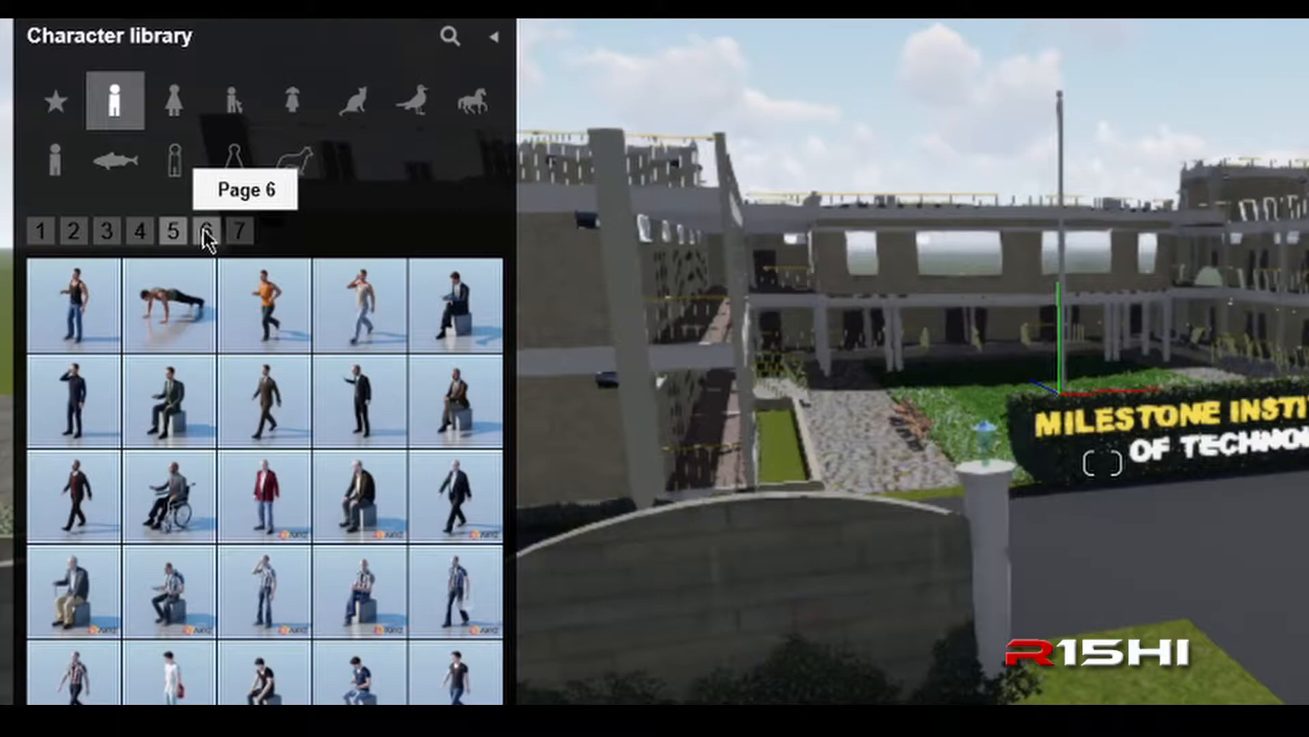
# - Examine the character library's last page of men, plus its women, boys, pets, birds and farm animals categories
pyautogui.click(239, 232)
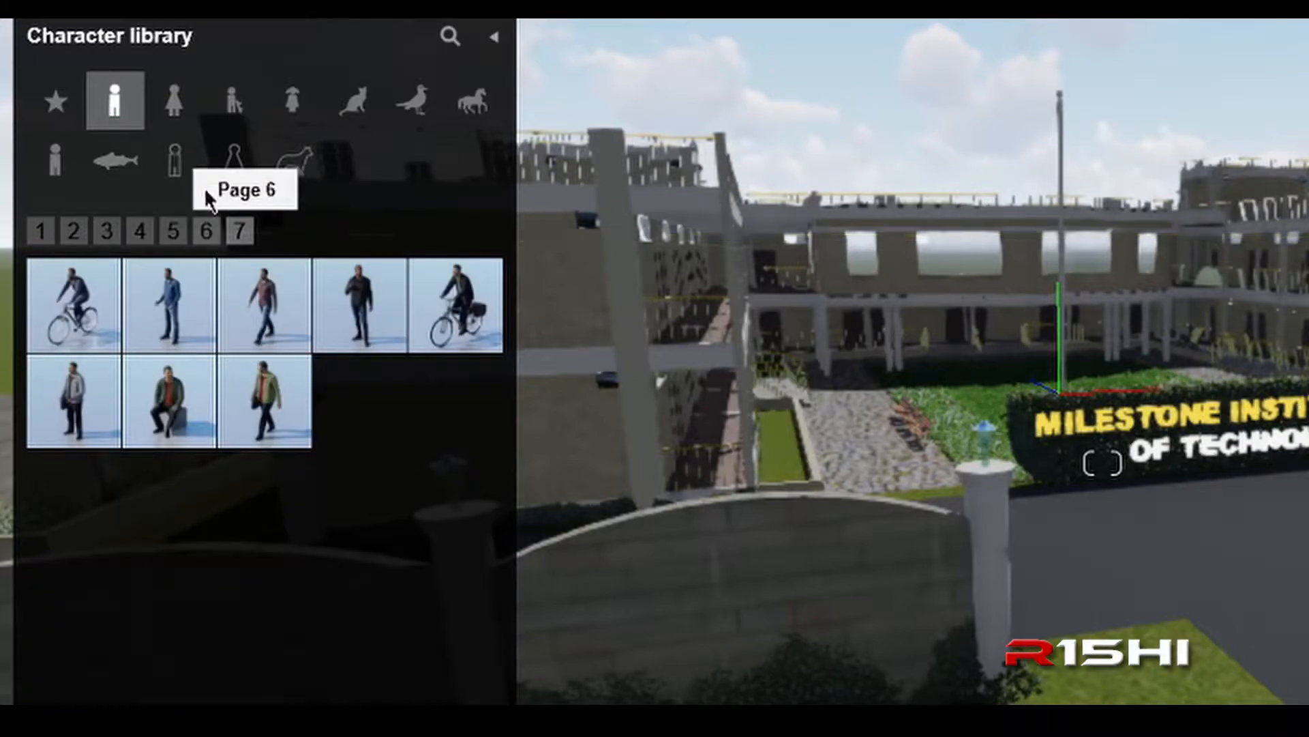
pyautogui.click(171, 111)
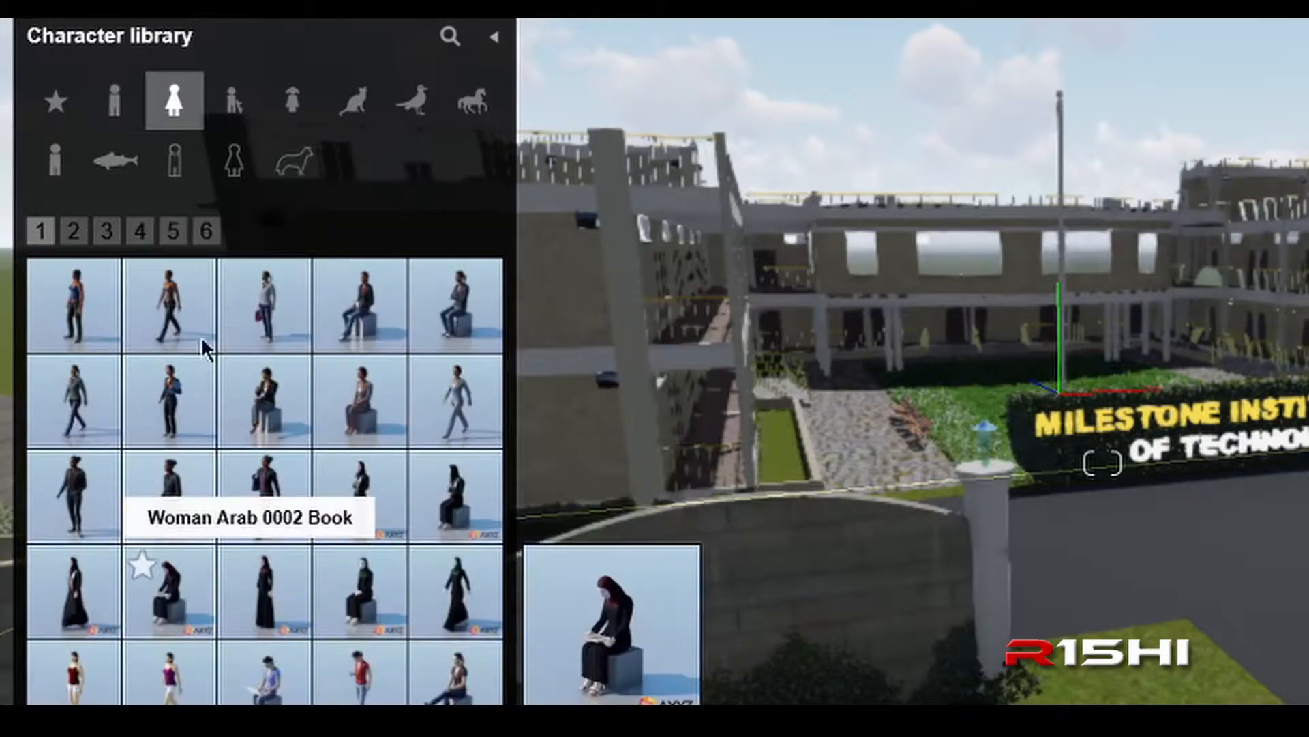
pyautogui.click(232, 109)
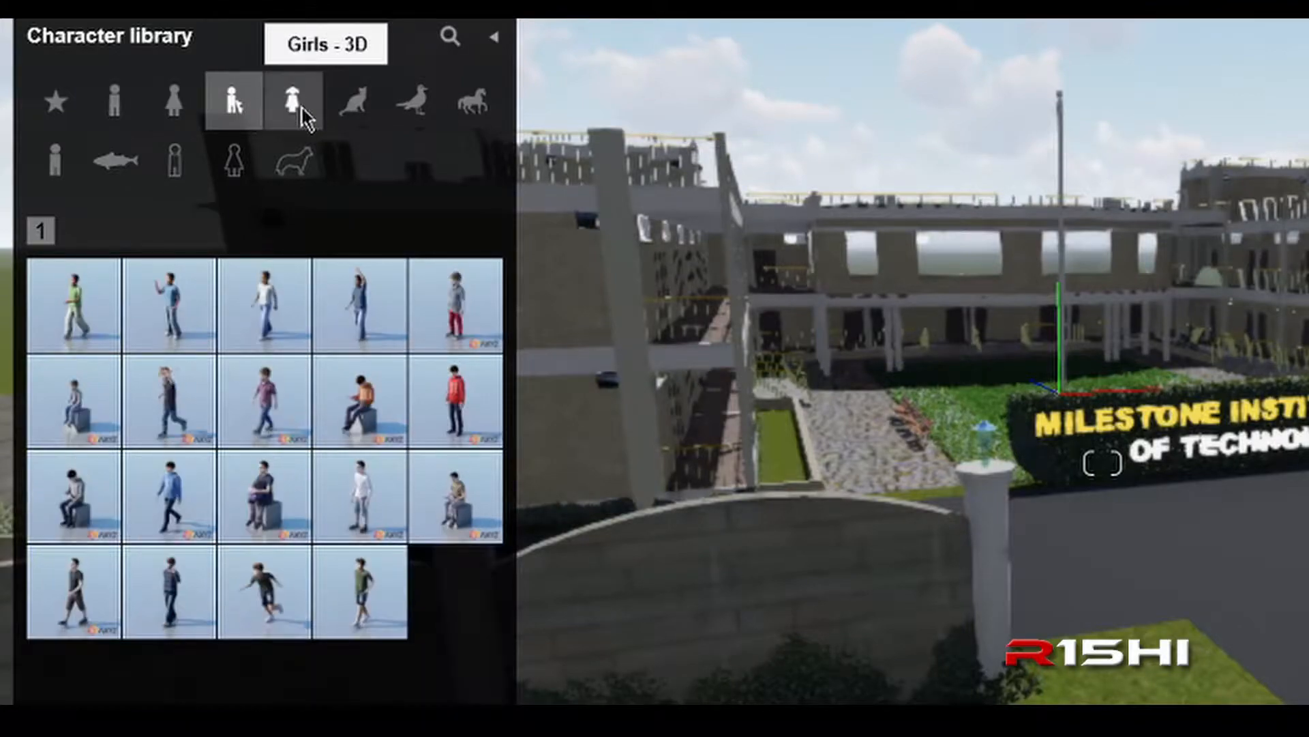
pyautogui.click(355, 110)
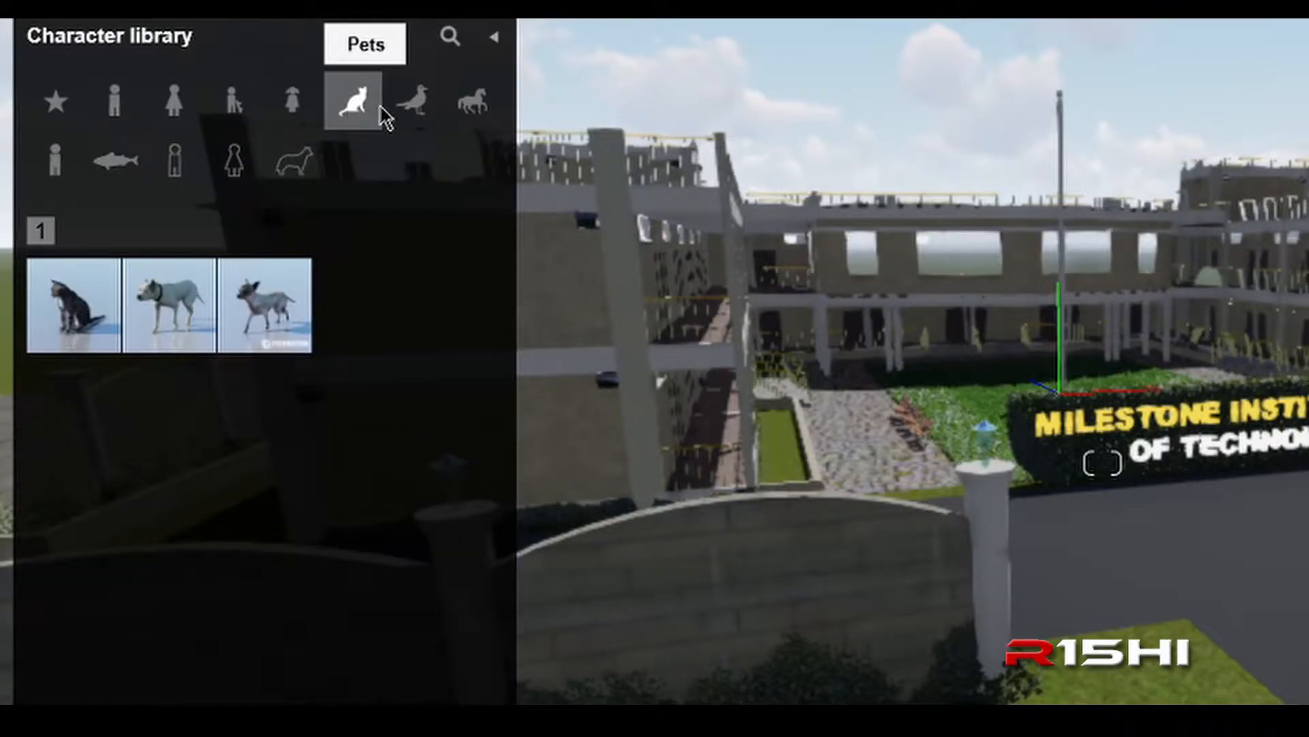
pyautogui.click(415, 109)
pyautogui.click(474, 106)
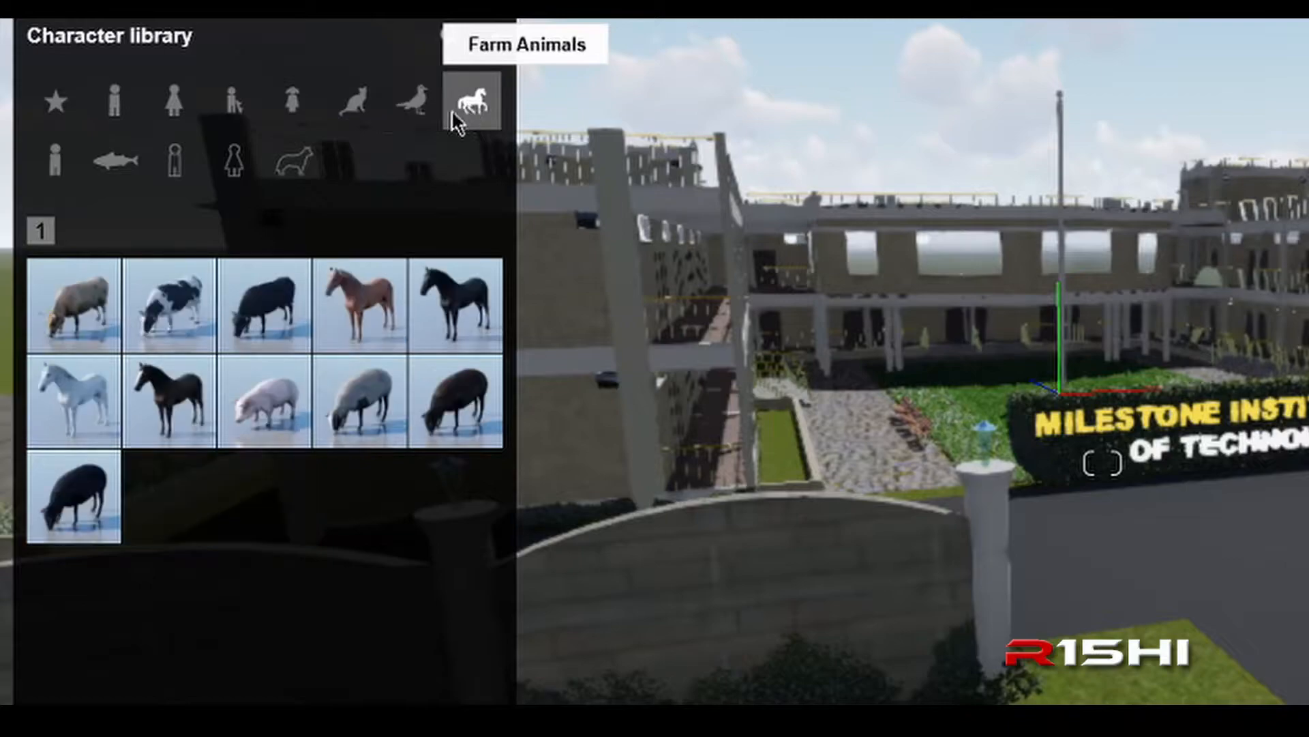
# - Review the 2D people, fish, and human and animal silhouette characters, ending back at the men category
pyautogui.click(40, 165)
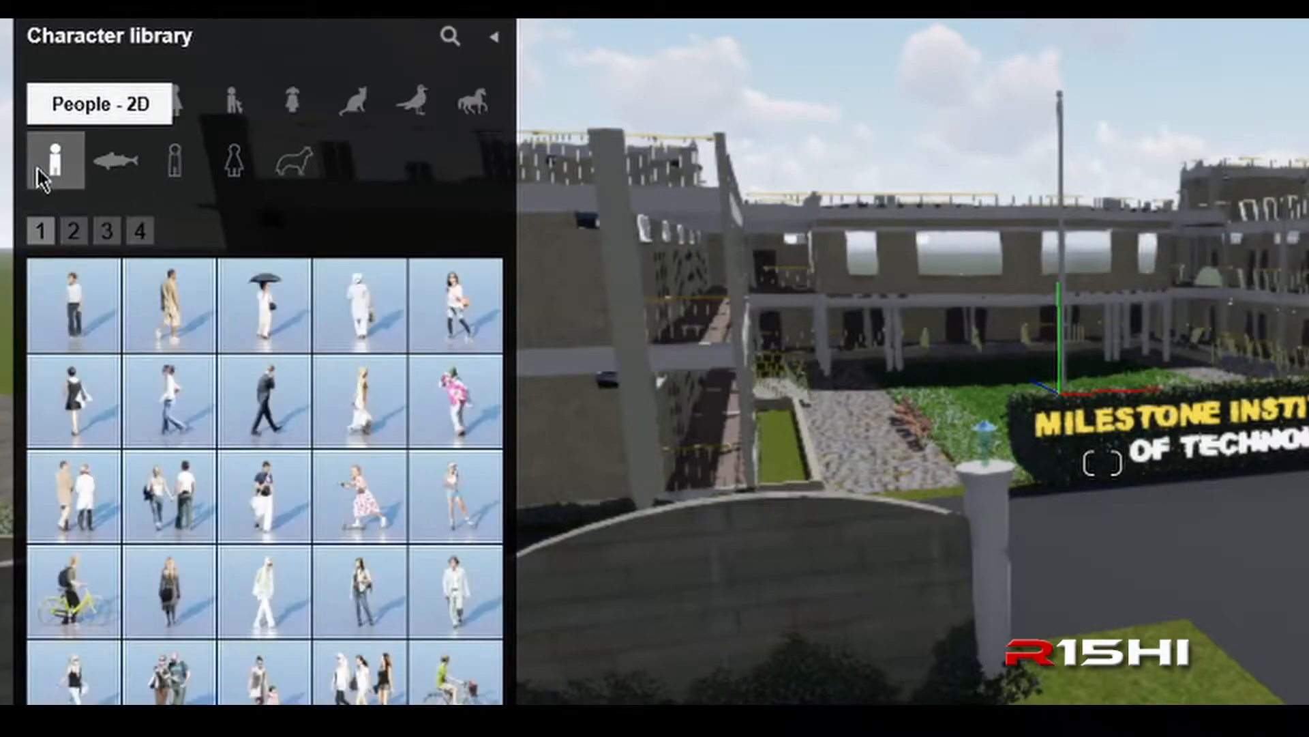
pyautogui.moveTo(233, 416)
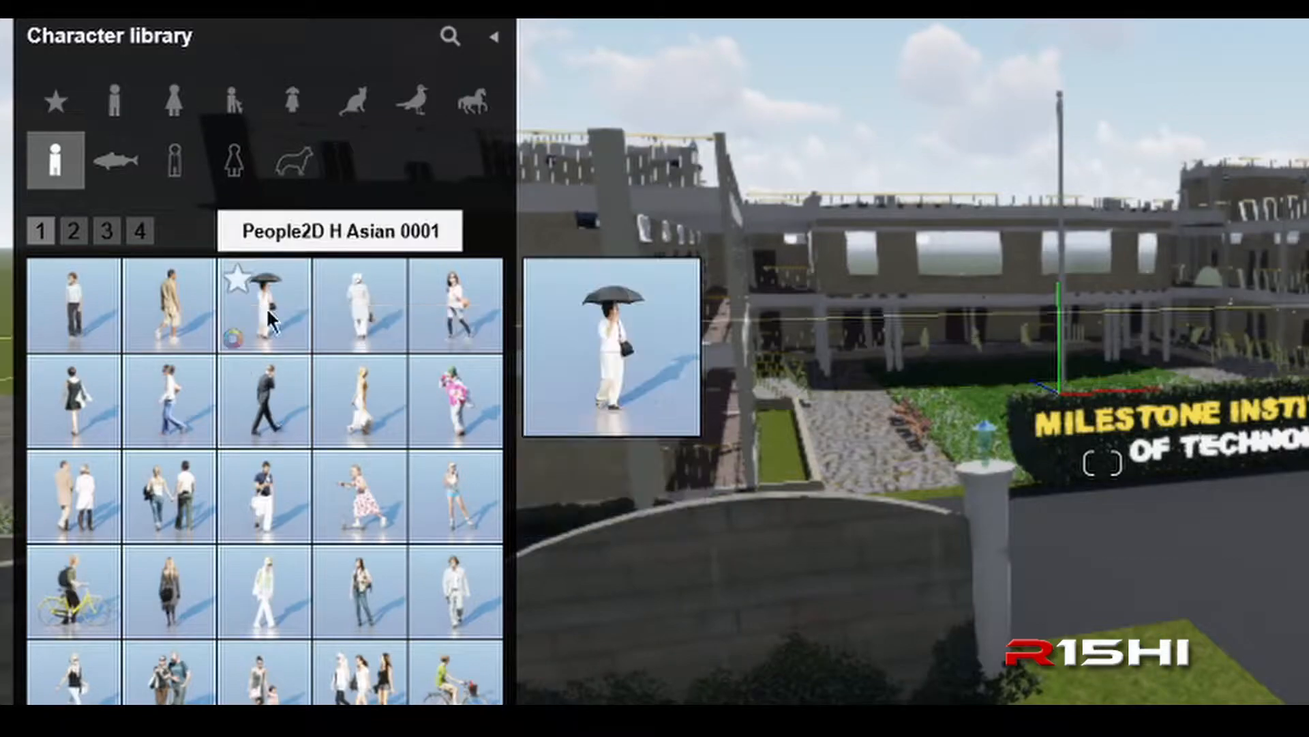
pyautogui.click(114, 167)
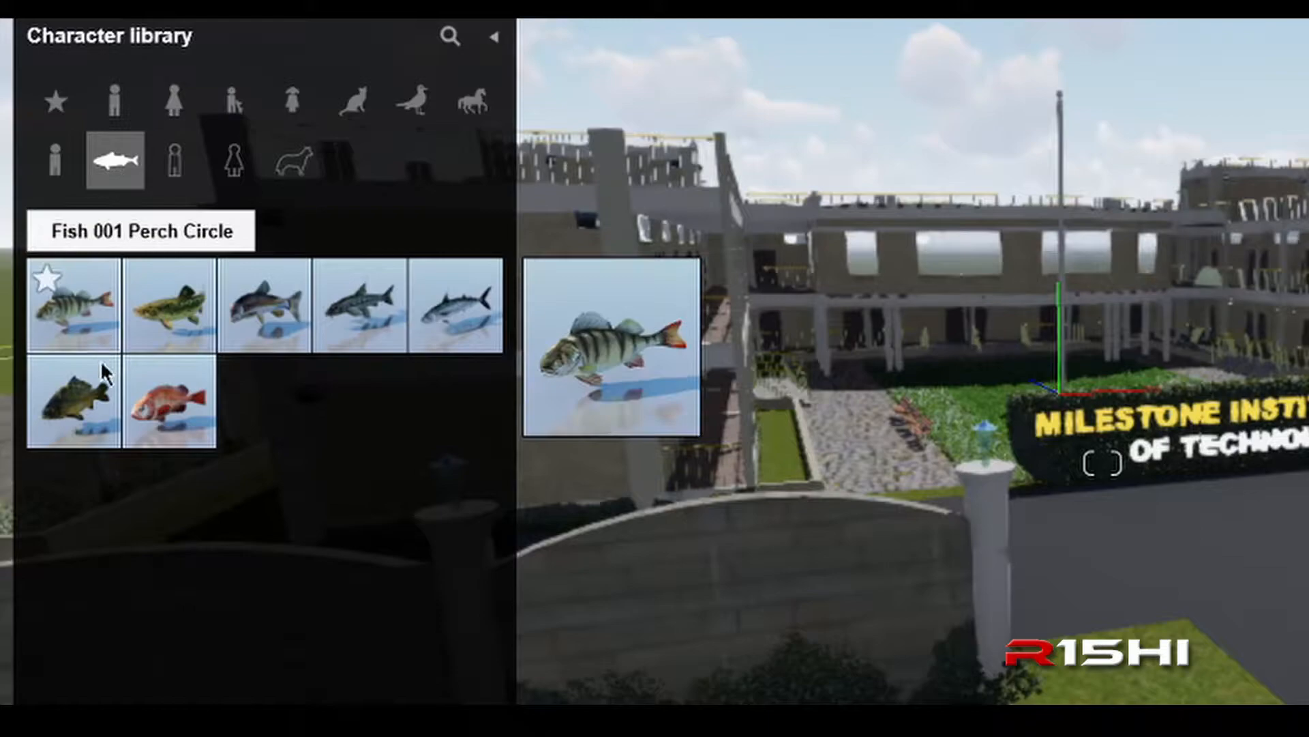
pyautogui.click(179, 164)
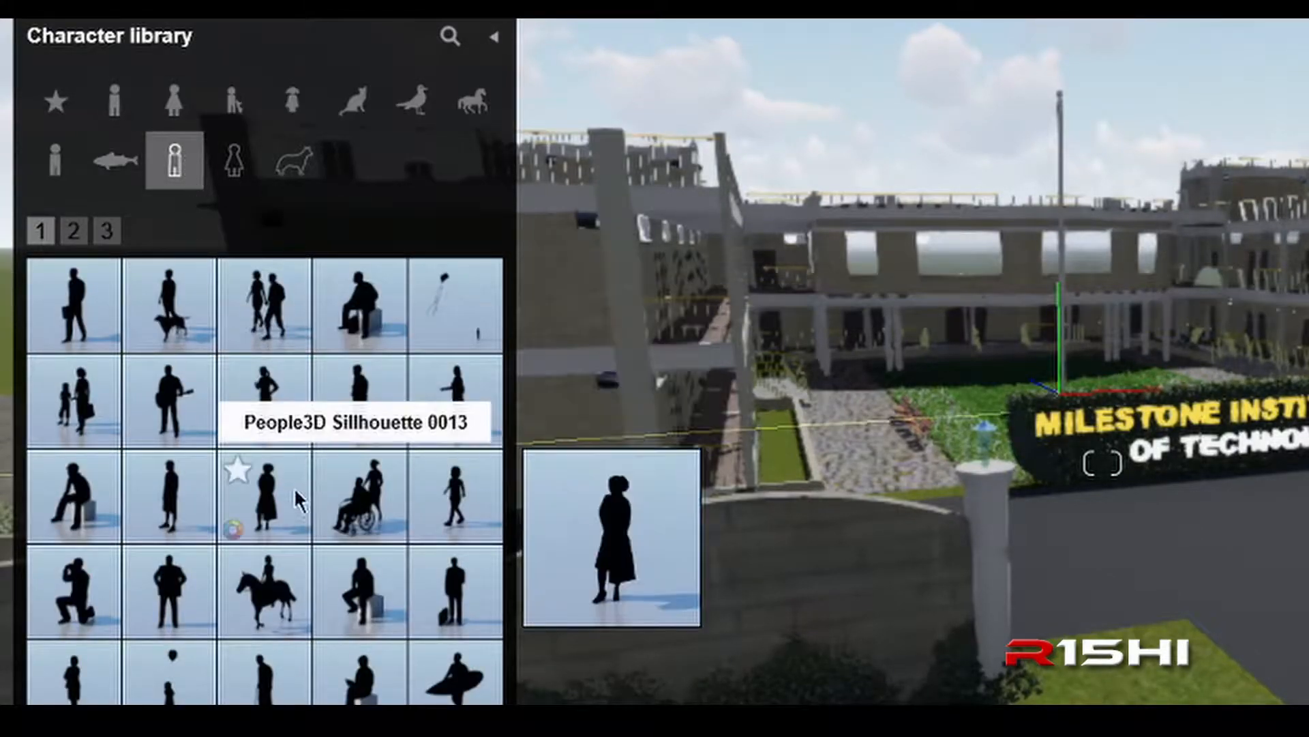
pyautogui.click(239, 178)
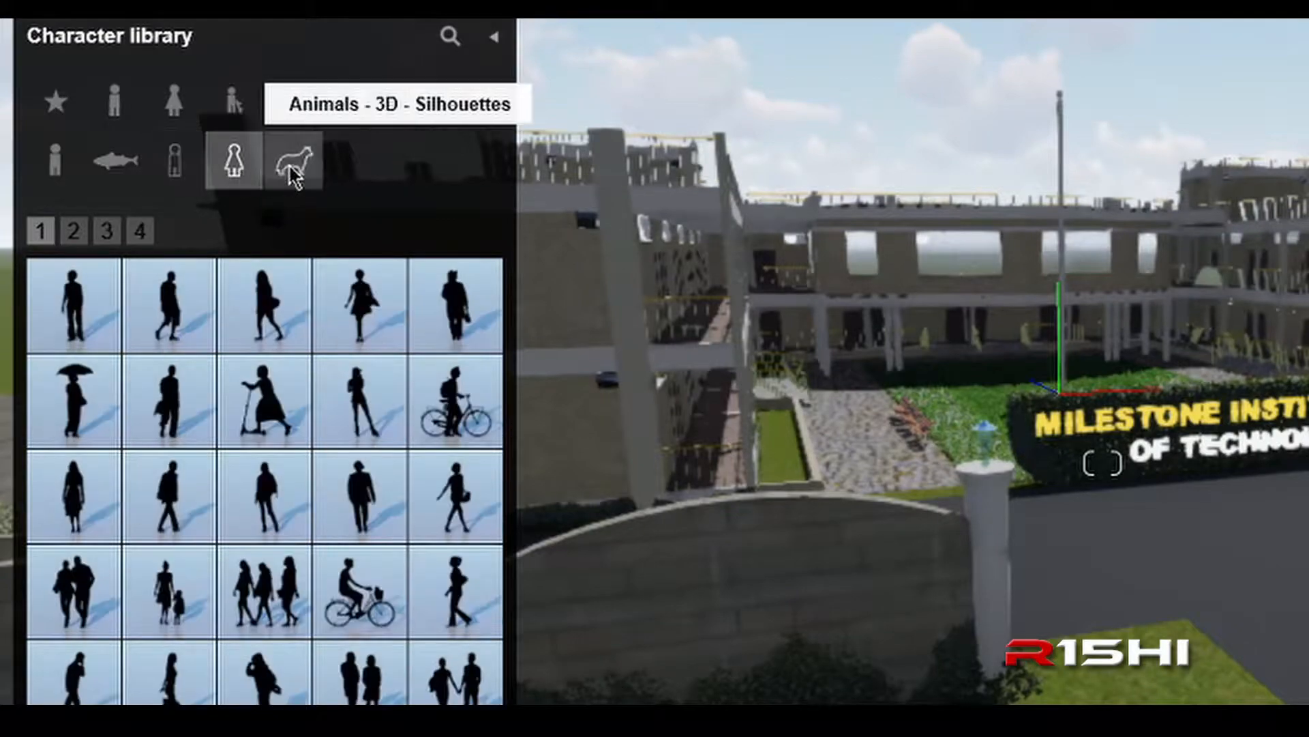
pyautogui.click(293, 172)
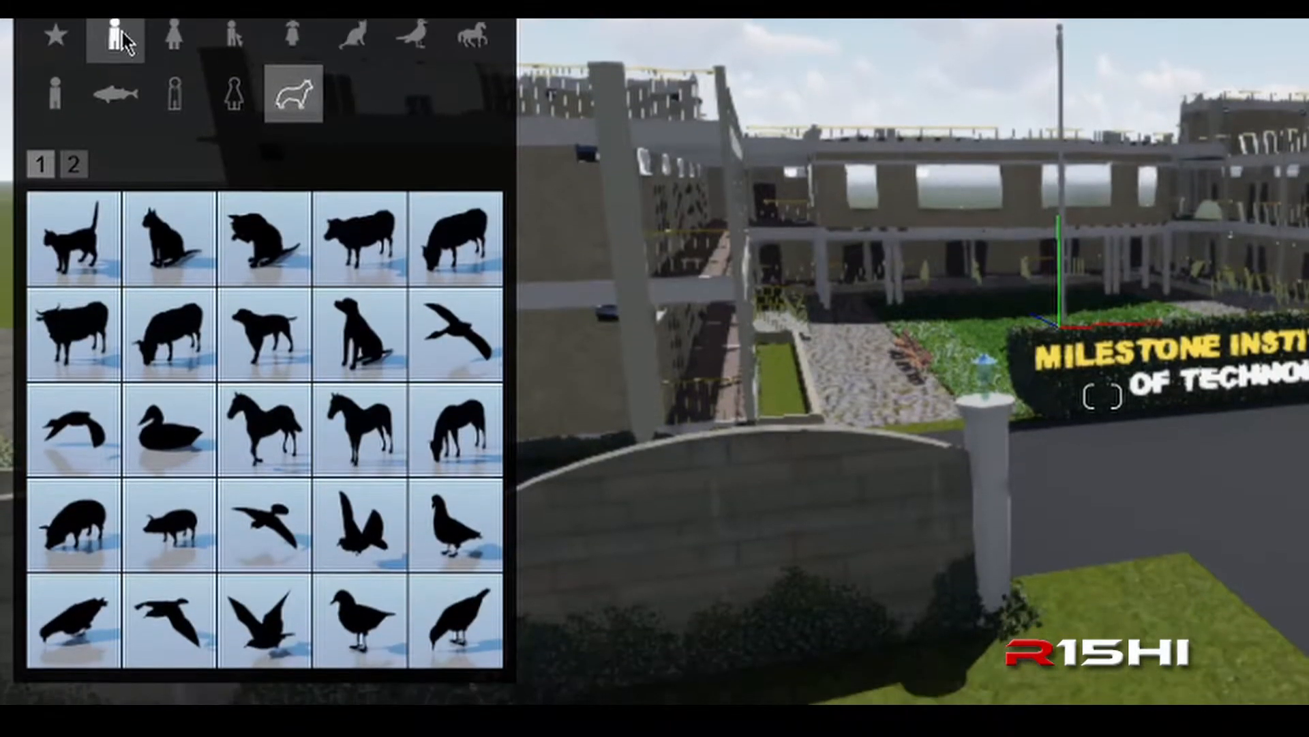
pyautogui.click(115, 103)
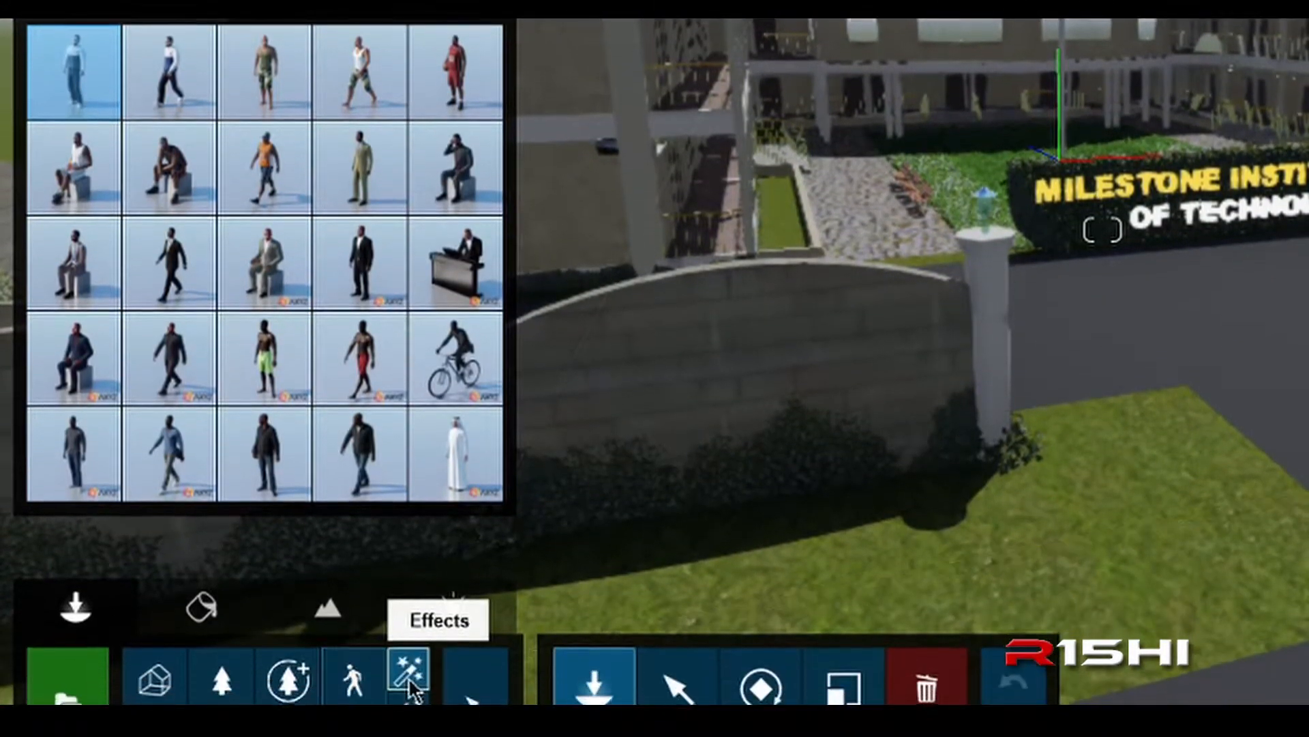
# - Open the effects library and look through its fountain, fire, smoke, fog and leaf categories
pyautogui.click(408, 678)
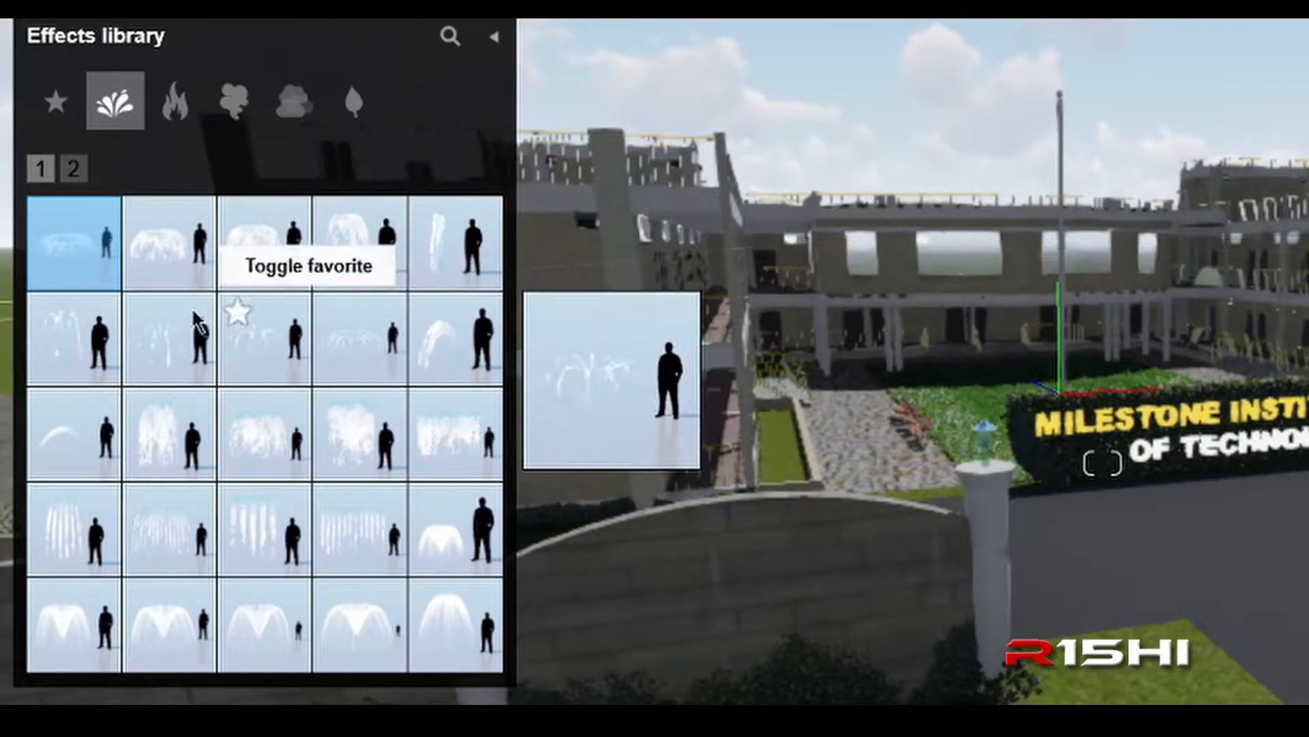
pyautogui.click(175, 121)
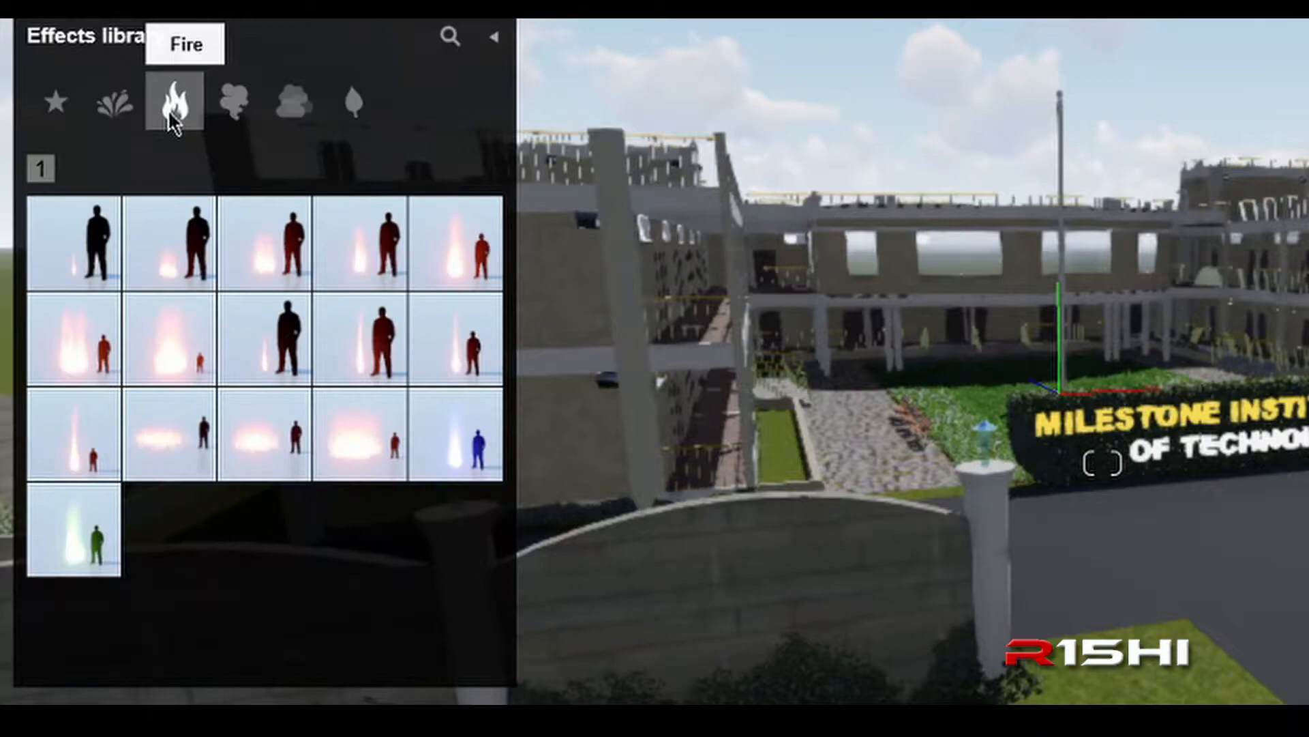
pyautogui.click(238, 123)
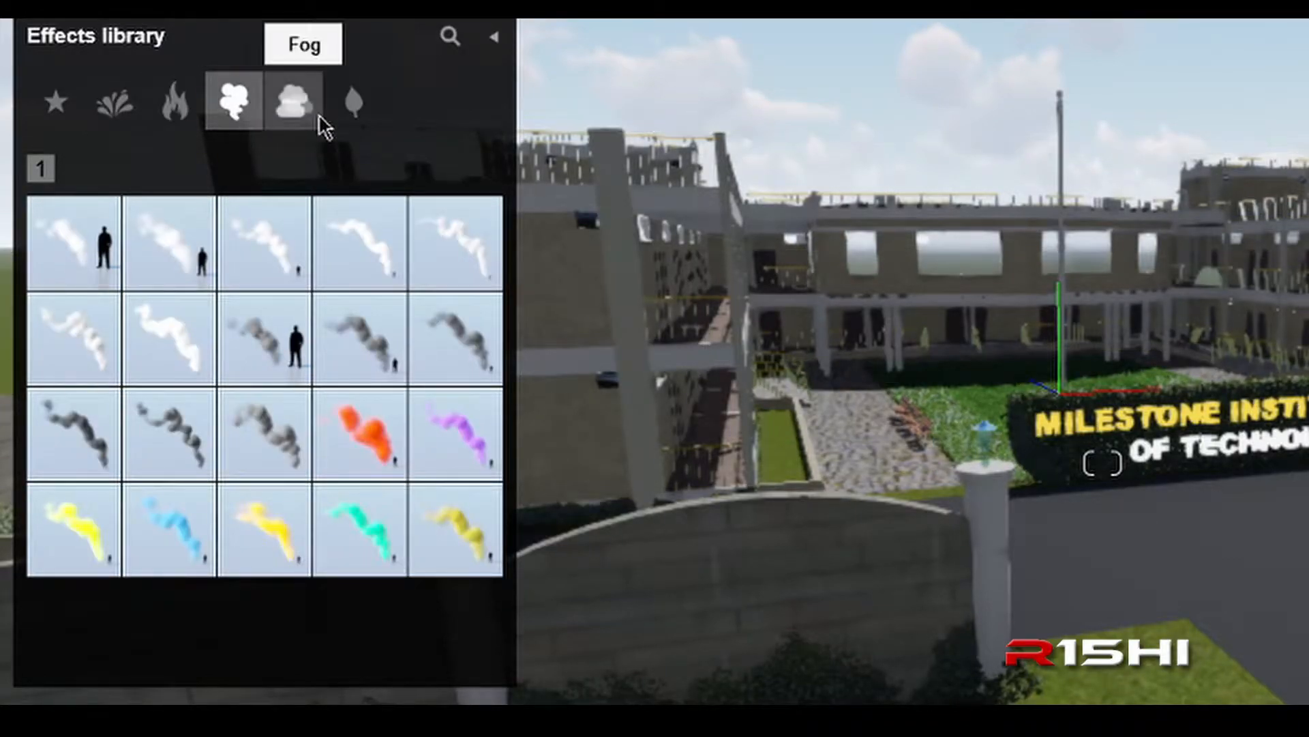
pyautogui.click(289, 109)
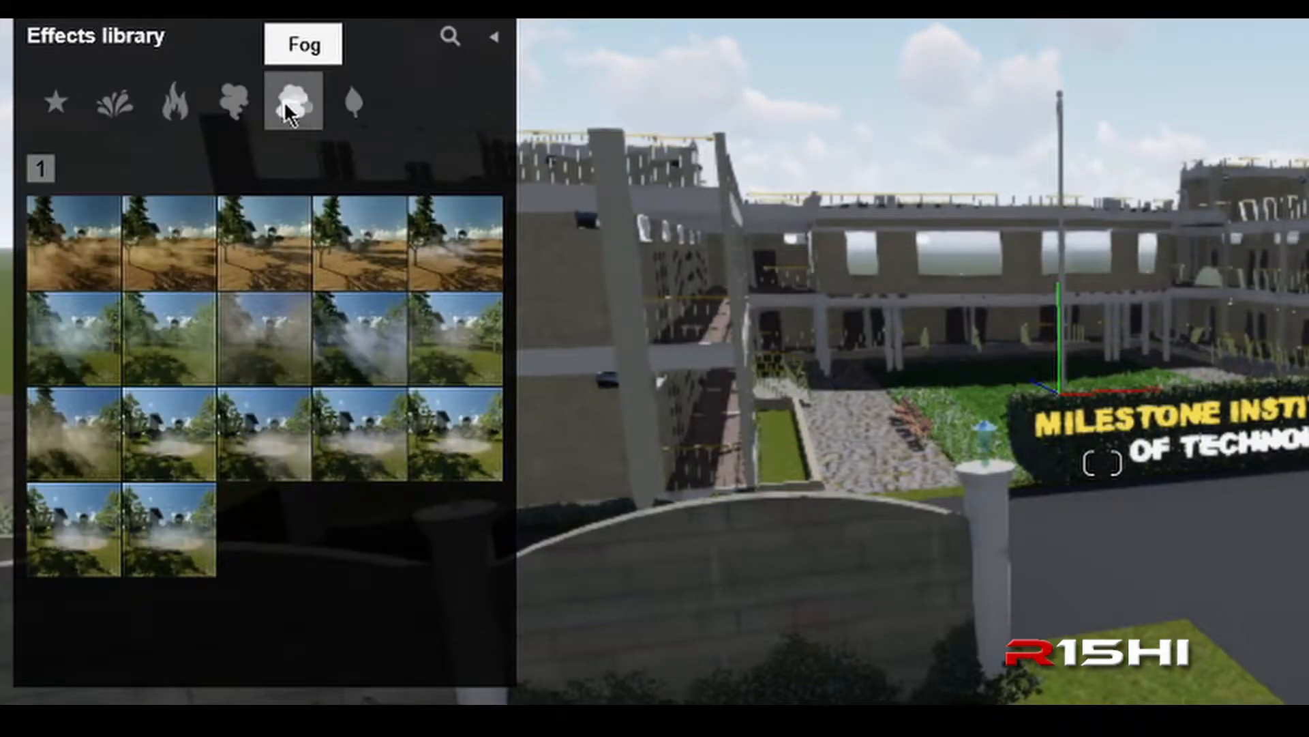
pyautogui.click(351, 109)
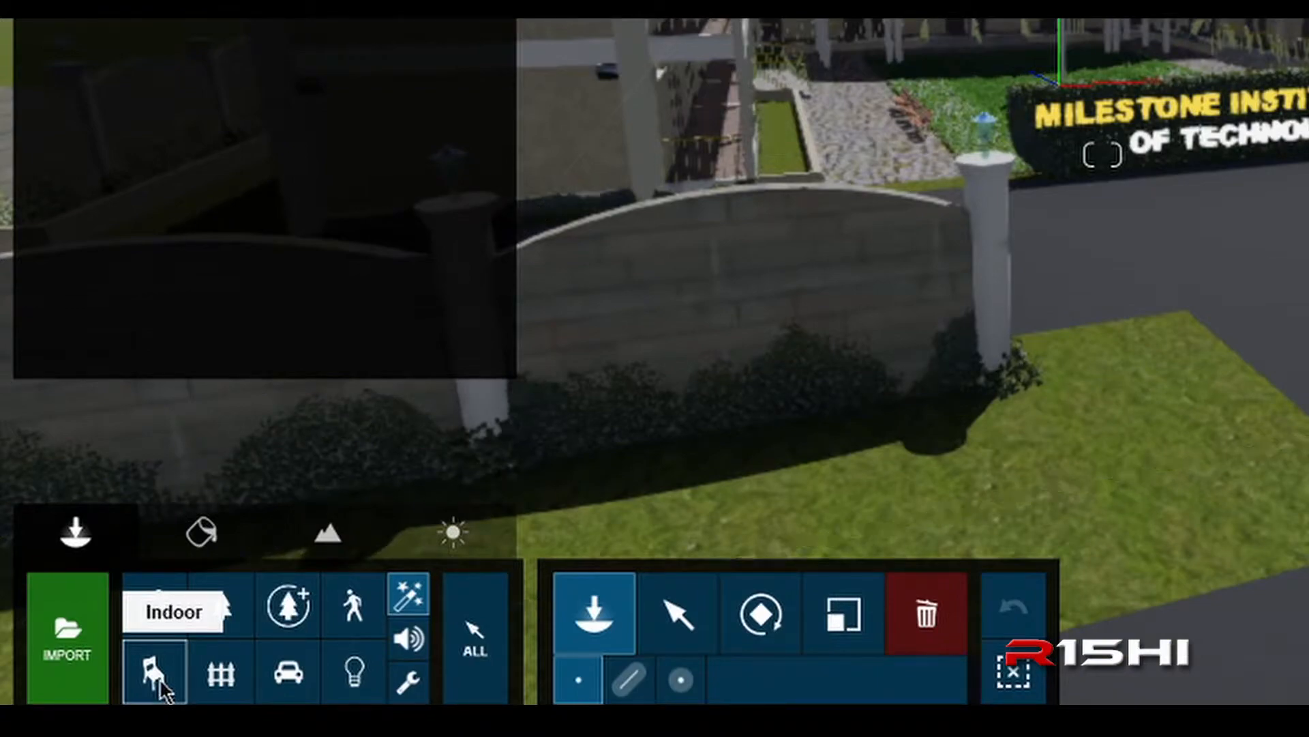
# - Open the indoor library and look through the first four pages of chairs and sofas
pyautogui.click(158, 675)
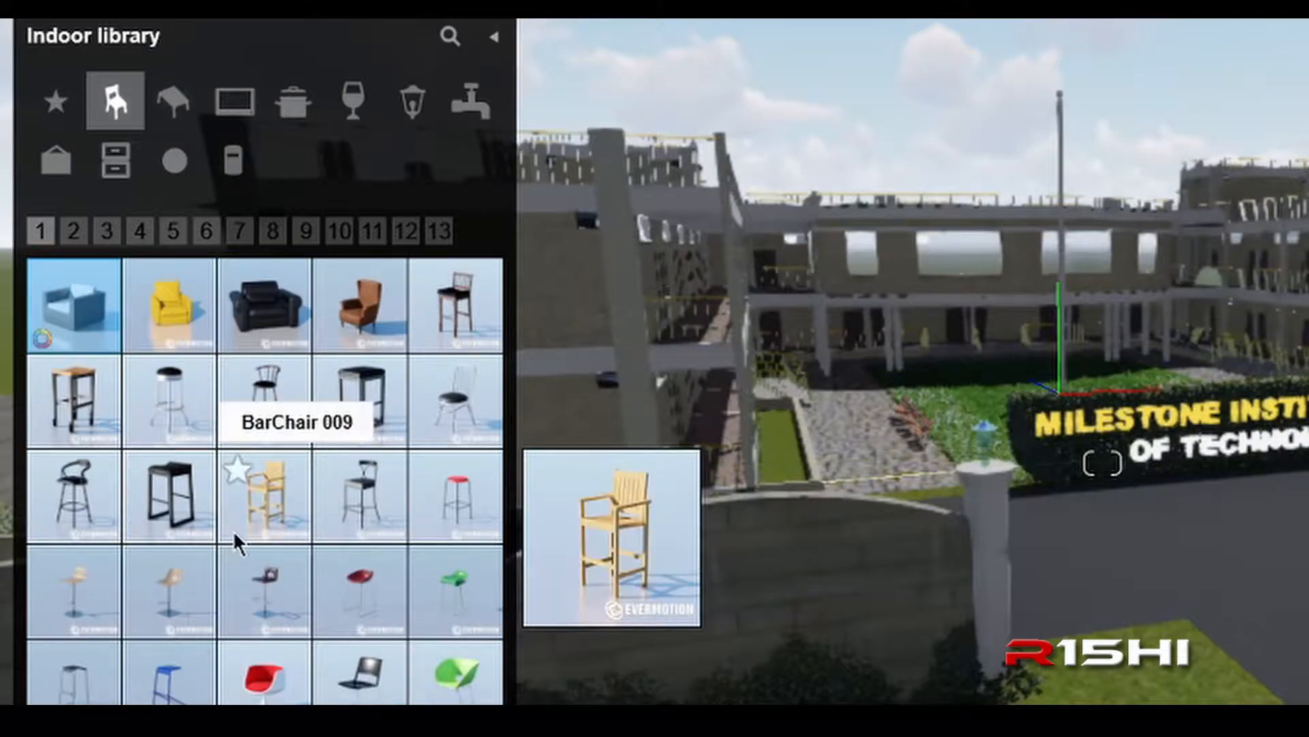
pyautogui.click(73, 231)
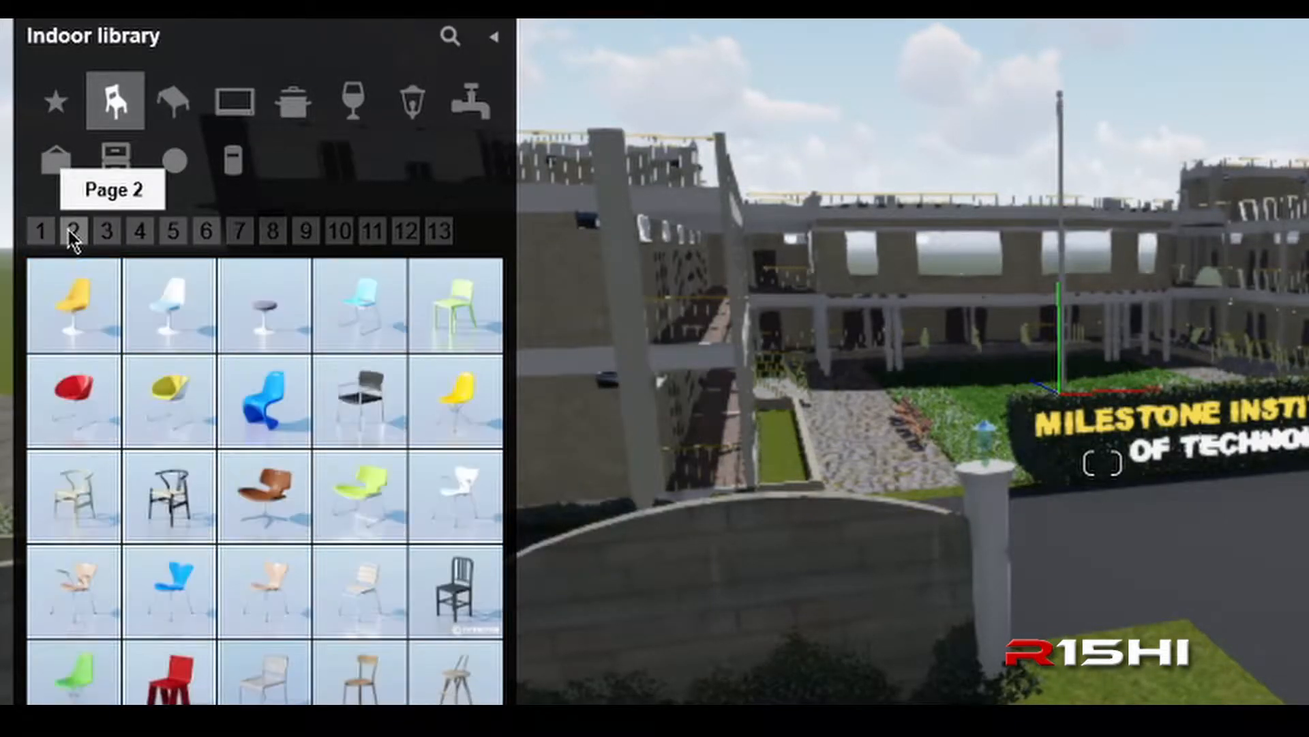
pyautogui.click(107, 232)
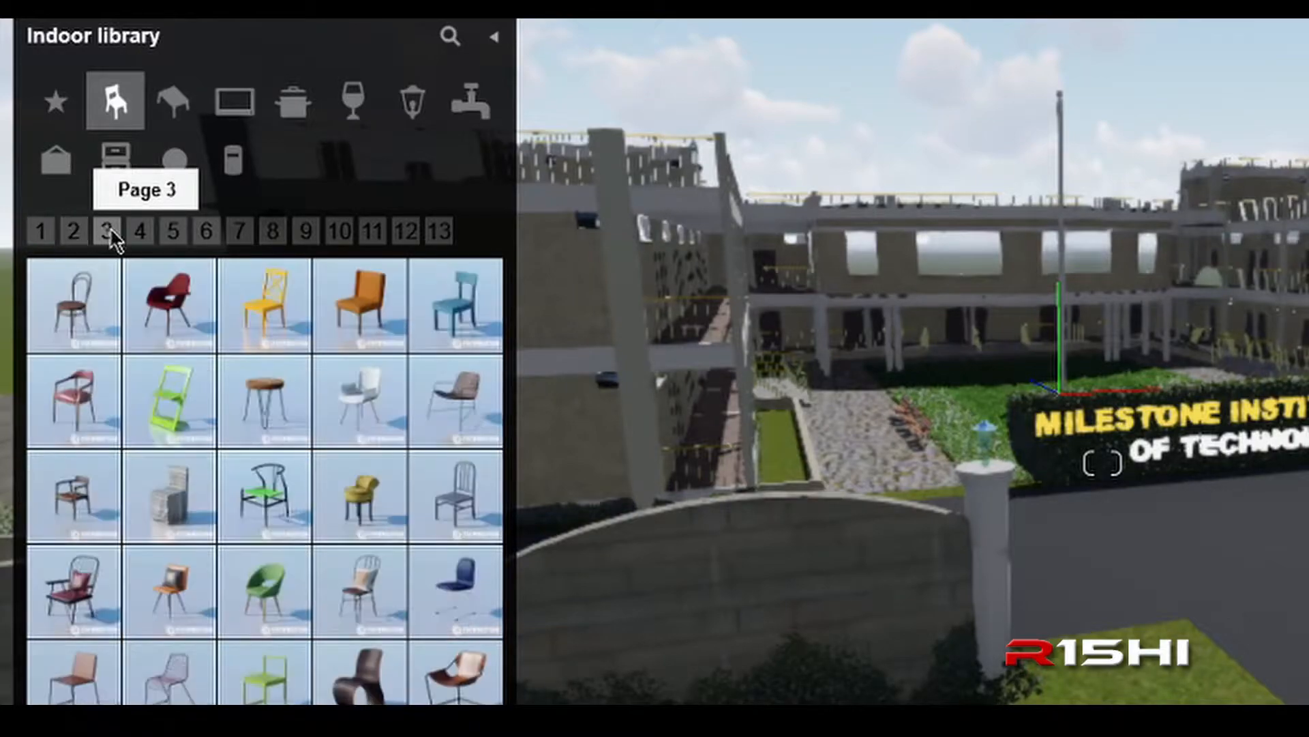
pyautogui.click(140, 231)
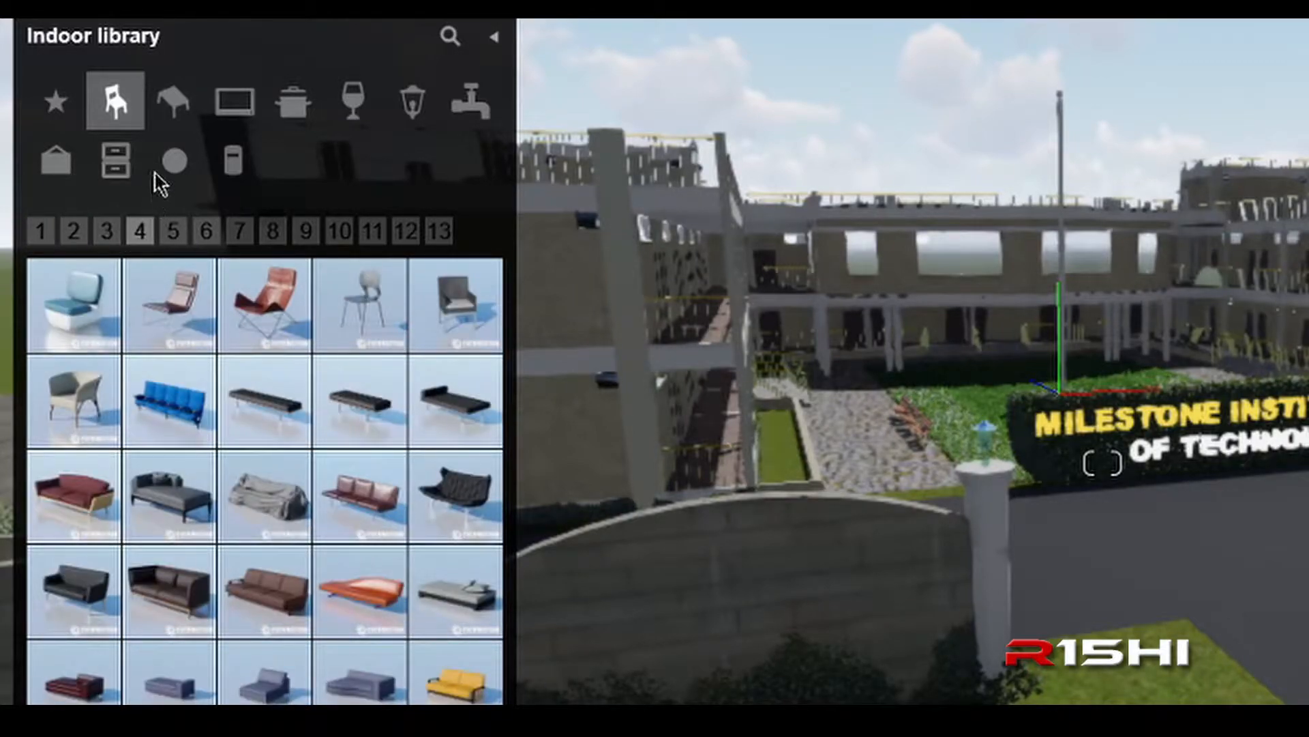
# - Survey the indoor library's tables, electronics and appliances, kitchen items, and food and drink models
pyautogui.click(170, 108)
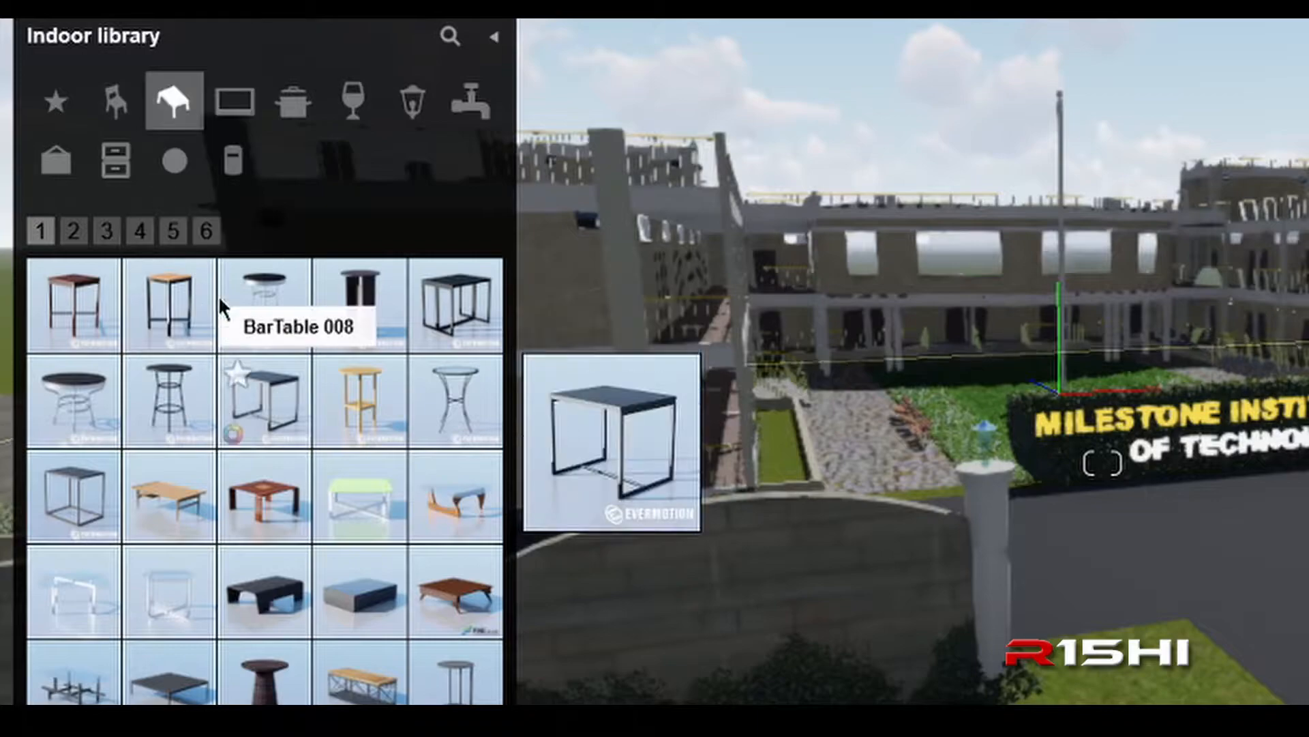
pyautogui.click(244, 117)
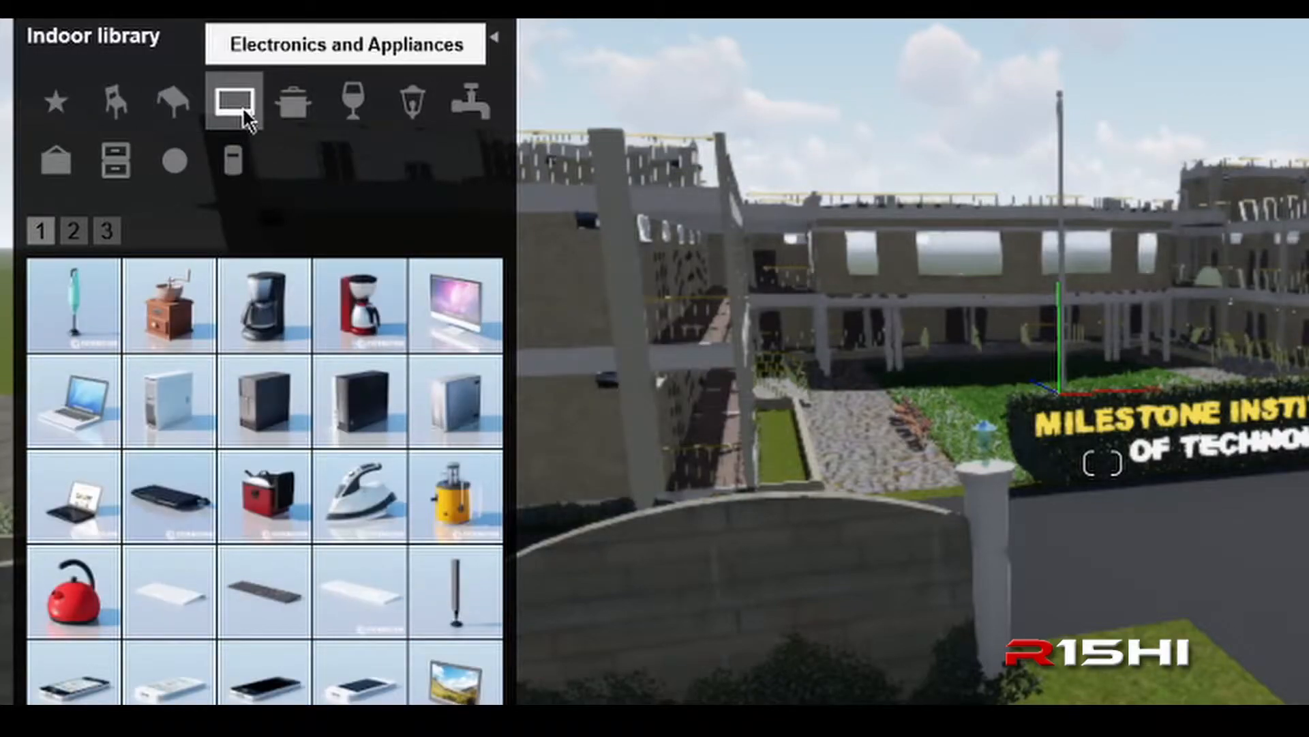
pyautogui.click(300, 121)
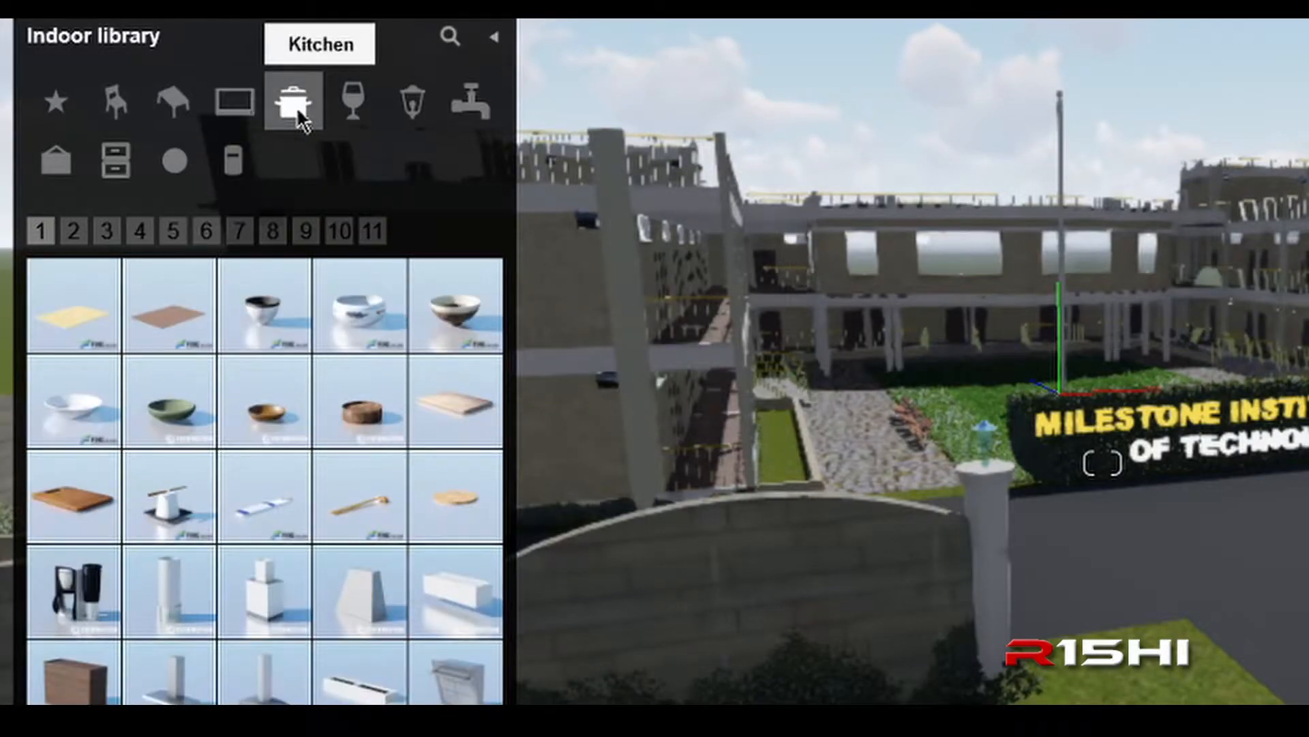
pyautogui.click(339, 111)
# - Look through the first three pages of indoor lamps and light fixtures
pyautogui.click(414, 110)
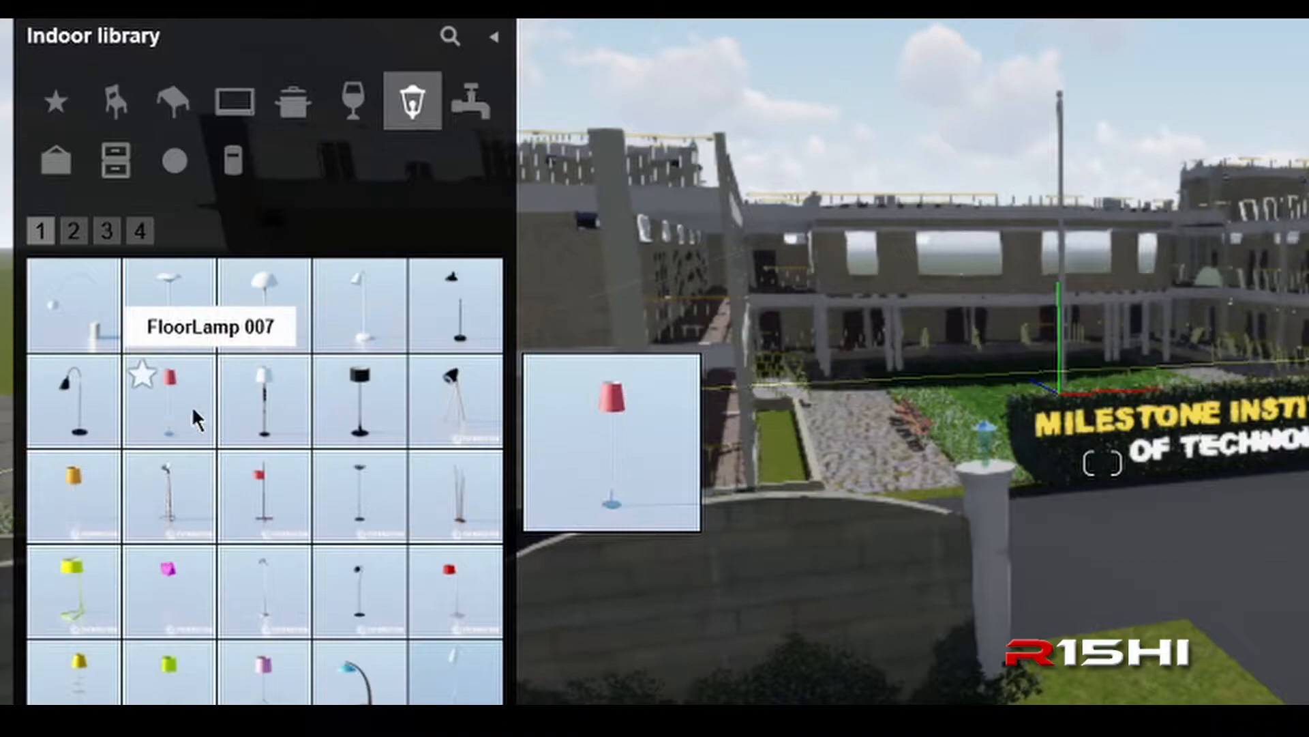
pyautogui.click(75, 233)
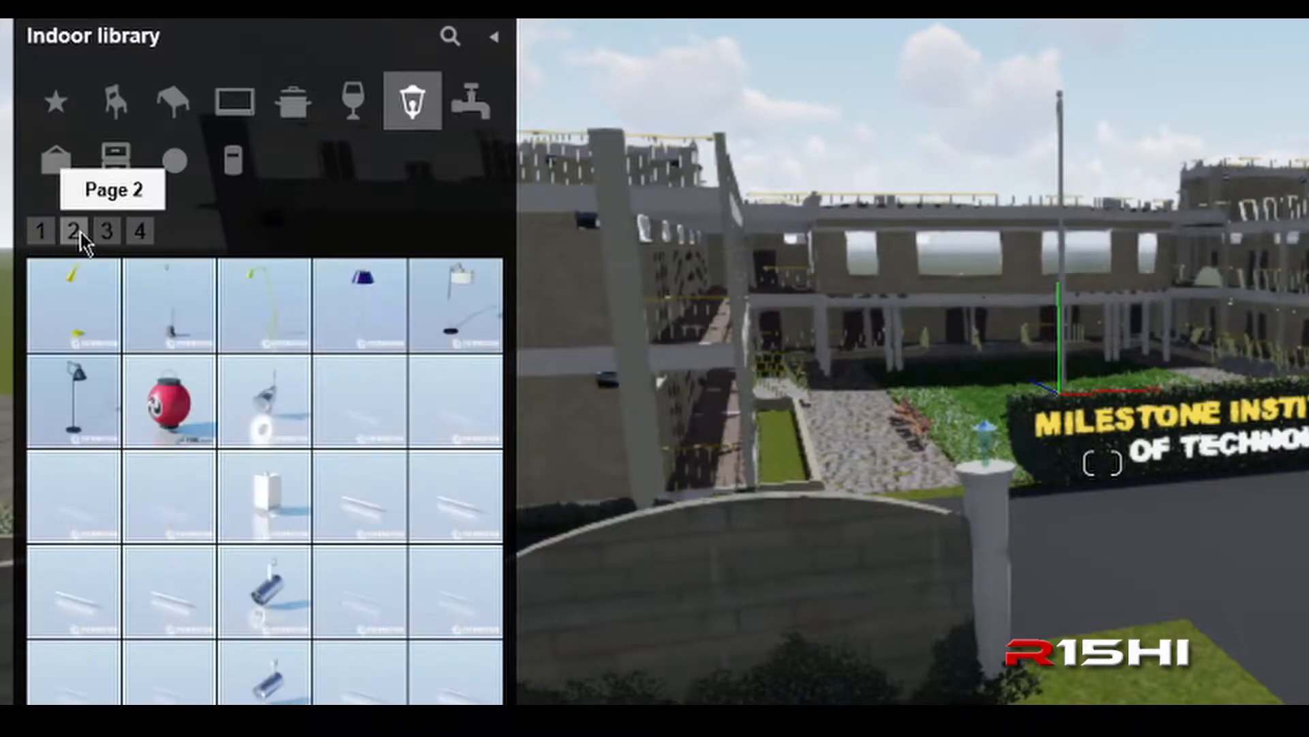
pyautogui.click(98, 233)
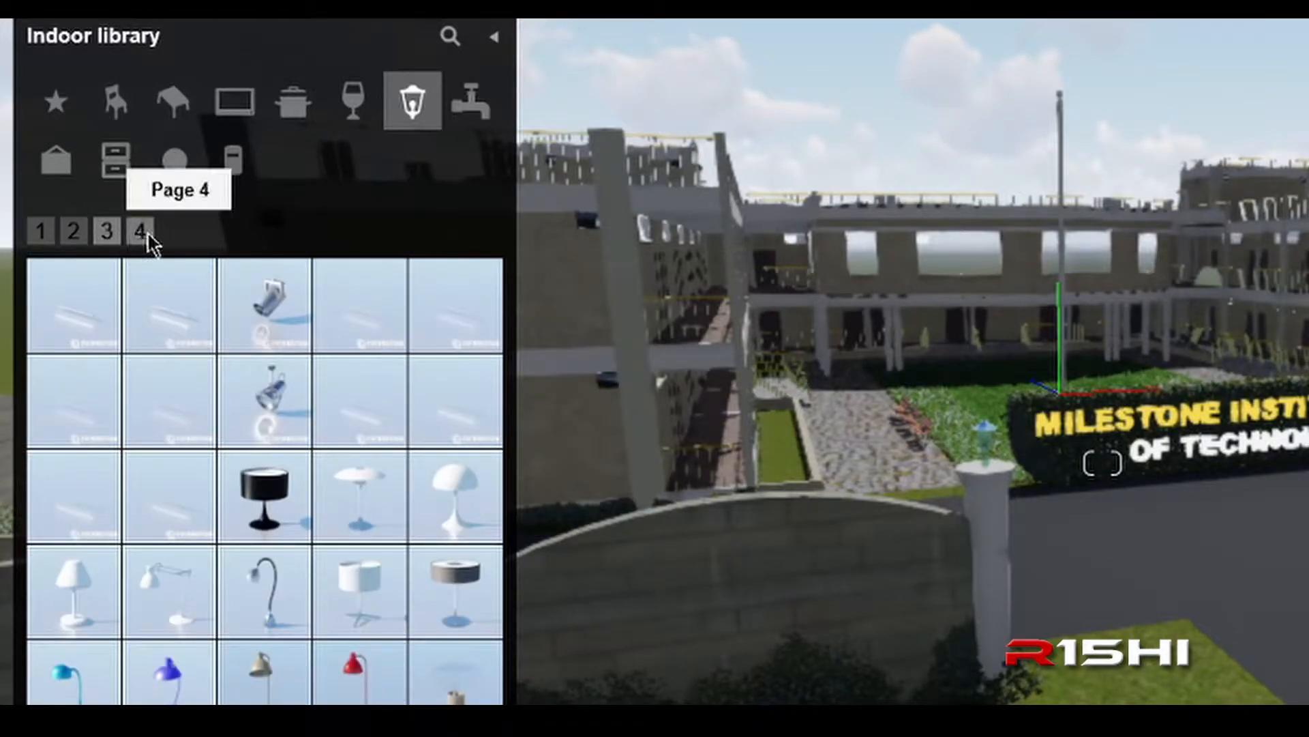
# - Look through the indoor library's storage, assorted and utilities categories
pyautogui.click(89, 173)
pyautogui.click(112, 168)
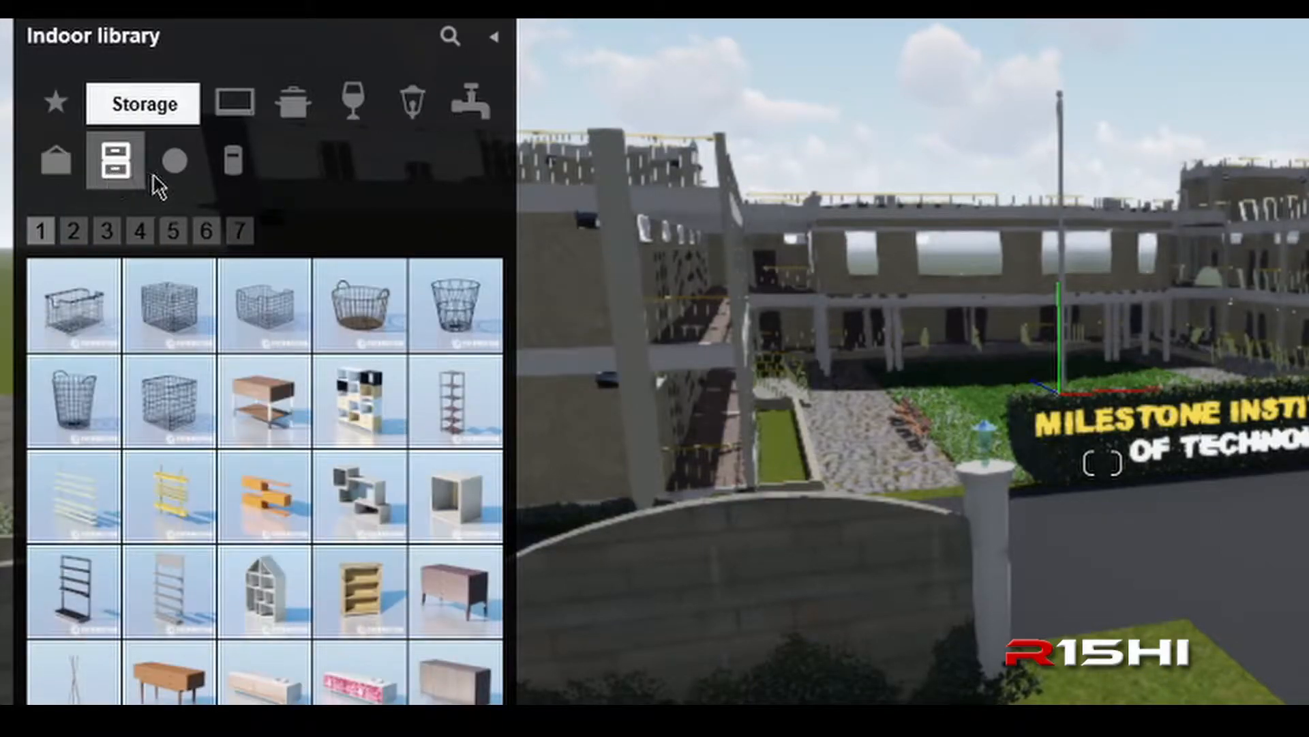
pyautogui.click(173, 179)
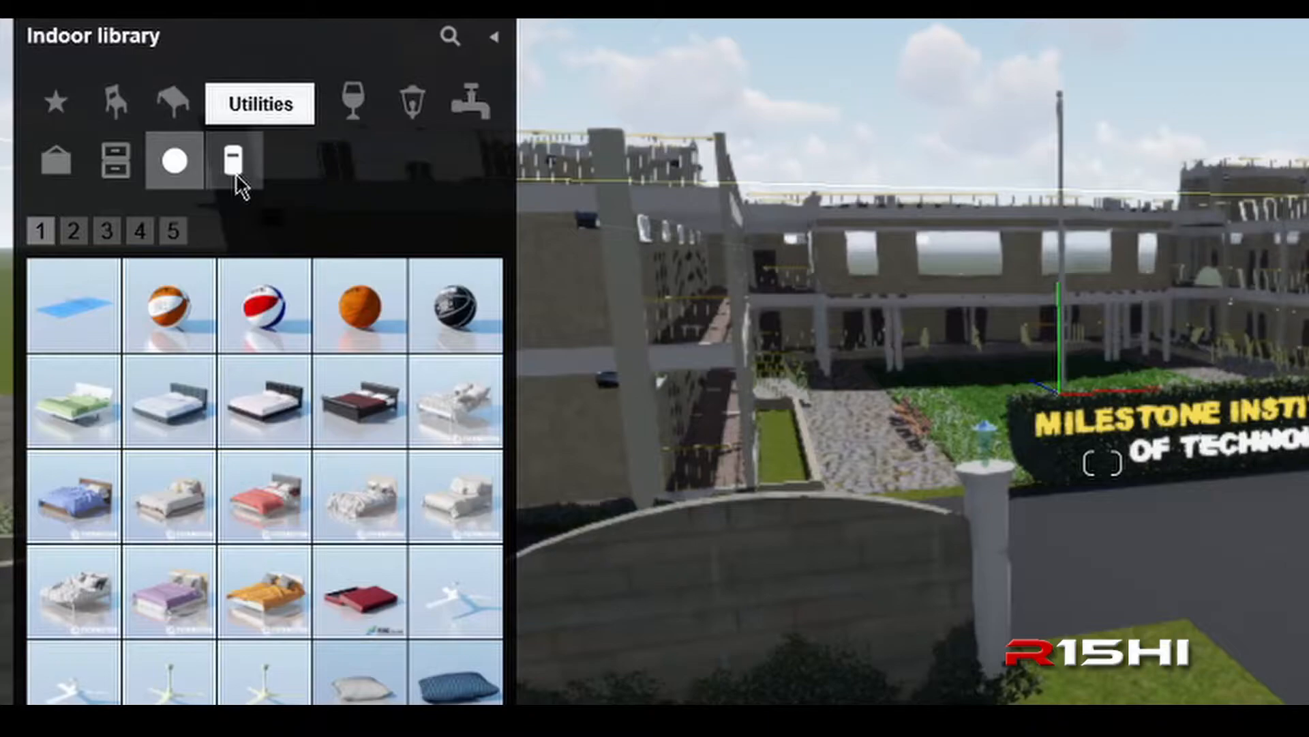
pyautogui.click(238, 179)
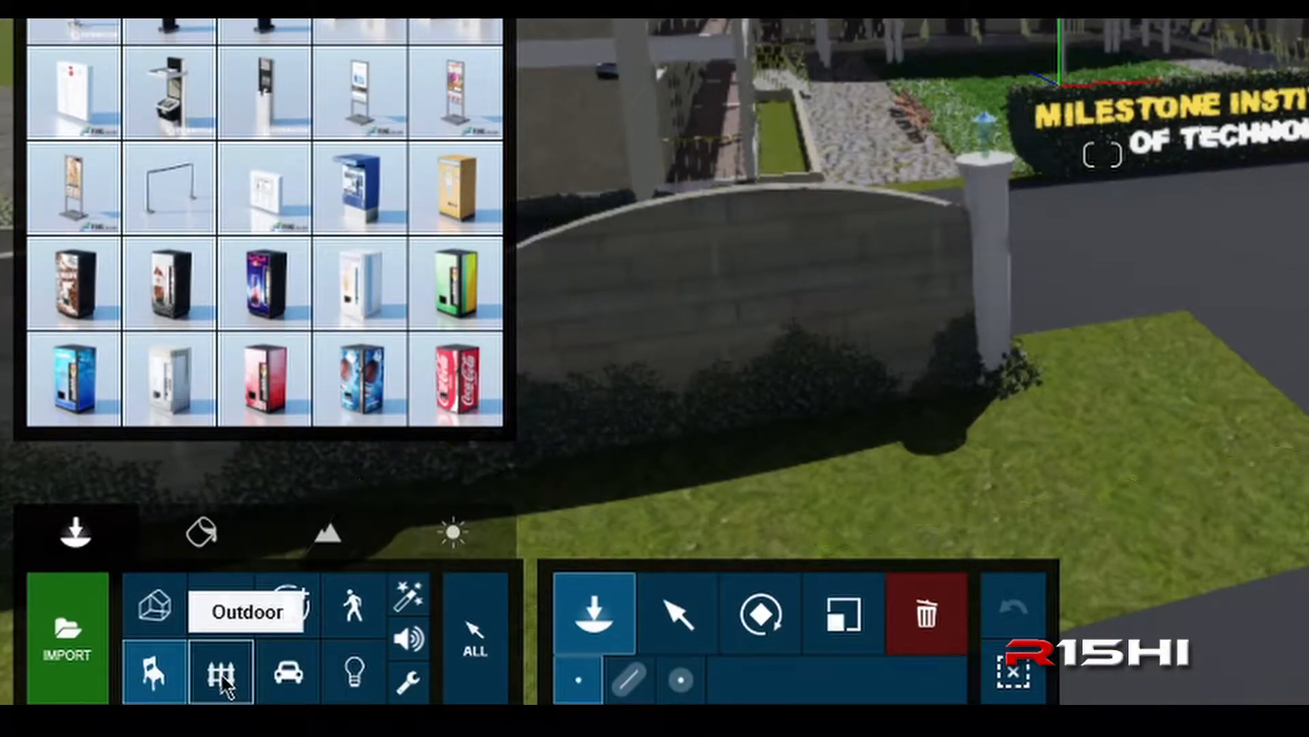
# - Examine the outdoor library's furniture and buildings, picking the red-roofed building at the end of the second row
pyautogui.click(221, 675)
pyautogui.moveTo(242, 326)
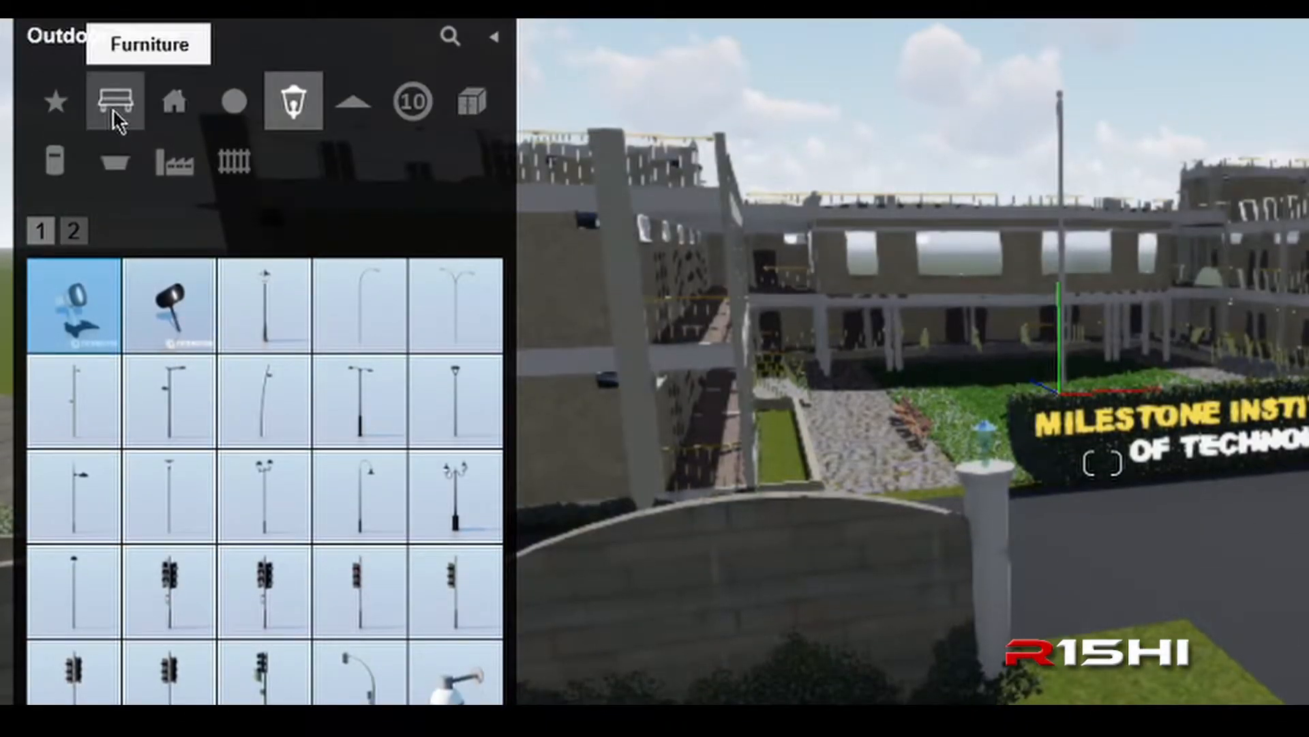
pyautogui.click(112, 108)
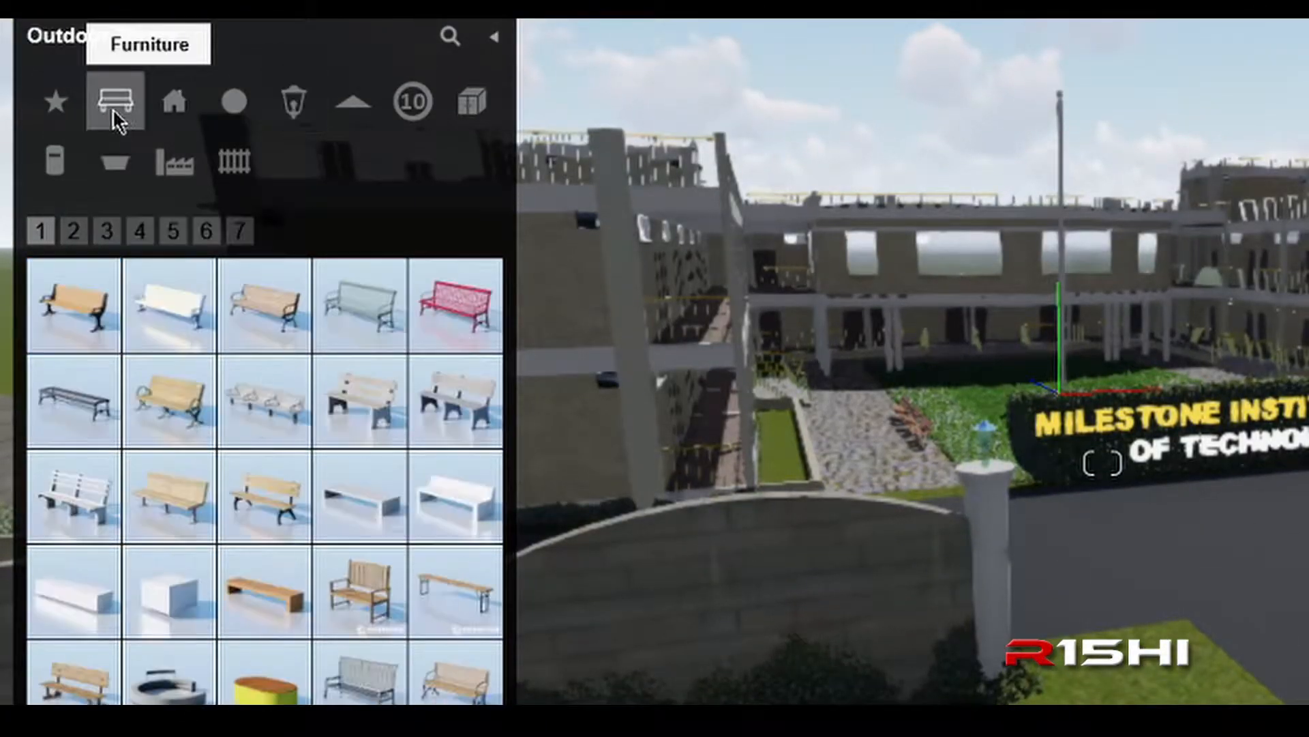
pyautogui.click(175, 111)
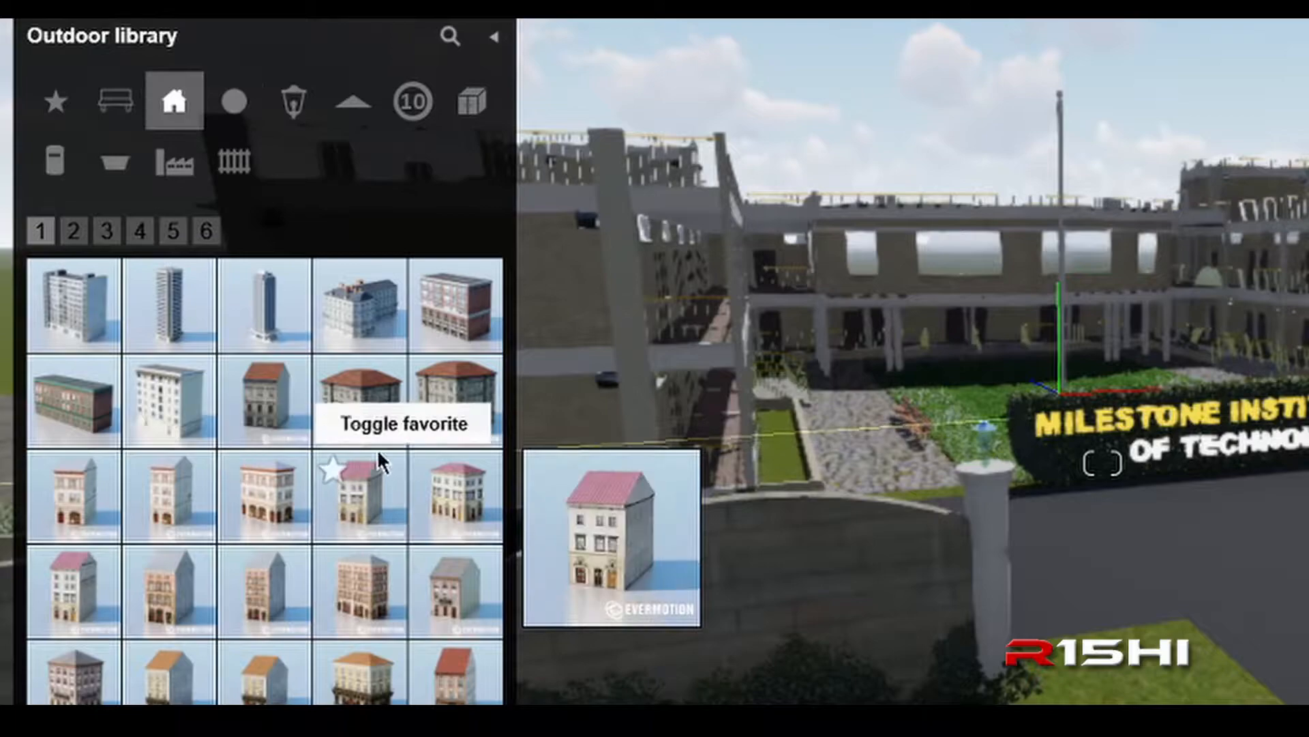
pyautogui.moveTo(380, 446)
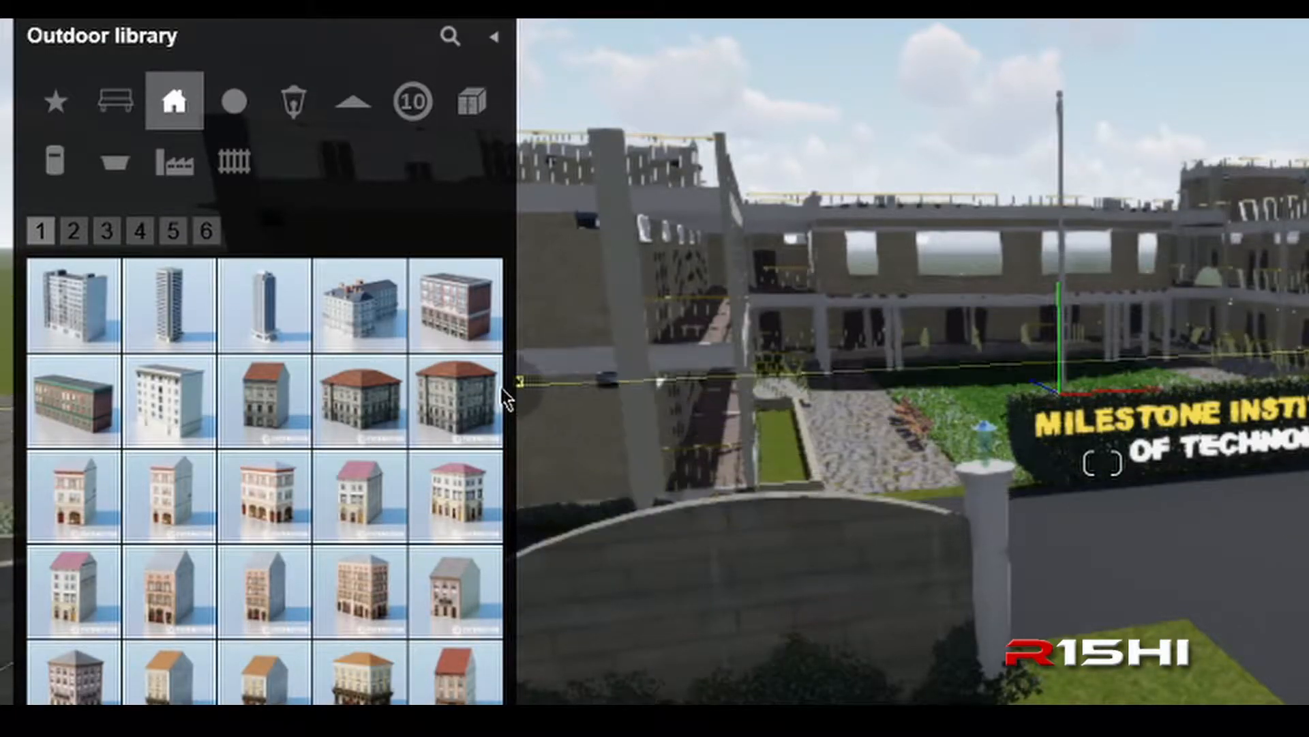
pyautogui.click(456, 401)
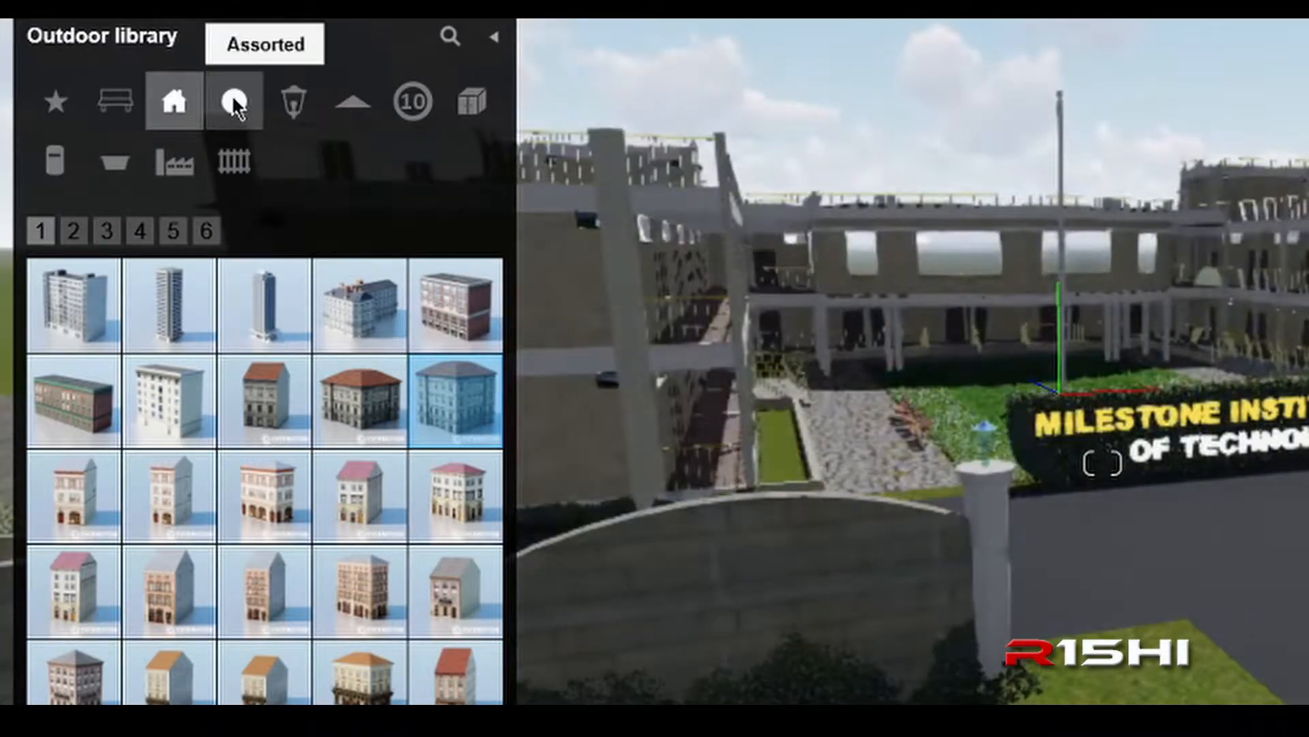
# - Look through the outdoor library's assorted models, picking the round kettle-style barbecue in the fifth row
pyautogui.click(232, 93)
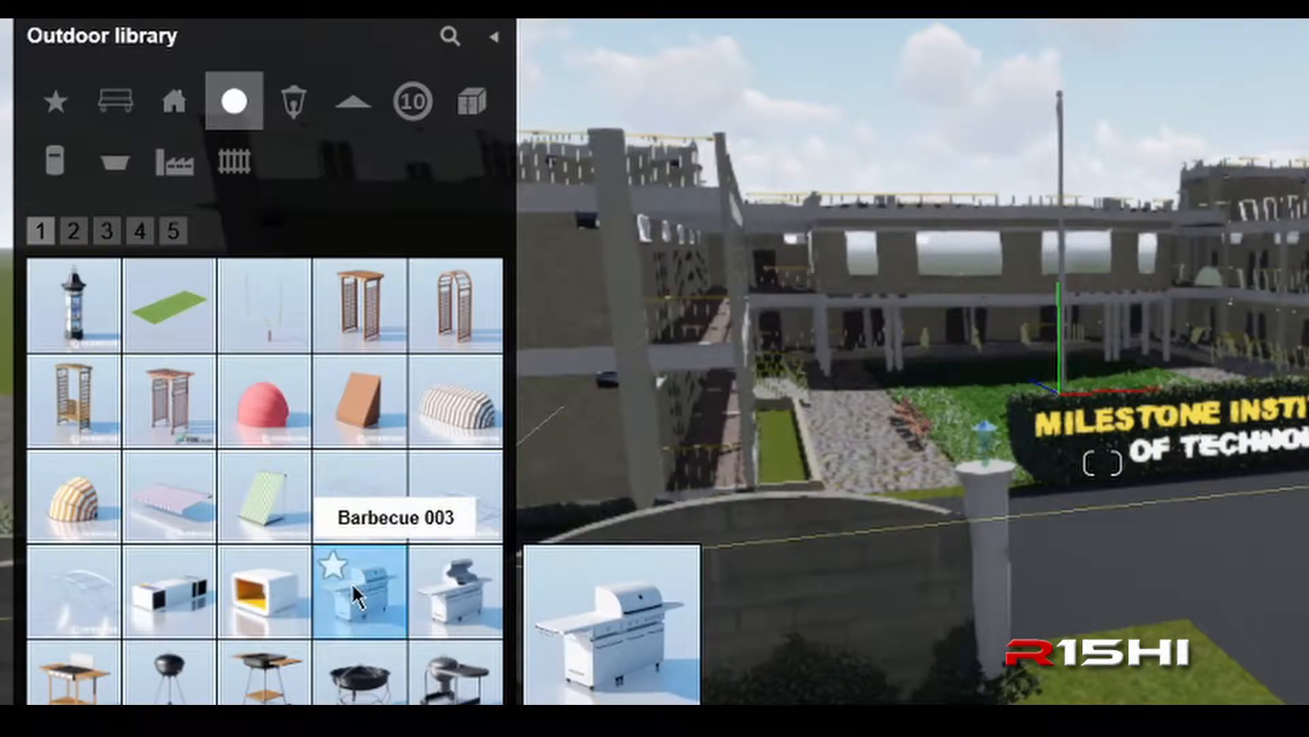
pyautogui.click(447, 590)
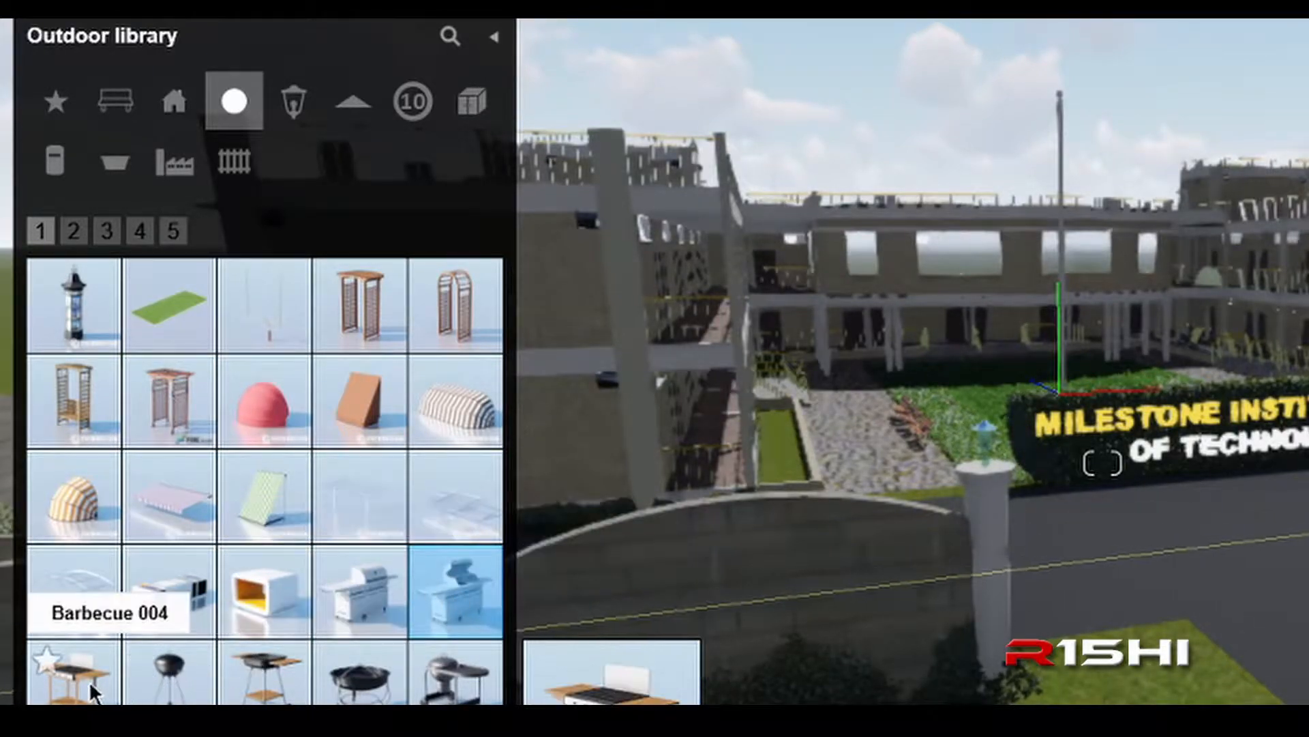
pyautogui.click(167, 672)
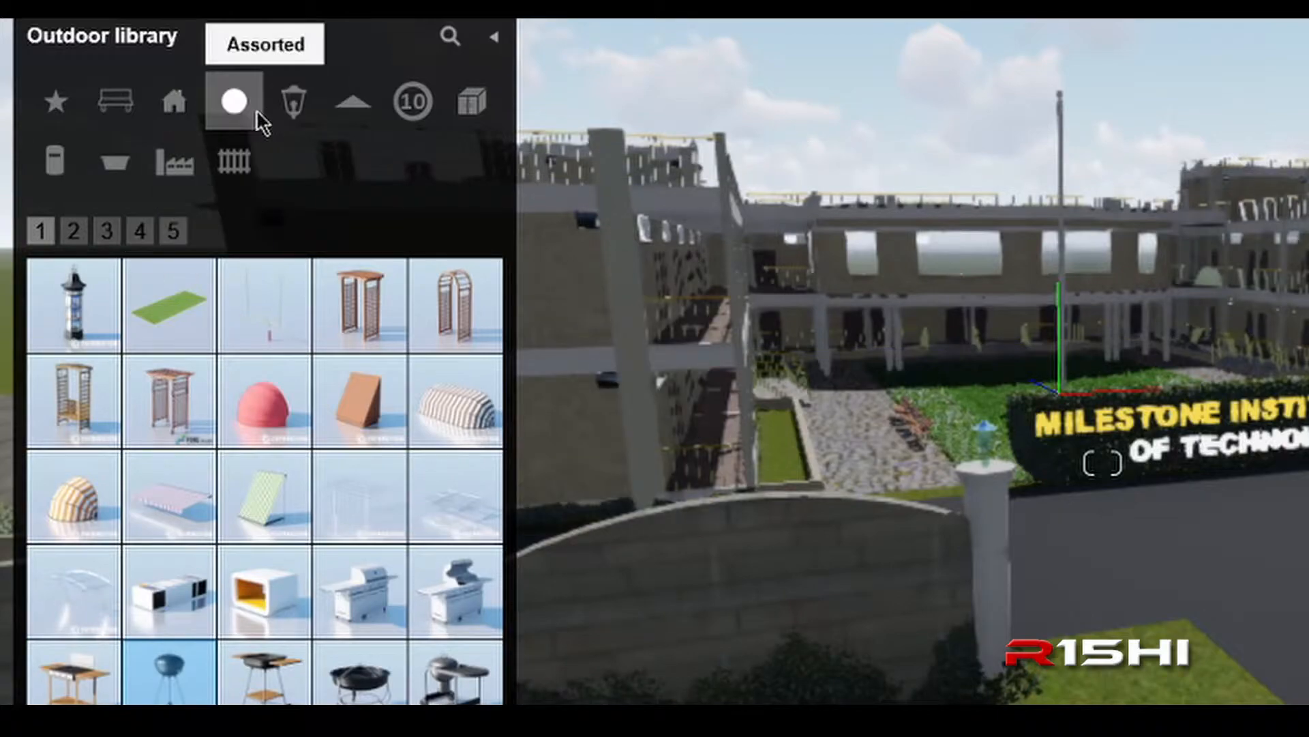
# - Survey the outdoor library's lighting, construction, sign, storage, waste, industry and barrier models
pyautogui.click(297, 109)
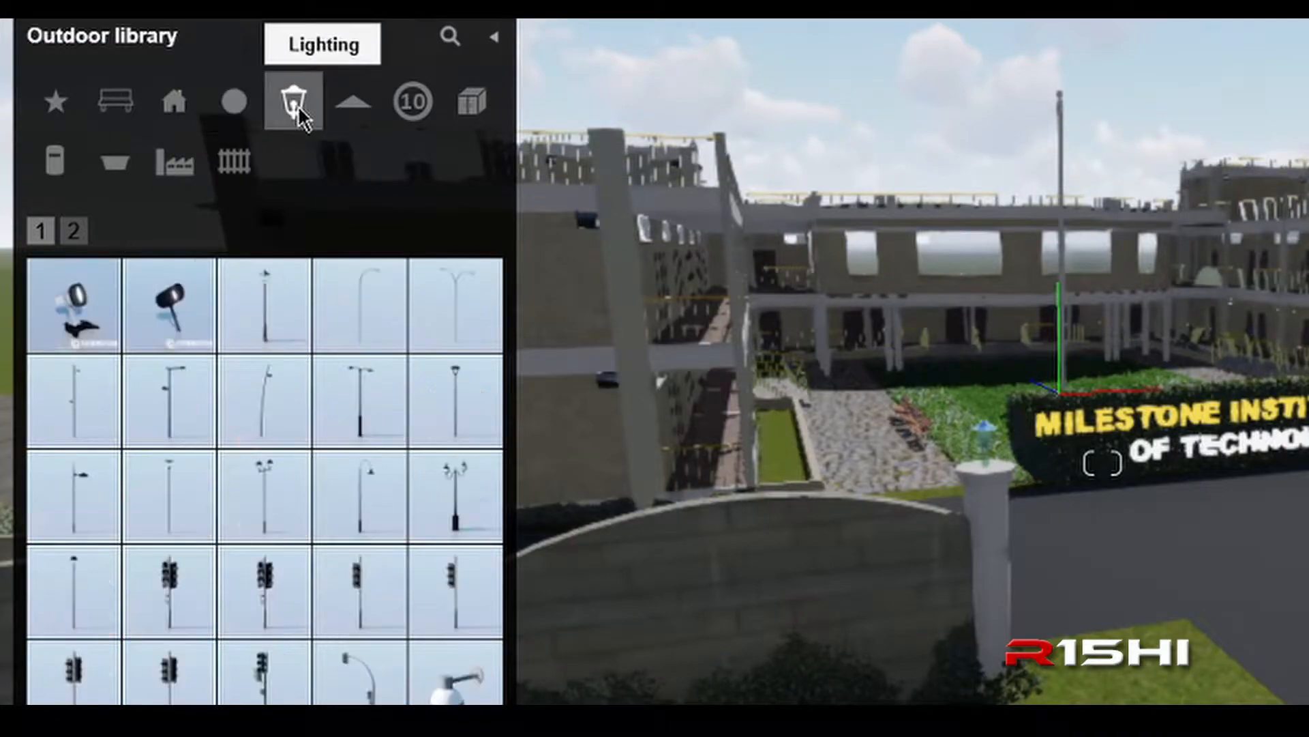
pyautogui.click(368, 102)
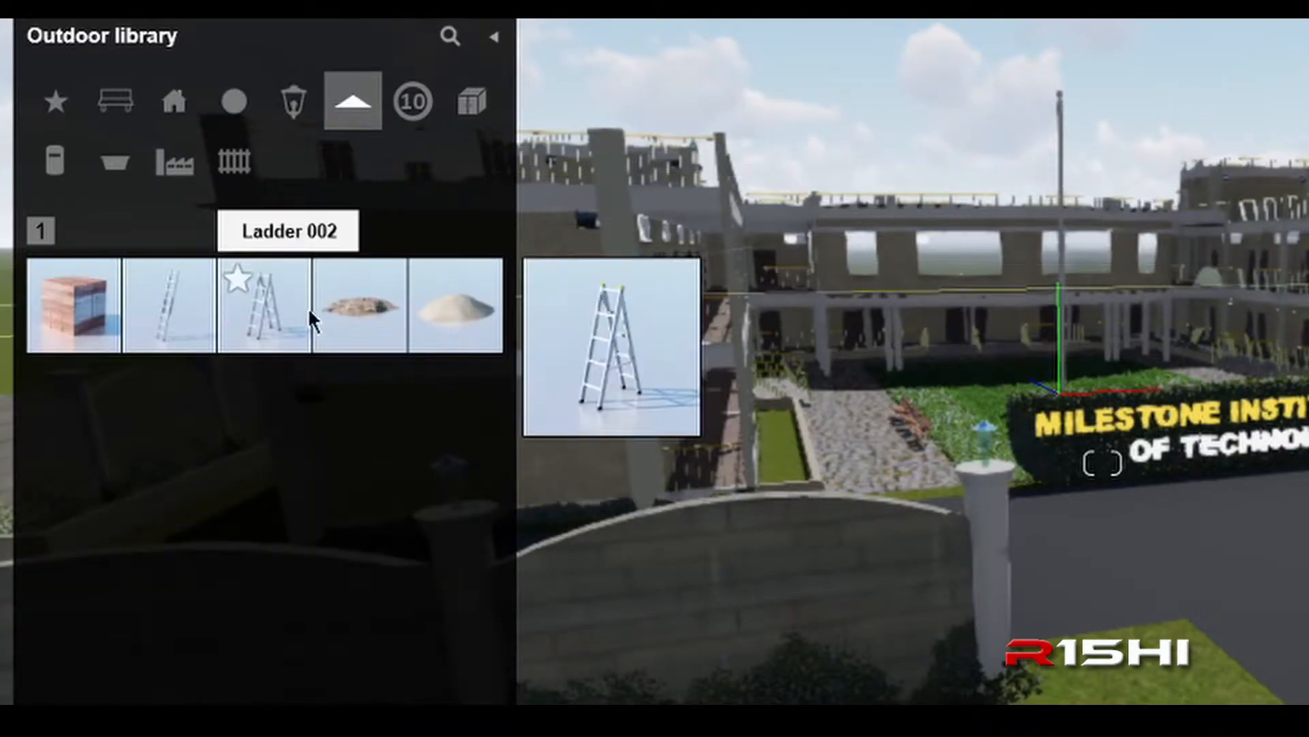
pyautogui.click(415, 112)
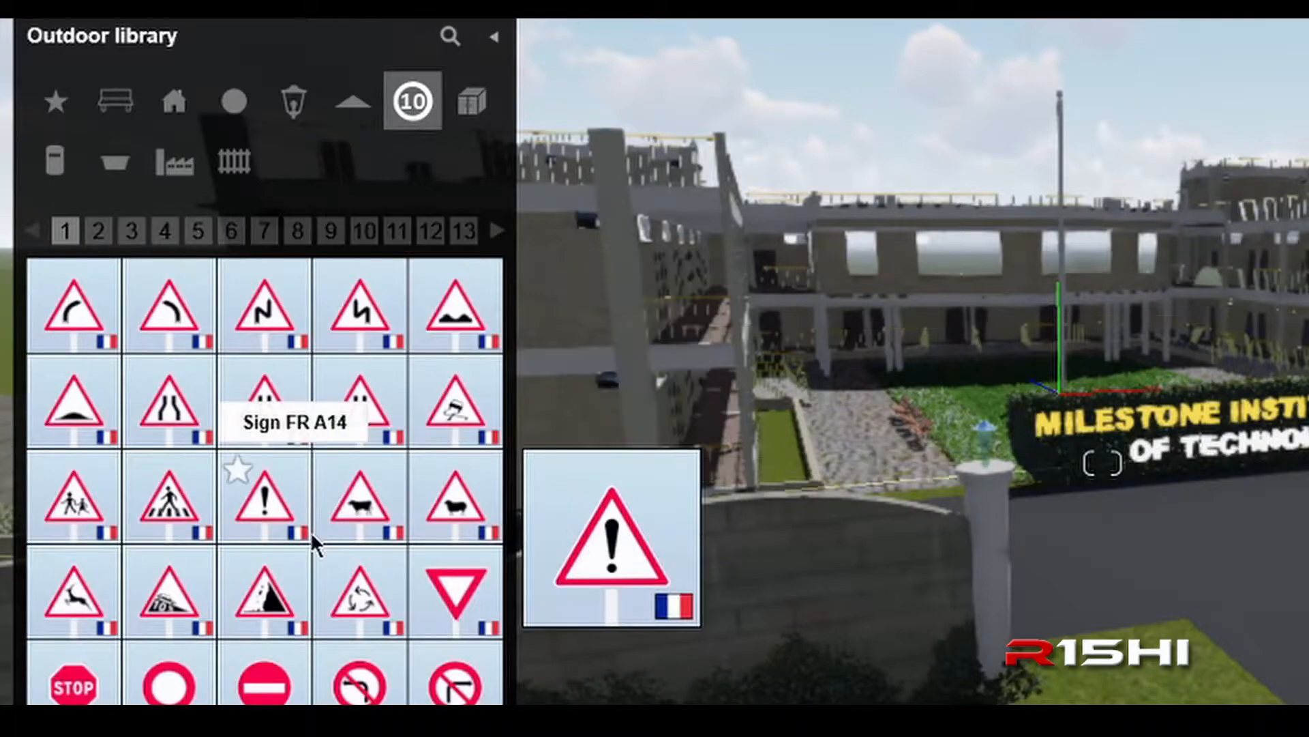
pyautogui.click(460, 122)
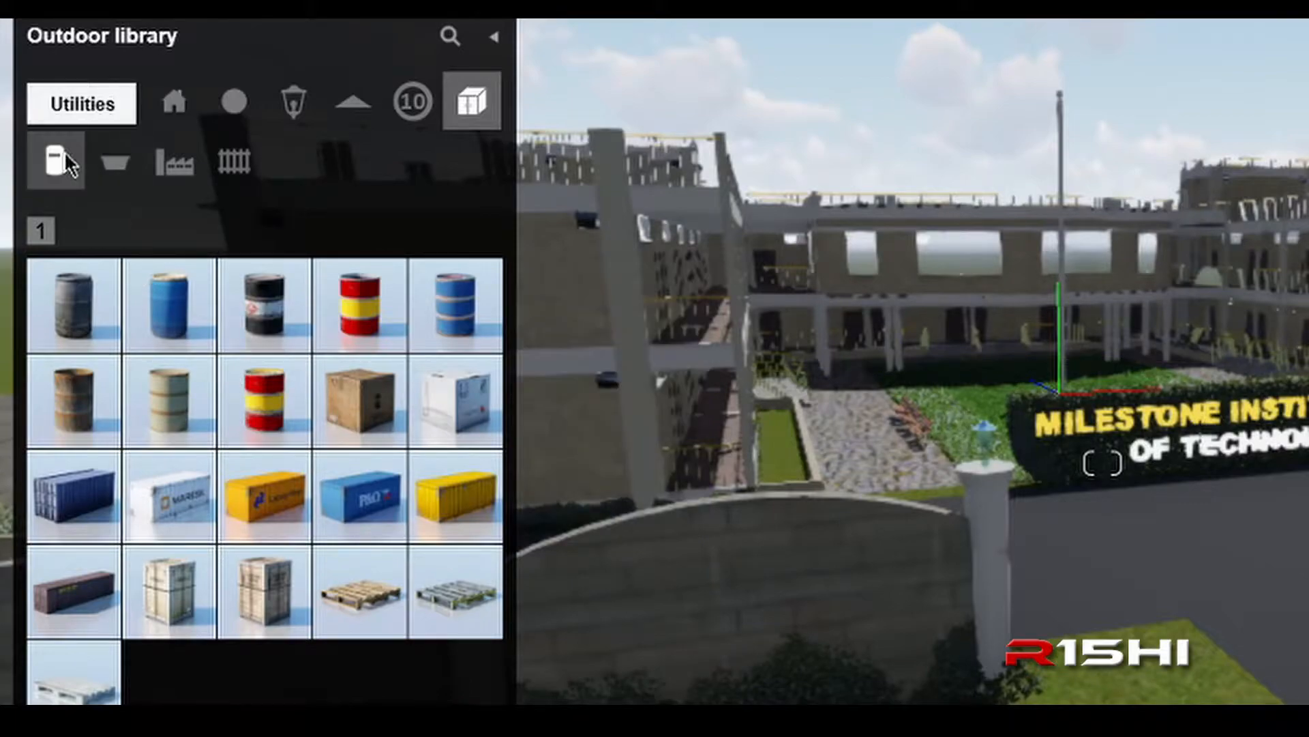
pyautogui.click(115, 164)
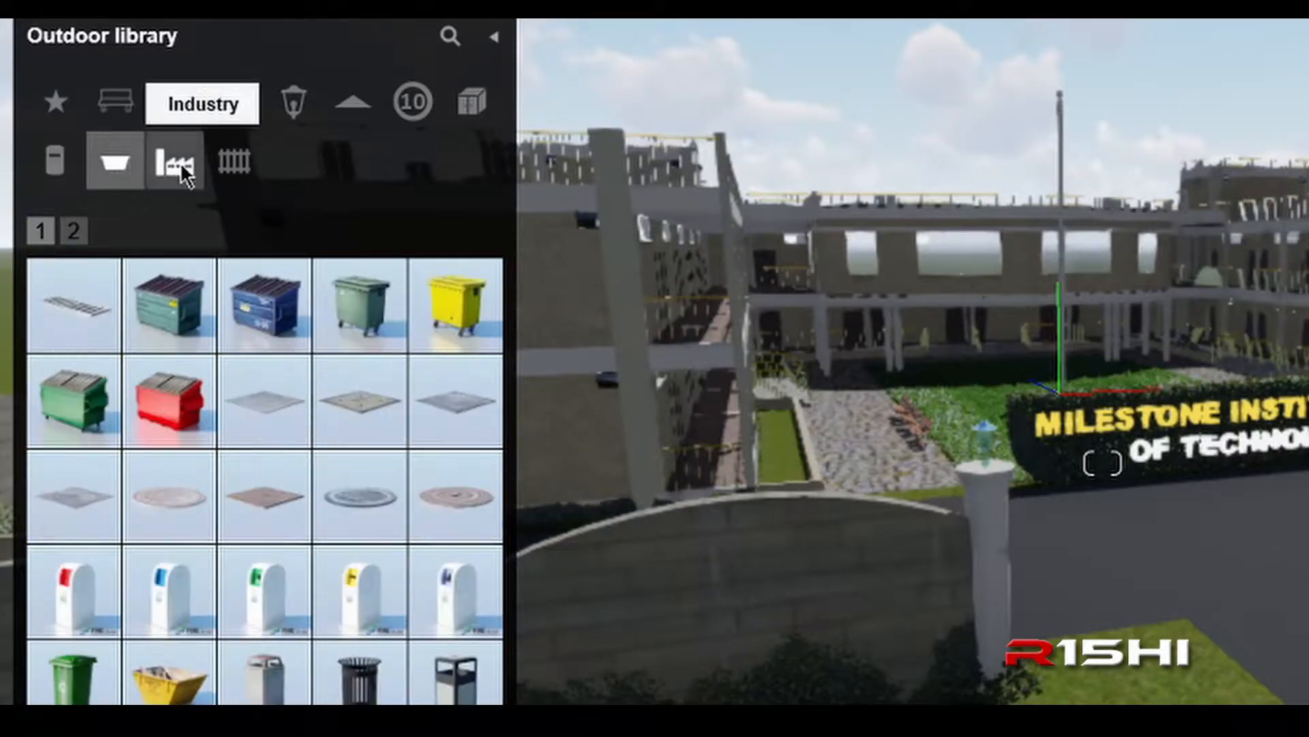
pyautogui.click(183, 166)
pyautogui.click(234, 161)
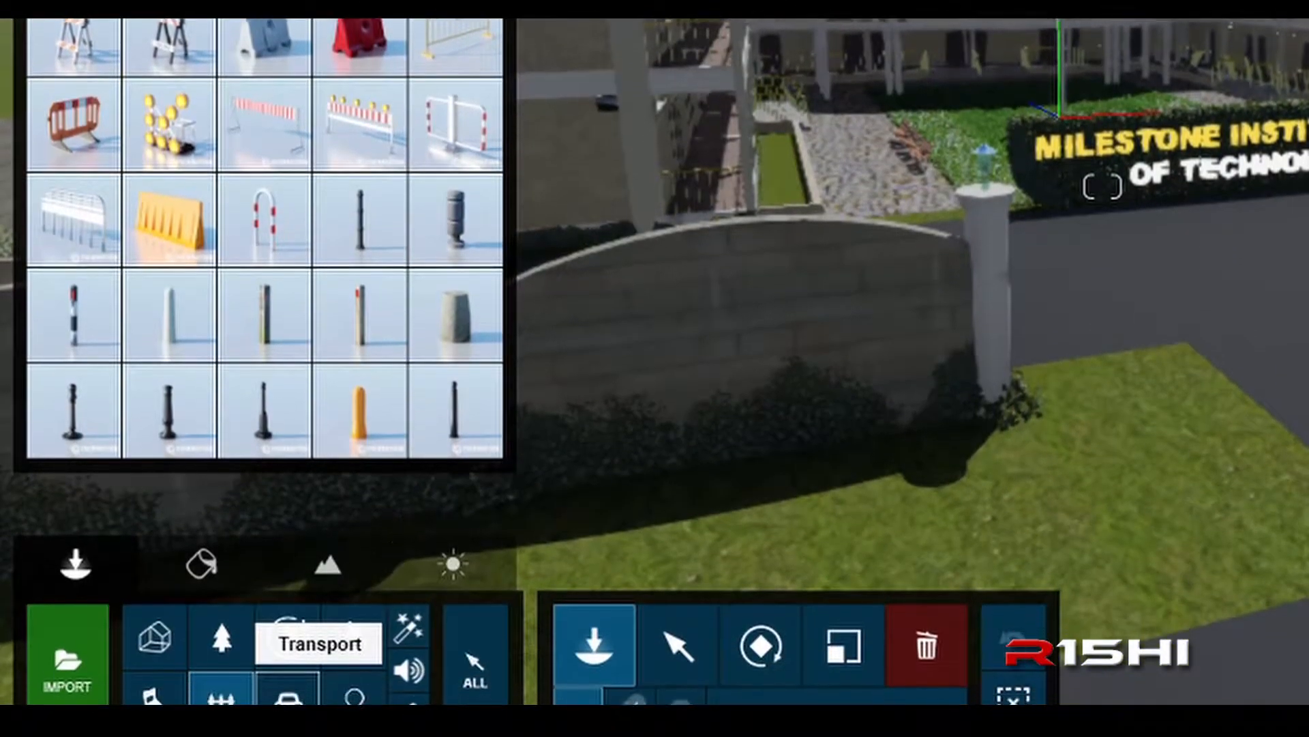
# - Survey the transport library's cars, sports cars, off-road vehicles, and the category with bicycles, caravans and motorcycles
pyautogui.click(287, 671)
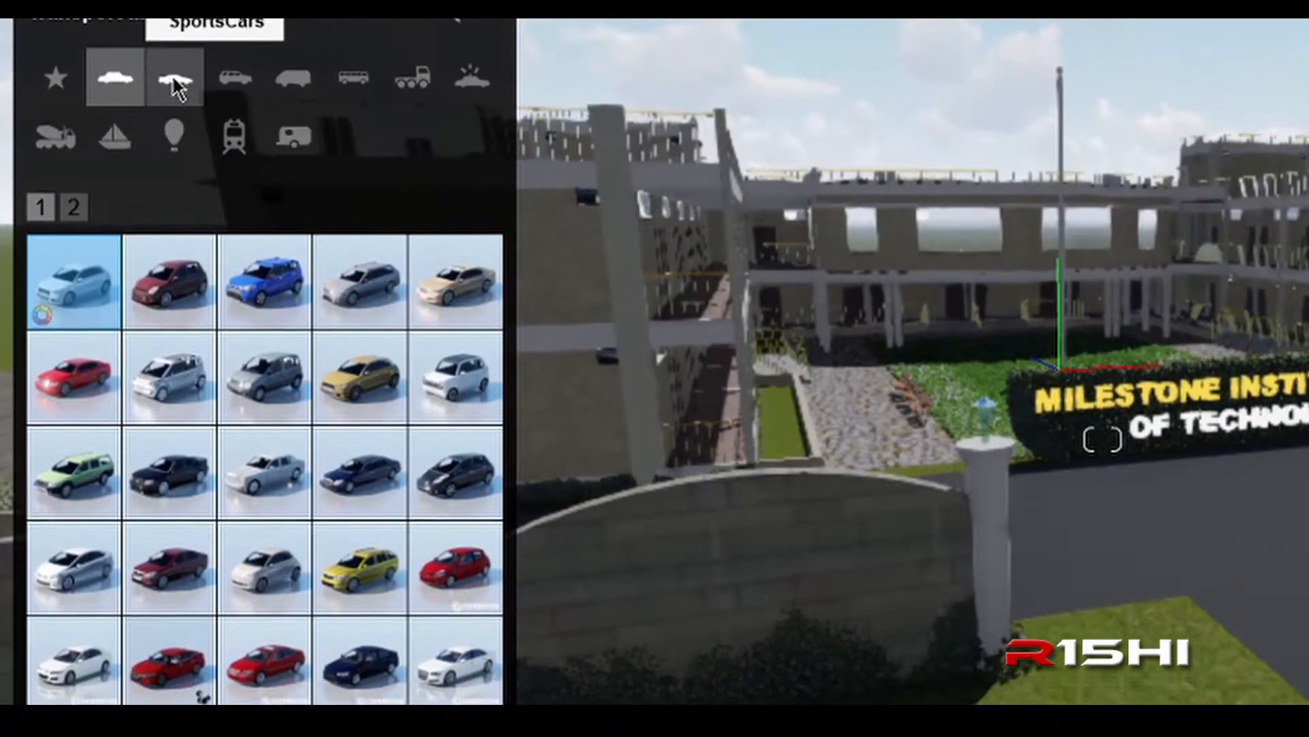
pyautogui.click(174, 90)
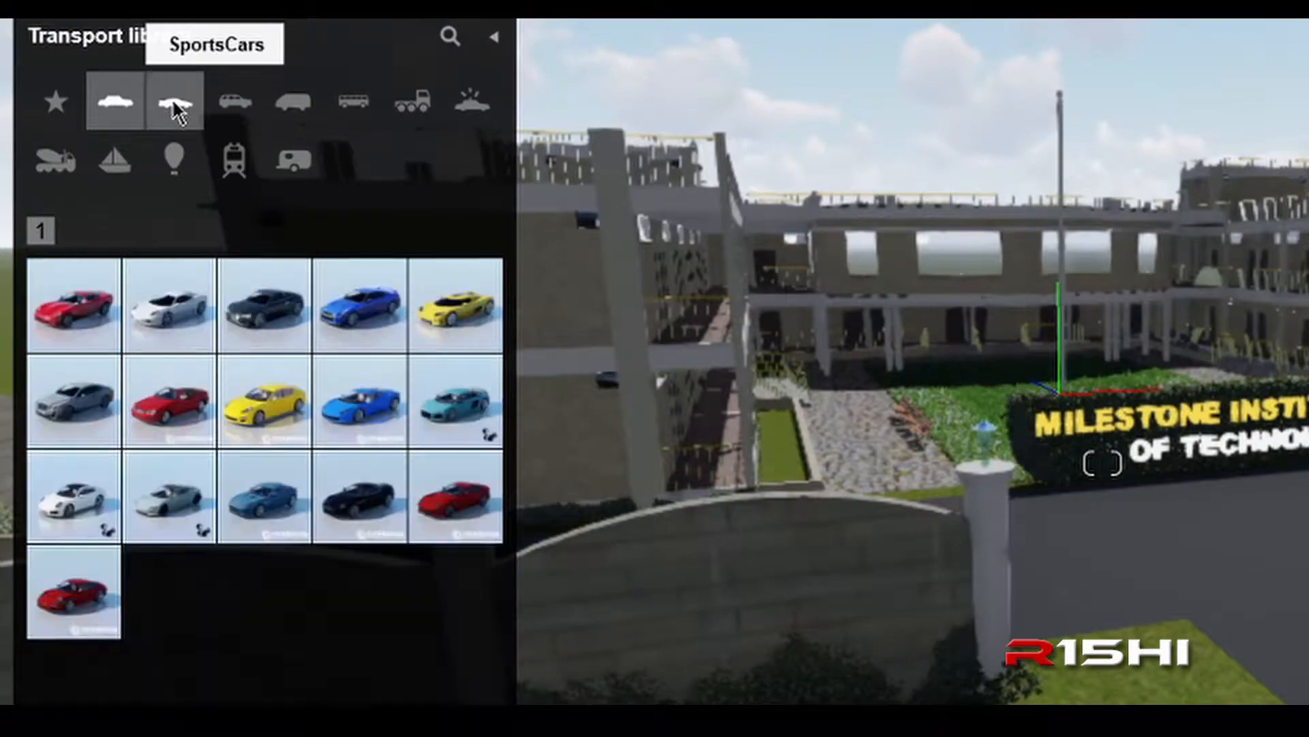
pyautogui.click(219, 109)
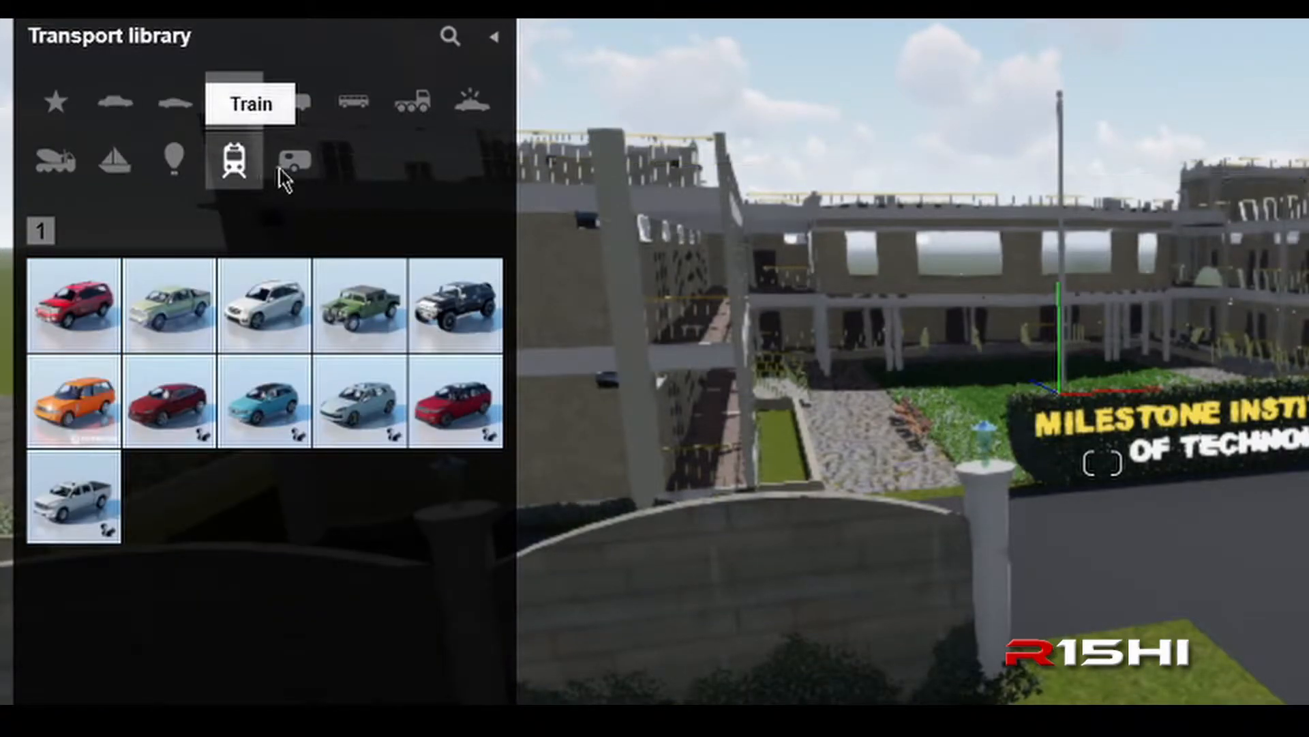
pyautogui.click(293, 168)
pyautogui.moveTo(294, 464)
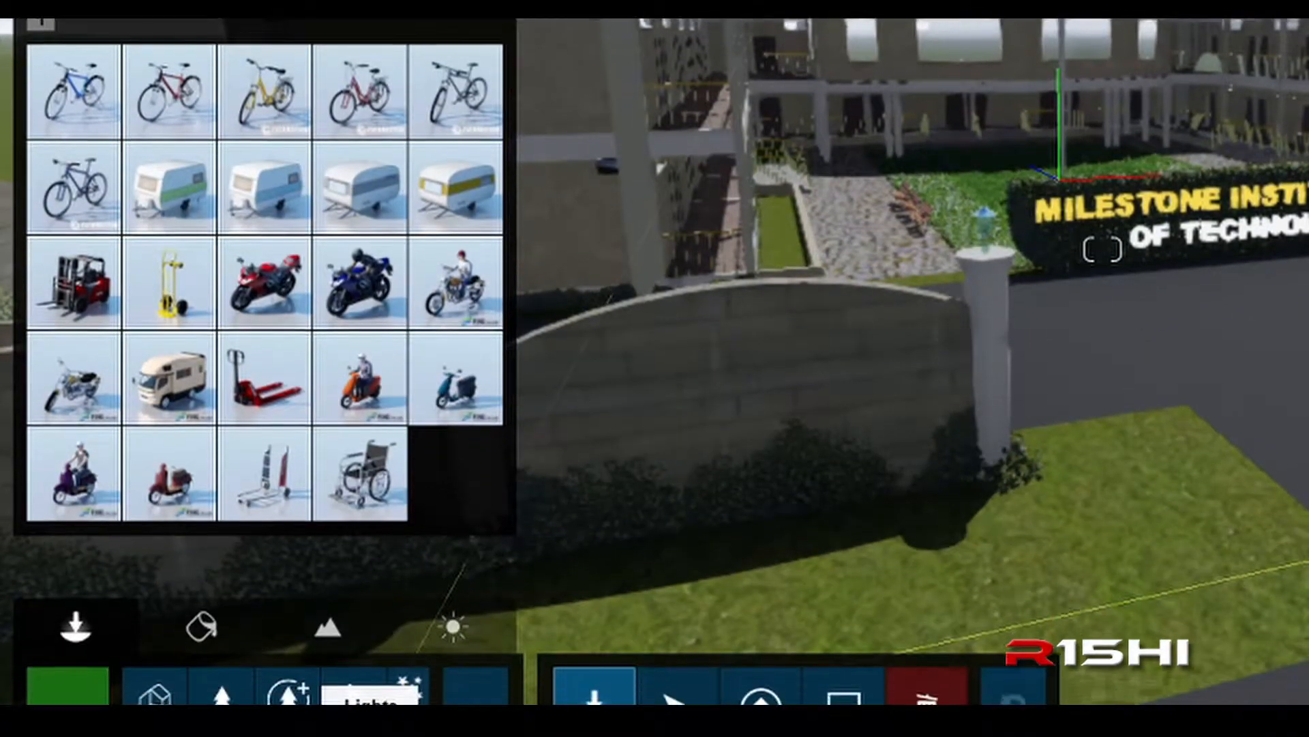
# - Examine the lights library's area, spot and point lights
pyautogui.click(353, 683)
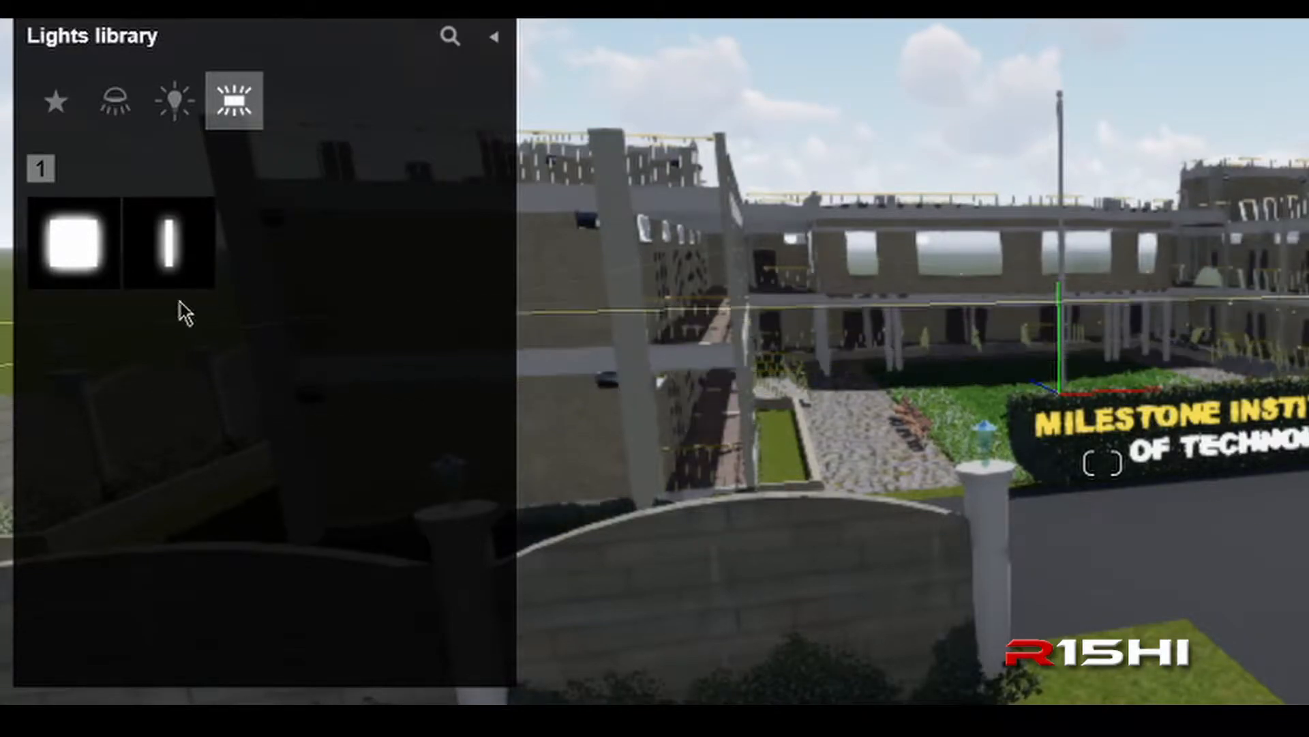
pyautogui.click(116, 102)
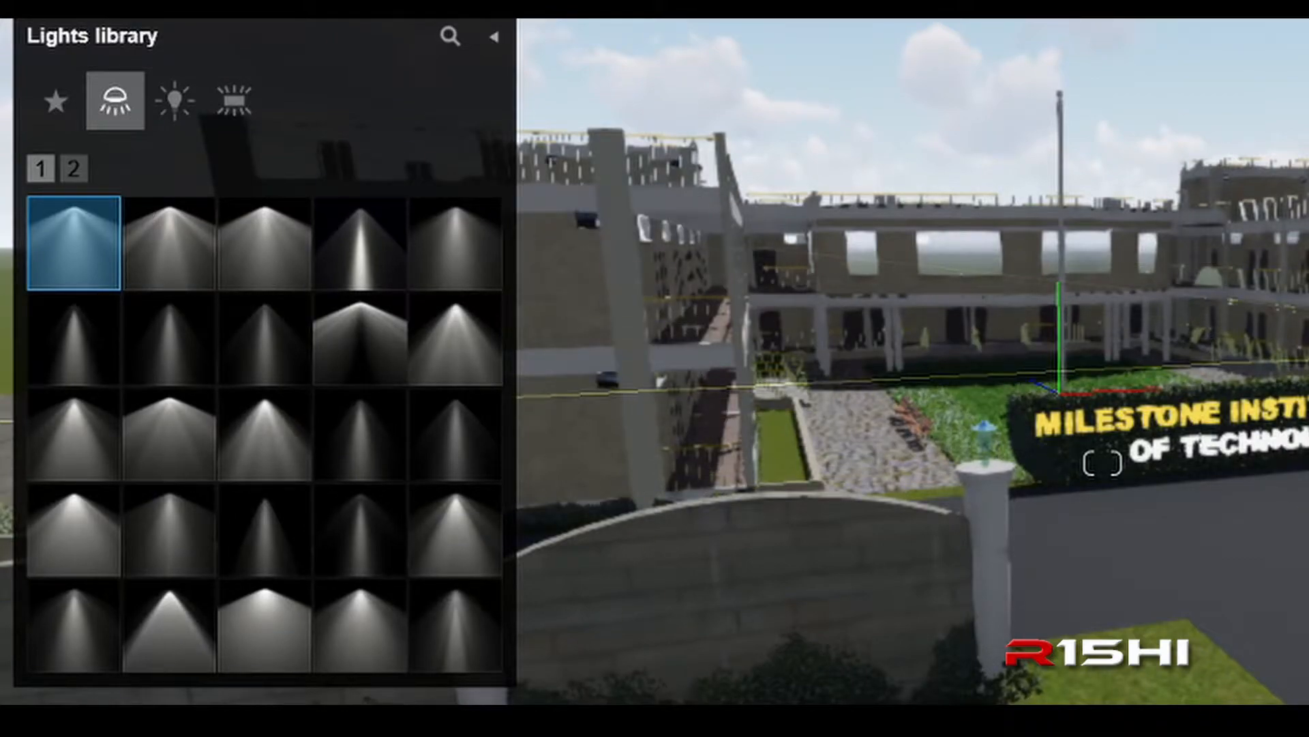
pyautogui.click(175, 101)
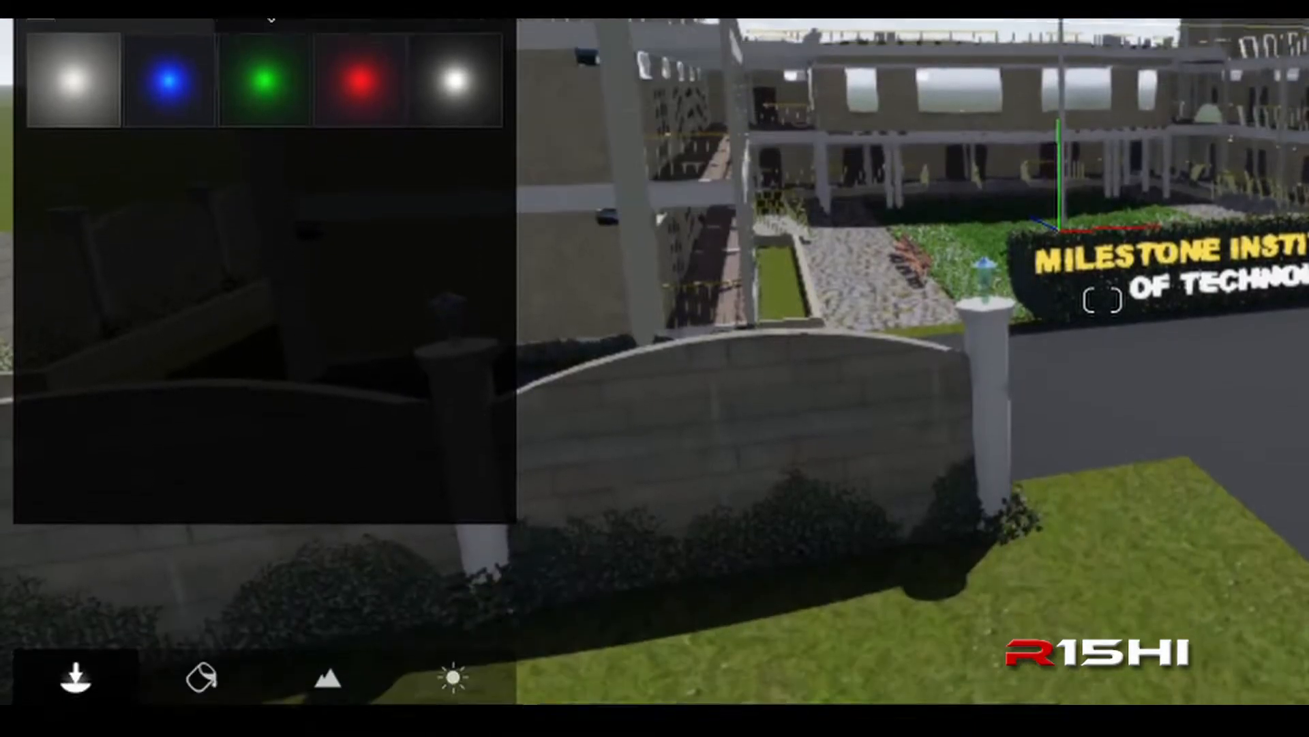
# - Look through the utilities library, picking the grid, landscape cutter, dimension and reflective sphere items in turn
pyautogui.click(407, 682)
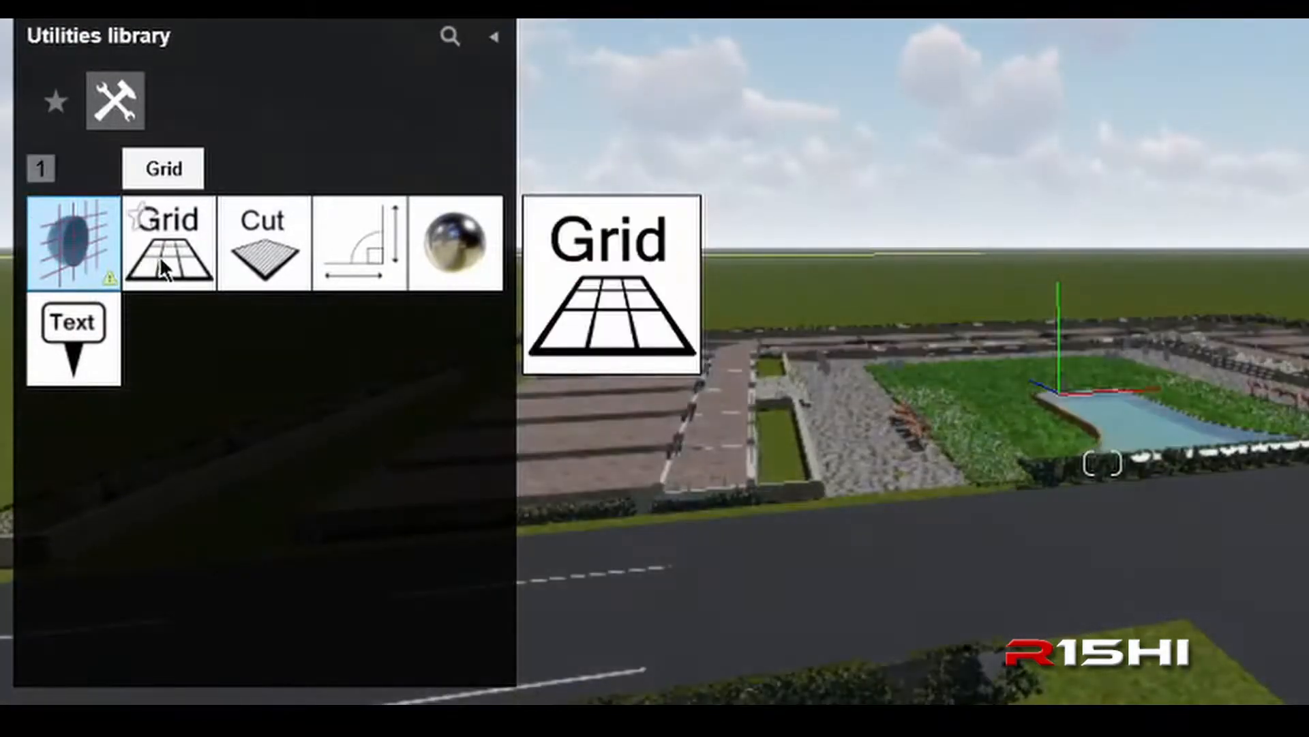
pyautogui.click(161, 256)
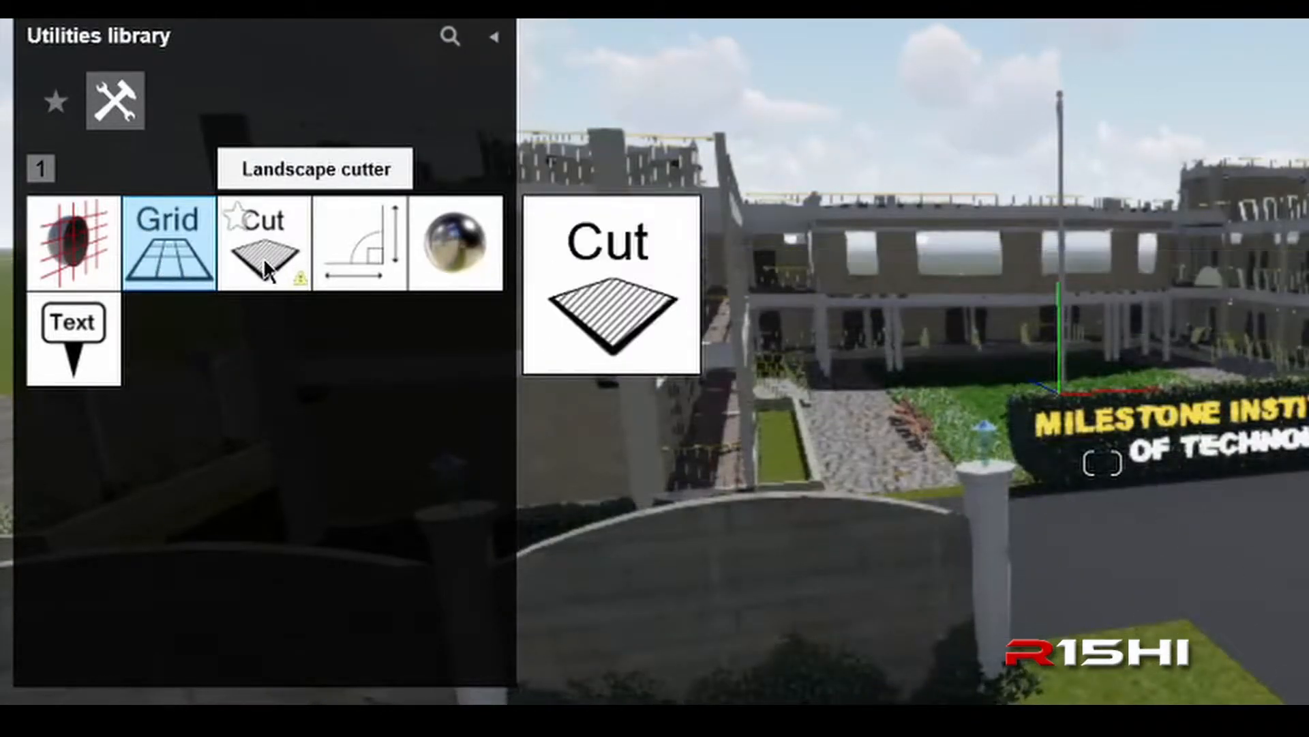
pyautogui.click(263, 257)
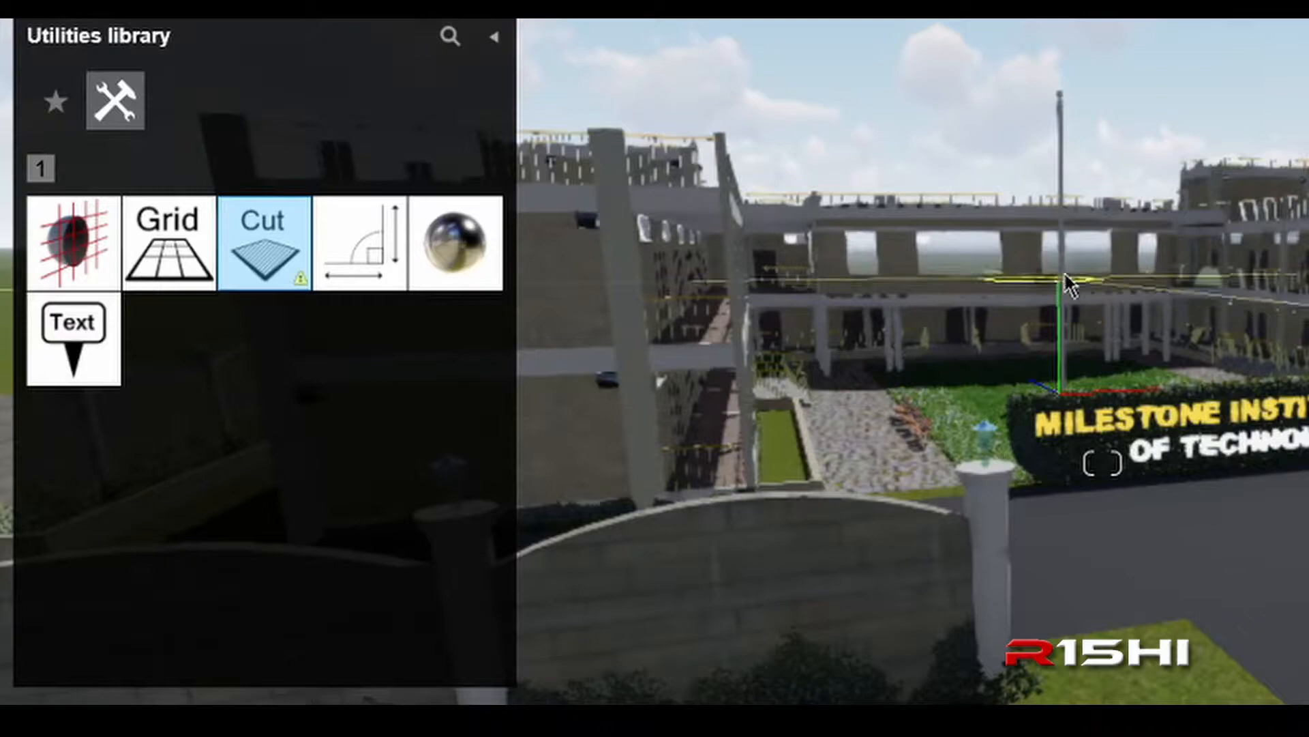
pyautogui.click(366, 250)
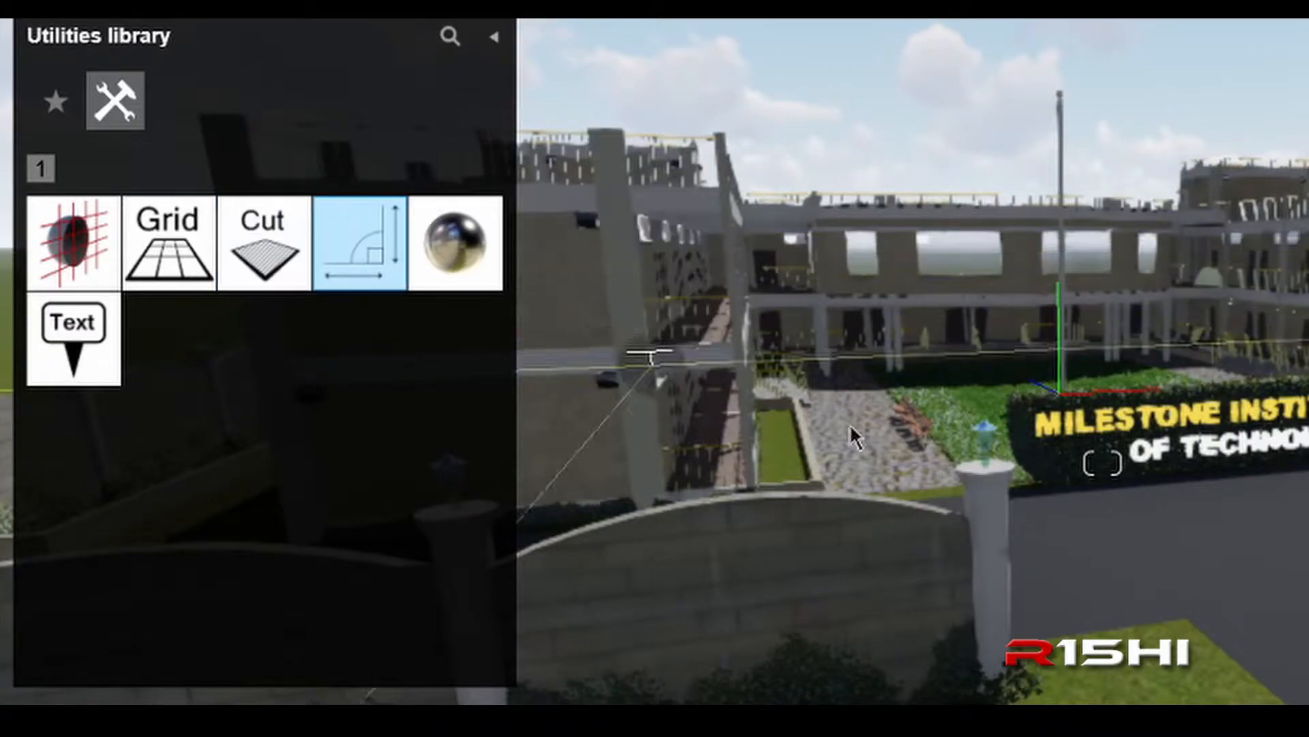
pyautogui.click(459, 259)
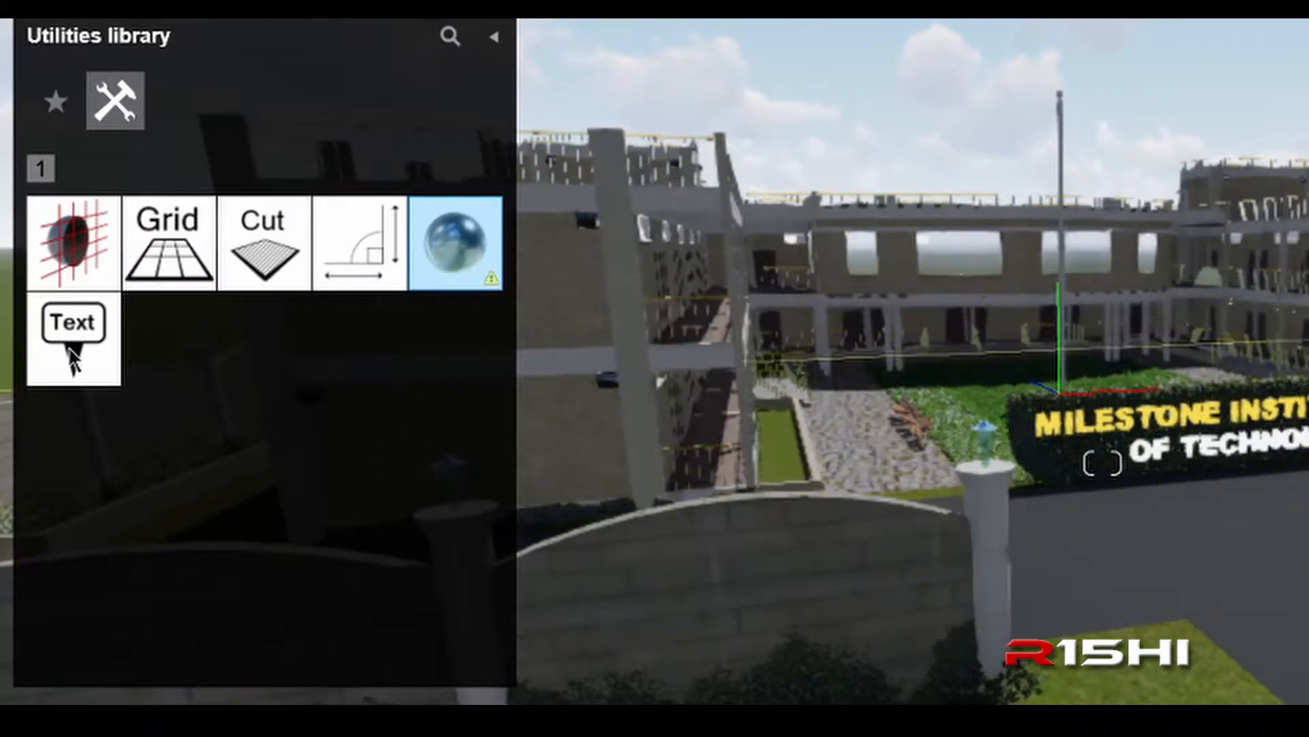
pyautogui.moveTo(72, 354)
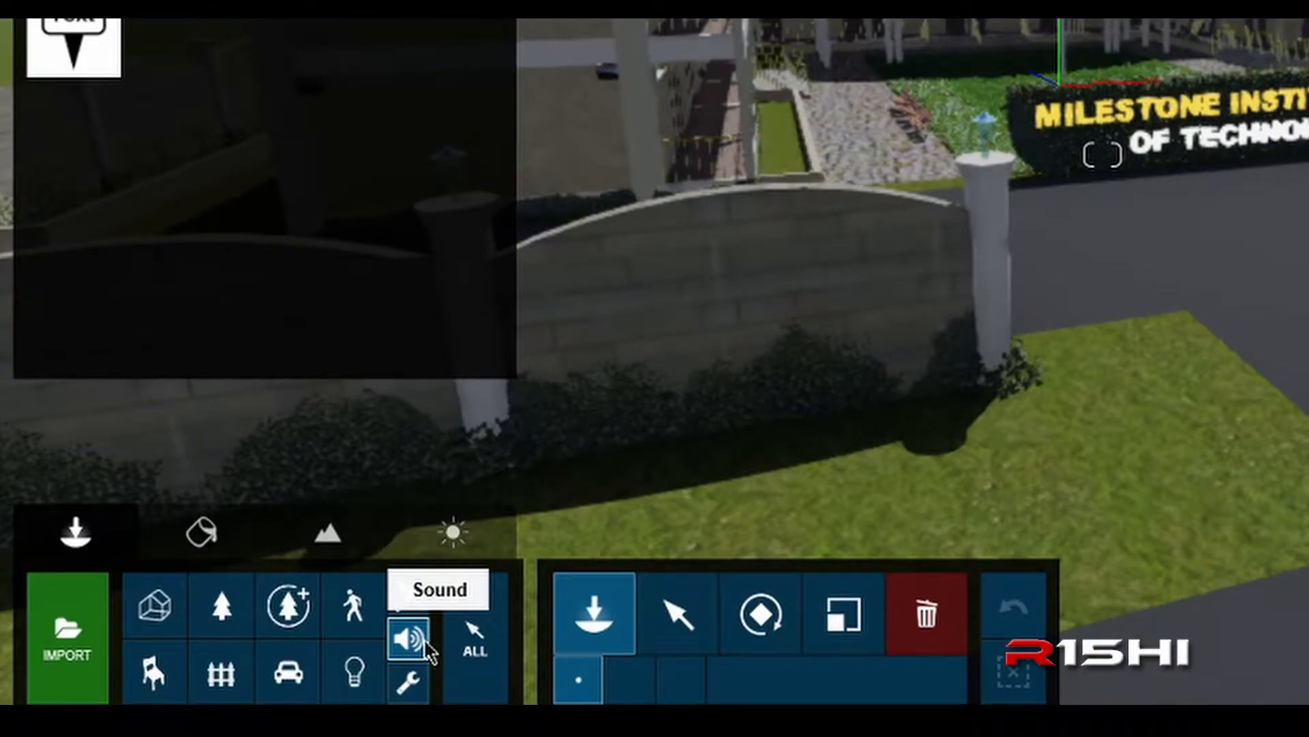
# - Look through the sound library's nature, things and people categories
pyautogui.click(410, 637)
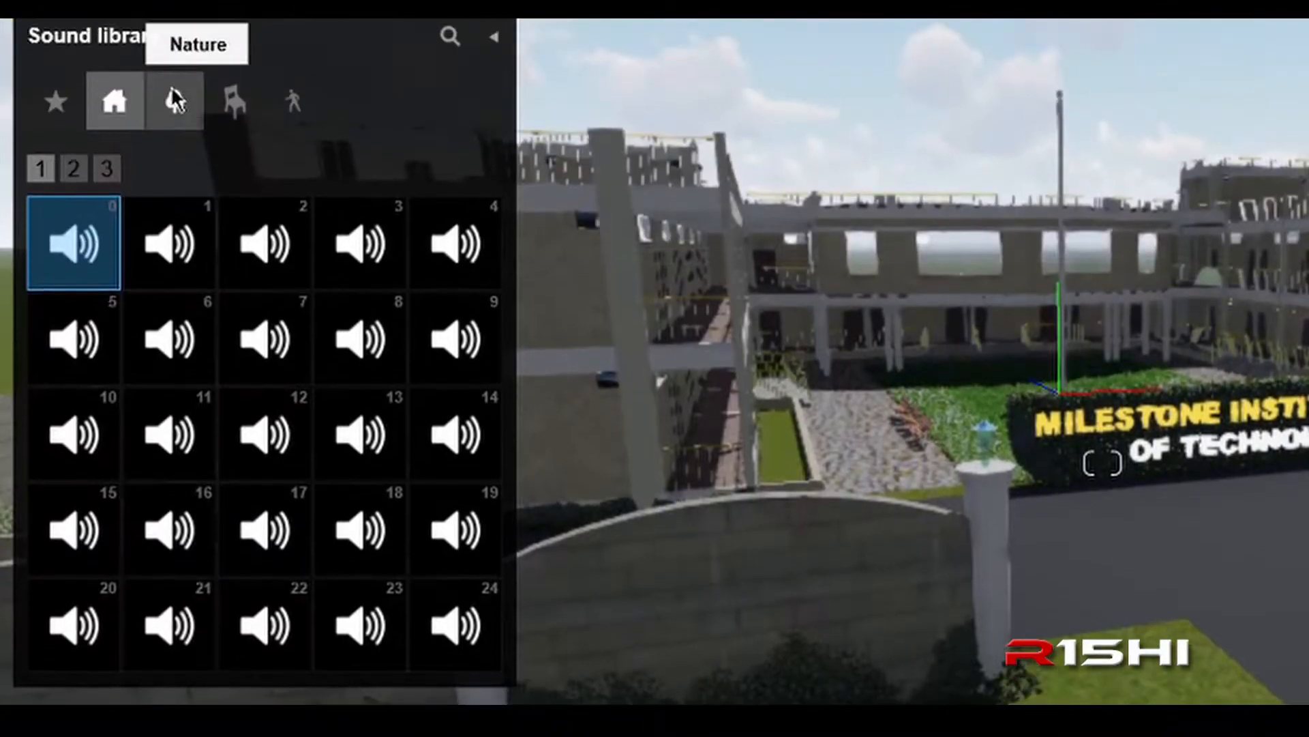
pyautogui.click(172, 96)
pyautogui.click(238, 105)
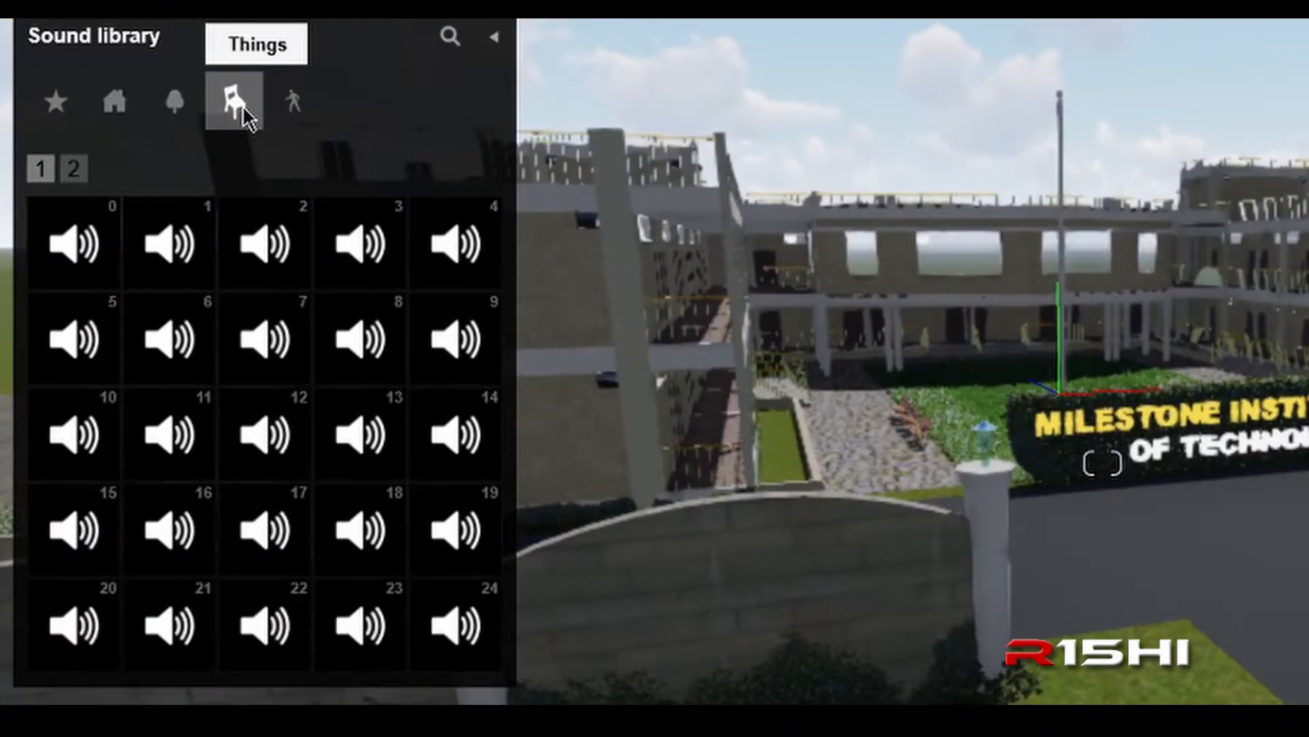
pyautogui.click(305, 103)
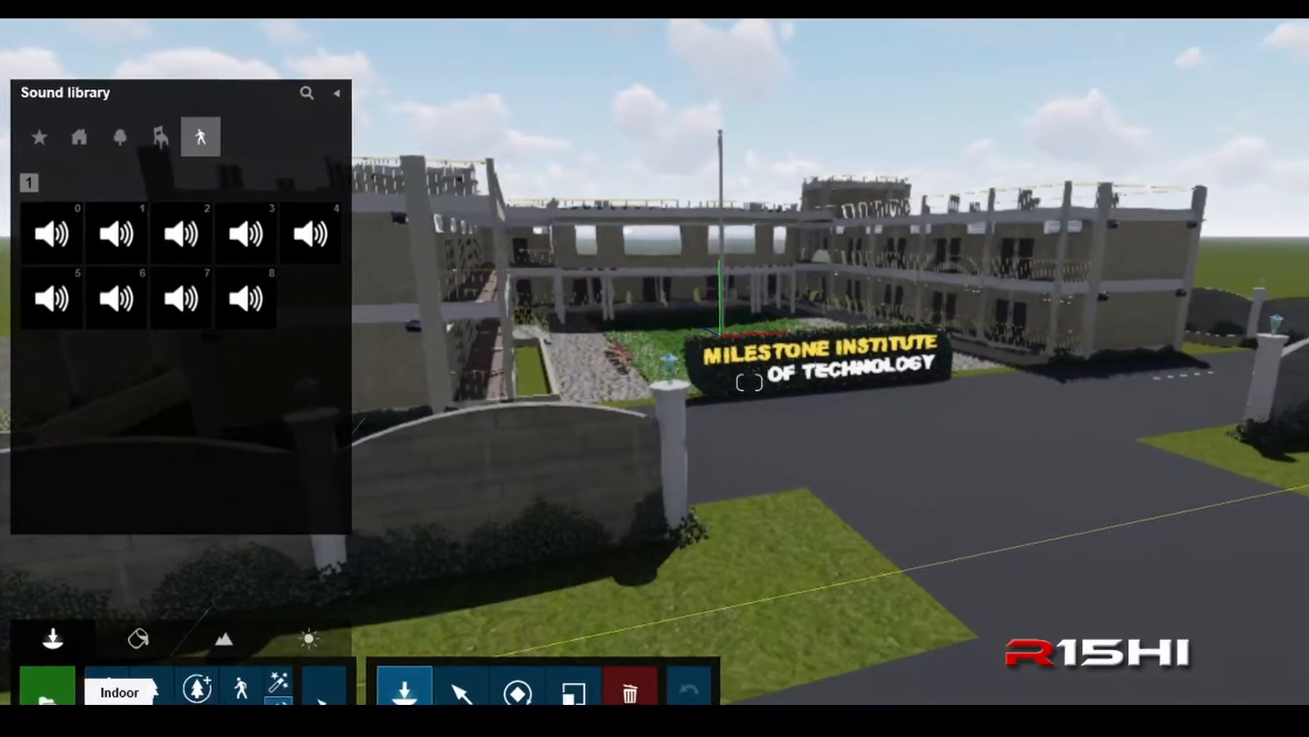
# - Revisit the indoor and outdoor libraries, ending in the transport library
pyautogui.click(94, 673)
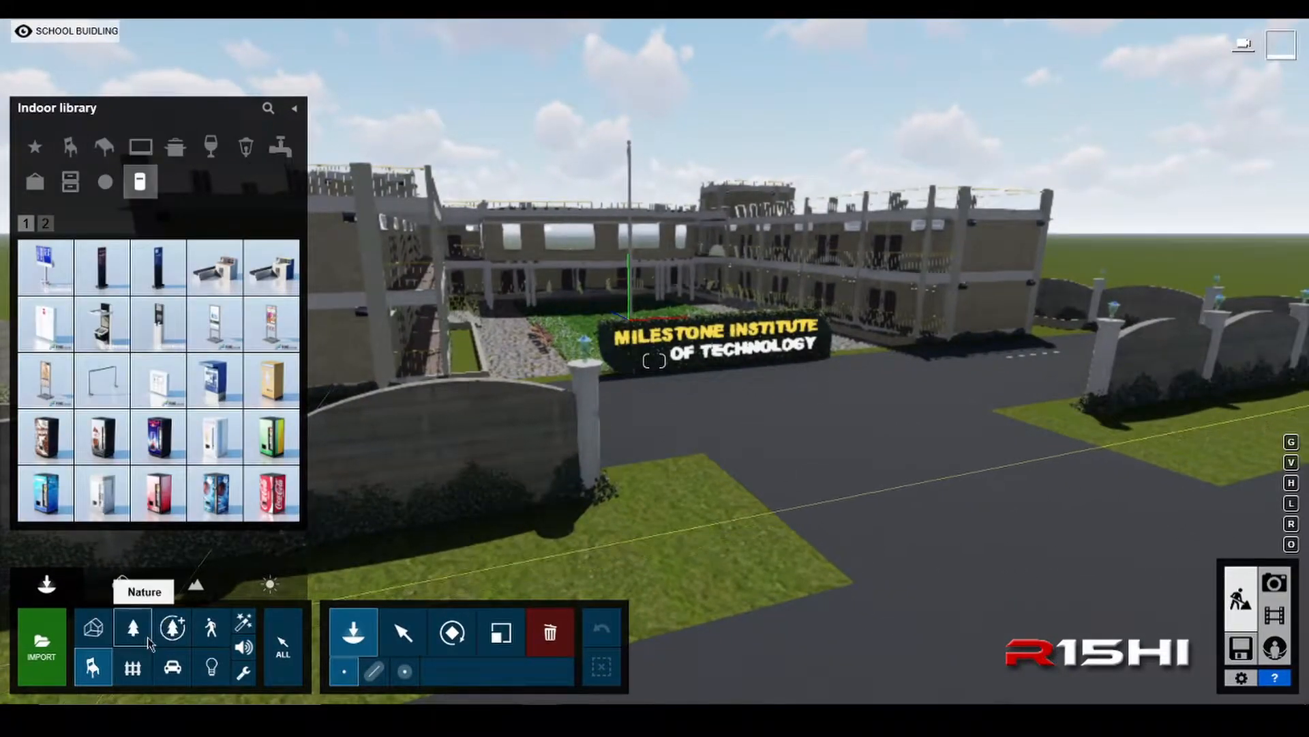
pyautogui.click(133, 668)
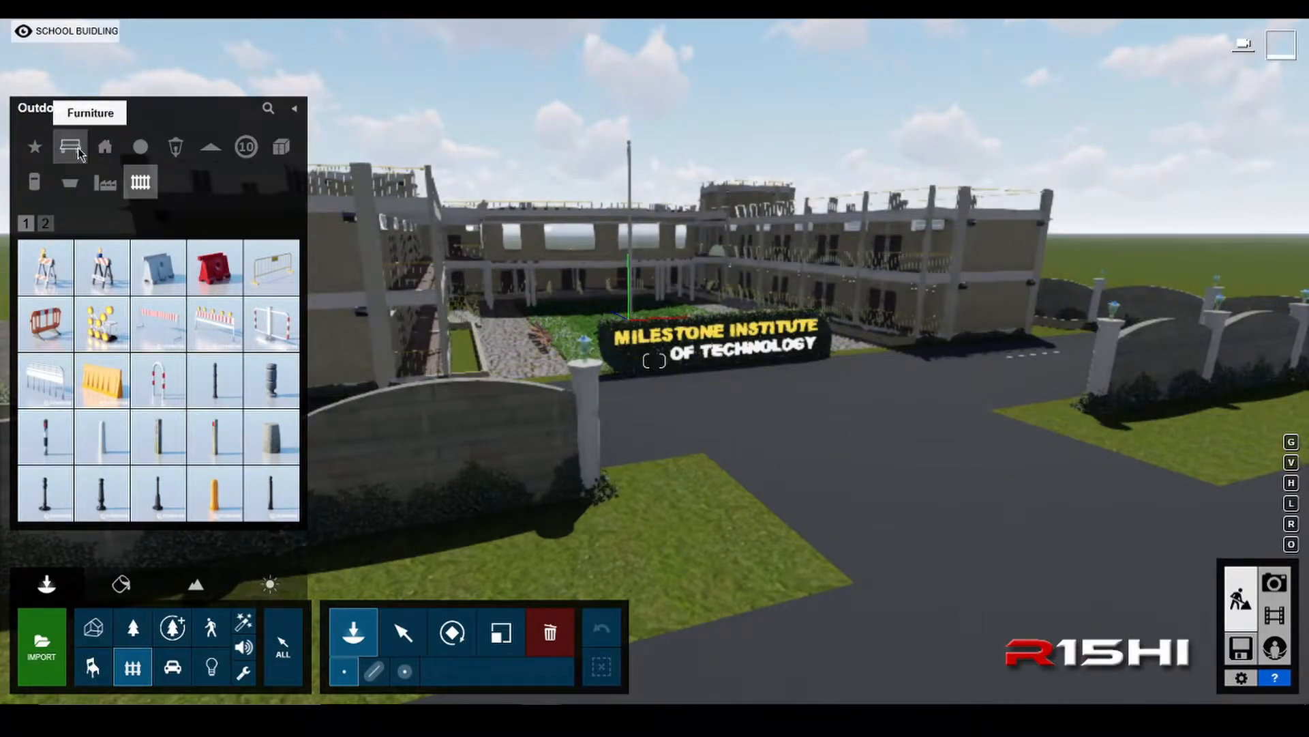
pyautogui.click(173, 667)
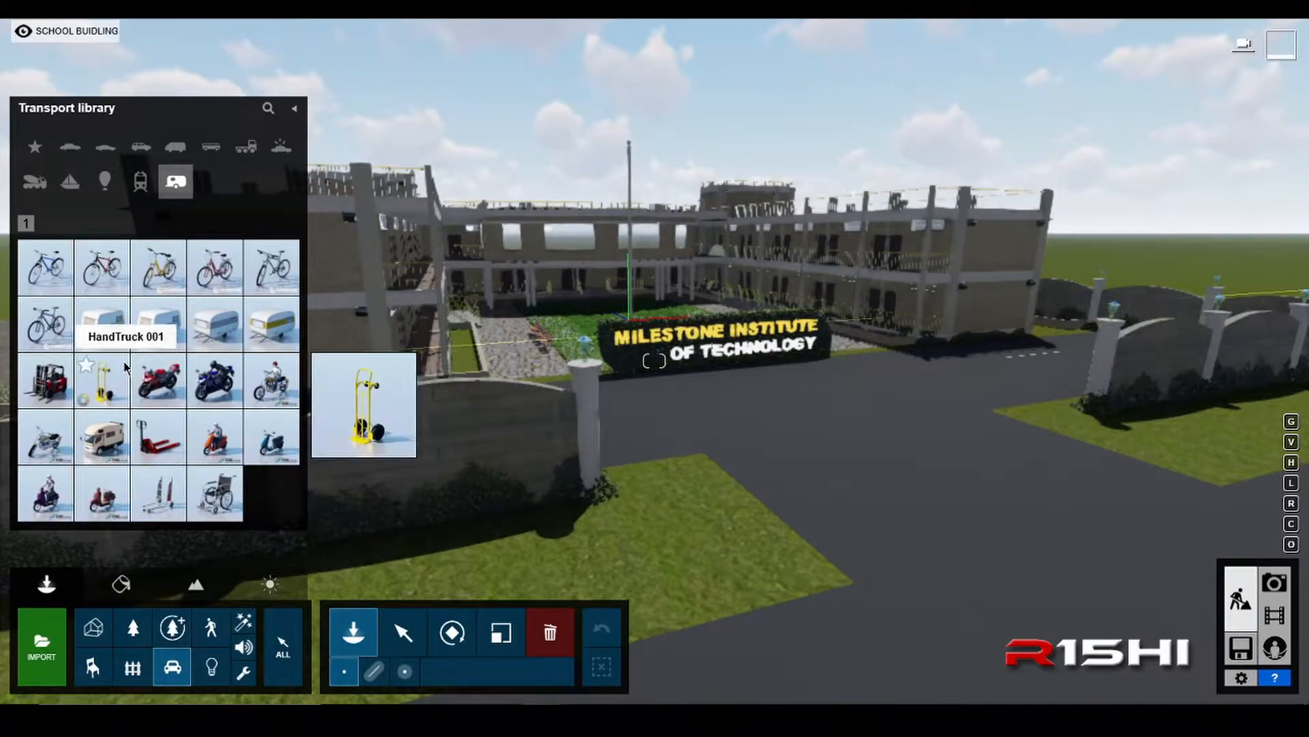
# - Position the first model of the cars category in the parking bay beside the boundary wall, changing its orientation and cycling its colour to white
pyautogui.click(71, 149)
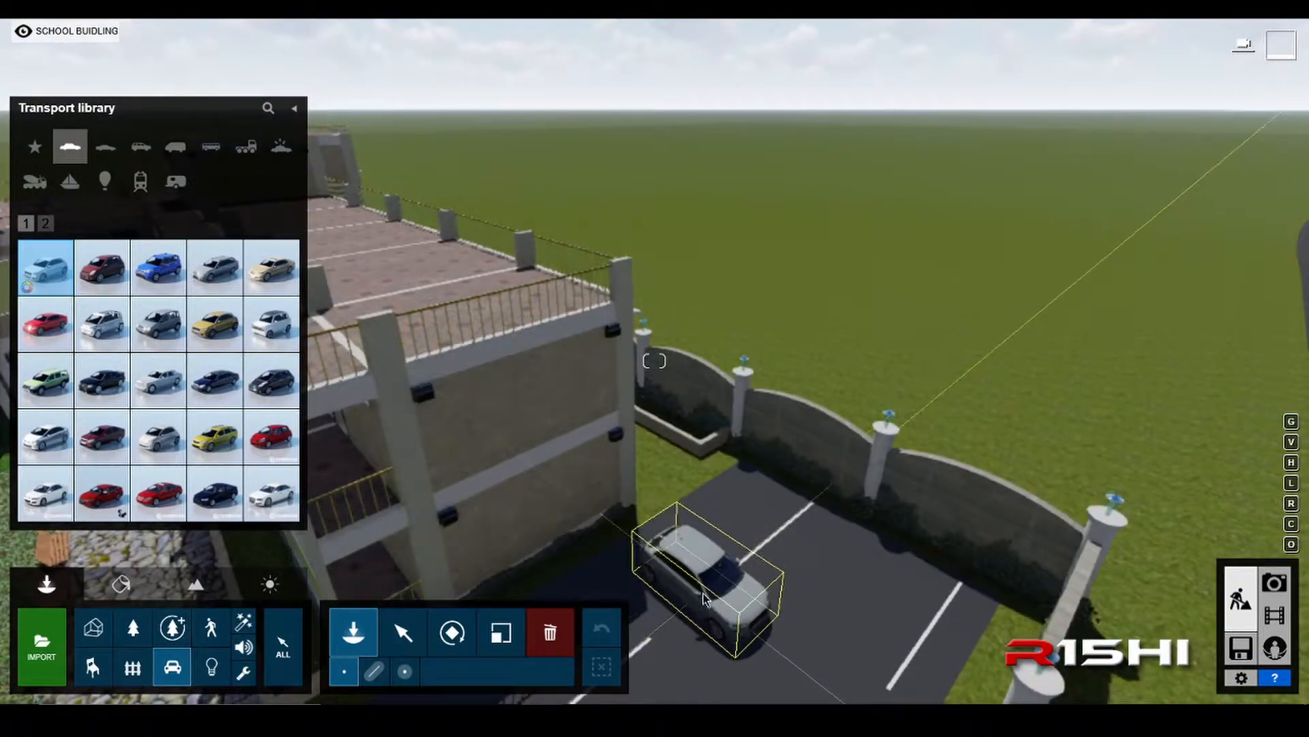
pyautogui.press('r')
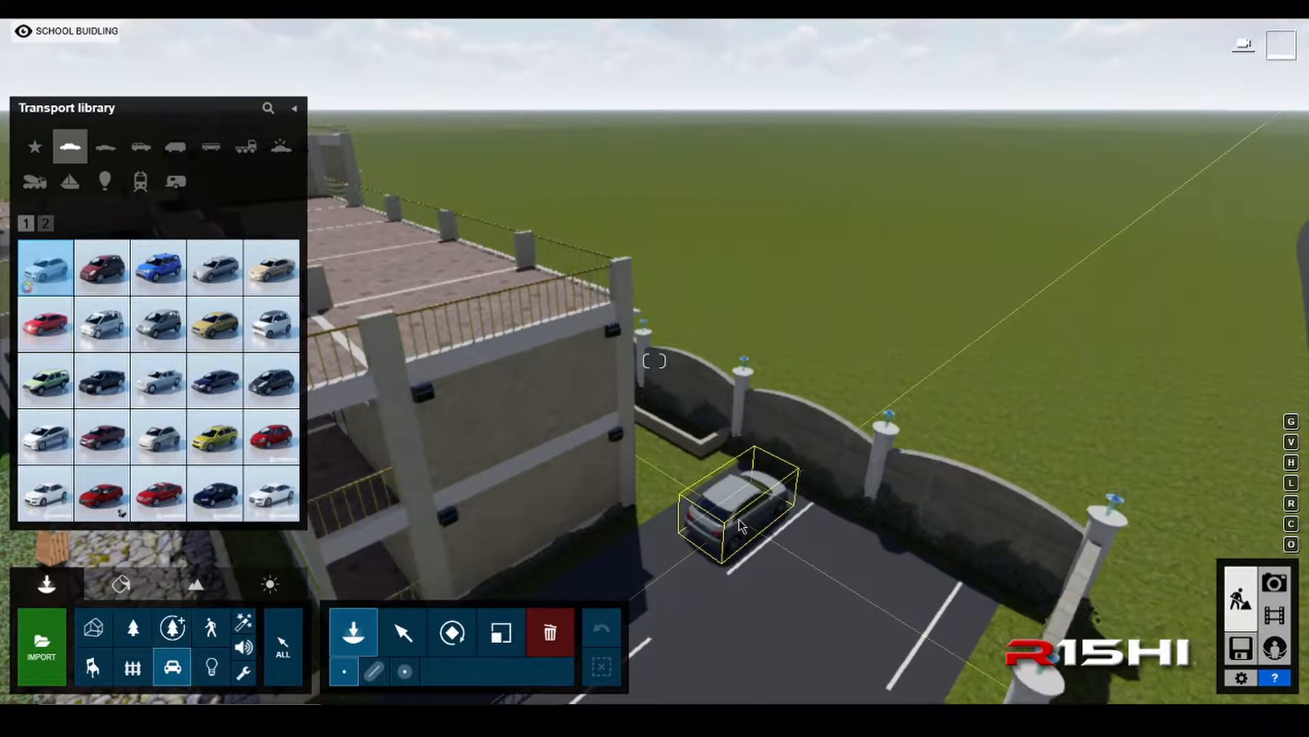
pyautogui.press('c')
pyautogui.press('c')
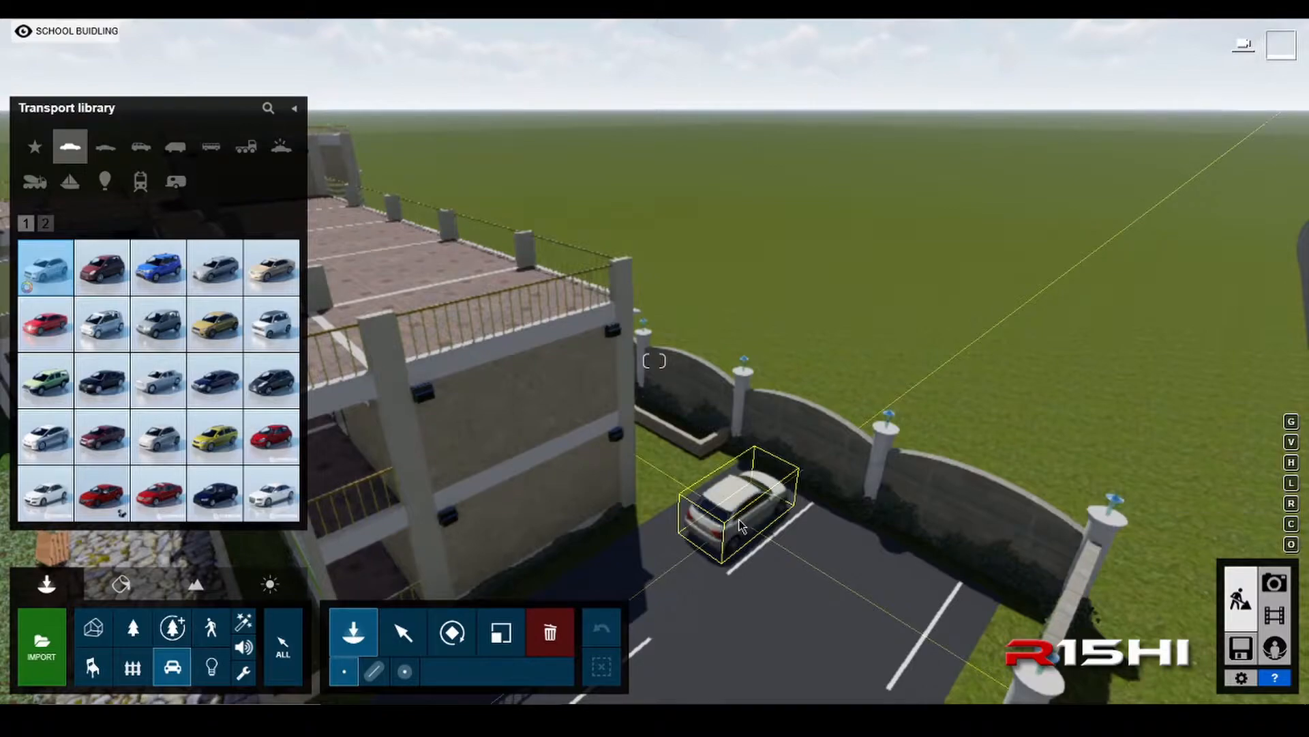
pyautogui.click(739, 519)
pyautogui.press('w')
pyautogui.press('w')
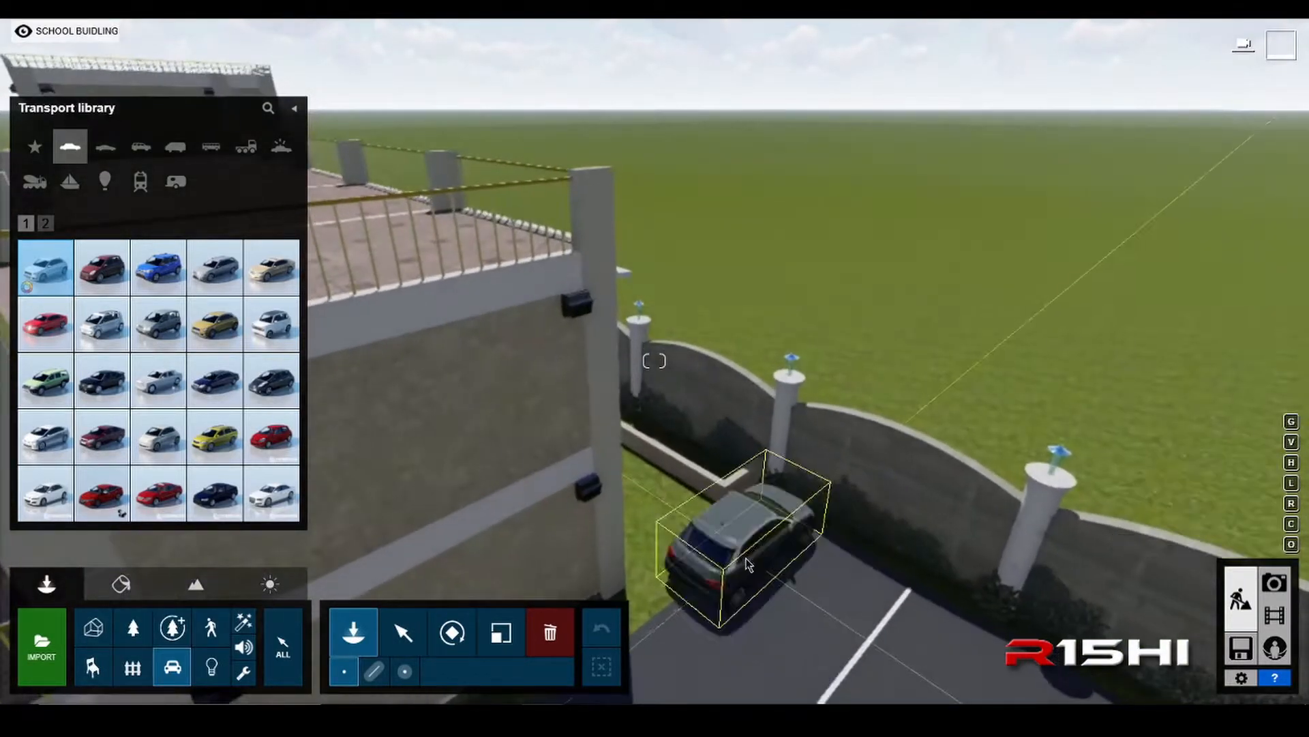
pyautogui.press('s')
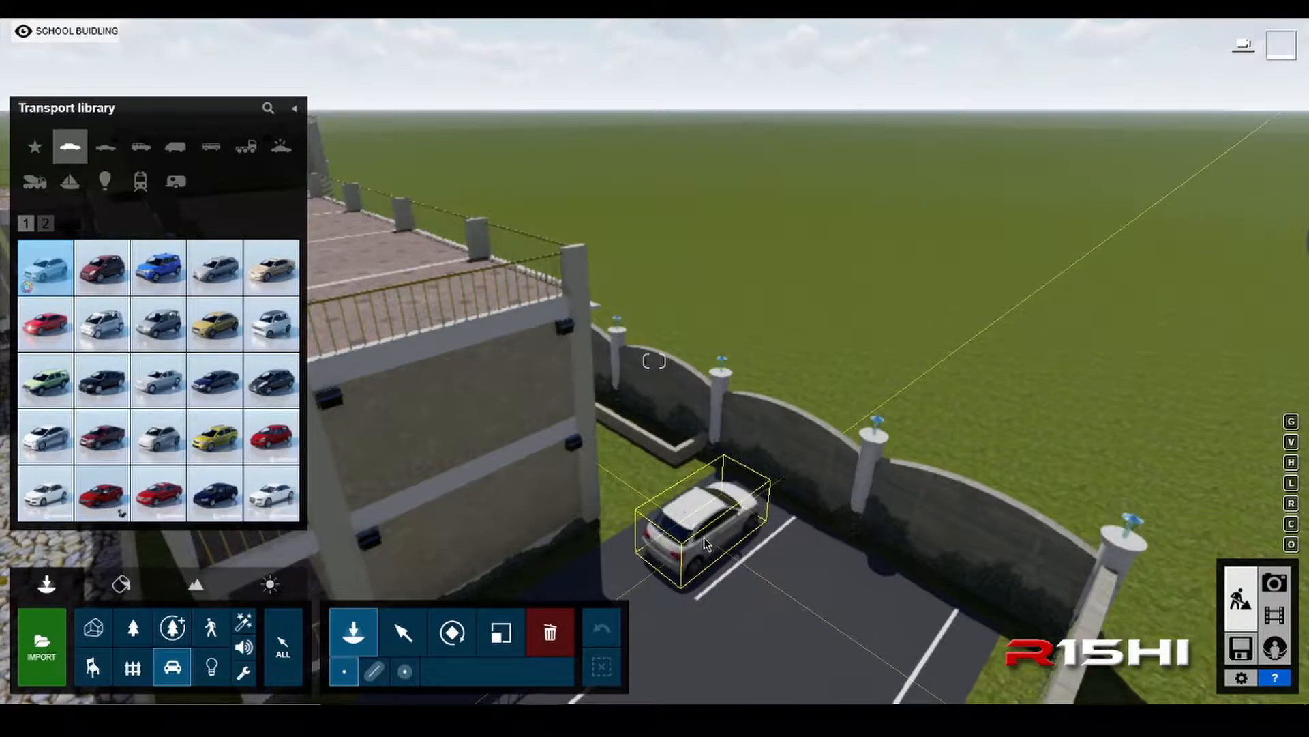
# - Place the white car in the parking bay between the building and the boundary wall
pyautogui.click(704, 538)
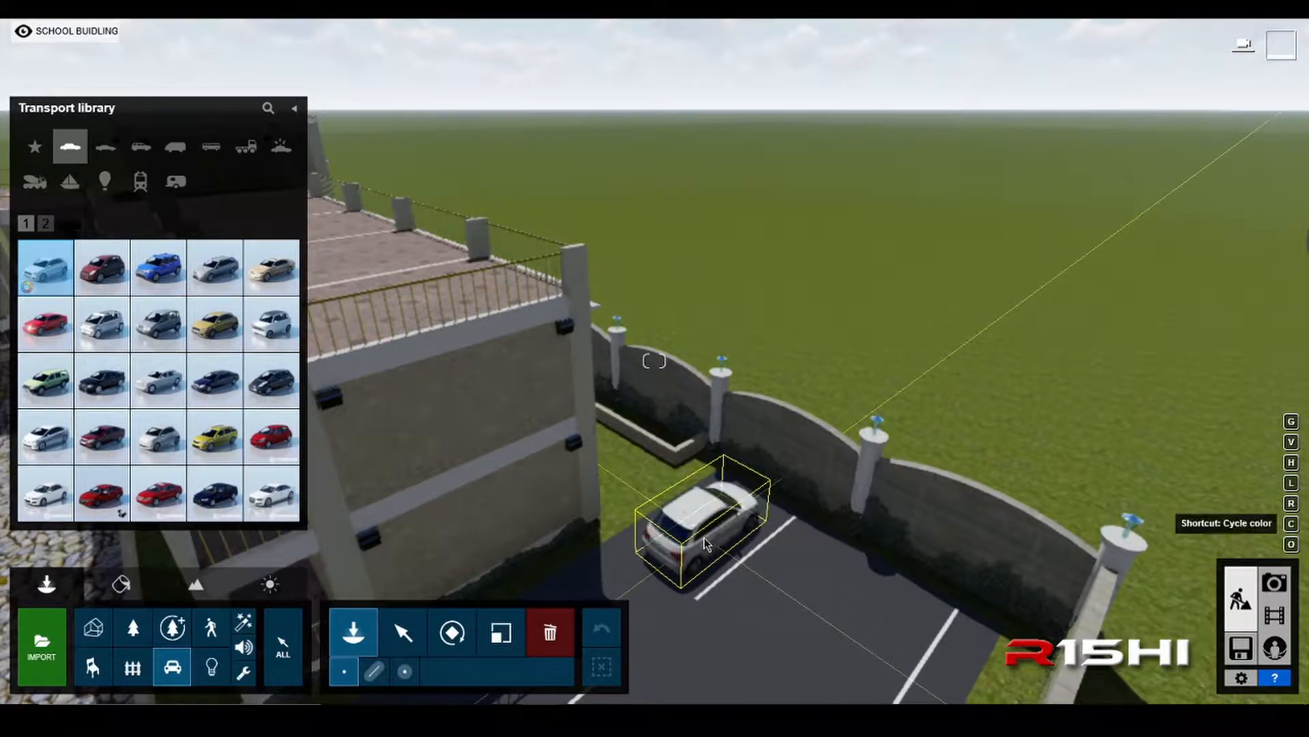
pyautogui.click(704, 537)
pyautogui.click(704, 537)
pyautogui.click(704, 537)
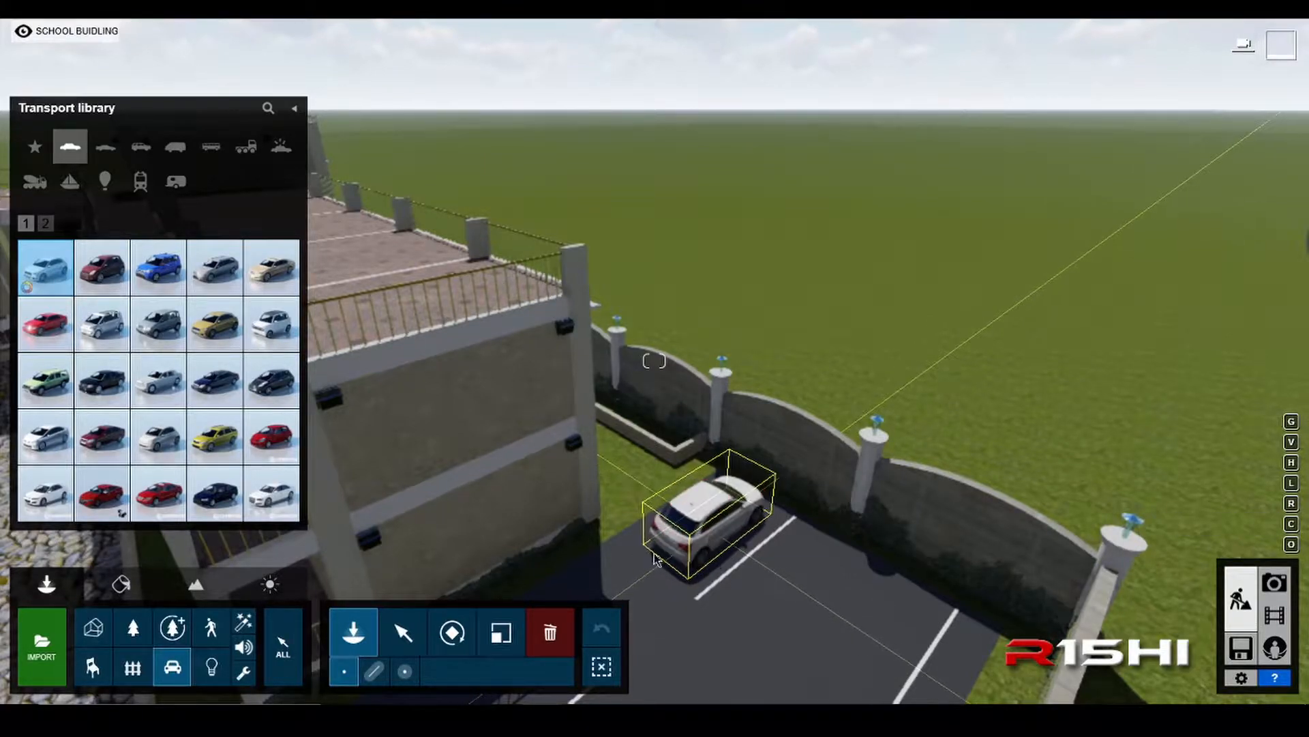
# - Place the first model of the car library's fourth row in gold in the parking bay next to the white car
pyautogui.click(56, 456)
pyautogui.press('s')
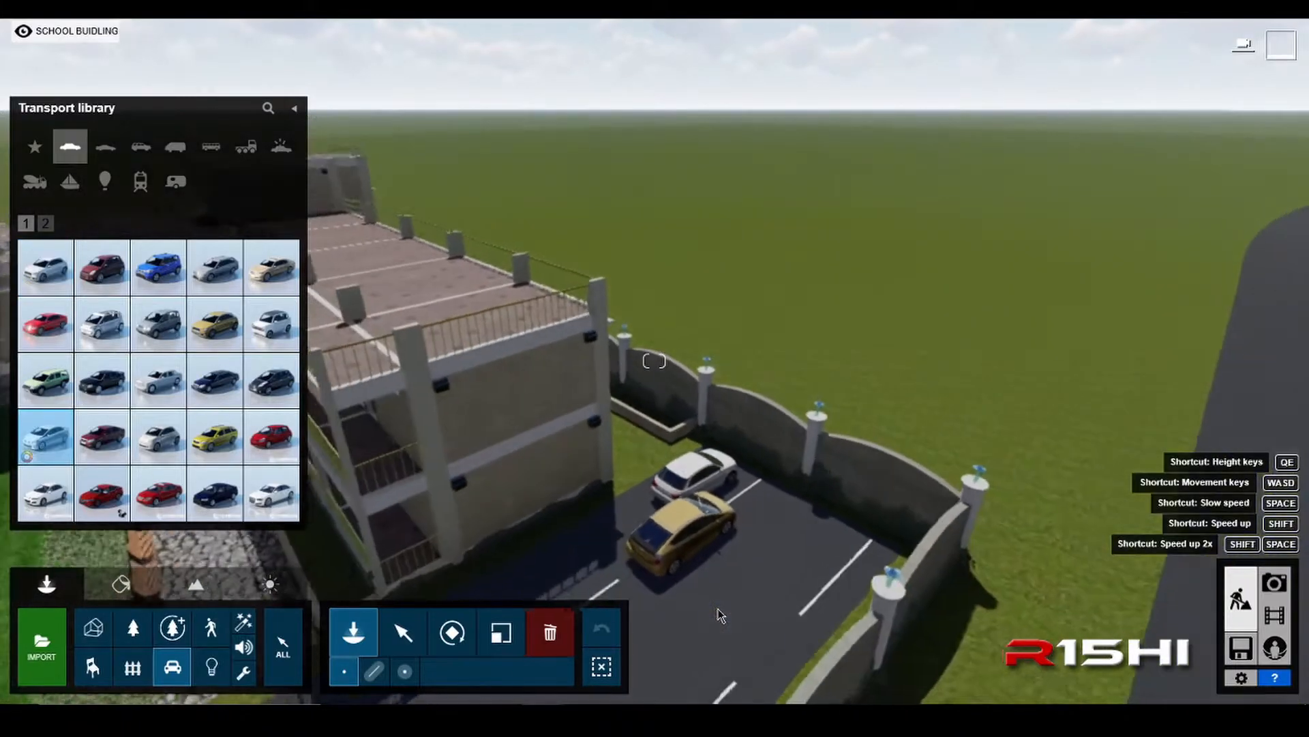
pyautogui.press('a')
pyautogui.press('w')
pyautogui.click(980, 557)
# - Place the last car model of the cars category's first page in the bay beside the gold car, near the boundary wall
pyautogui.click(272, 486)
pyautogui.press('d')
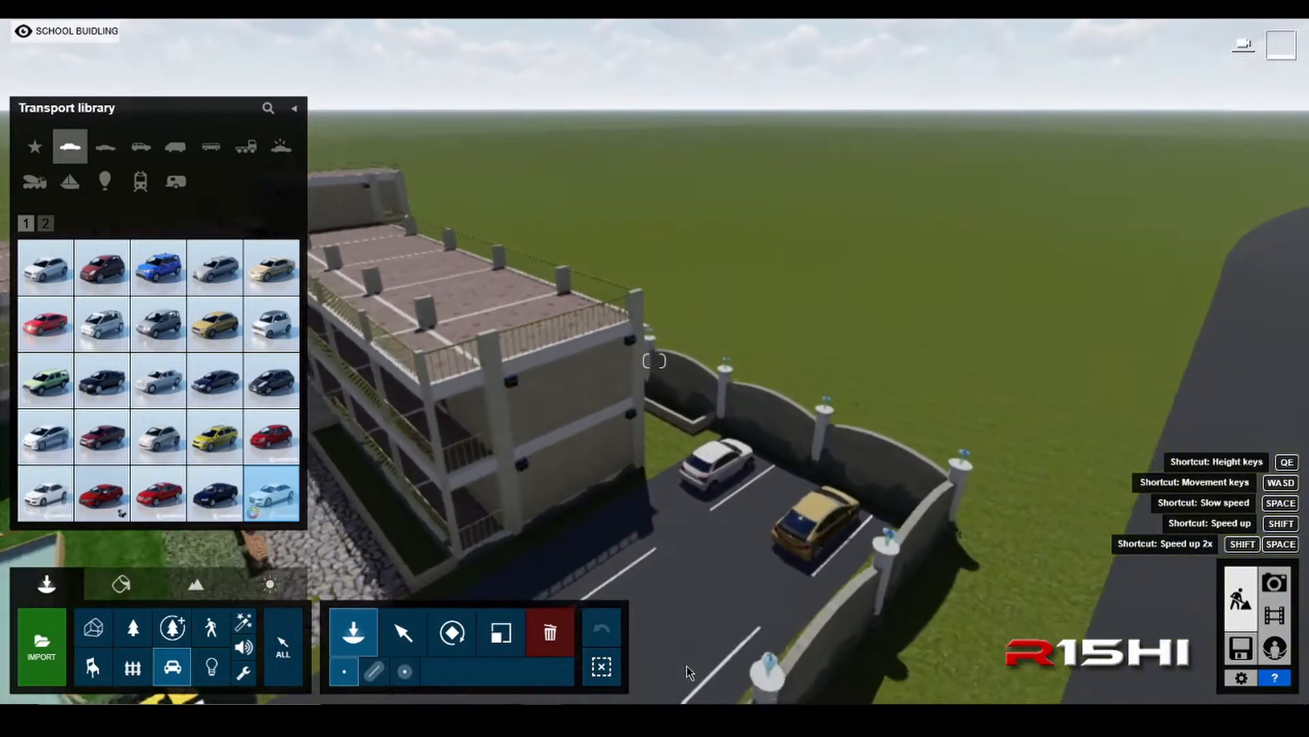
pyautogui.press('s')
pyautogui.press('a')
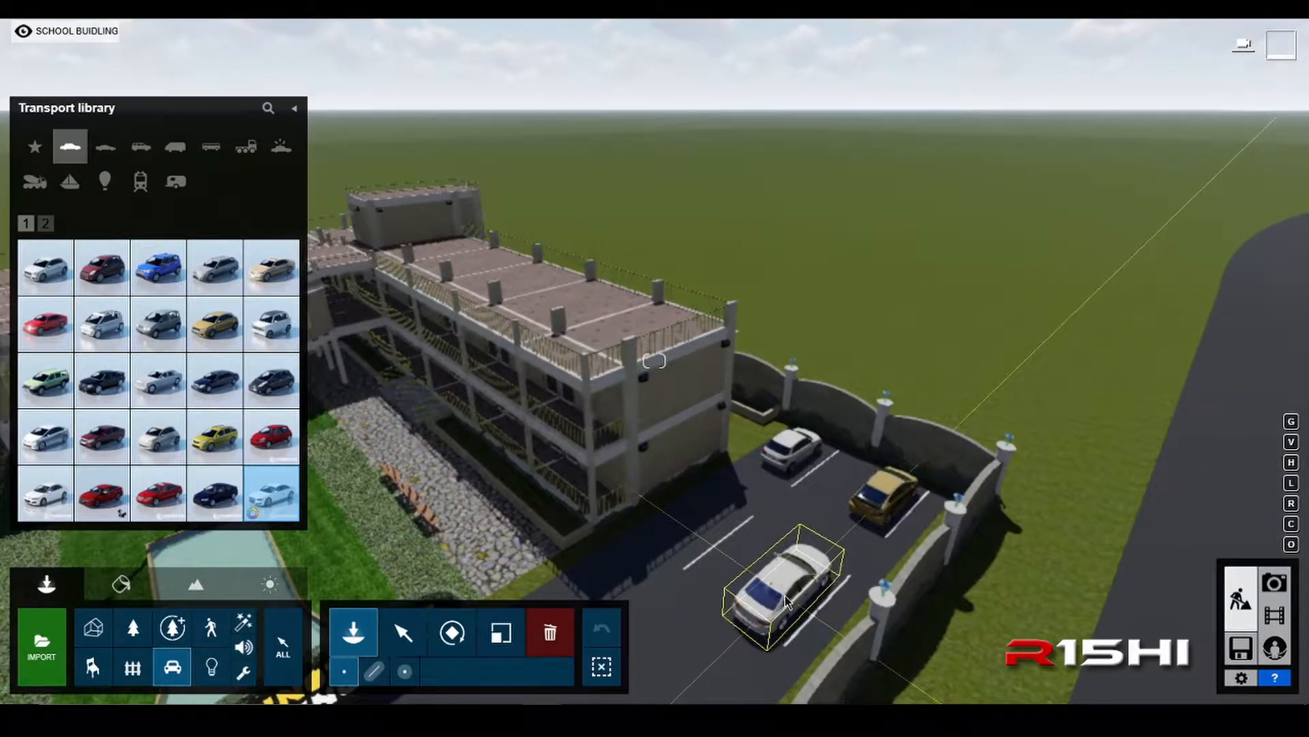
pyautogui.click(787, 601)
# - Place the first SUV model in the opposite parking area between the building and wall, rotated so its front faces the boundary wall
pyautogui.press('s')
pyautogui.moveTo(828, 505); pyautogui.dragTo(196, 509, button='right')
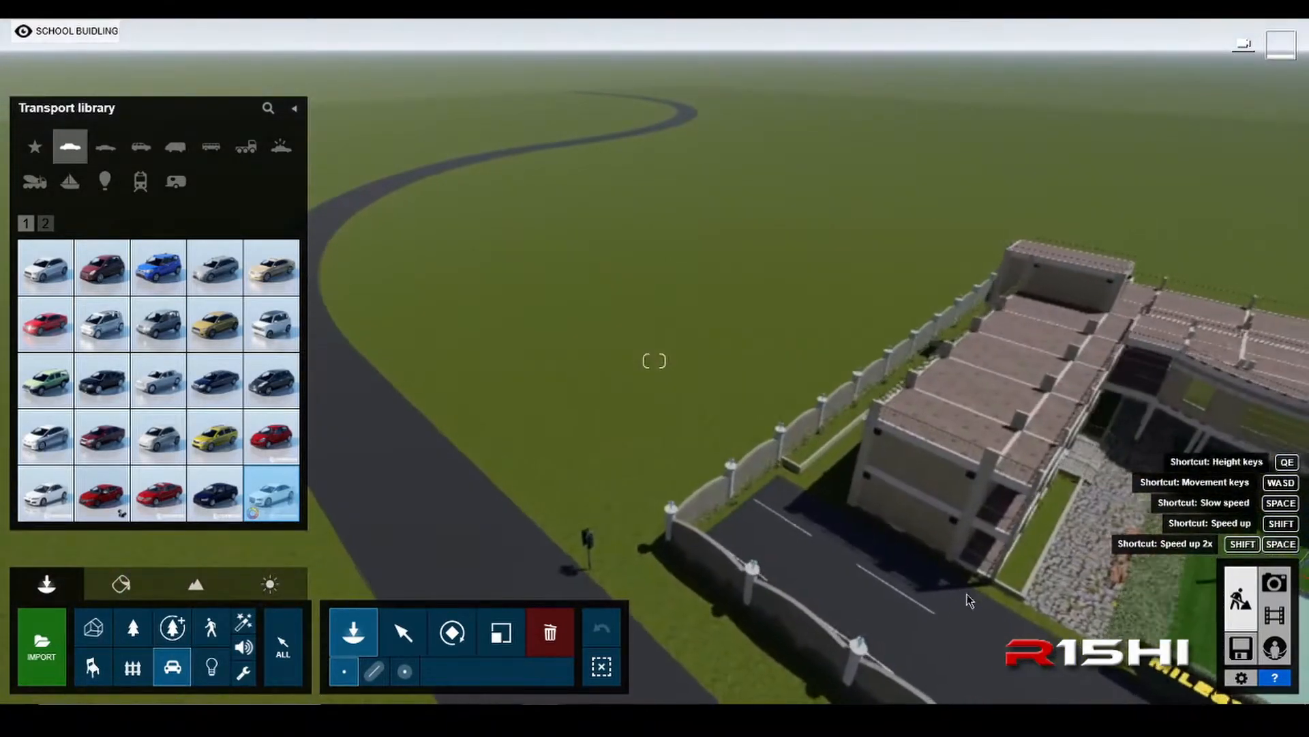
pyautogui.click(141, 148)
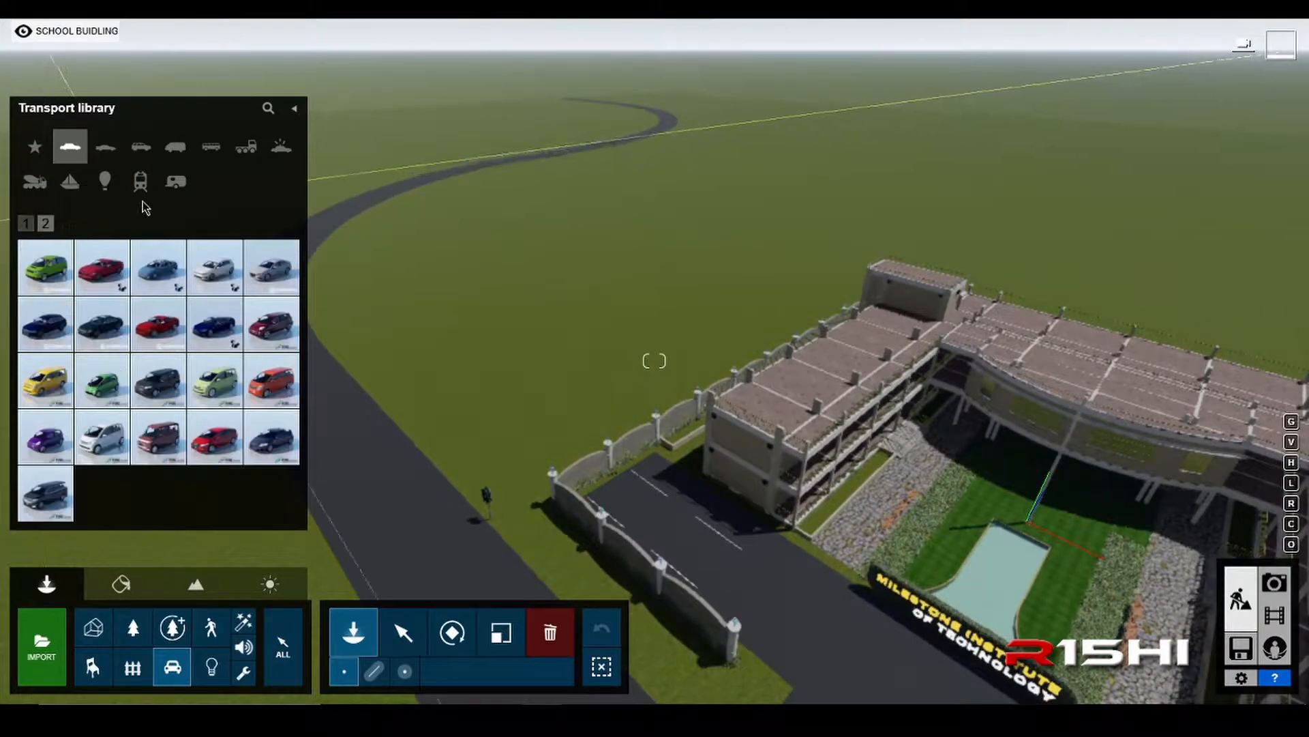
pyautogui.click(60, 279)
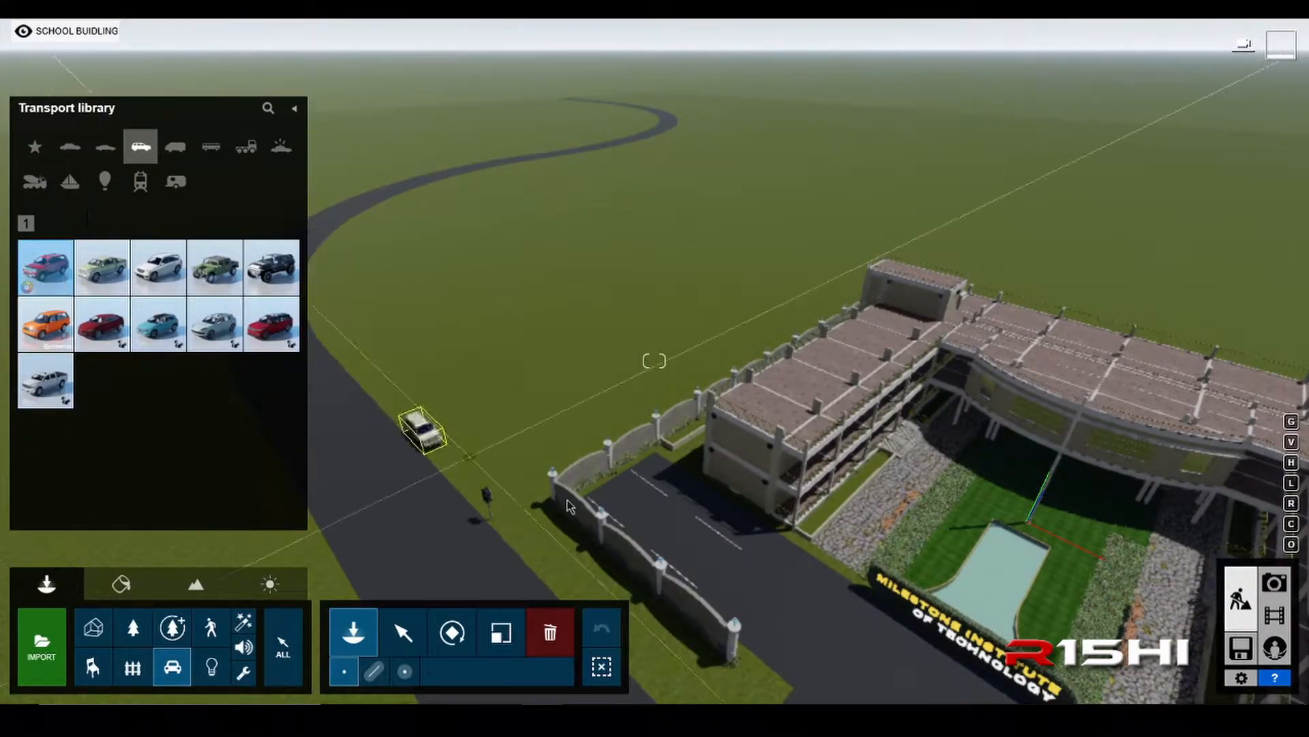
pyautogui.press('w')
pyautogui.click(686, 578)
pyautogui.press('e')
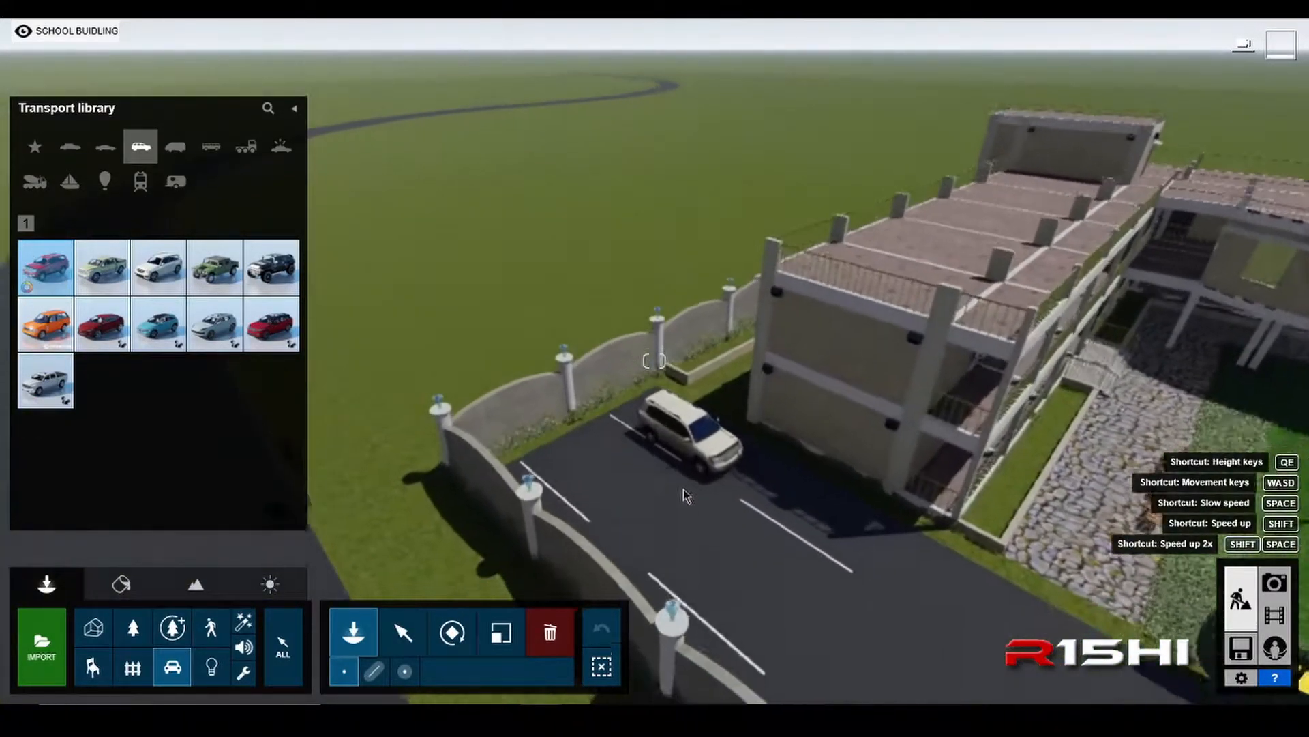
pyautogui.press('w')
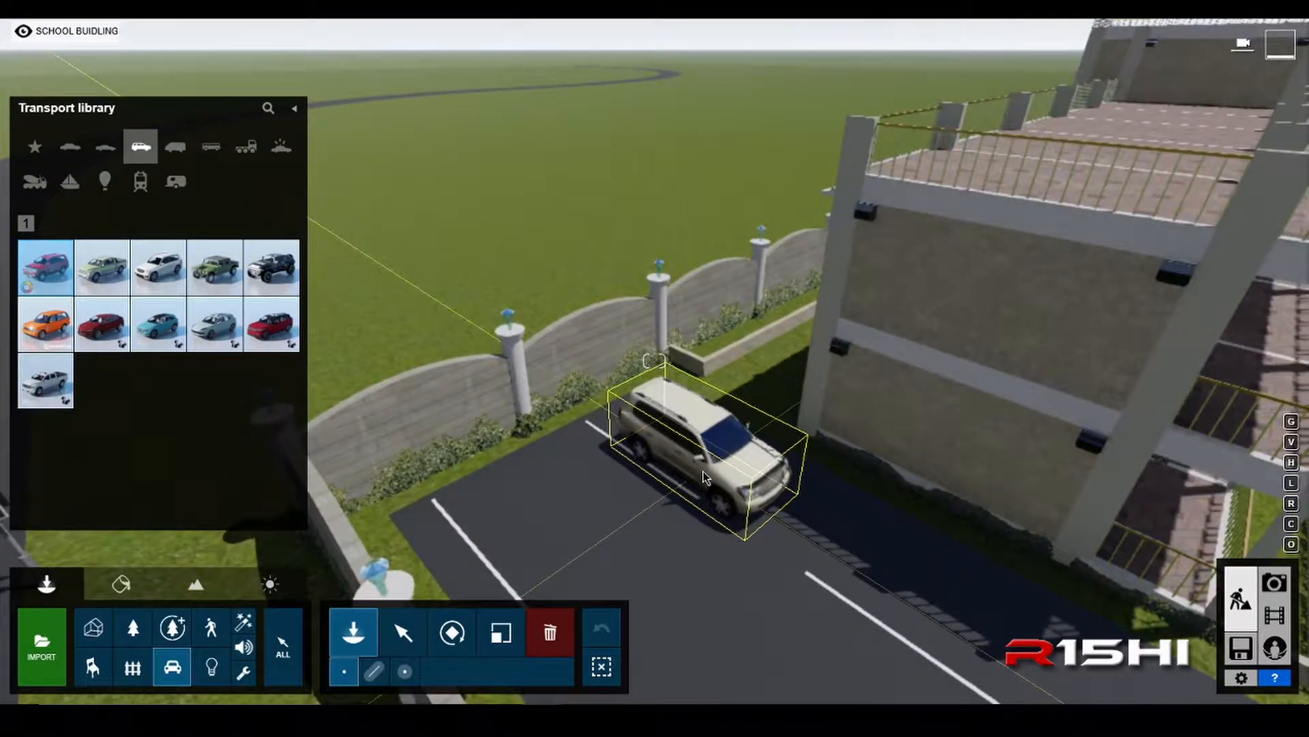
pyautogui.press('r')
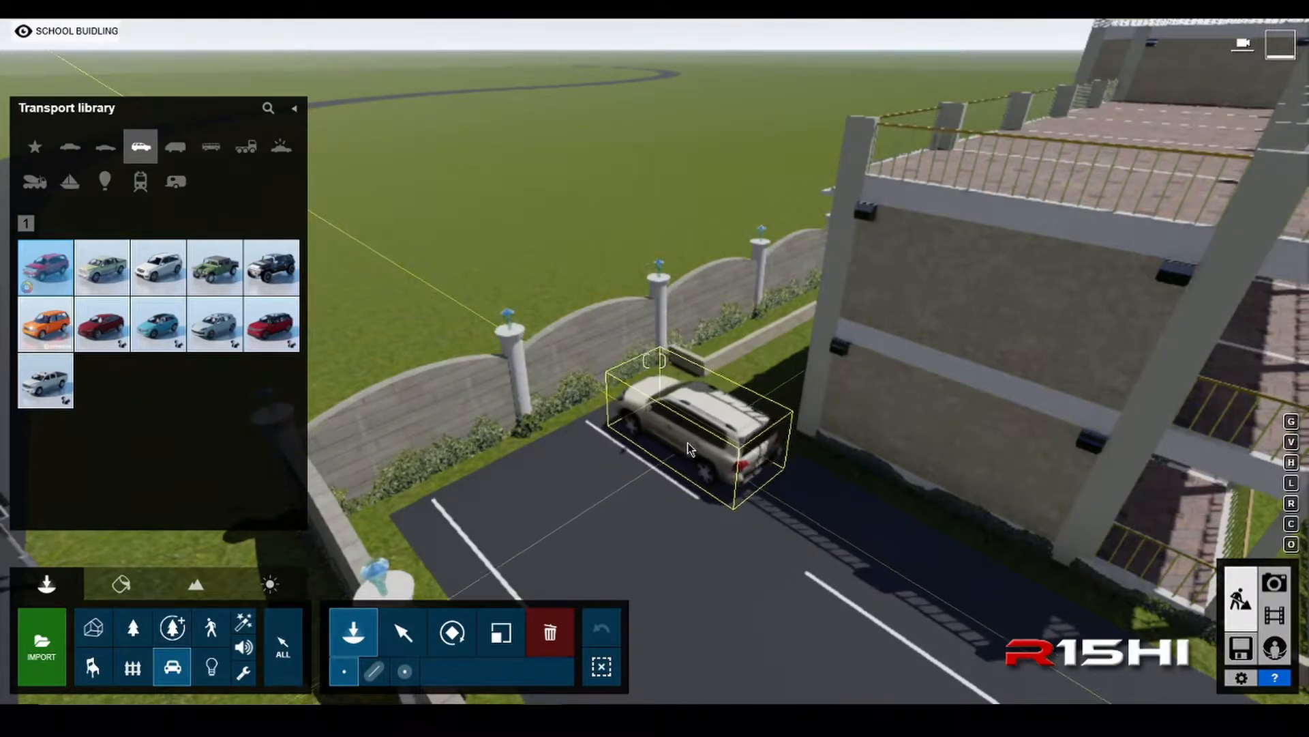
pyautogui.press('r')
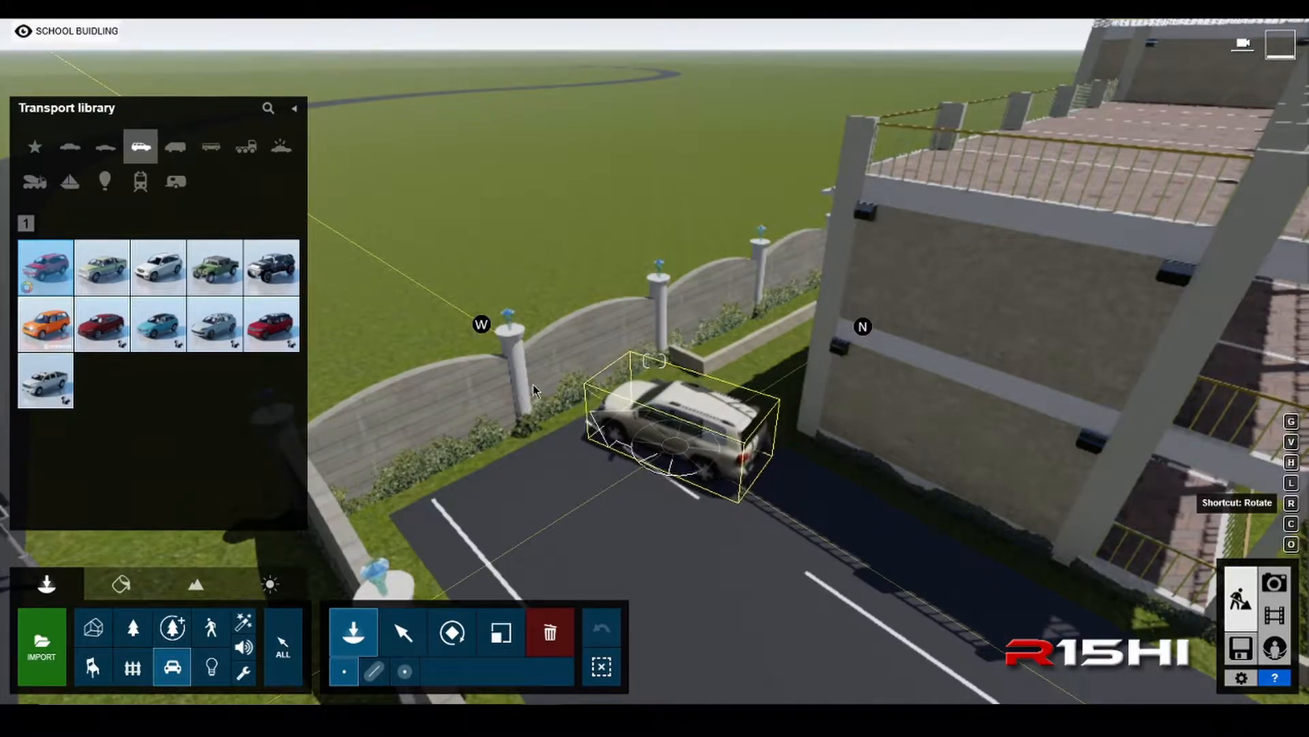
pyautogui.click(678, 451)
# - Place a red sports car, the last model of the category's third row, in the bay beside the SUV
pyautogui.click(106, 146)
pyautogui.click(267, 377)
pyautogui.scroll(-1, 539, 518)
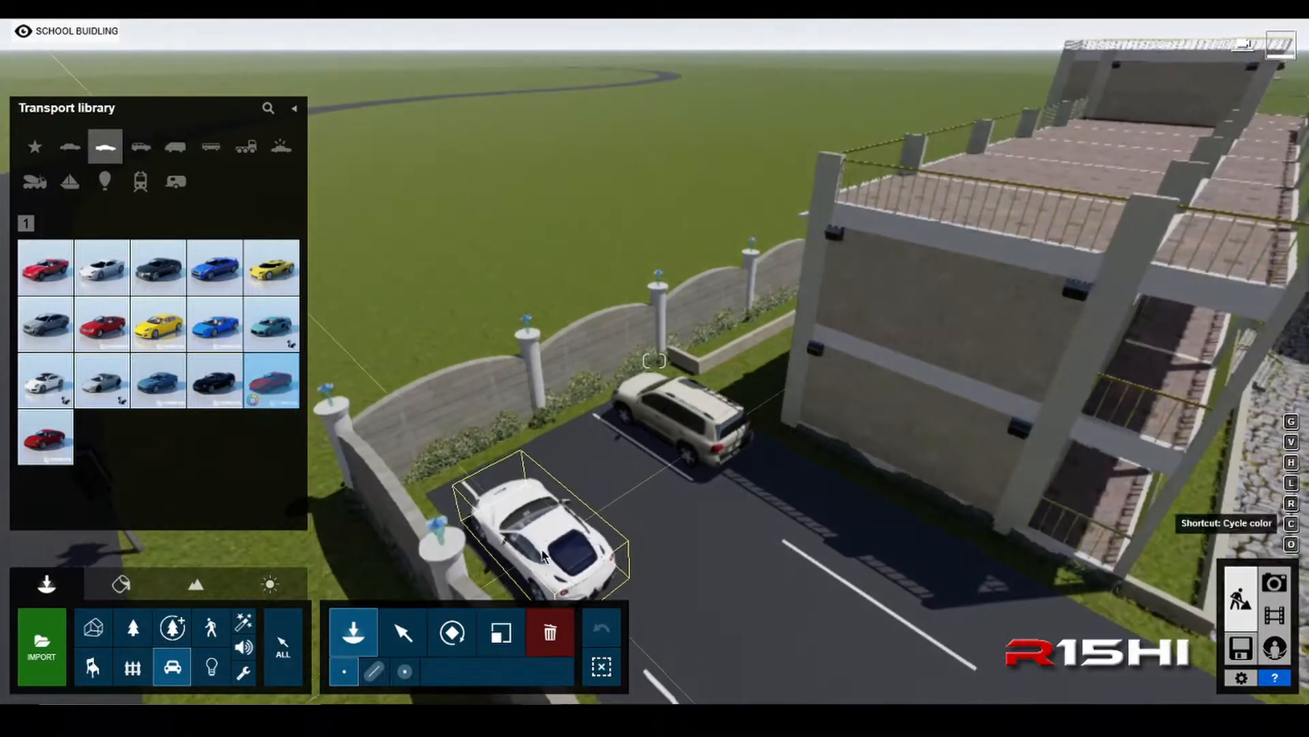
pyautogui.click(554, 512)
pyautogui.scroll(-4, 554, 512)
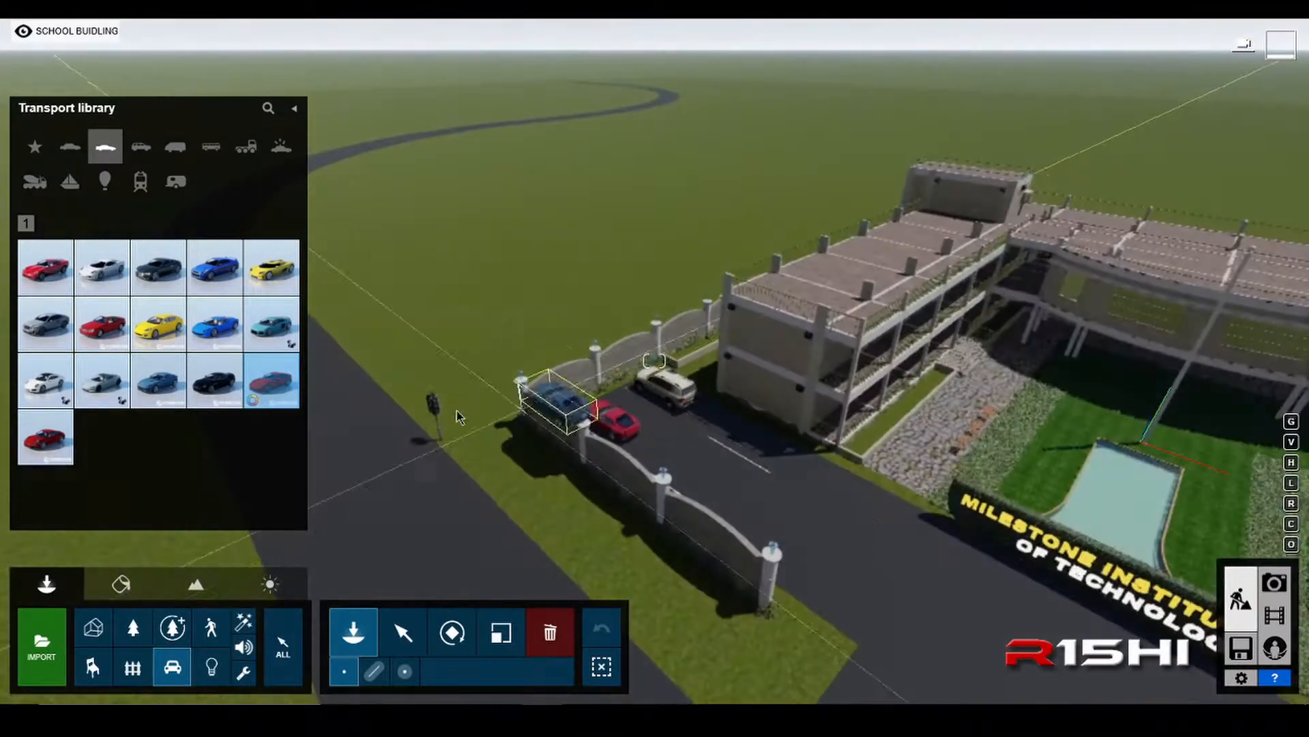
# - Place the fourth bus model on the main road outside the school, past the parking area with the white and gold cars
pyautogui.press('s')
pyautogui.moveTo(675, 490); pyautogui.dragTo(701, 510, button='right')
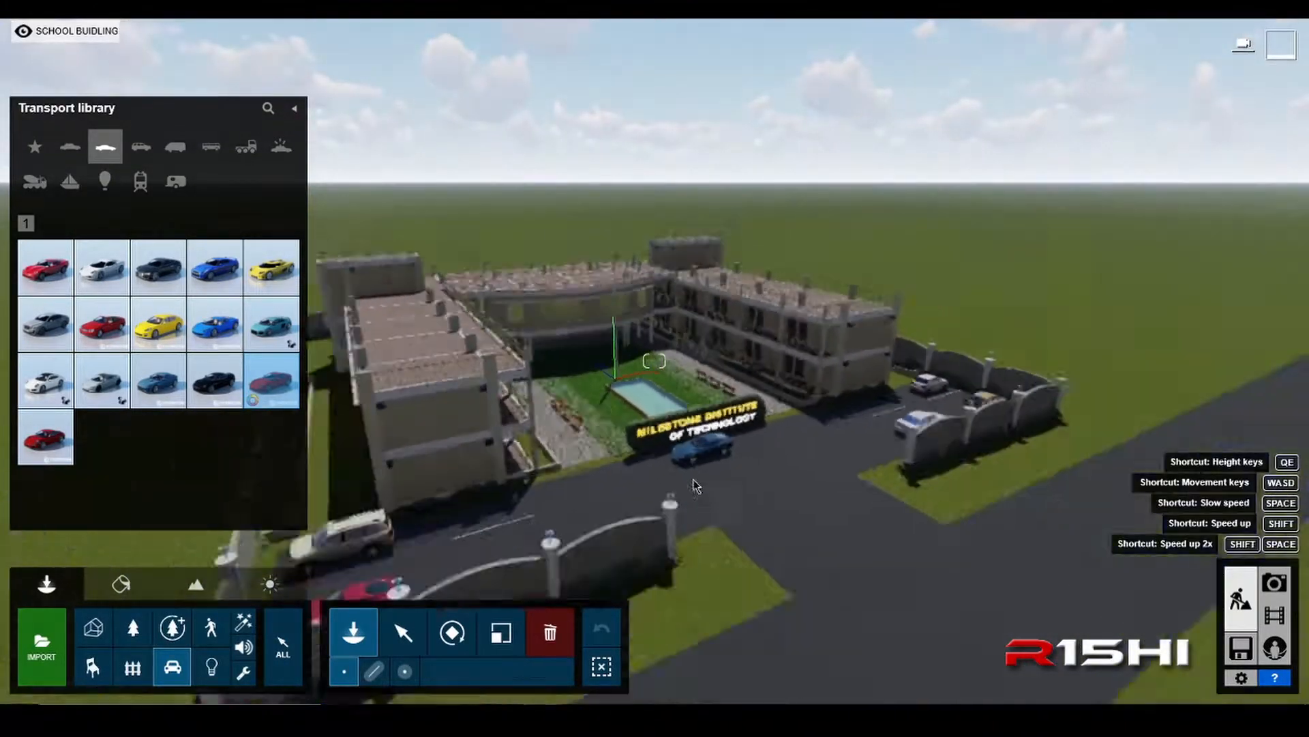
pyautogui.click(210, 146)
pyautogui.click(215, 266)
pyautogui.scroll(2, 1008, 493)
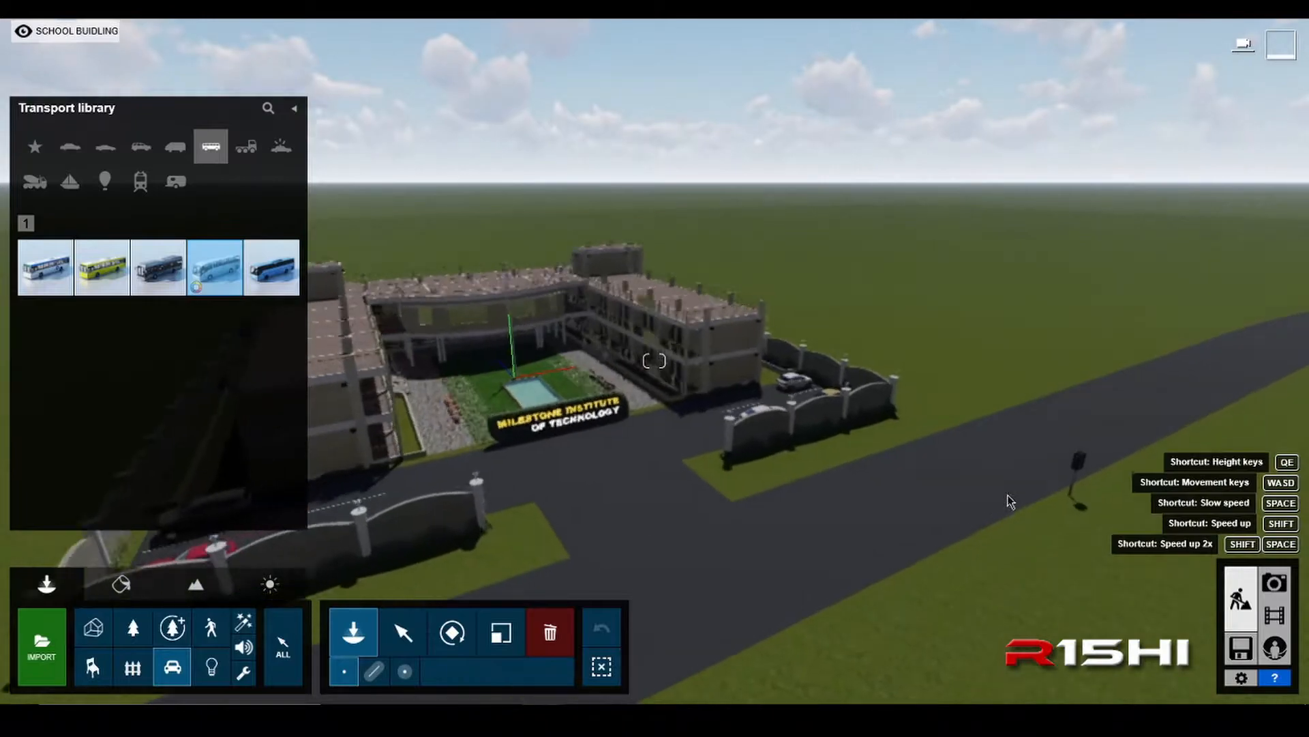
pyautogui.click(1151, 433)
pyautogui.scroll(-3, 1151, 433)
# - Place the fifth bus model on the main road, farther from the school than the first bus
pyautogui.click(271, 290)
pyautogui.scroll(-2, 1023, 368)
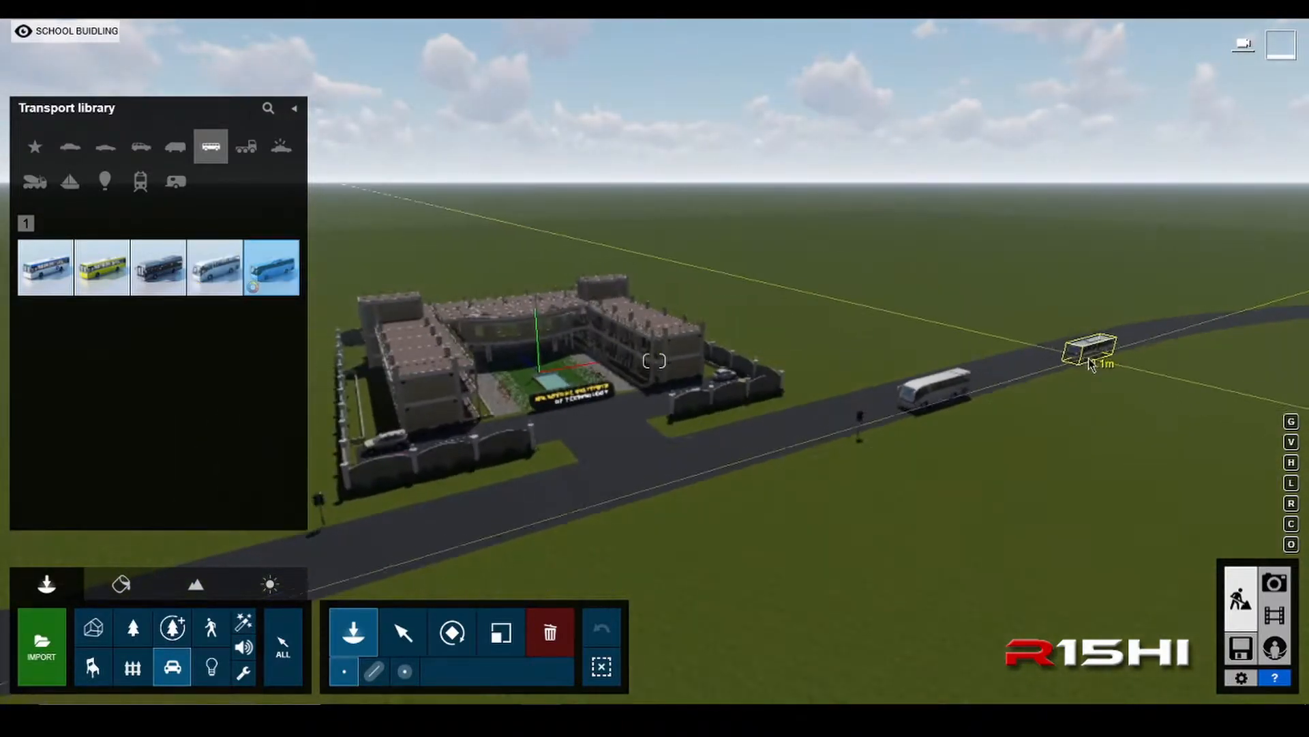
pyautogui.click(1088, 362)
pyautogui.scroll(1, 1079, 359)
pyautogui.press('w')
pyautogui.press('d')
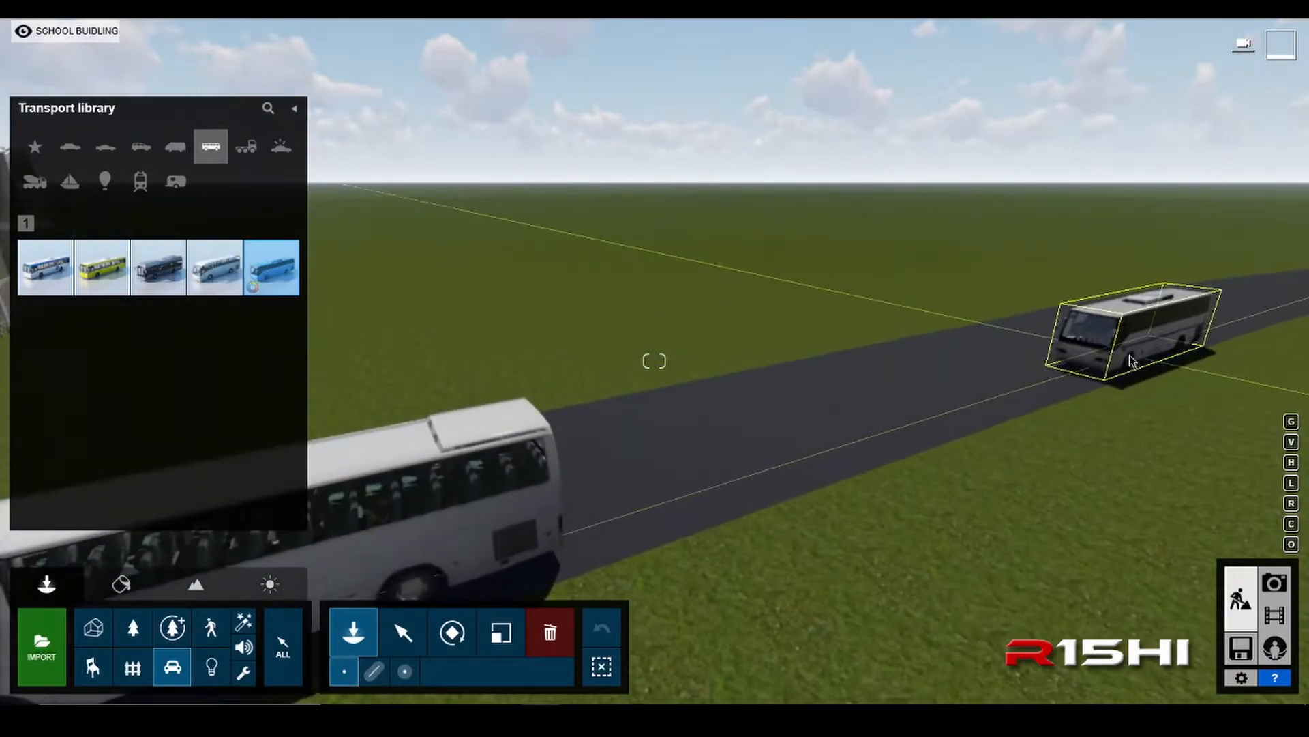
# - Place the third truck model of the fourth row on the main road, on the school's other side from the buses
pyautogui.click(246, 146)
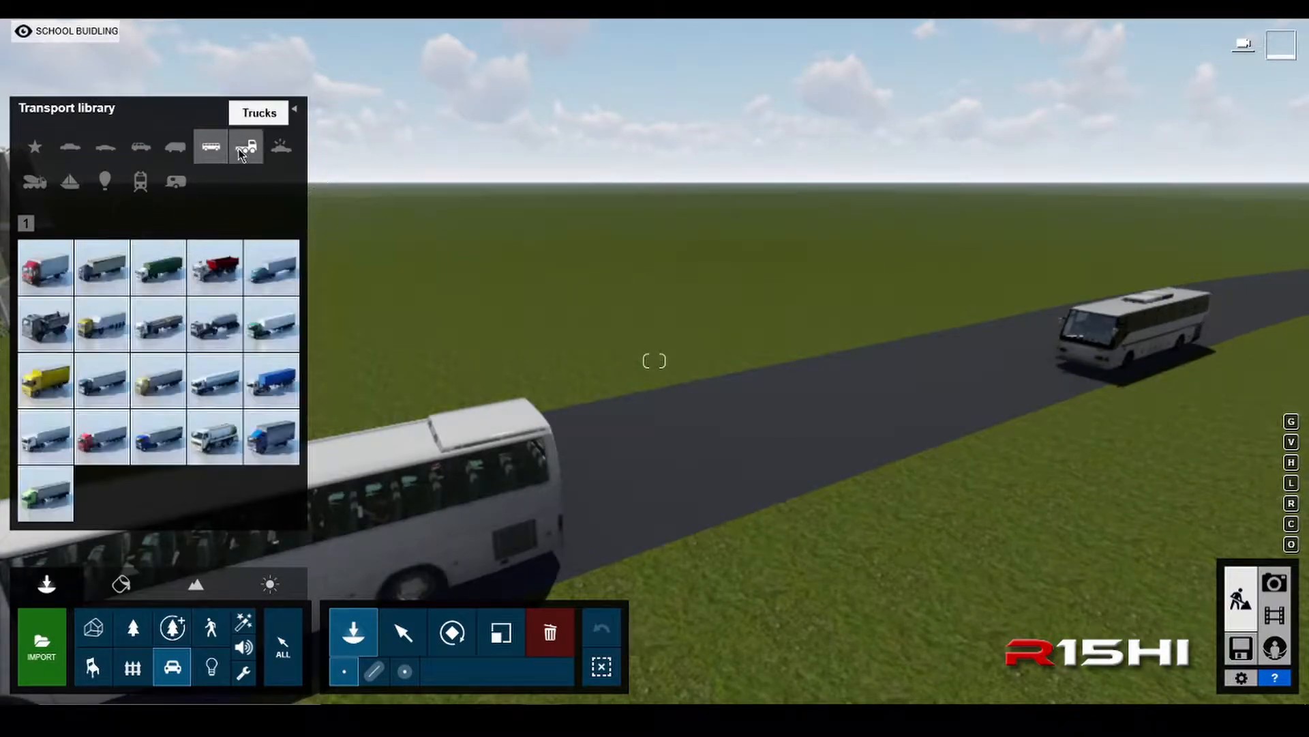
pyautogui.click(841, 445)
pyautogui.press('s')
pyautogui.press('a')
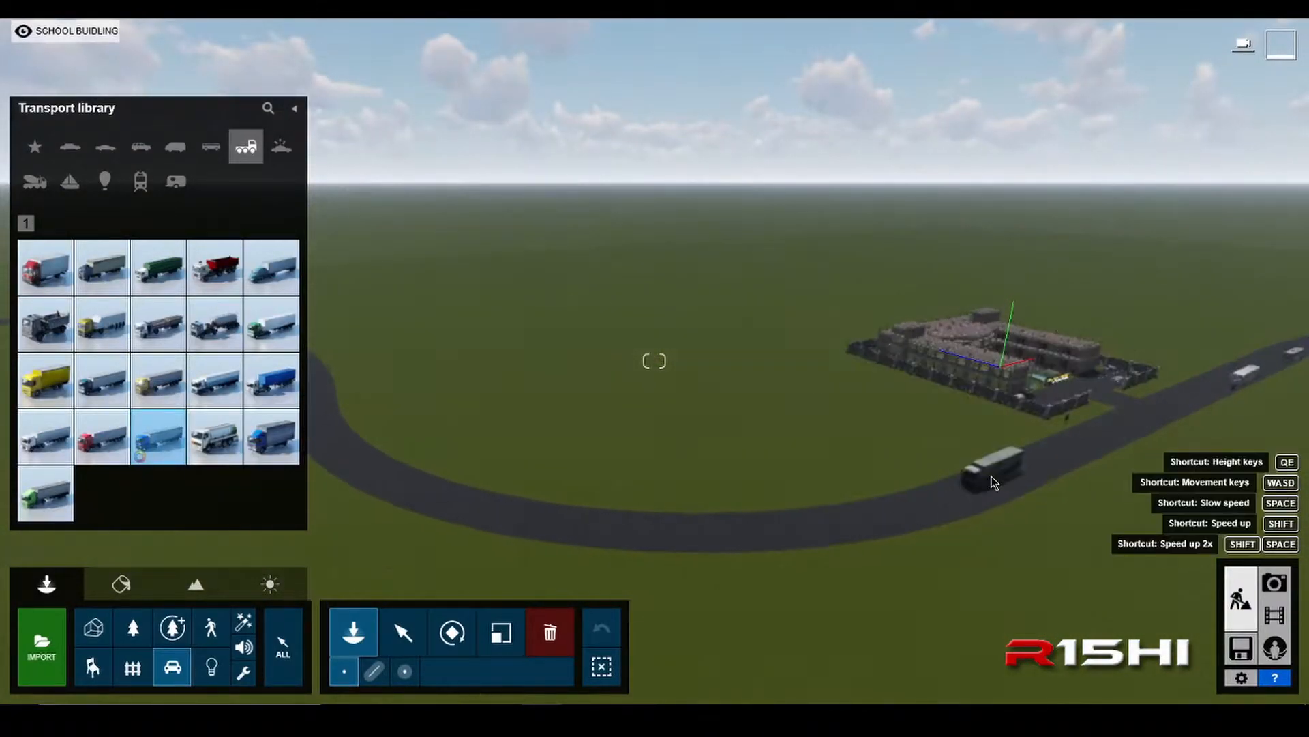
pyautogui.click(995, 487)
pyautogui.press('w')
pyautogui.press('s')
pyautogui.press('d')
pyautogui.click(923, 528)
pyautogui.press('s')
# - Place the fourth van model on the main road behind the truck
pyautogui.click(175, 146)
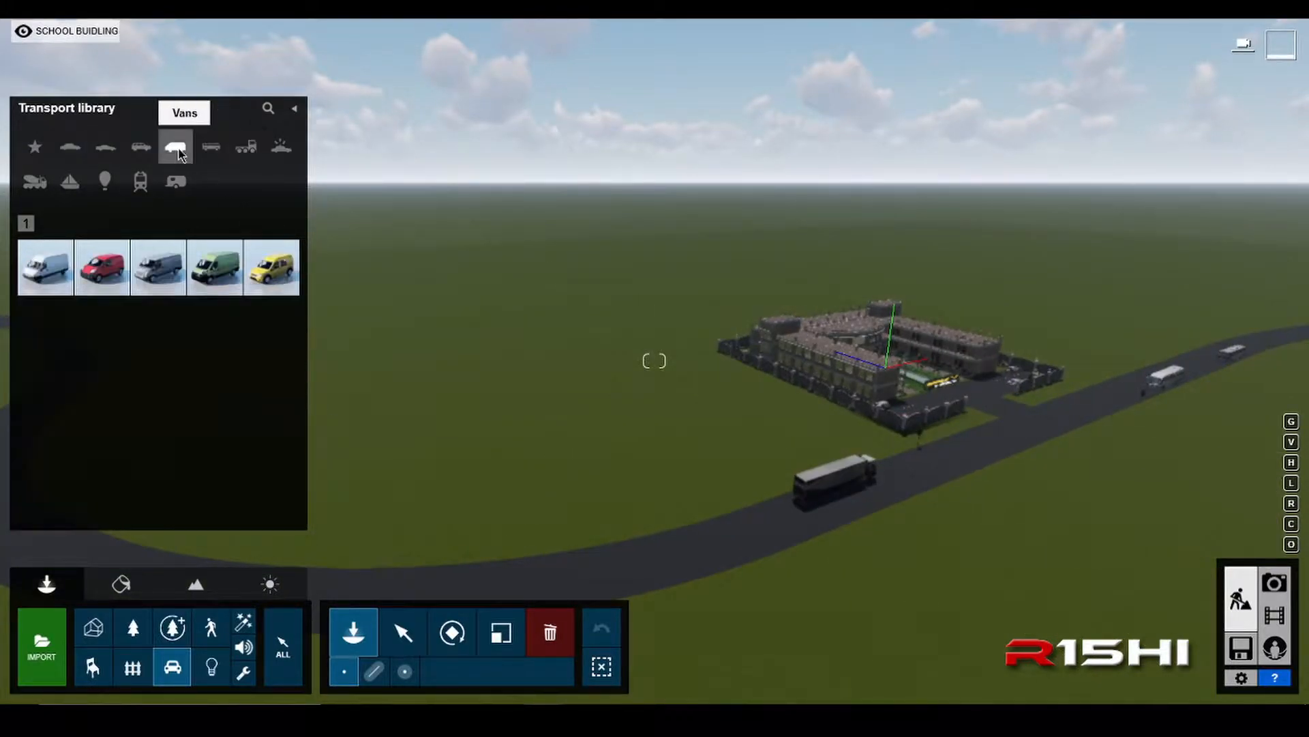
pyautogui.click(218, 282)
pyautogui.press('w')
pyautogui.click(755, 555)
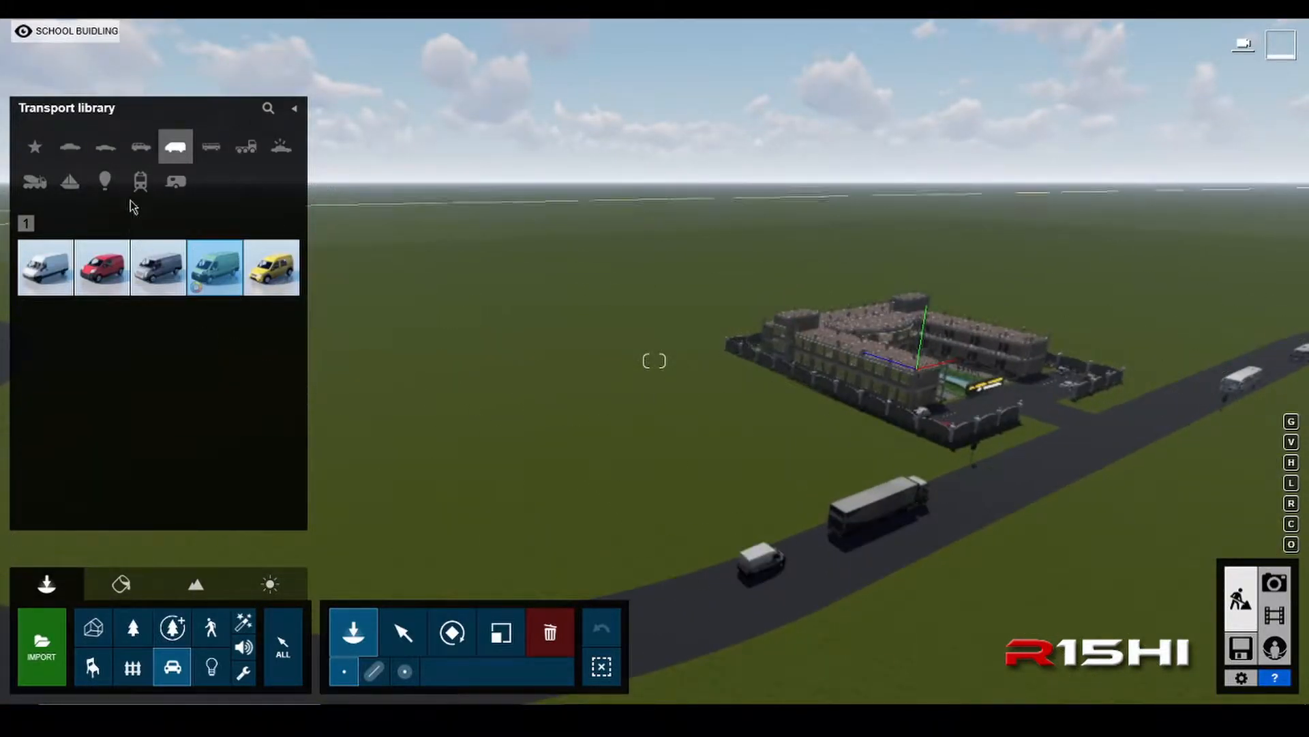
# - Place the Aircraft 003 Flying helicopter on the grass outside the boundary wall, beside the wing where the SUV is parked
pyautogui.click(281, 146)
pyautogui.click(34, 181)
pyautogui.click(105, 182)
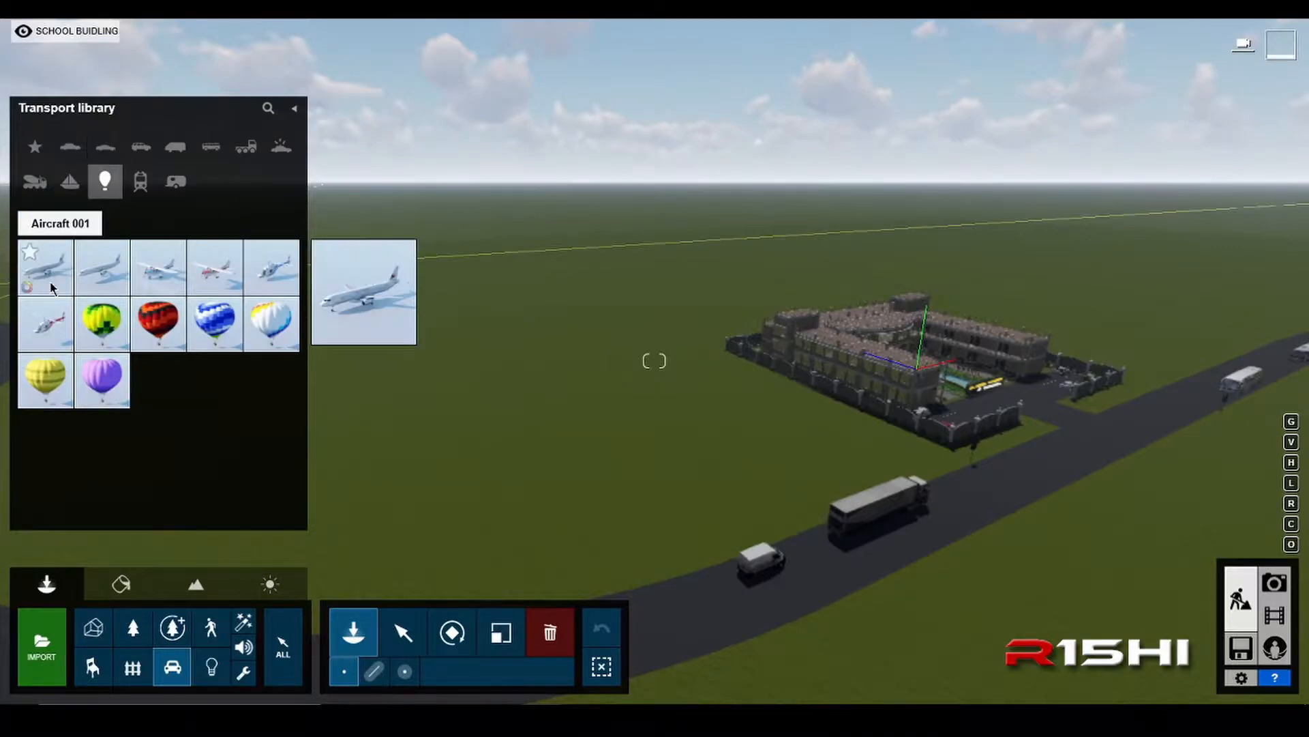
pyautogui.click(45, 324)
pyautogui.press('s')
pyautogui.press('d')
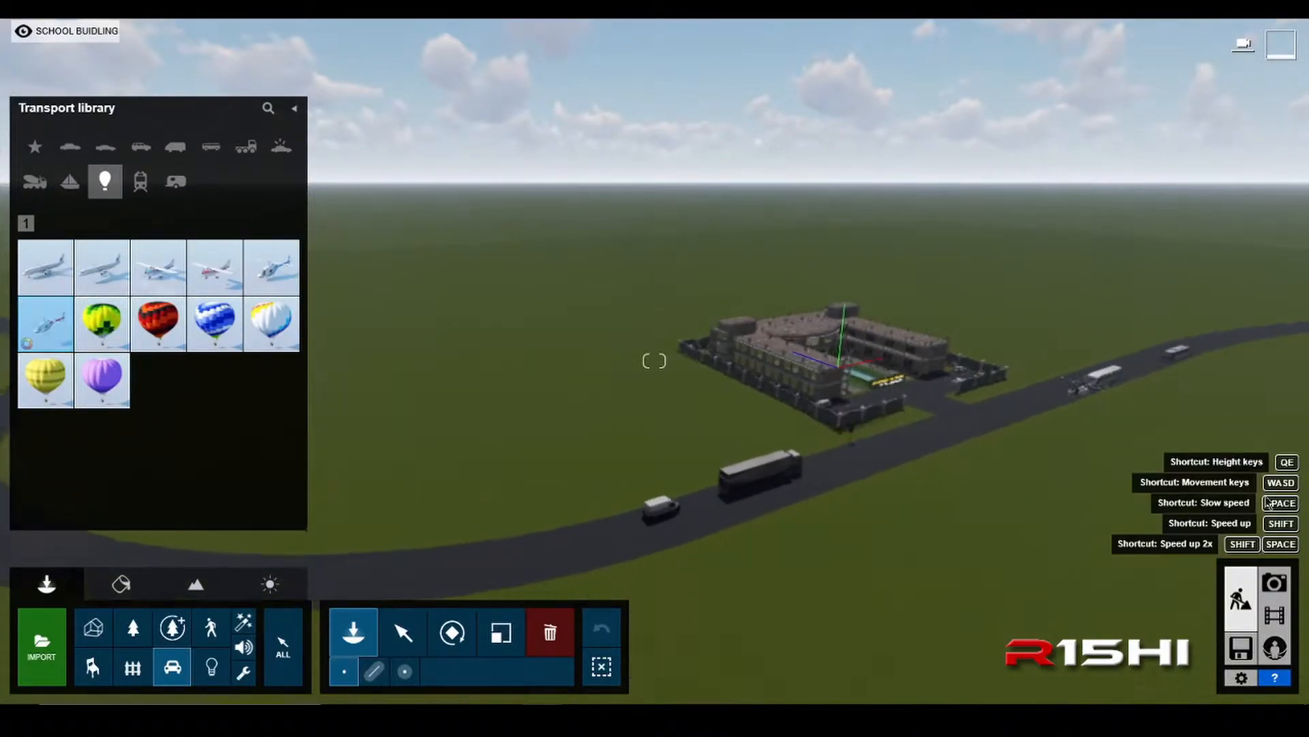
pyautogui.press('w')
pyautogui.press('w')
pyautogui.press('d')
pyautogui.press('a')
pyautogui.press('s')
pyautogui.click(520, 479)
pyautogui.press('w')
pyautogui.press('a')
pyautogui.press('d')
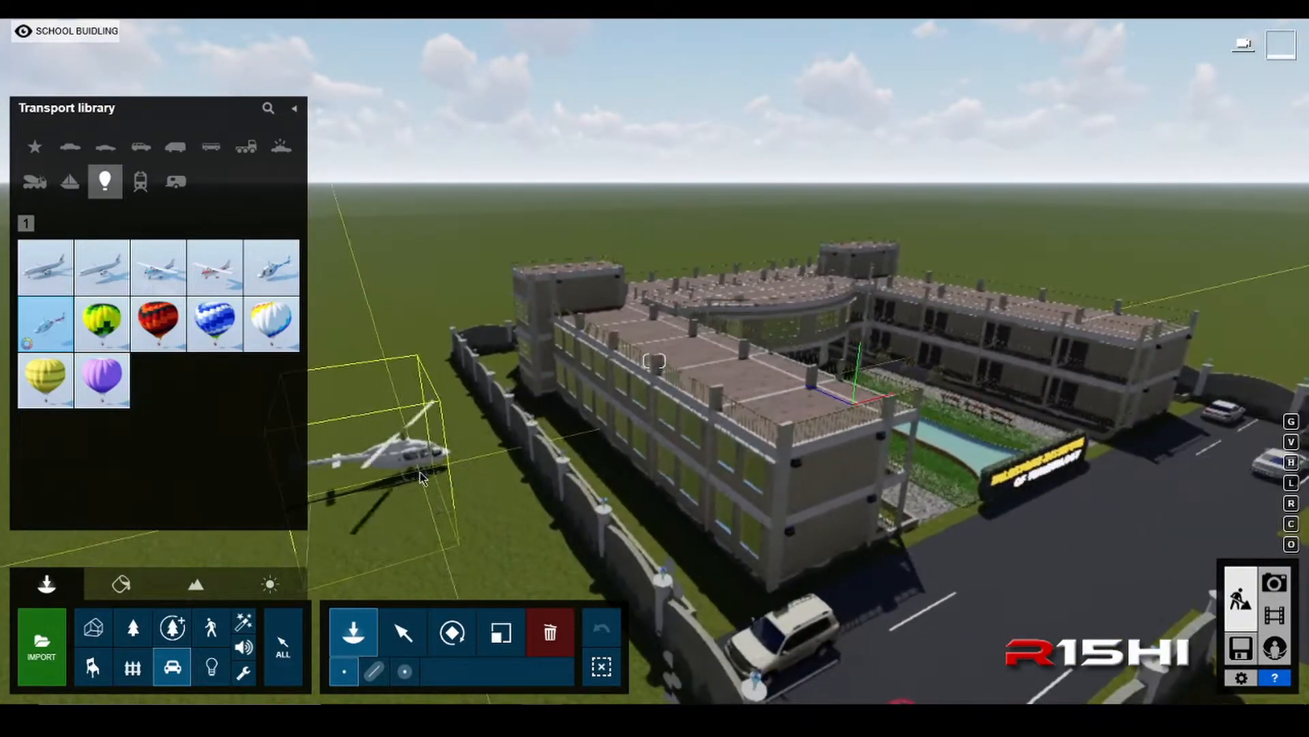
pyautogui.press('Escape')
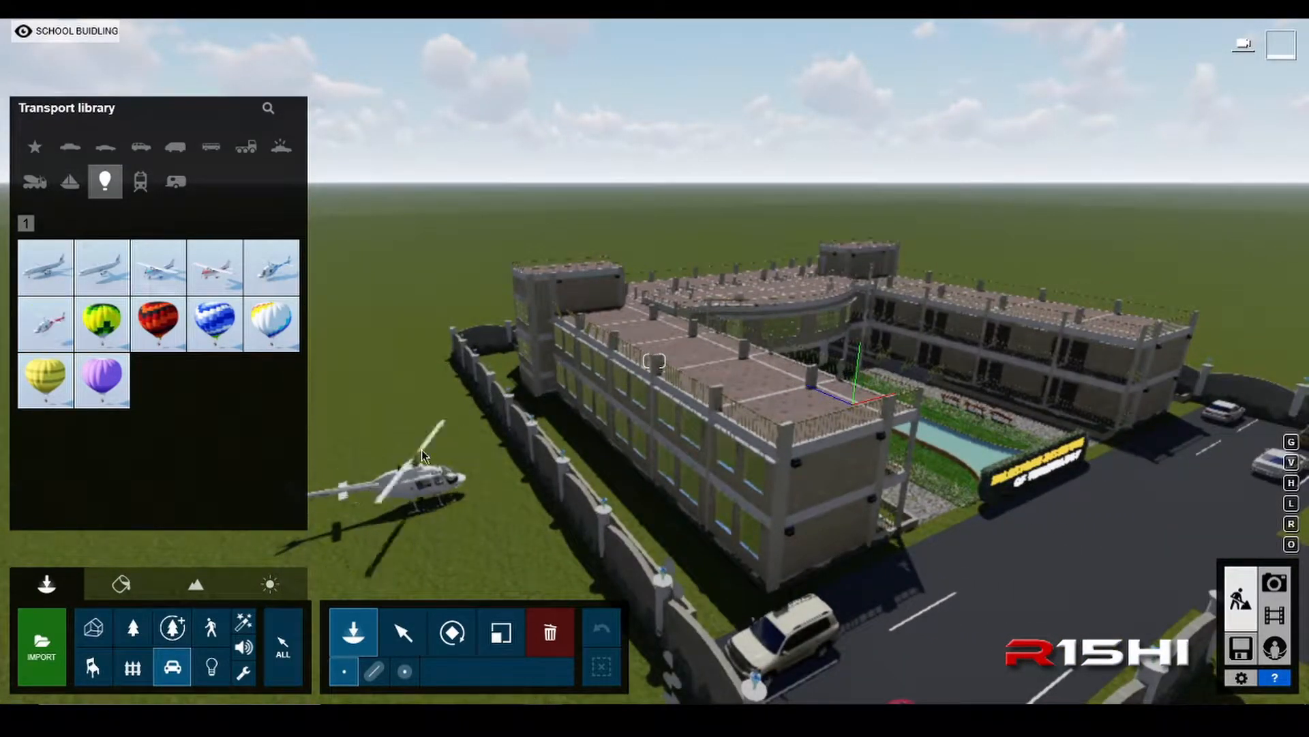
# - Select the helicopter and raise it vertically about 31 m above the ground
pyautogui.click(405, 634)
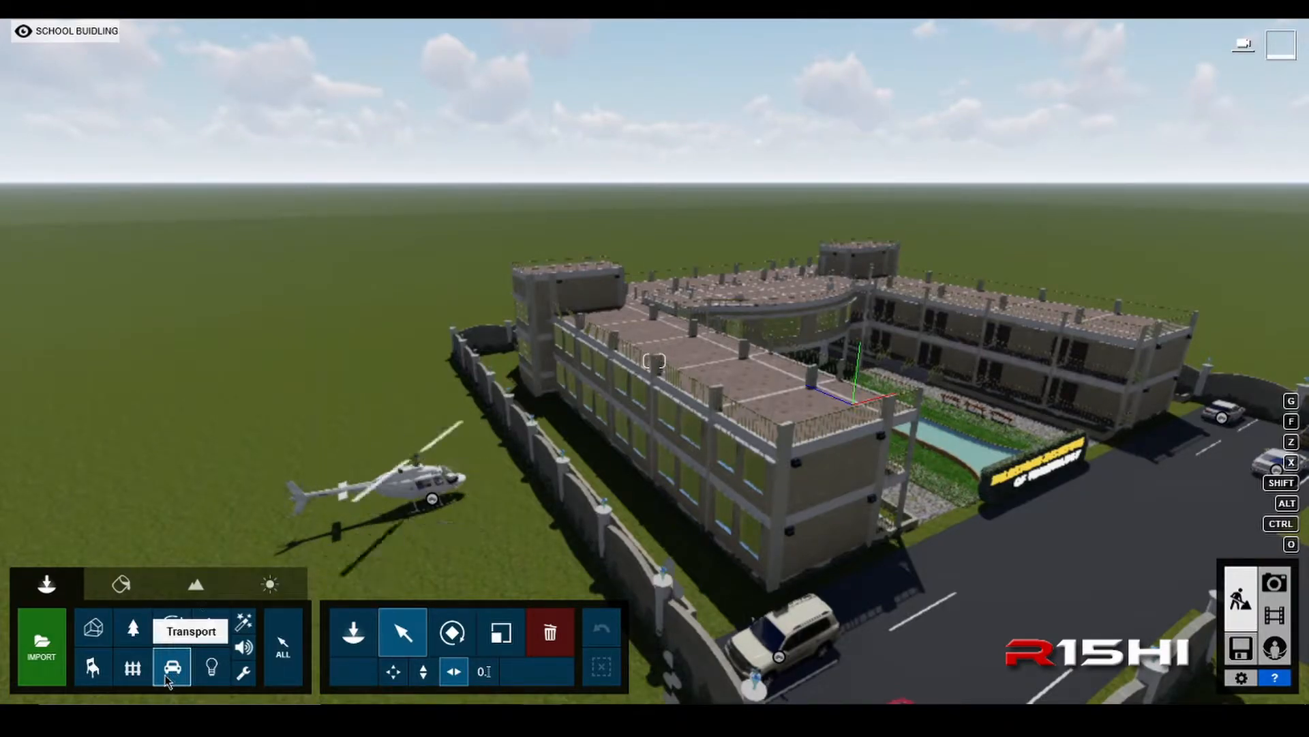
pyautogui.press('s')
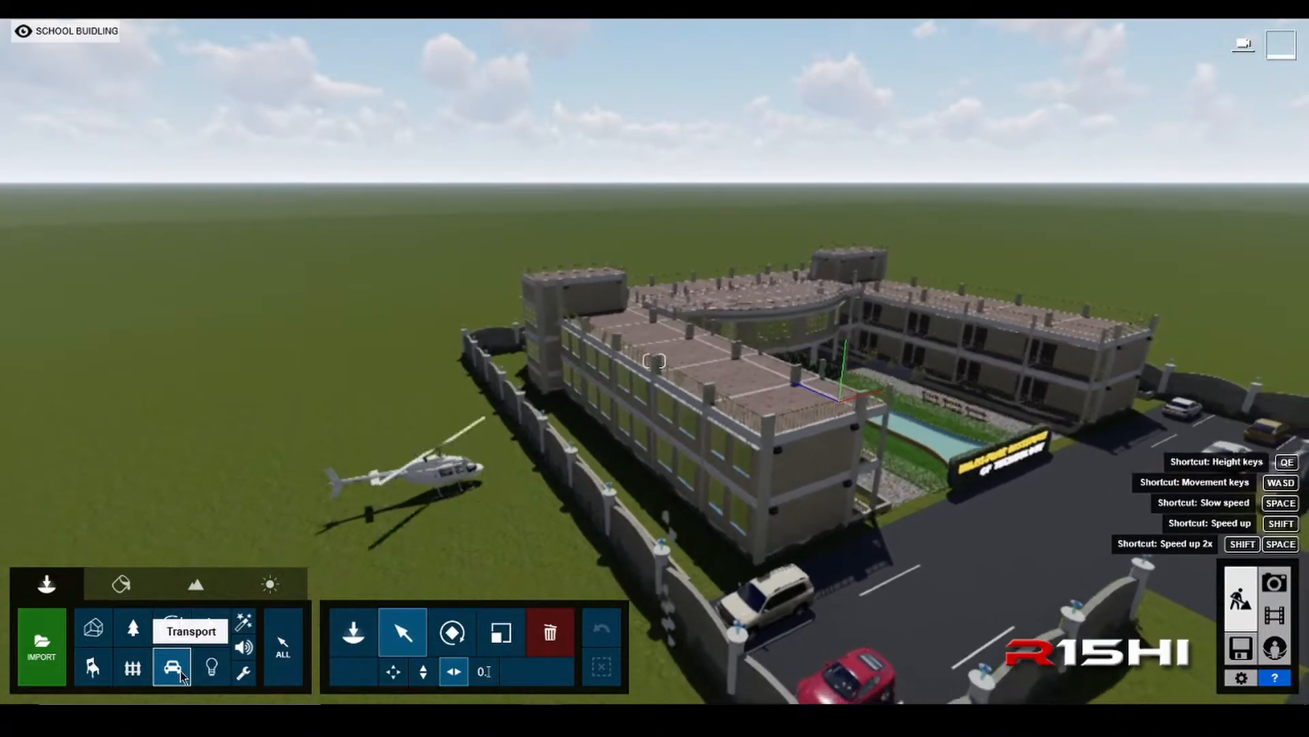
pyautogui.click(446, 472)
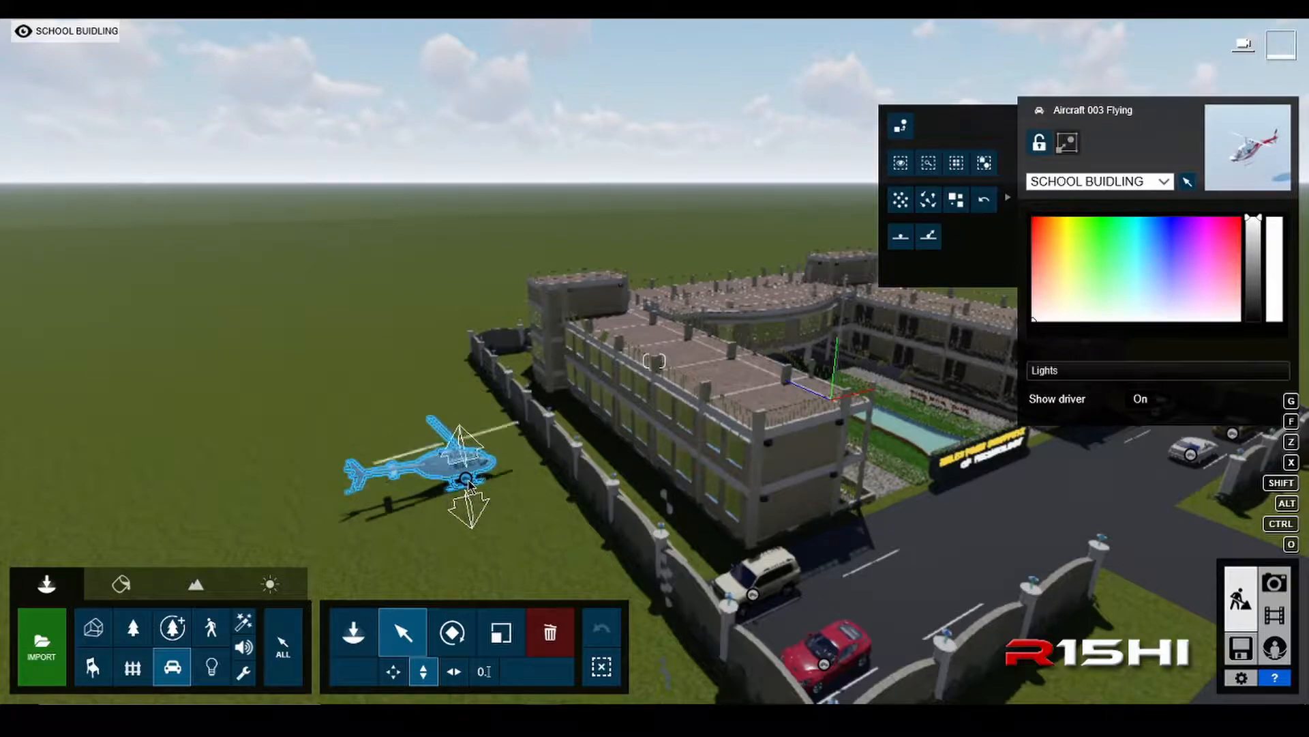
pyautogui.moveTo(464, 455); pyautogui.dragTo(412, 22)
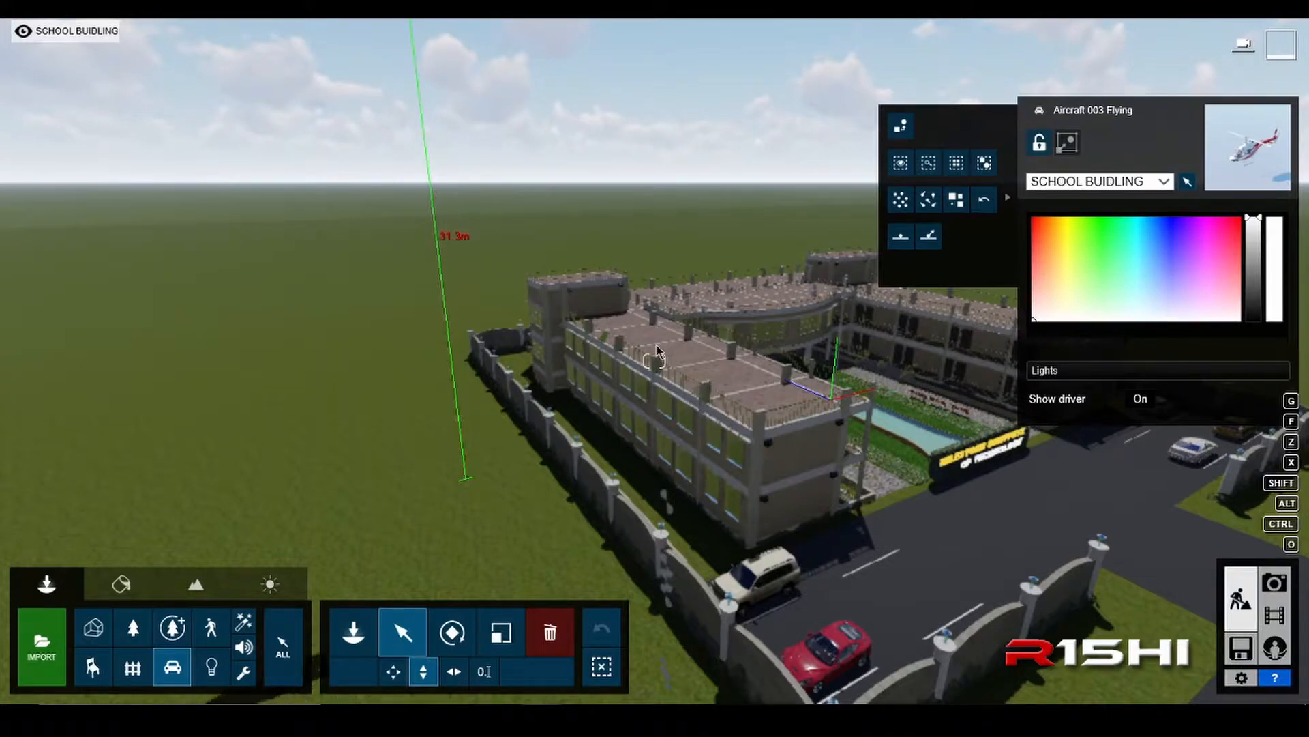
pyautogui.moveTo(655, 650); pyautogui.dragTo(669, 459)
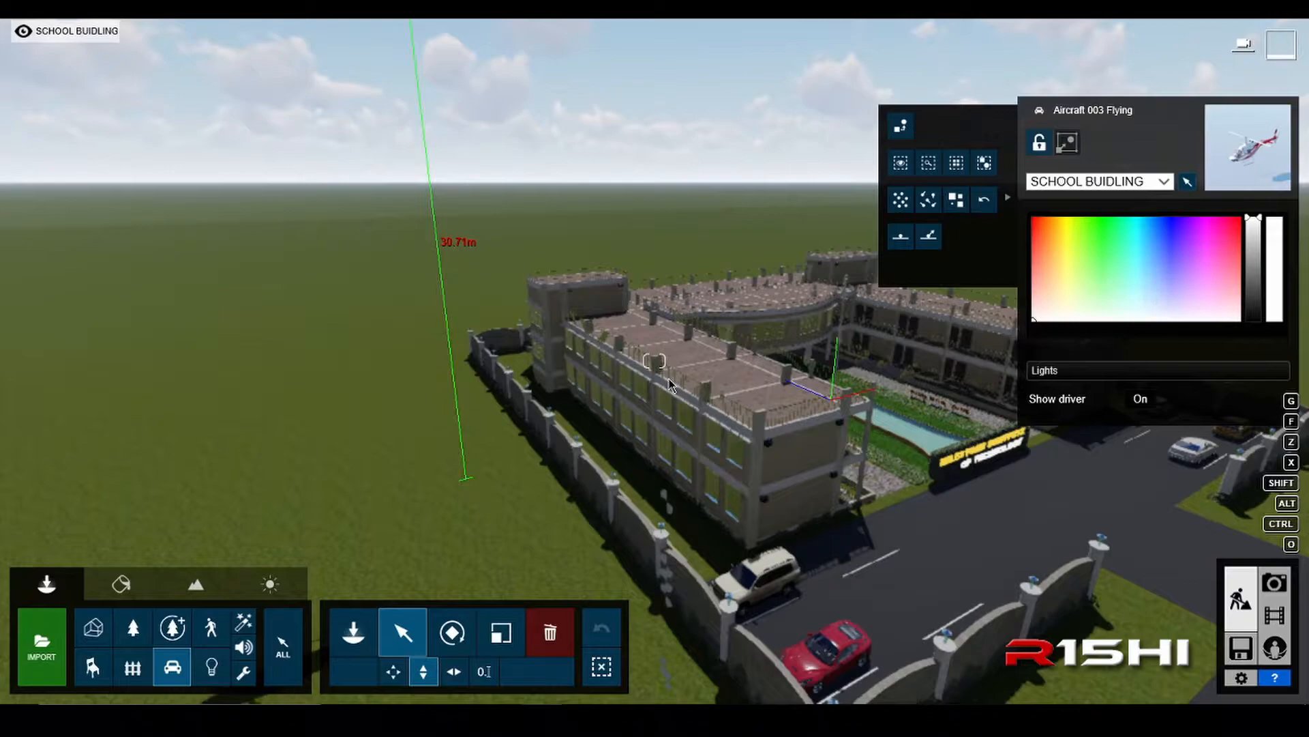
# - Examine the hovering helicopter from several viewpoints above the campus, and view the stone-paved courtyard path at close range
pyautogui.press('s')
pyautogui.press('s')
pyautogui.moveTo(670, 386); pyautogui.dragTo(403, 371, button='right')
pyautogui.press('d')
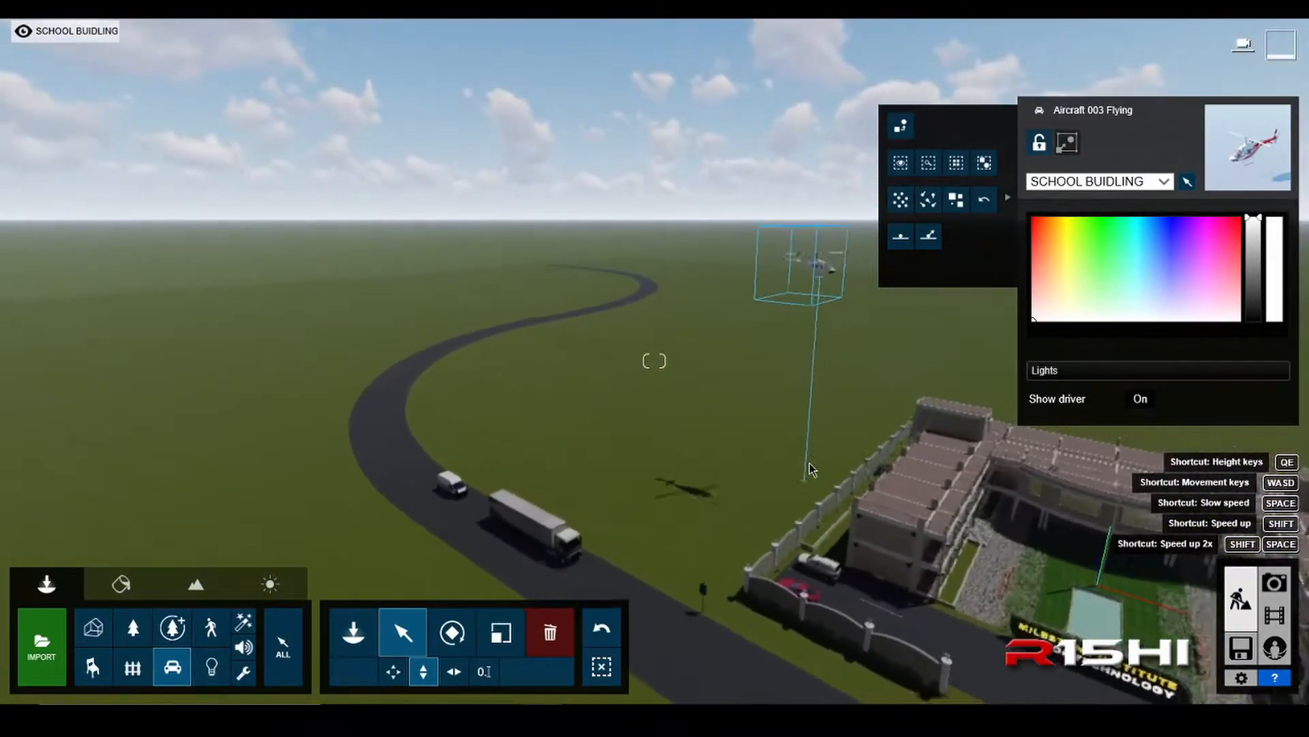
pyautogui.press('w')
pyautogui.press('s')
pyautogui.moveTo(480, 362); pyautogui.dragTo(379, 354, button='right')
pyautogui.press('a')
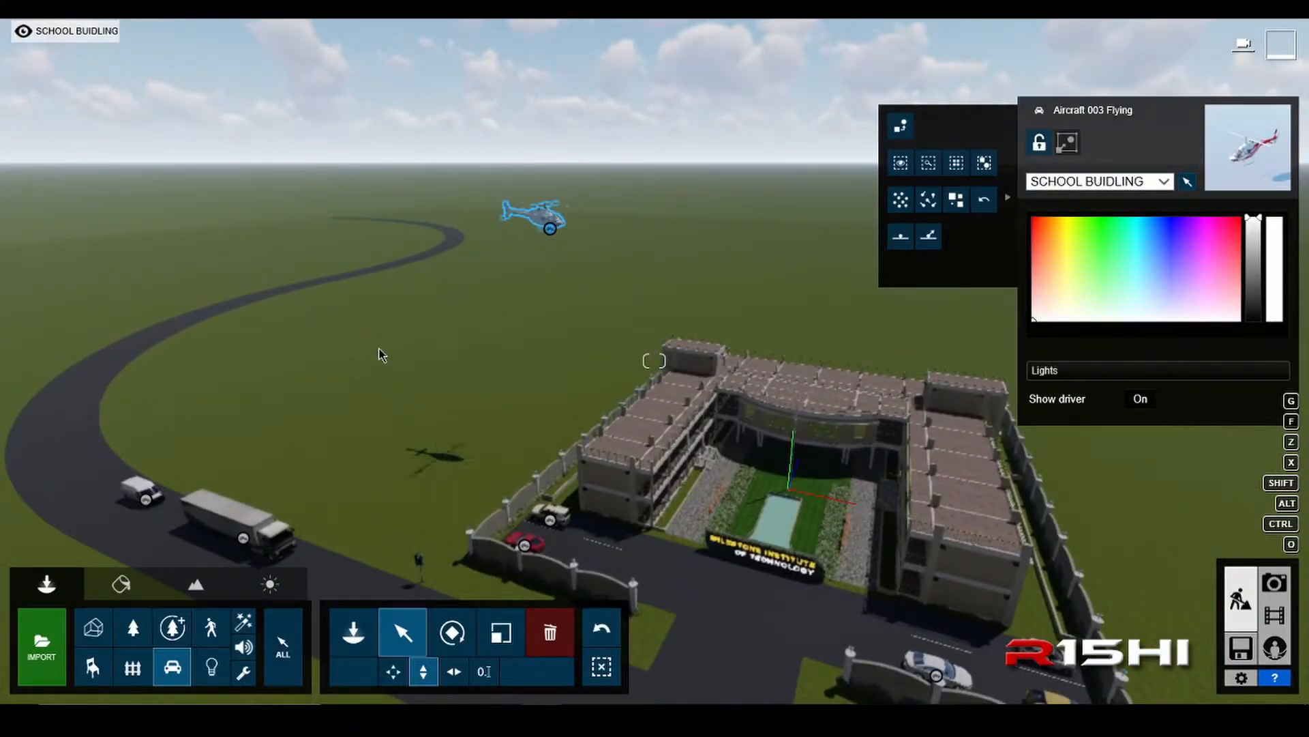
pyautogui.press('w')
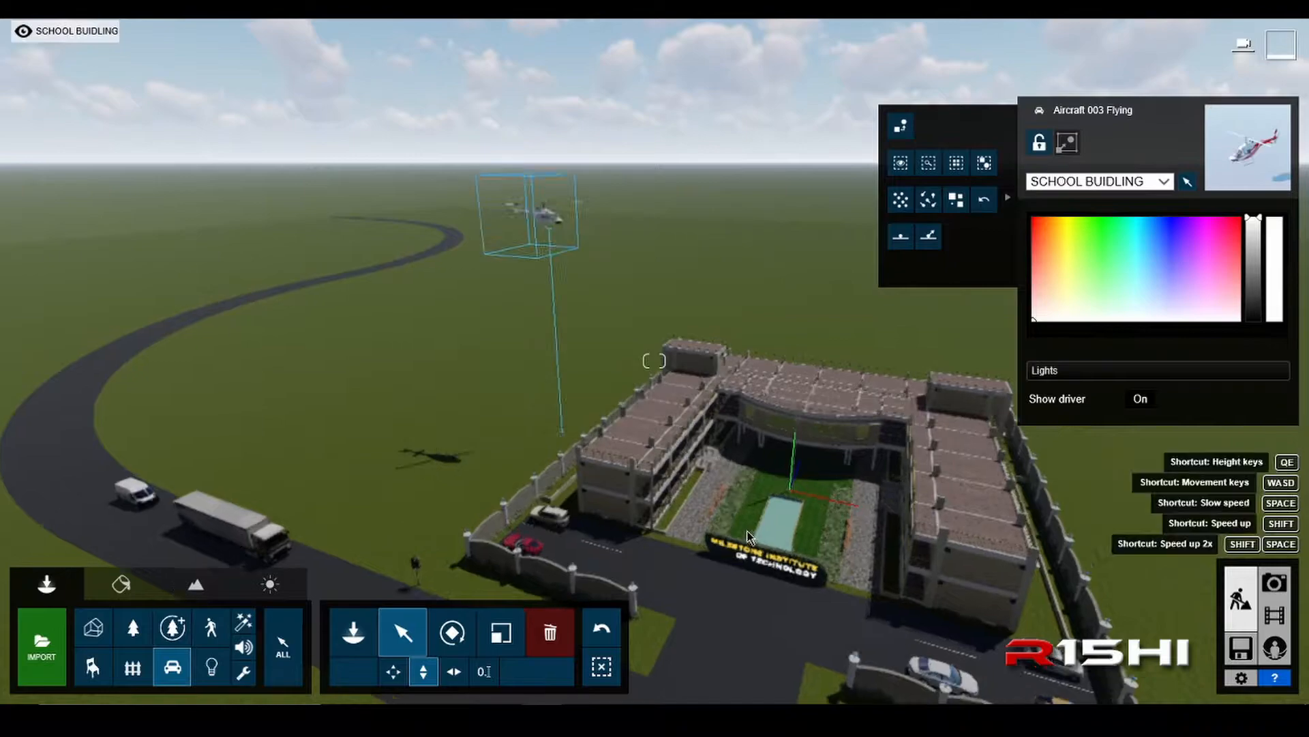
pyautogui.press('w')
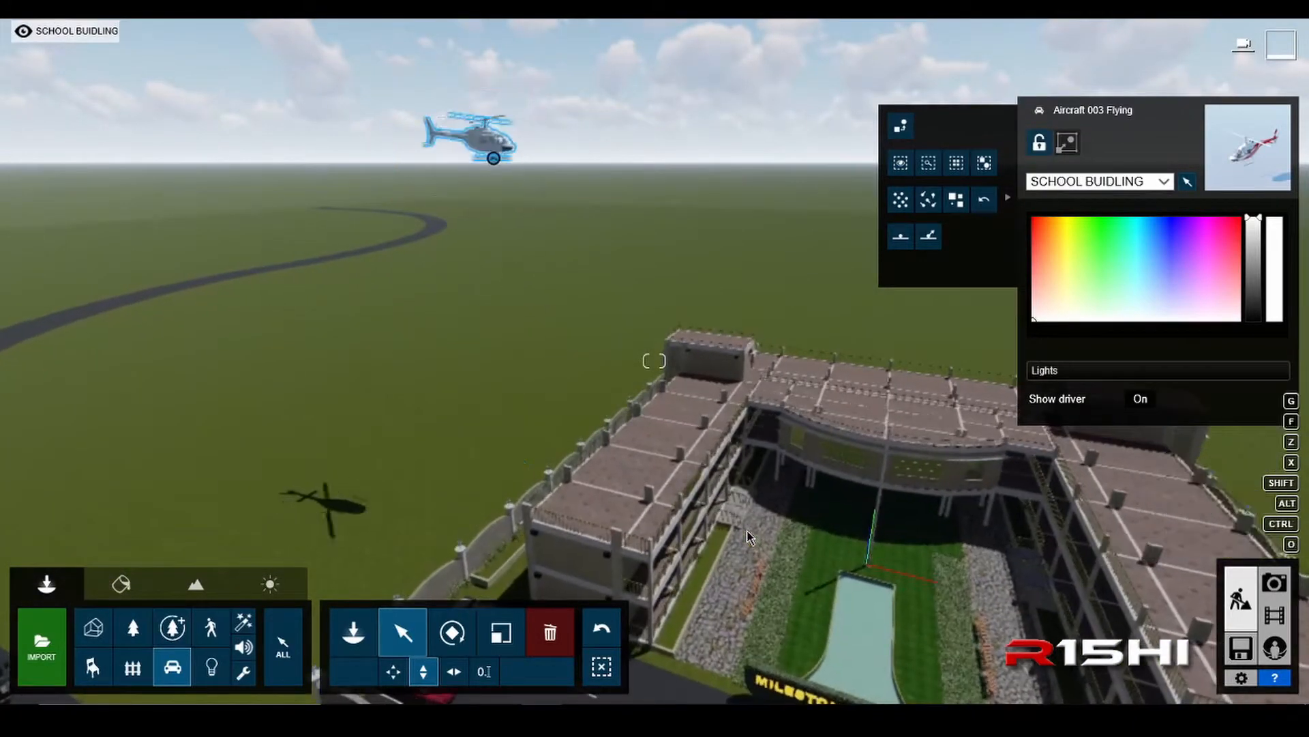
pyautogui.press('e')
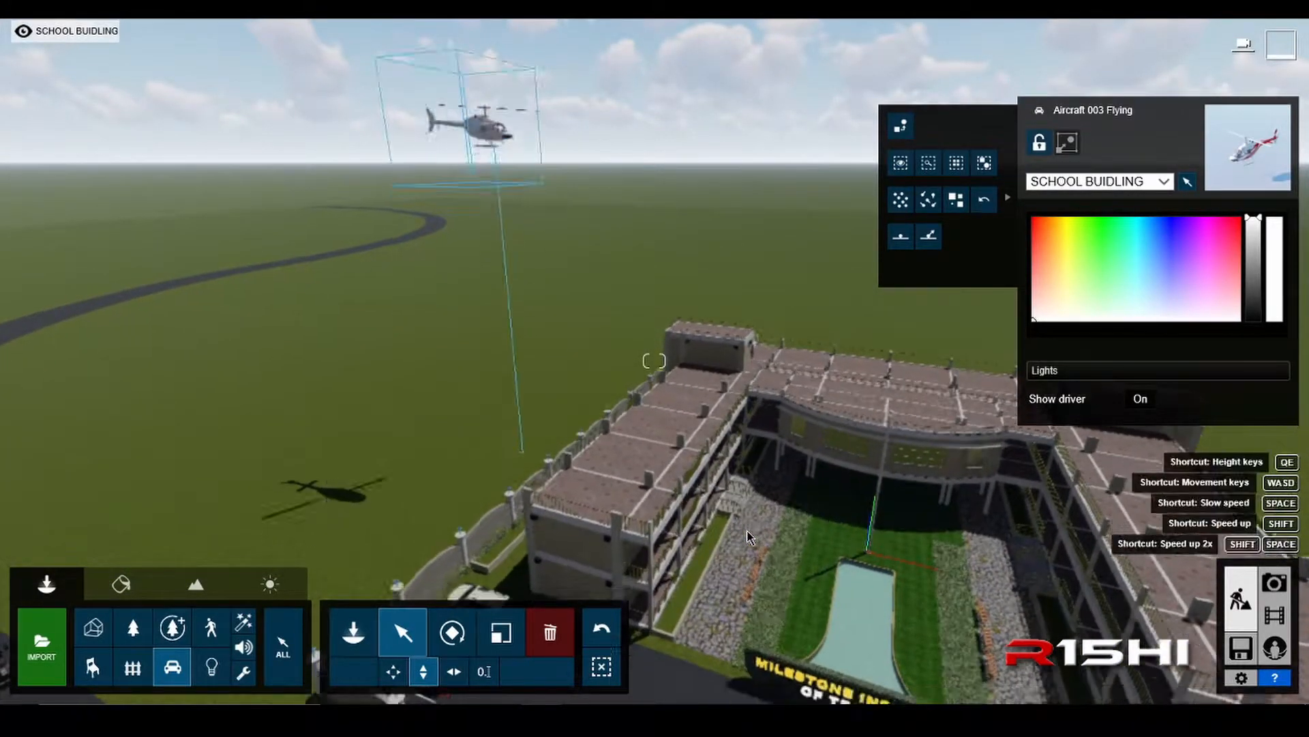
pyautogui.press('w')
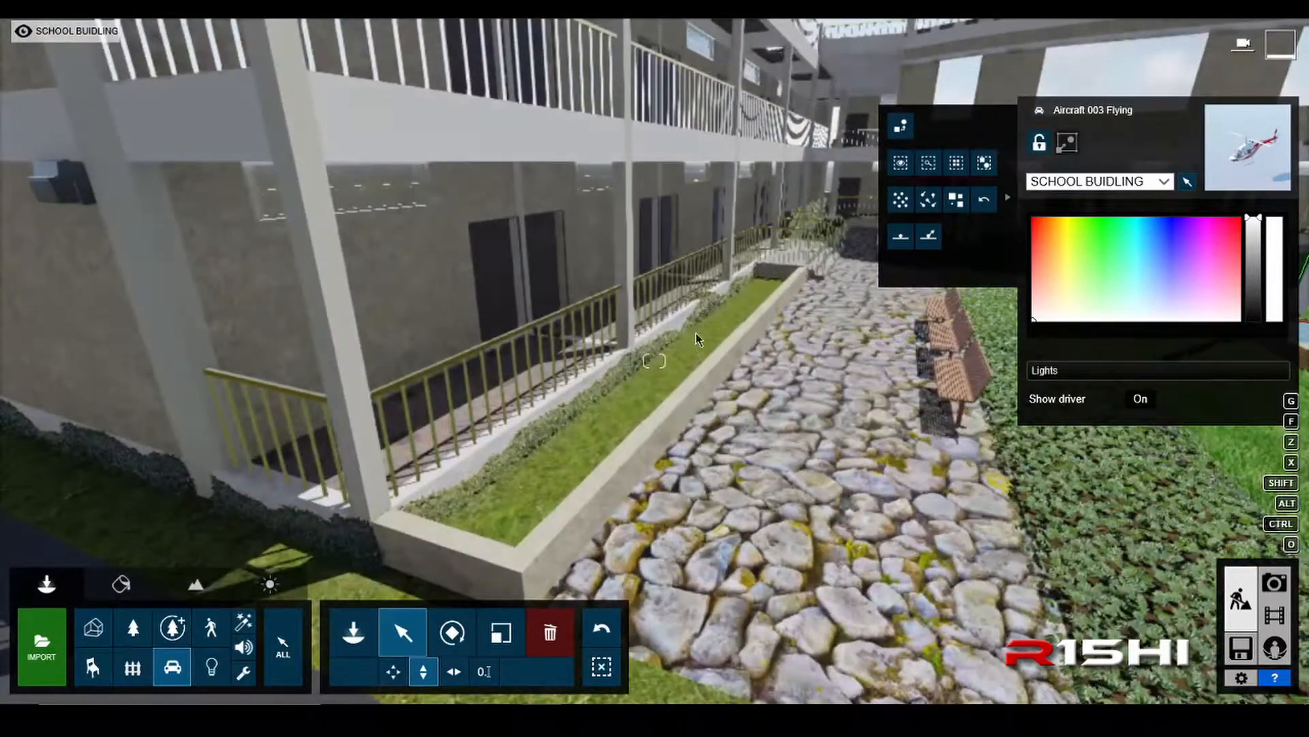
# - Choose the AmericanBoxwood RT shrub from the plants category of the Nature library, facing the empty planter beside the stone path
pyautogui.press('q')
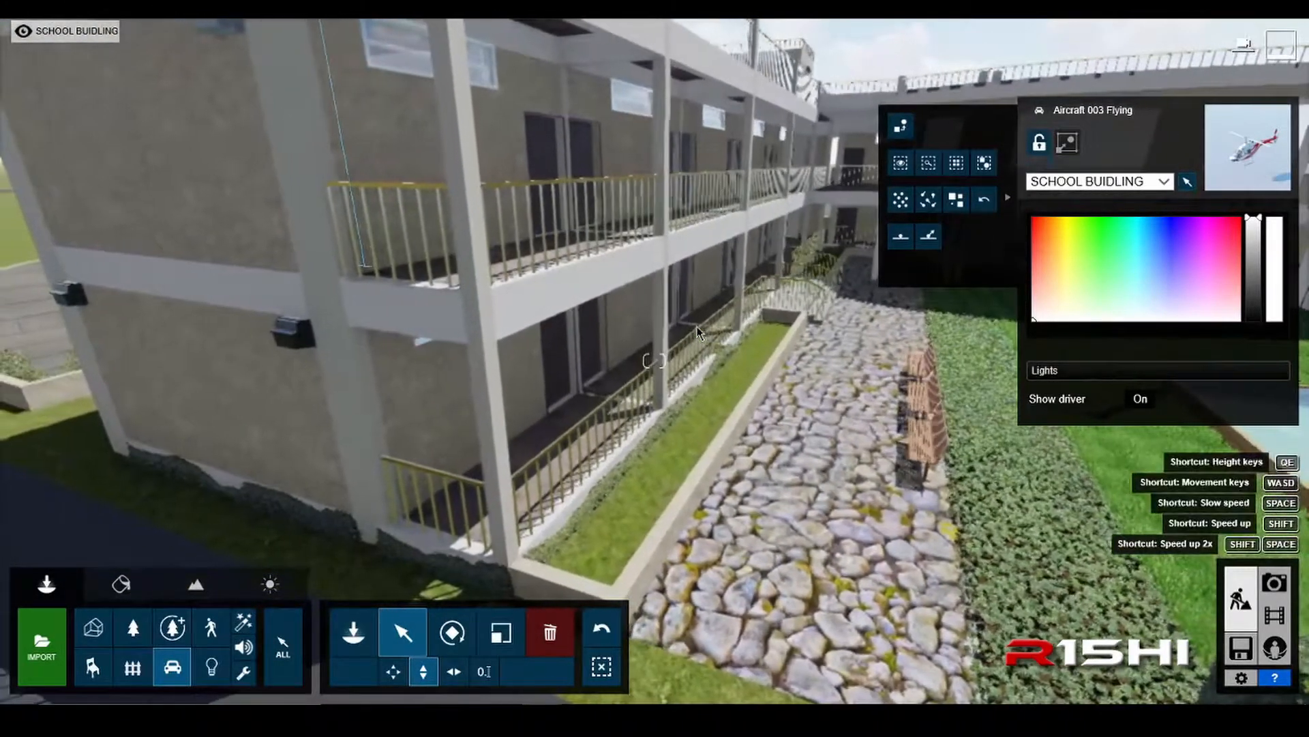
pyautogui.press('d')
pyautogui.press('s')
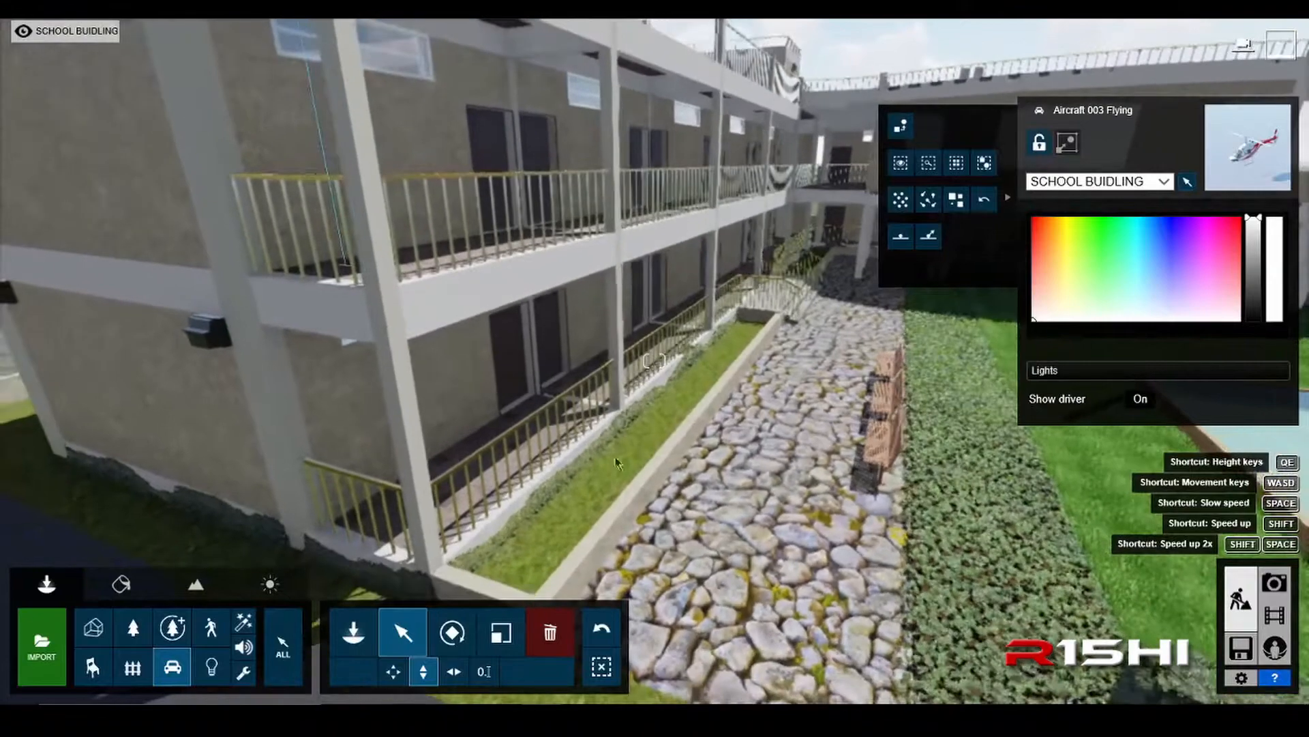
pyautogui.click(351, 637)
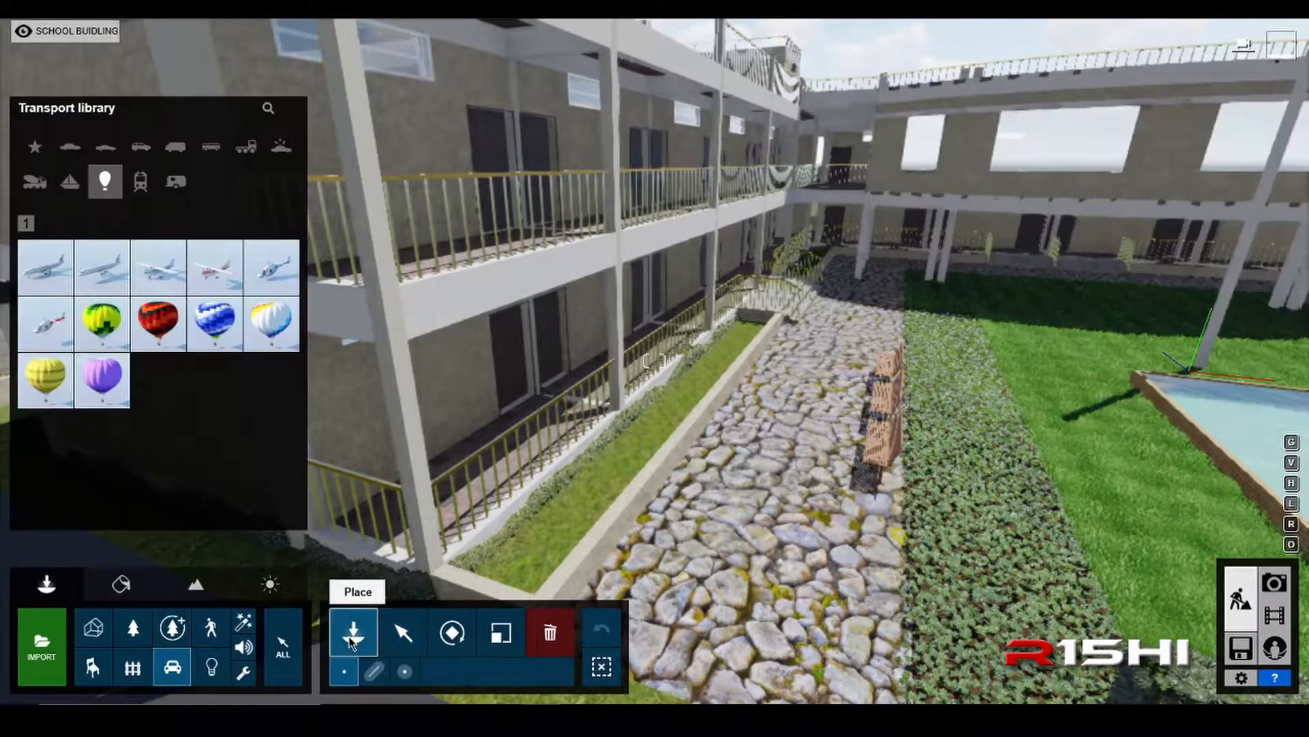
pyautogui.click(133, 637)
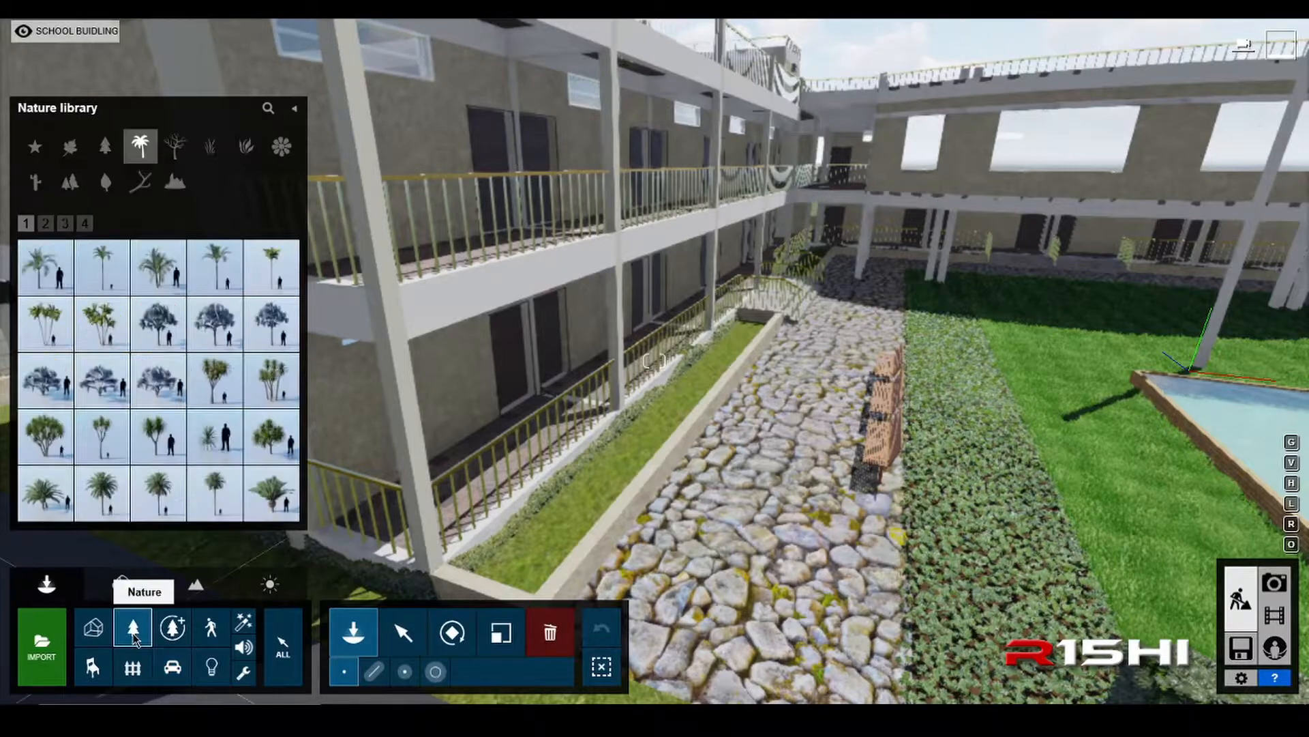
pyautogui.click(246, 146)
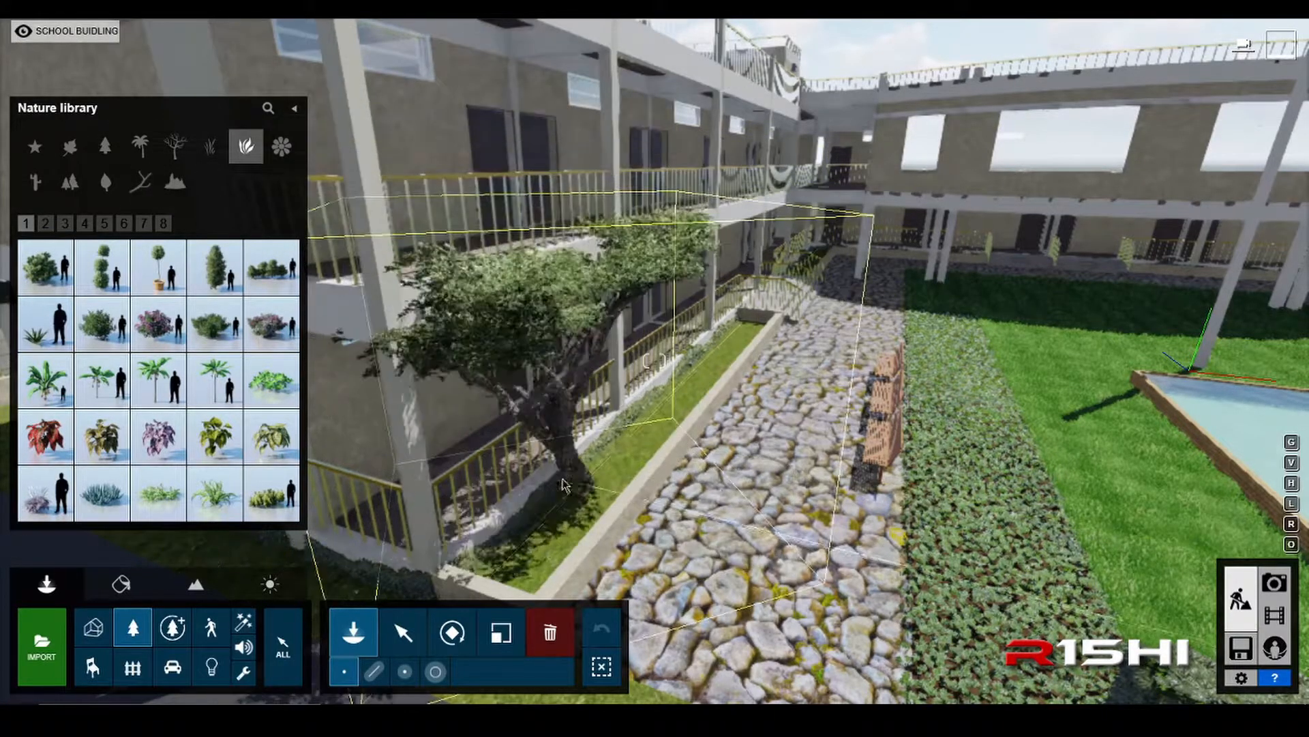
pyautogui.click(48, 280)
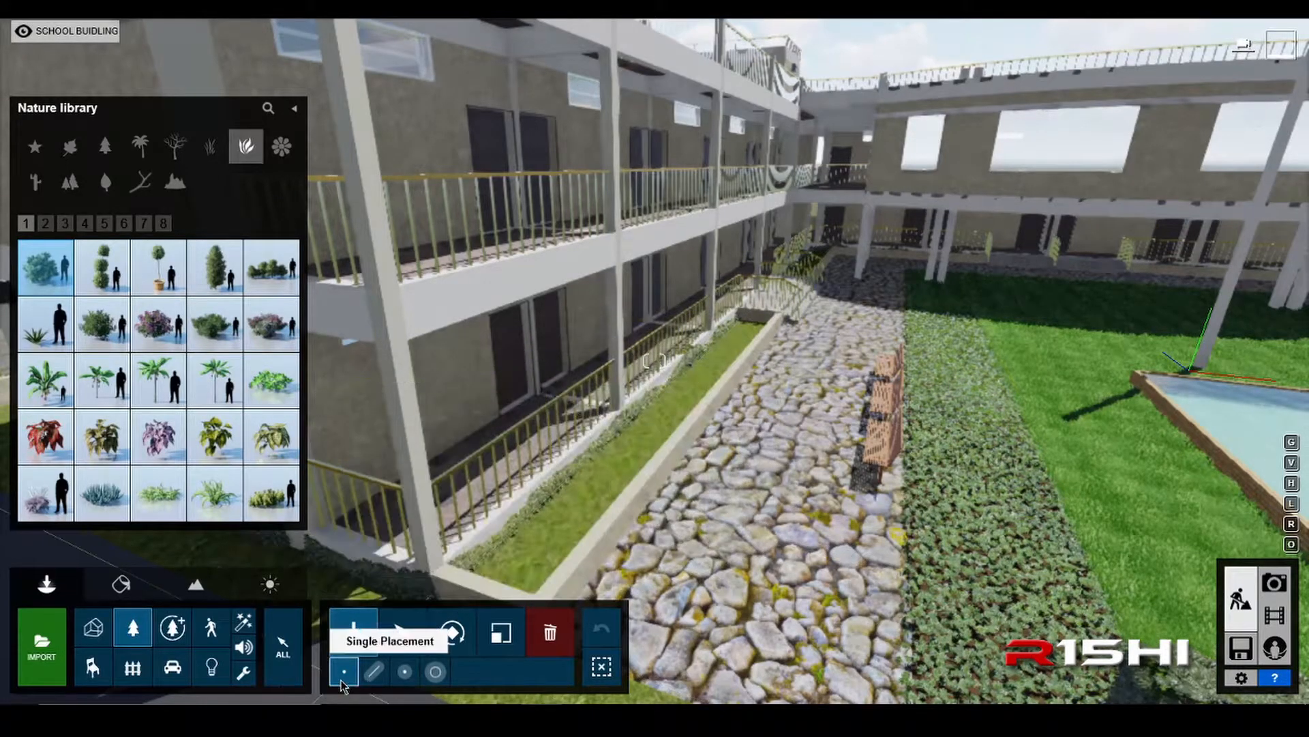
# - Mass-place a row of boxwood shrubs along the planter, from its outer end to the end by the stairs
pyautogui.click(374, 672)
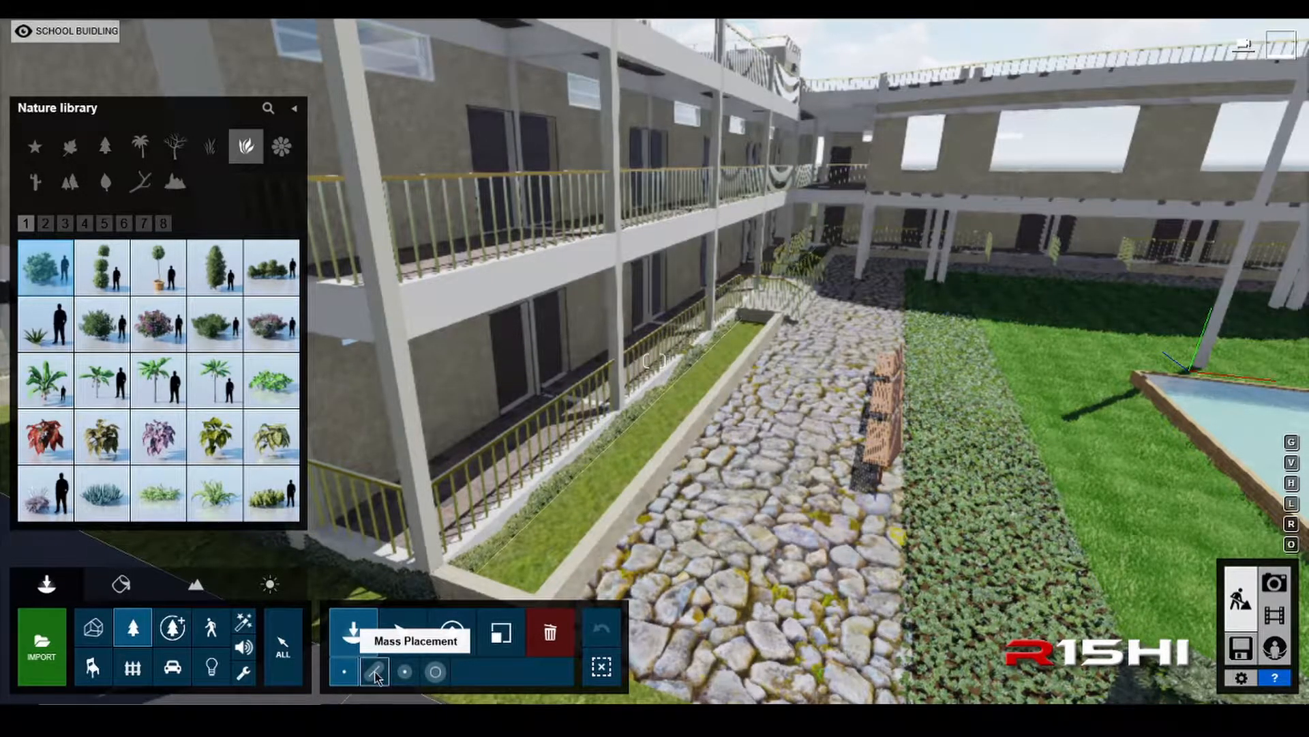
pyautogui.click(435, 673)
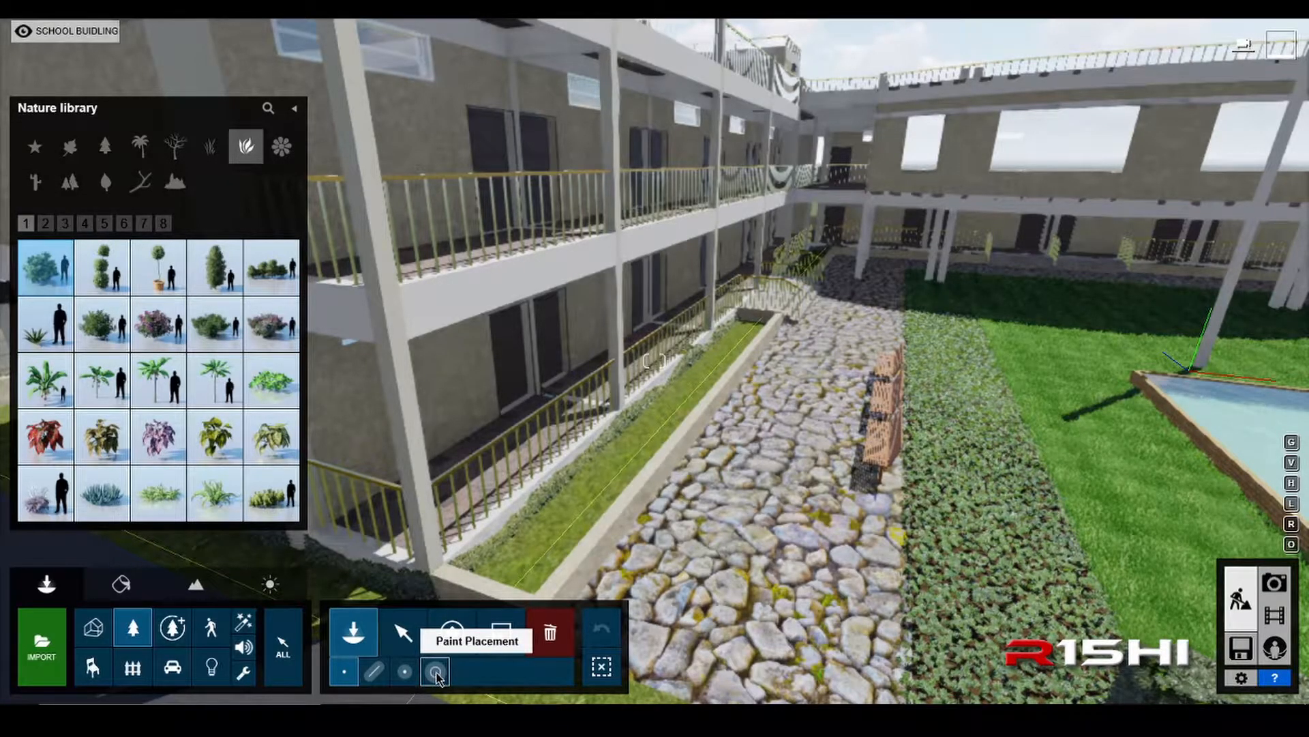
pyautogui.click(346, 673)
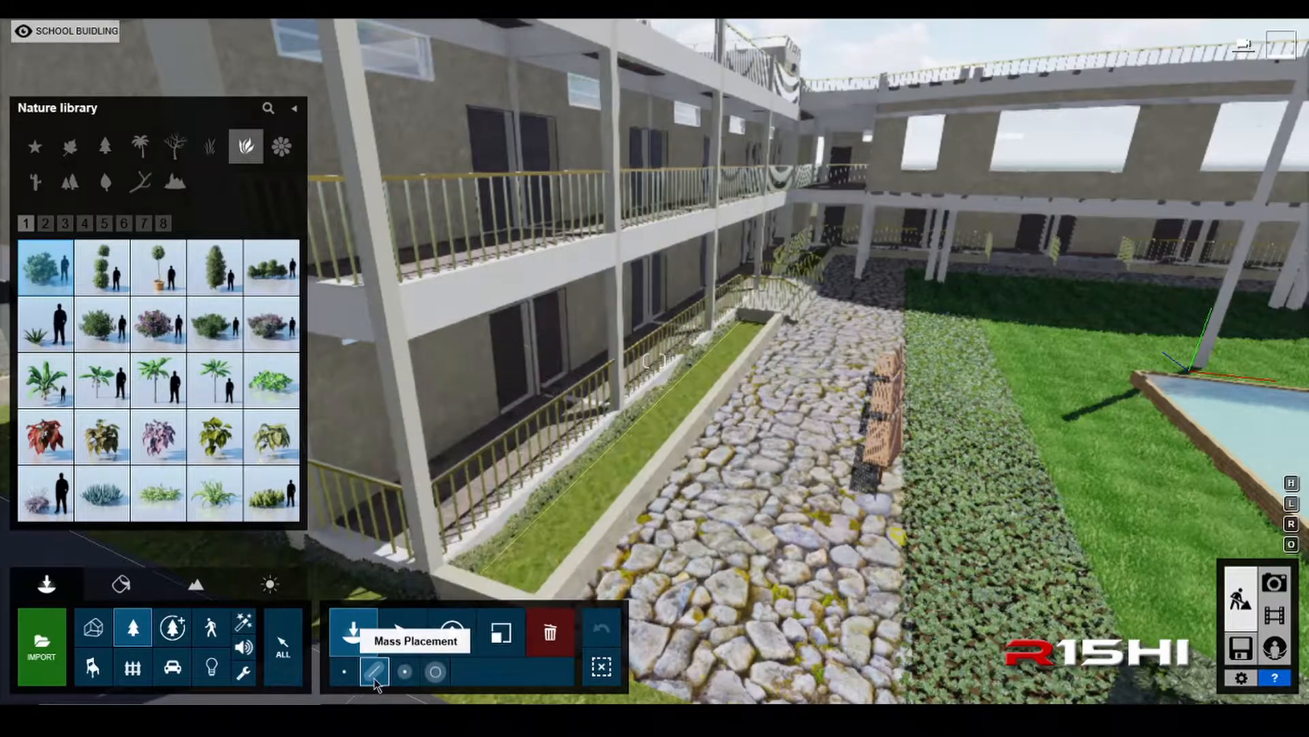
pyautogui.press('d')
pyautogui.press('s')
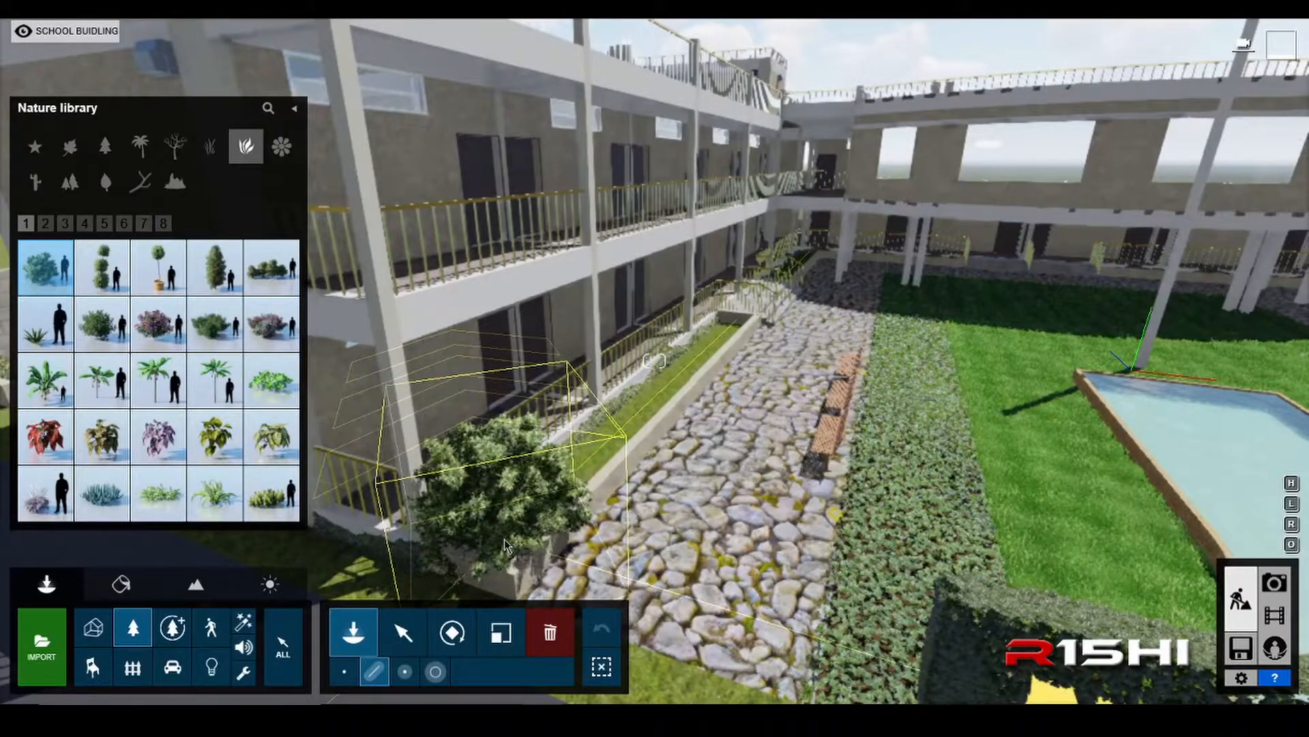
pyautogui.click(496, 533)
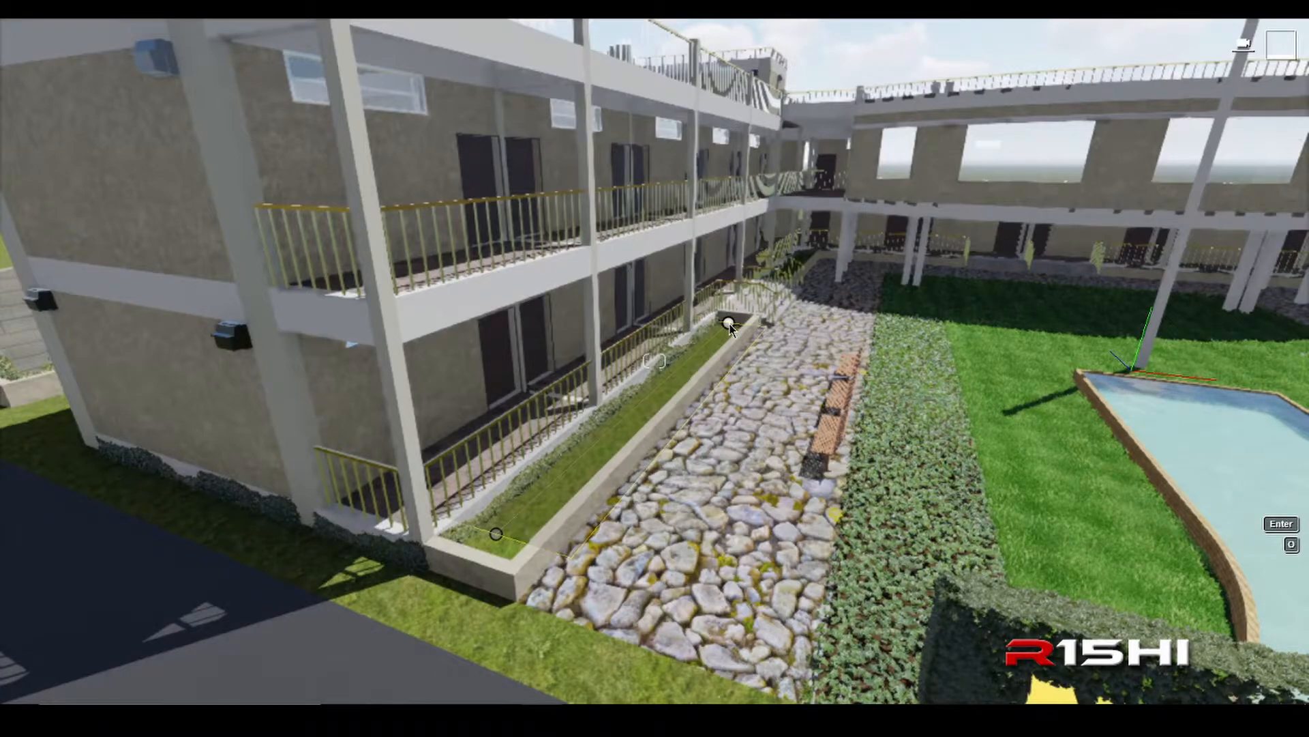
pyautogui.click(729, 323)
pyautogui.moveTo(836, 424); pyautogui.dragTo(489, 436, button='right')
pyautogui.press('s')
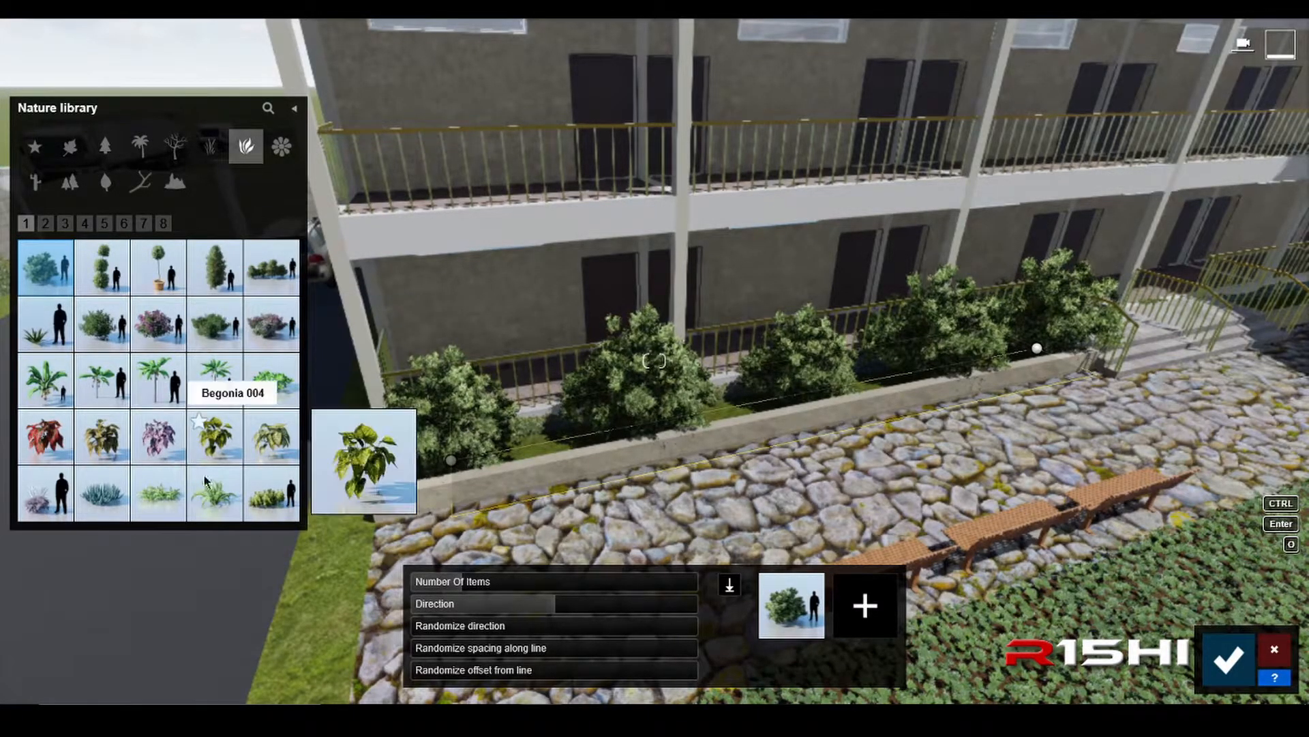
# - Add three low yellow-green bushes, including Bush Green 002, from the second plants page to the mass-placement mix
pyautogui.click(48, 230)
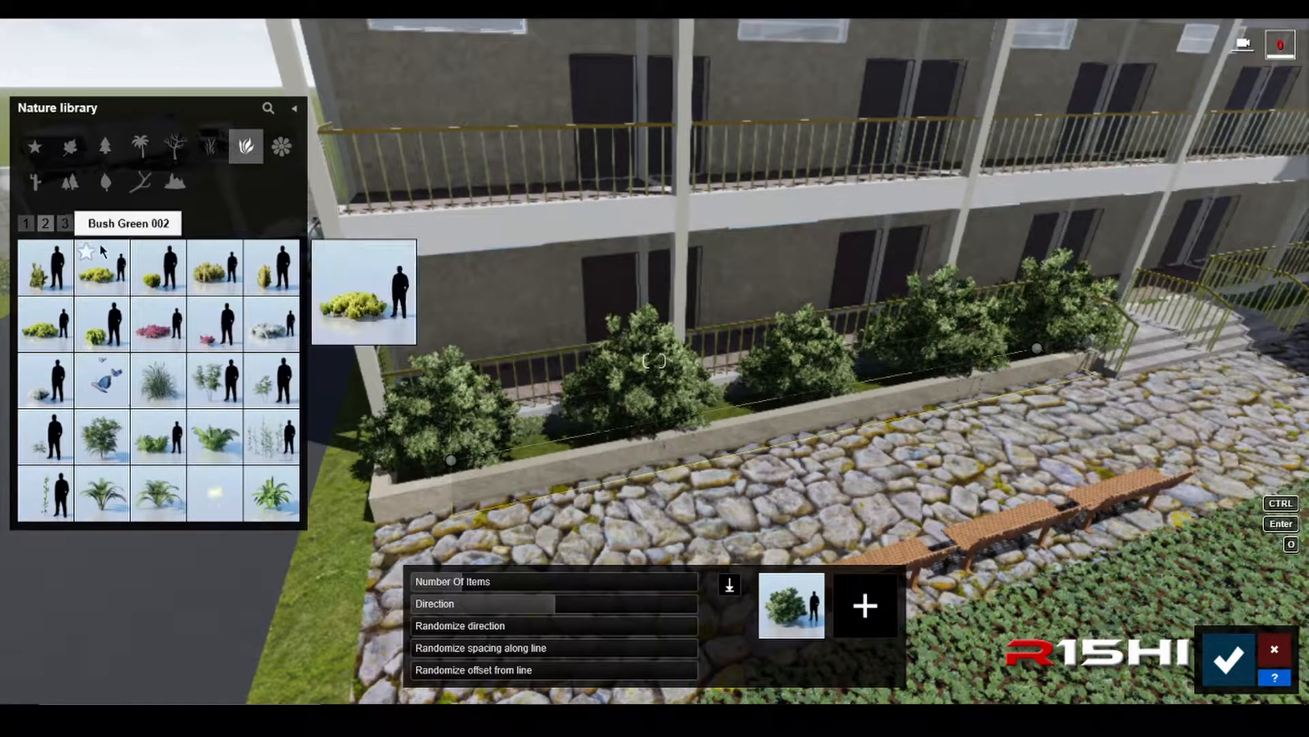
pyautogui.click(164, 287)
pyautogui.click(865, 607)
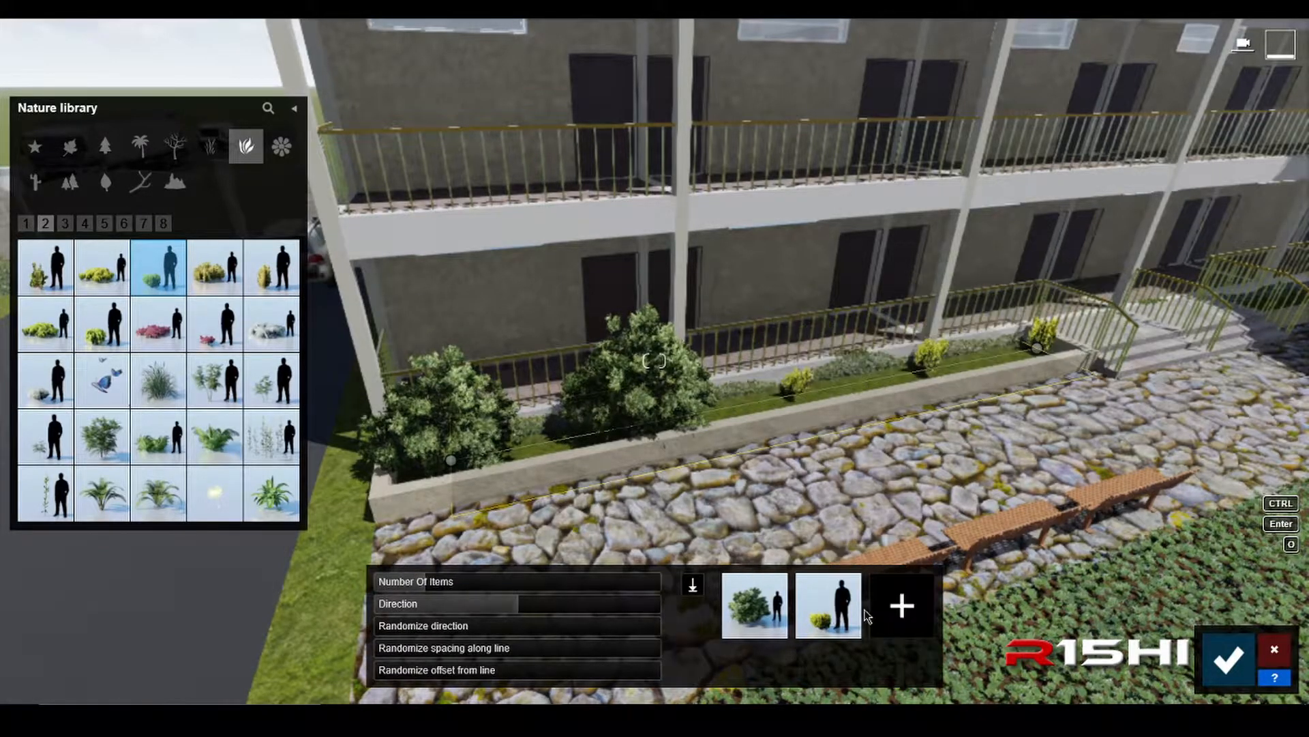
pyautogui.click(103, 266)
pyautogui.click(902, 605)
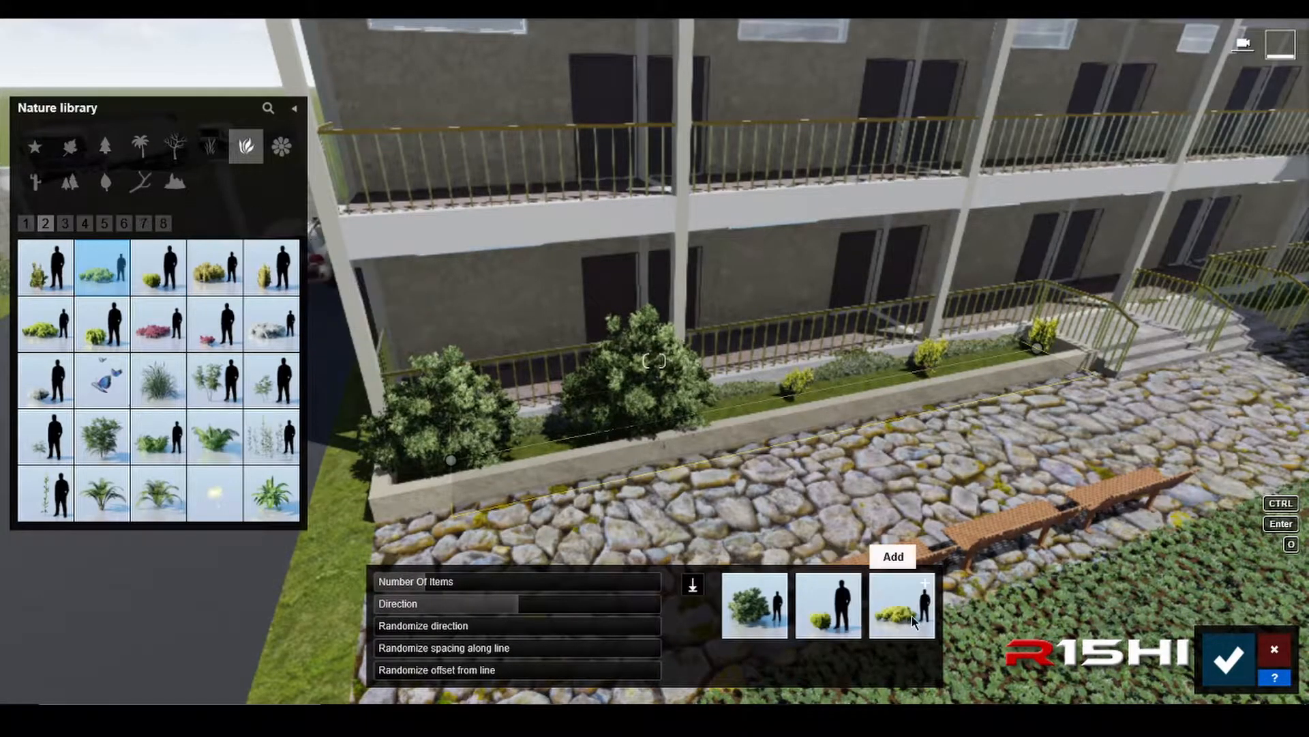
pyautogui.click(95, 333)
pyautogui.click(935, 602)
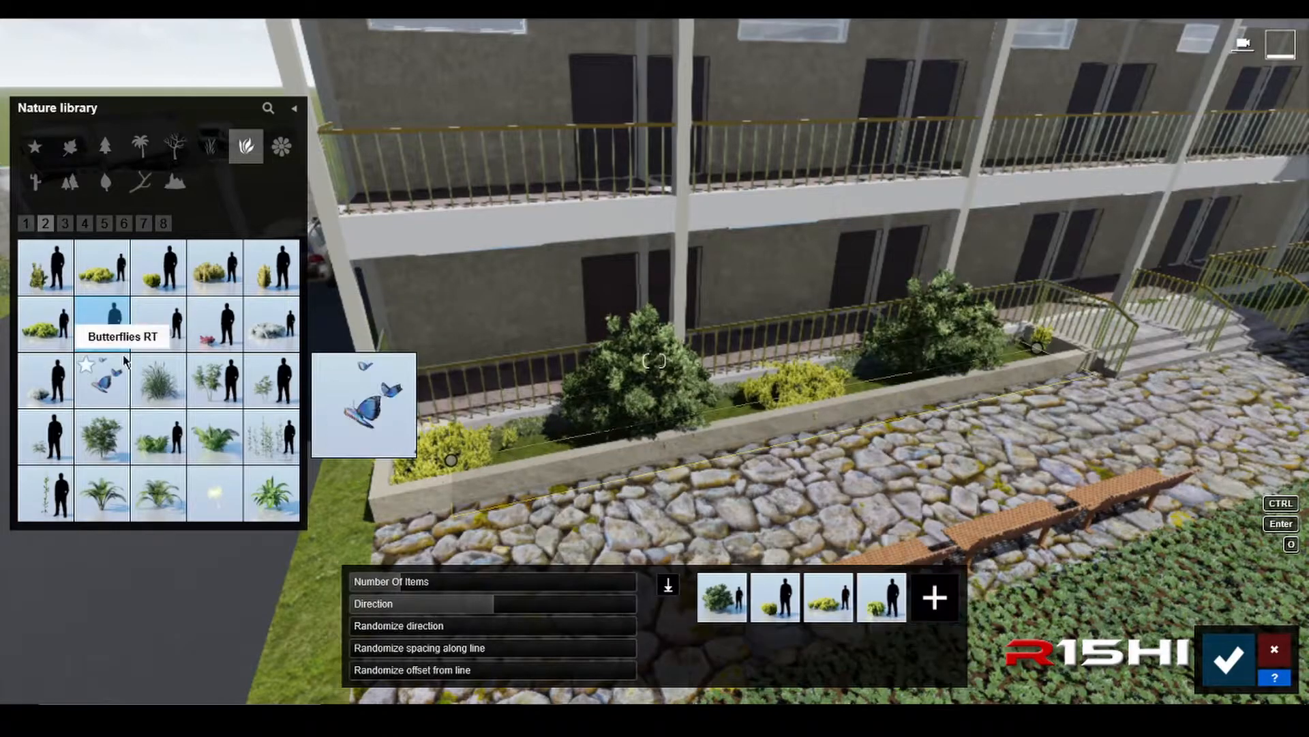
# - Add a pink flowering plant, a purple flowering plant and a dark-veined leafy plant to the mass-placement mix
pyautogui.click(65, 224)
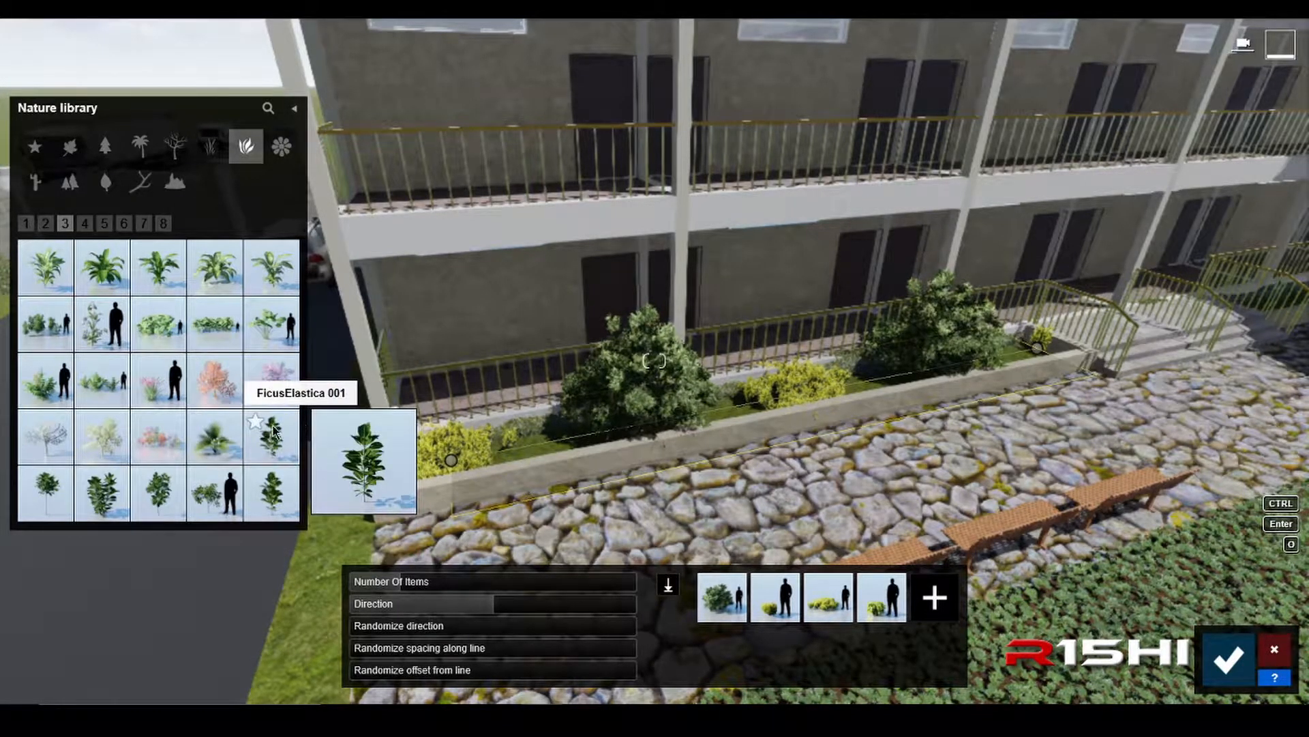
pyautogui.click(158, 393)
pyautogui.click(935, 598)
pyautogui.click(89, 225)
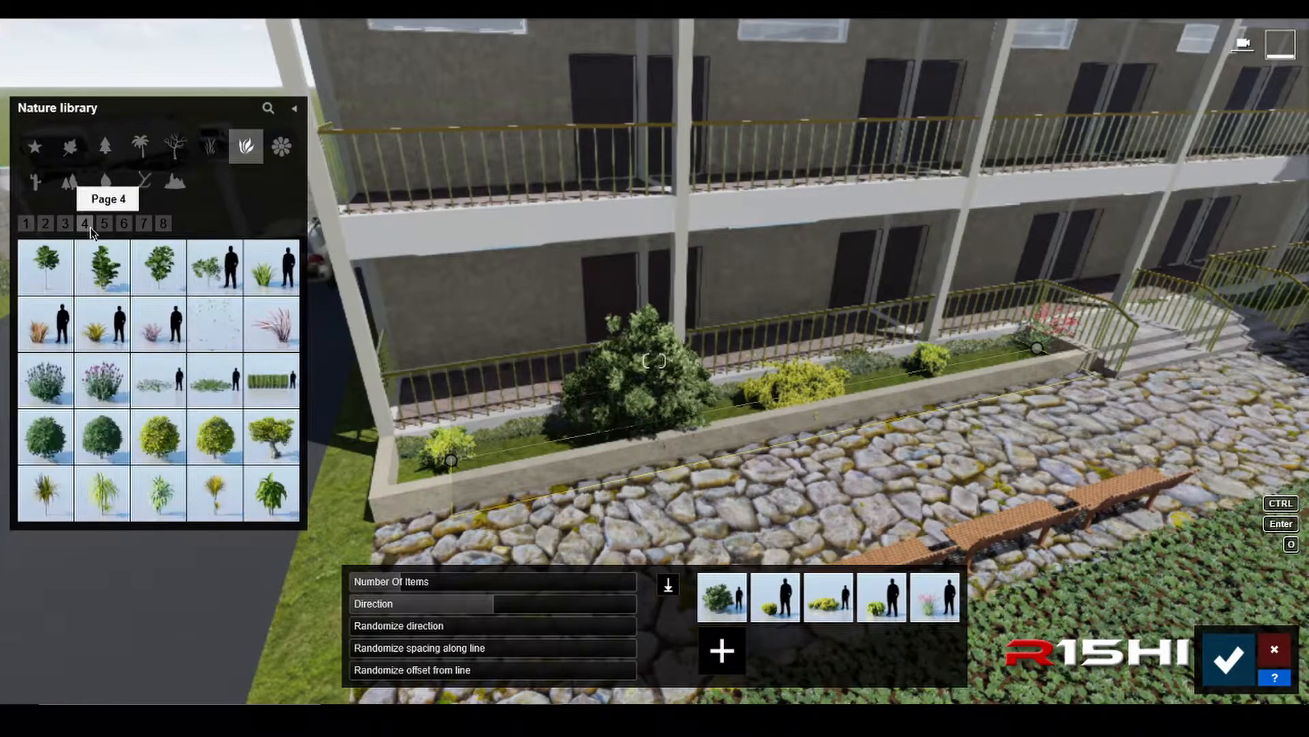
pyautogui.click(102, 380)
pyautogui.click(105, 224)
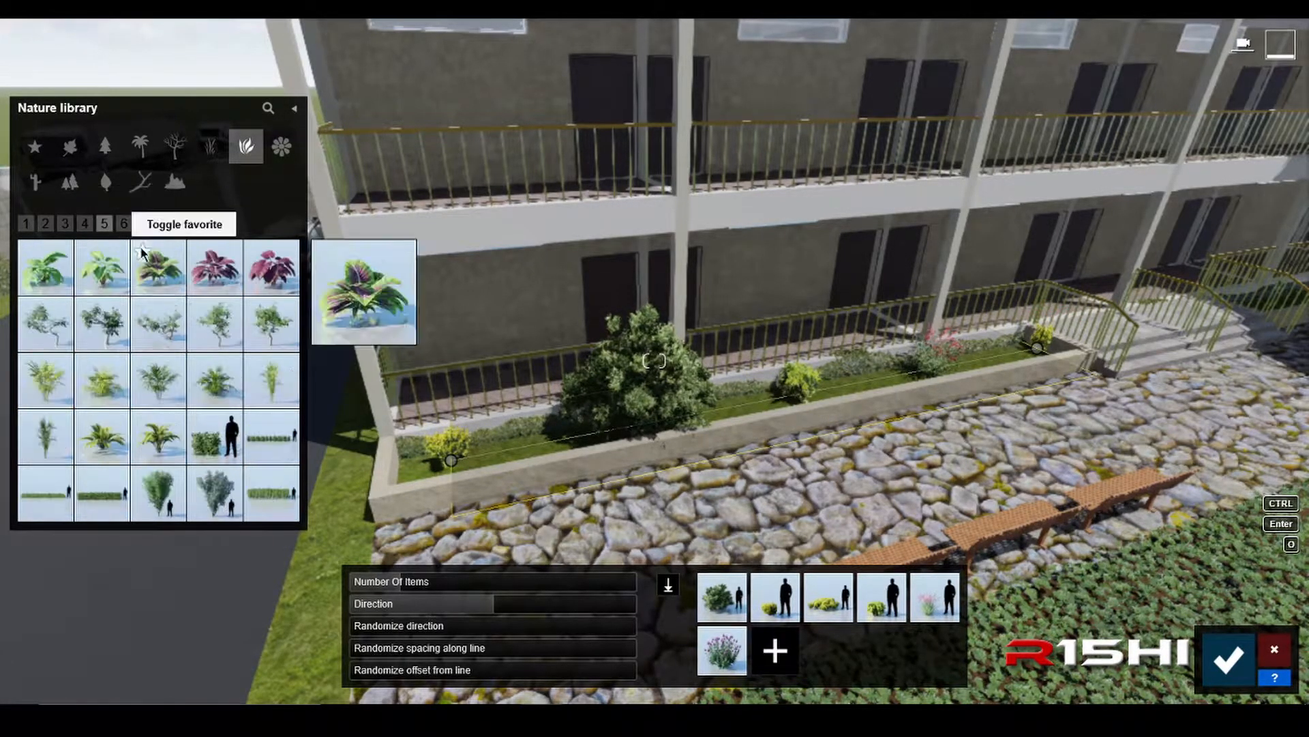
pyautogui.click(158, 266)
pyautogui.click(775, 650)
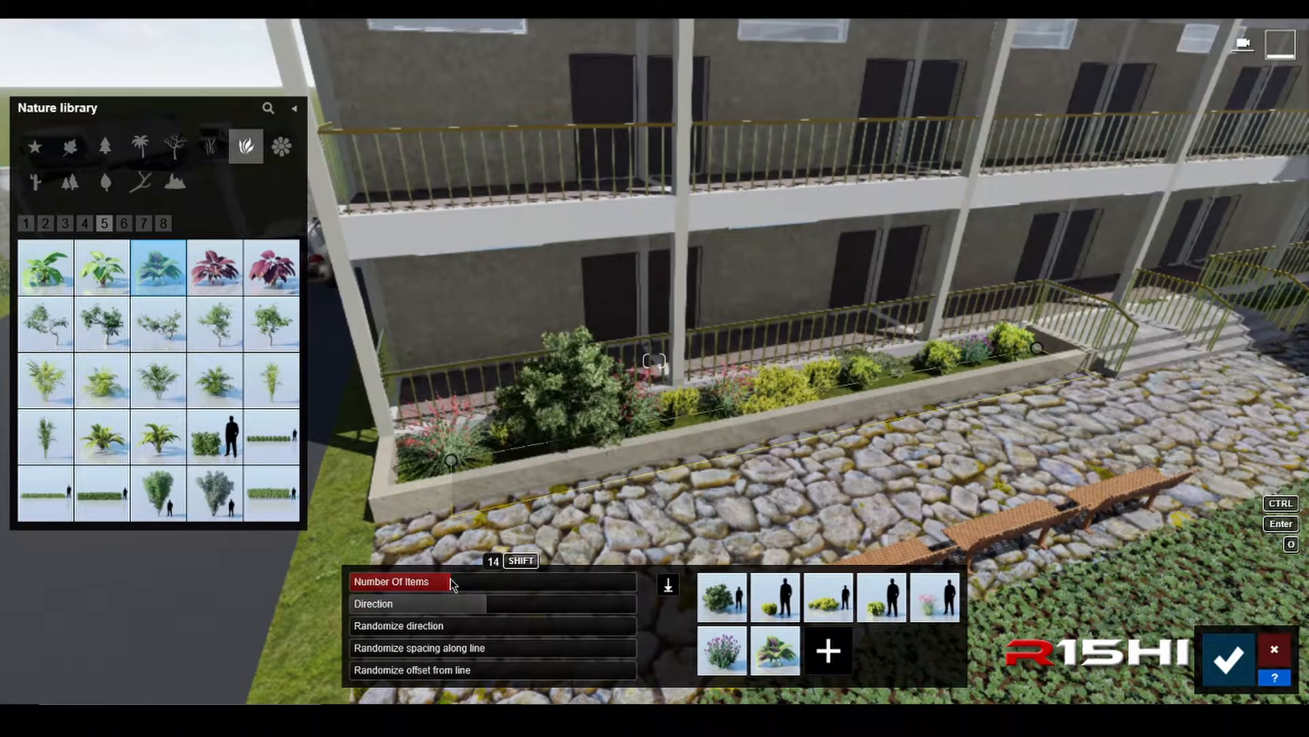
# - Increase the number of items in the row, randomize direction by 0.1, slightly randomize spacing and offset, and accept the planting
pyautogui.moveTo(466, 582); pyautogui.dragTo(474, 585)
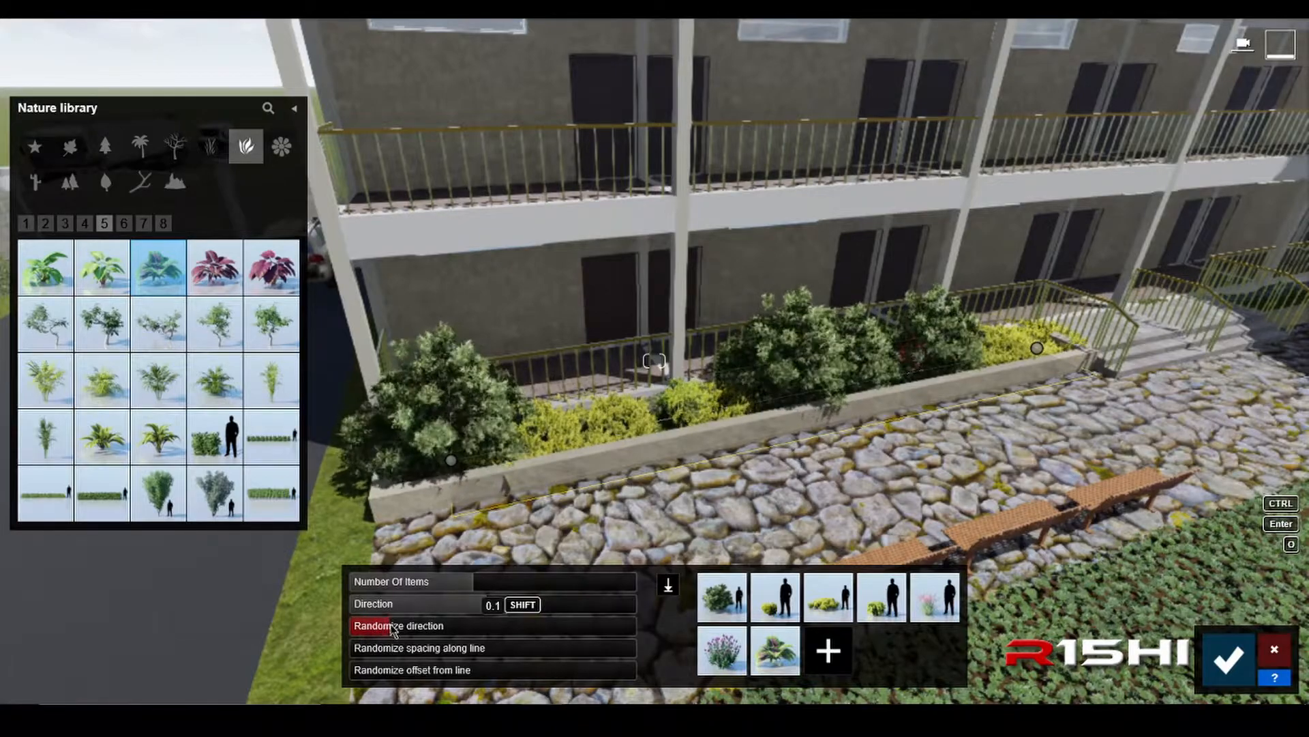
pyautogui.moveTo(365, 658)
pyautogui.mouseDown()
pyautogui.moveTo(430, 653)
pyautogui.moveTo(382, 673)
pyautogui.moveTo(409, 673)
pyautogui.moveTo(362, 678)
pyautogui.mouseUp()
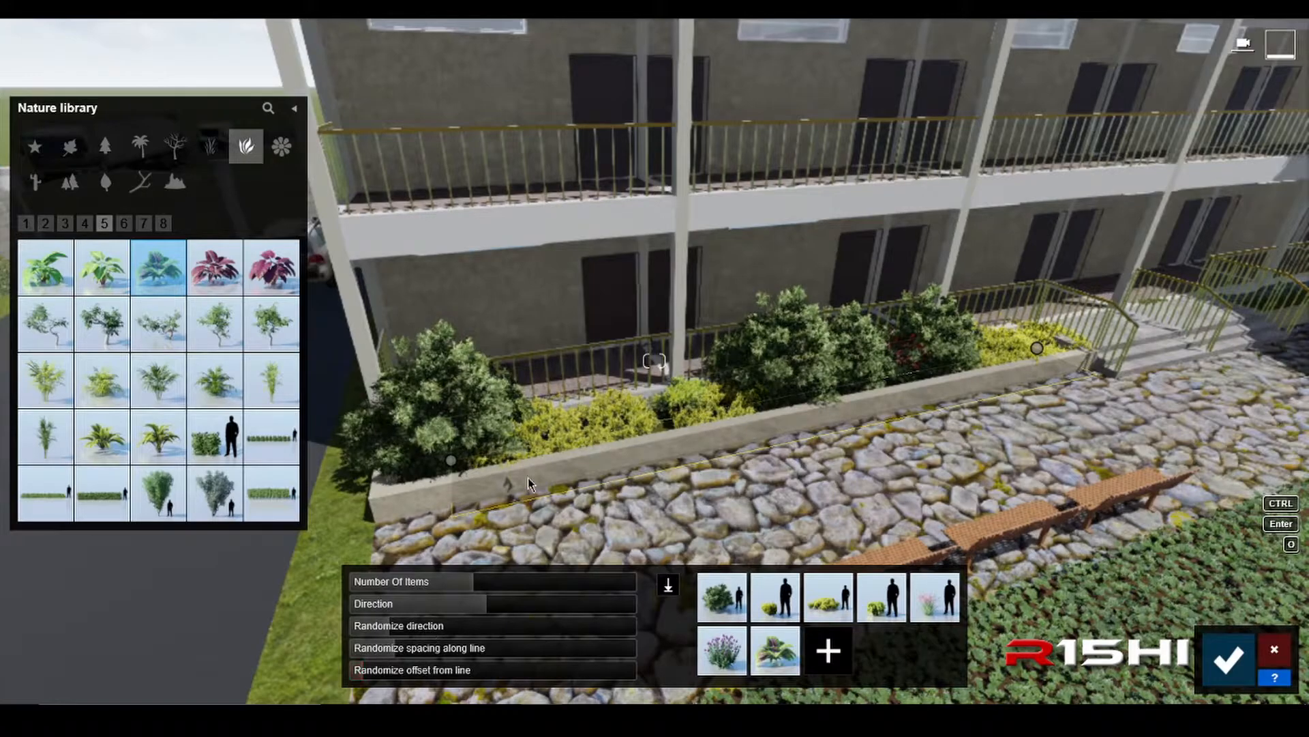
pyautogui.moveTo(554, 423); pyautogui.dragTo(503, 412, button='right')
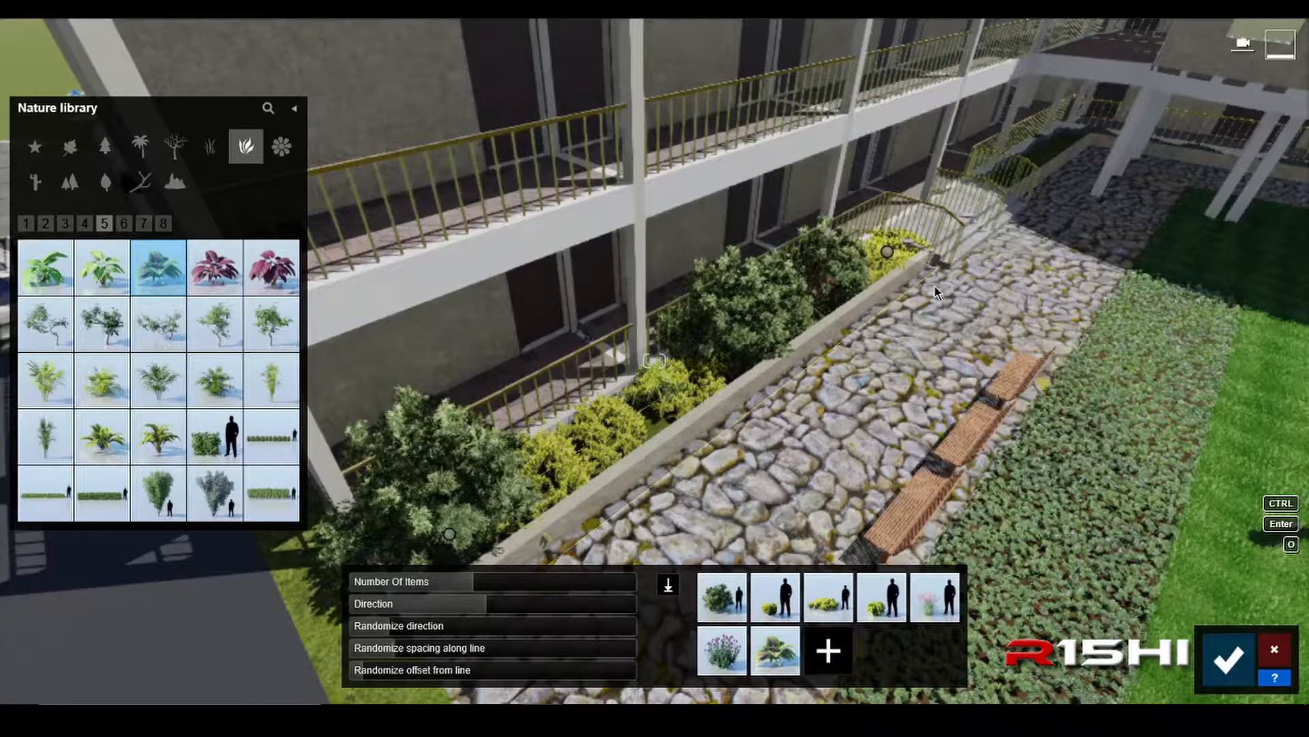
pyautogui.click(861, 617)
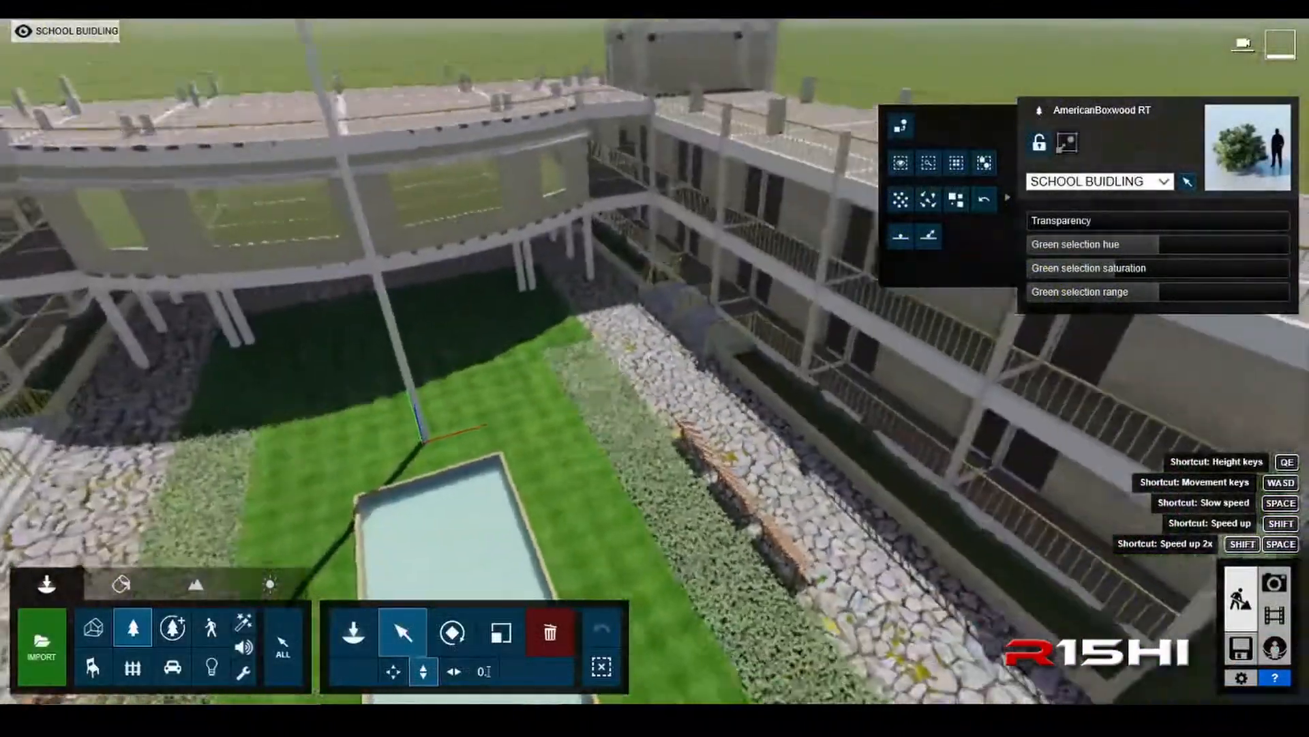
# - Mass-place the AmericanBoxwood RT plant mix along the full length of the planter beside the opposite wing
pyautogui.moveTo(477, 341); pyautogui.dragTo(511, 403, button='right')
pyautogui.press('d')
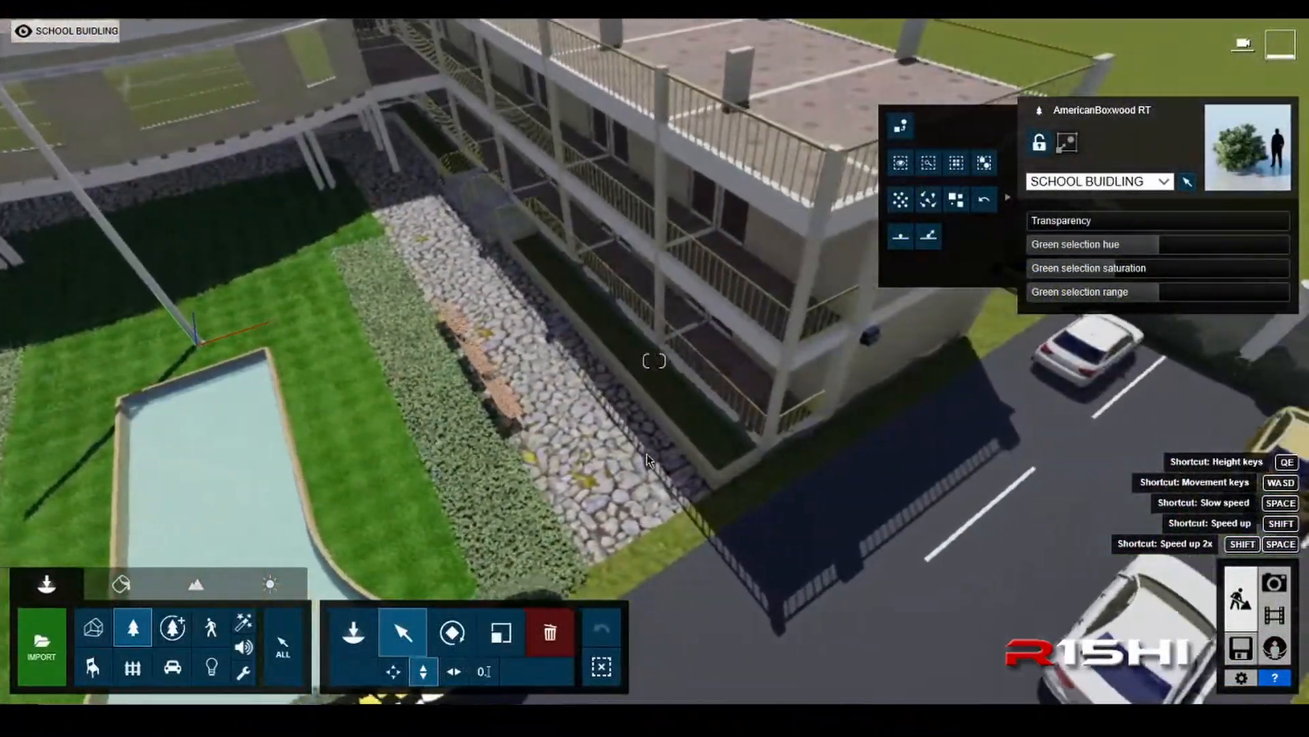
pyautogui.moveTo(646, 453); pyautogui.dragTo(646, 453, button='right')
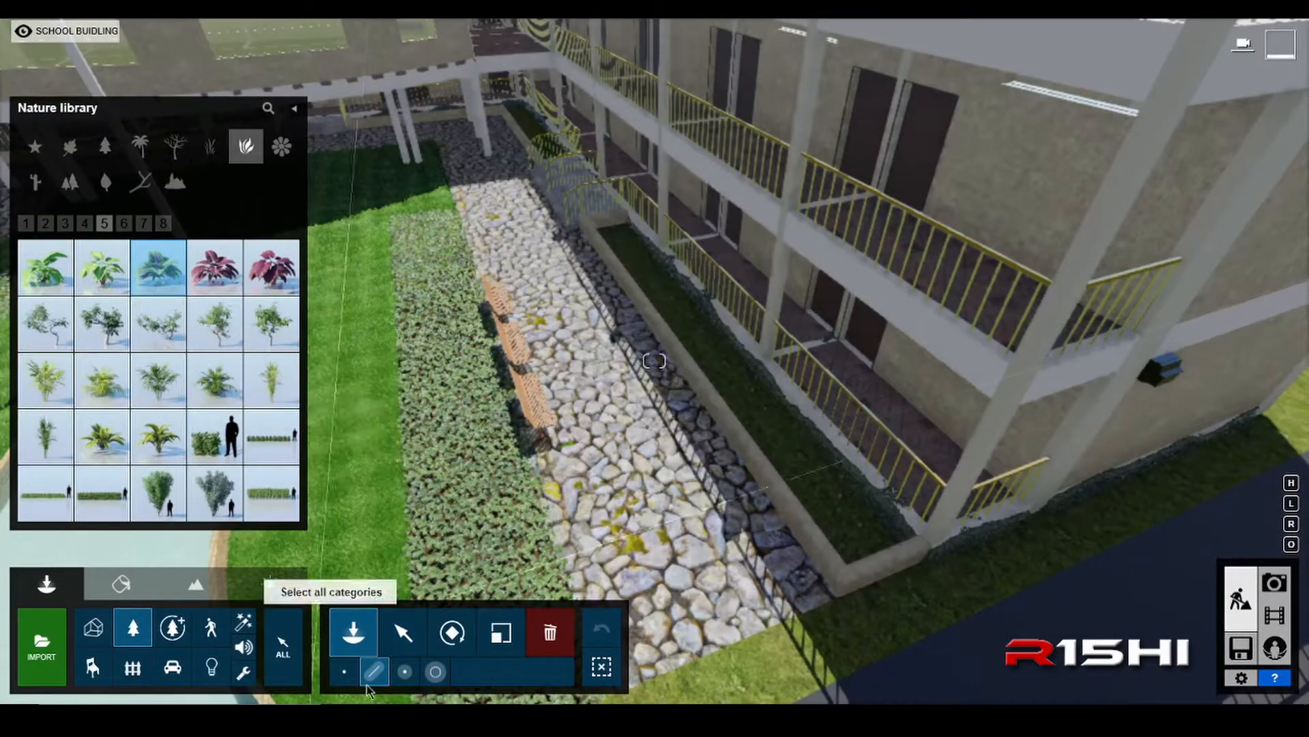
pyautogui.click(368, 674)
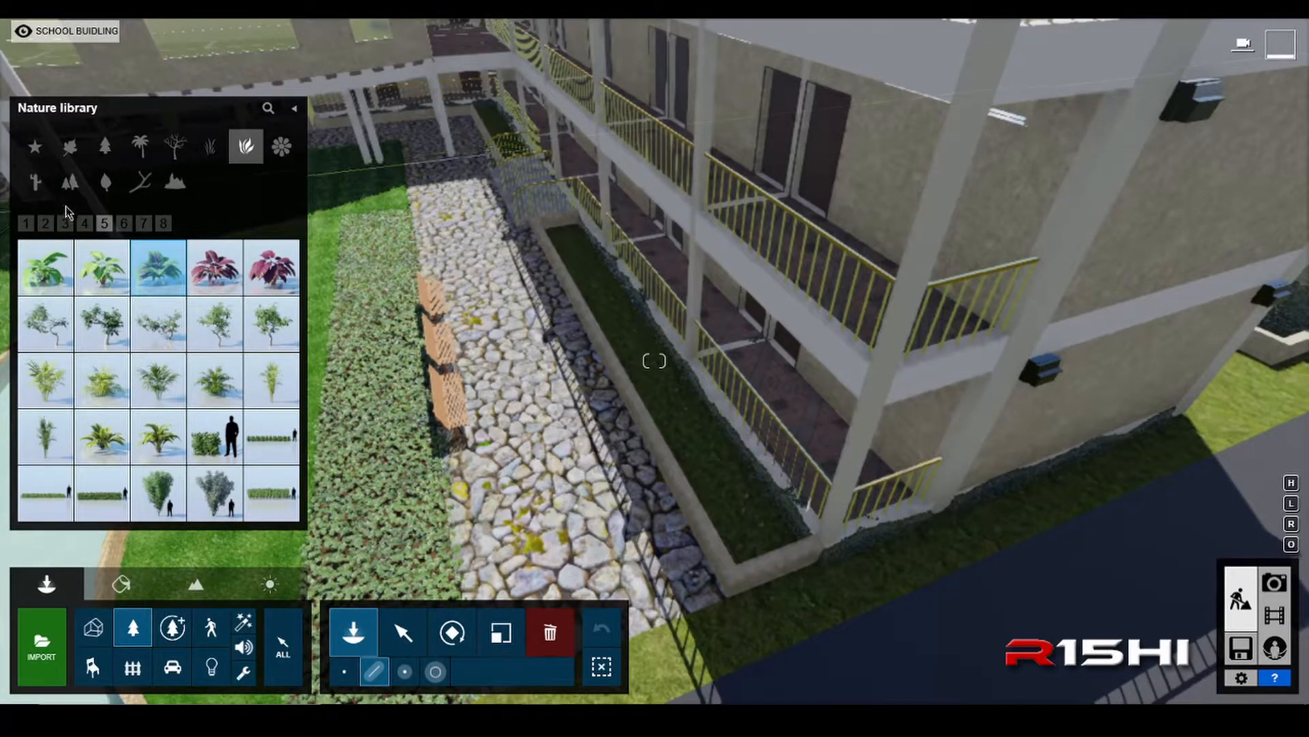
pyautogui.click(24, 225)
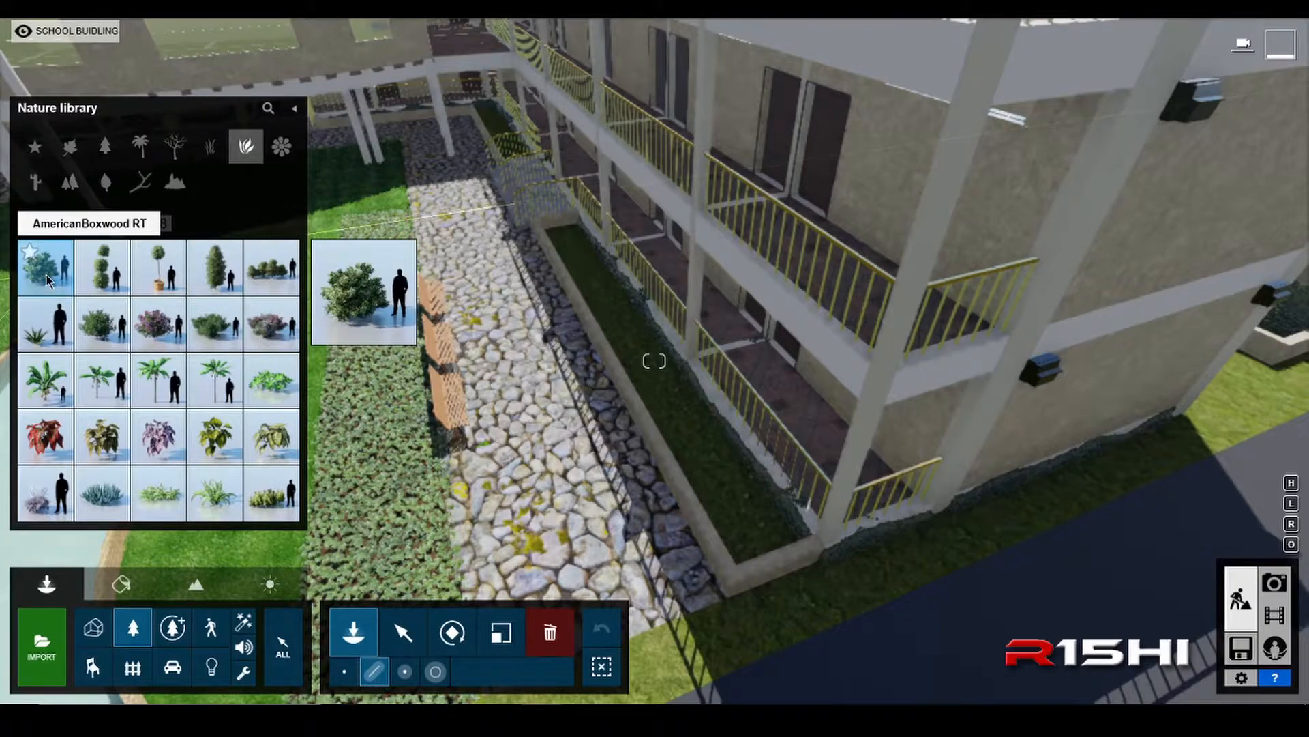
pyautogui.click(46, 276)
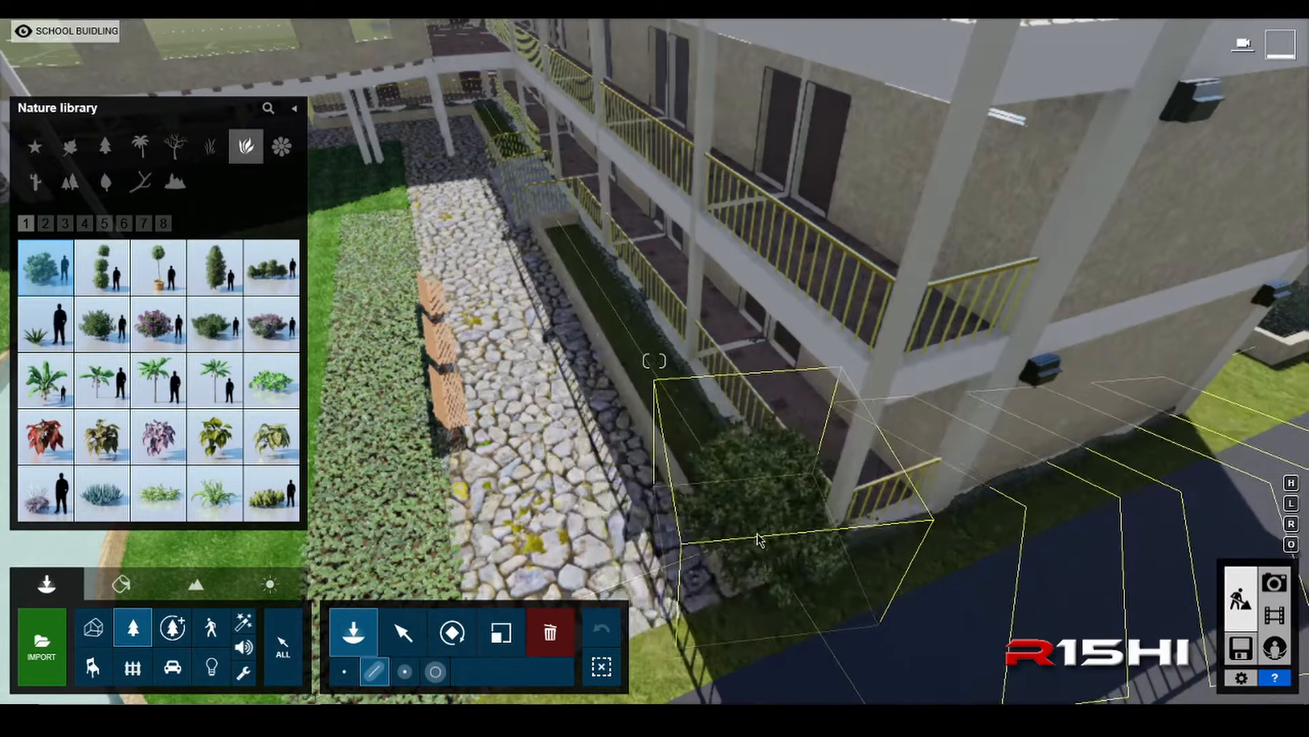
pyautogui.click(754, 537)
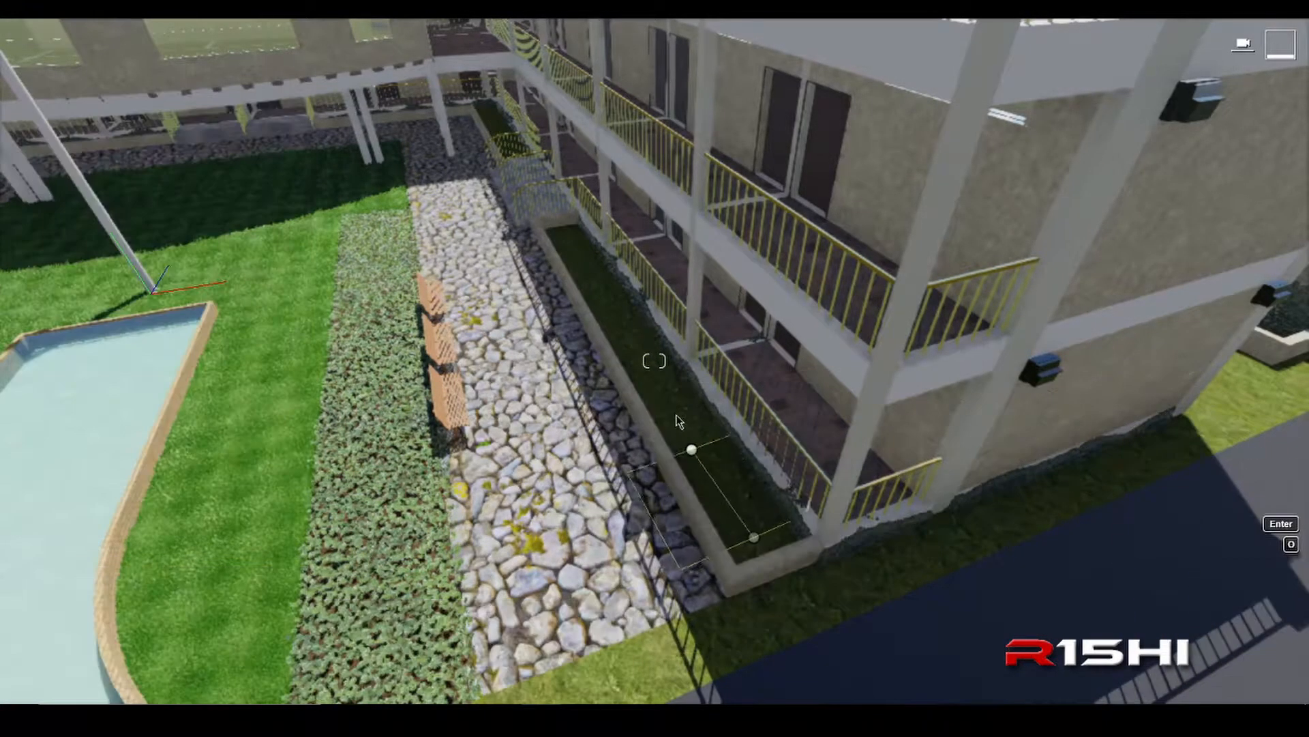
pyautogui.click(560, 228)
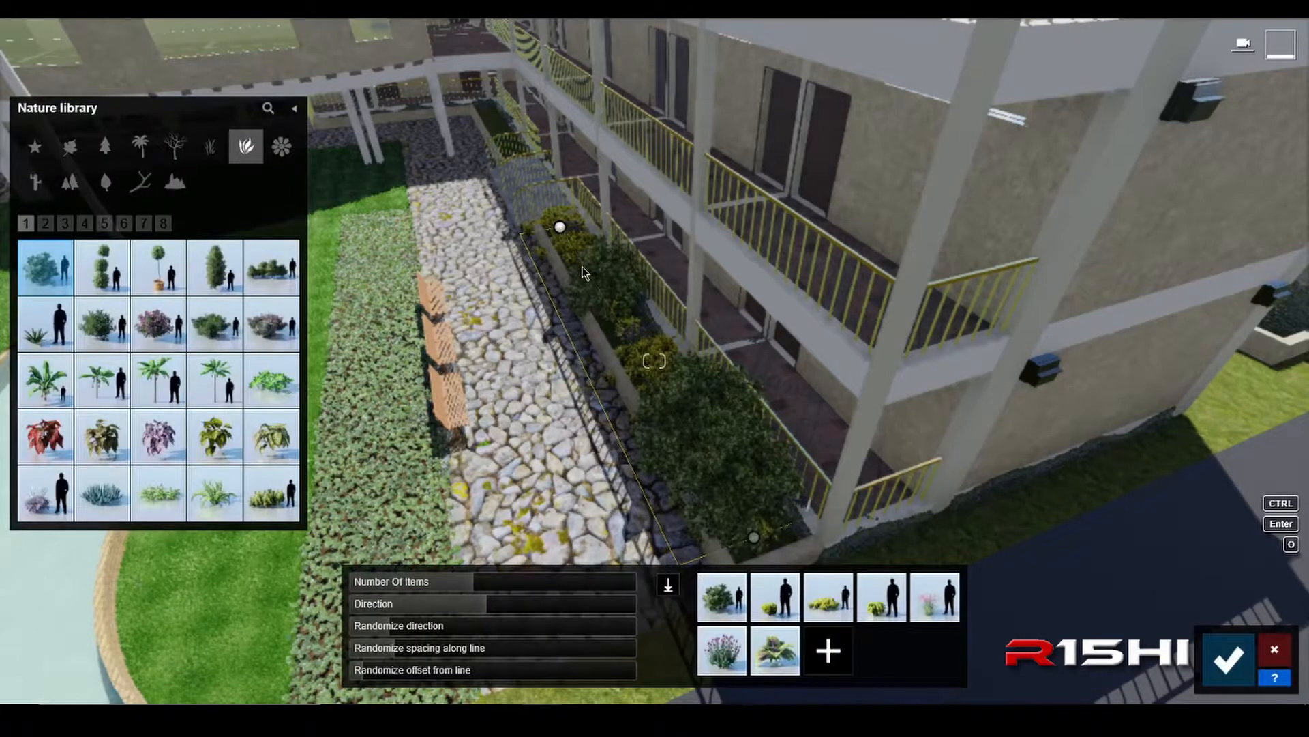
# - Examine the second planter's mixed row at close range and the planting on both wings from above the campus
pyautogui.press('a')
pyautogui.moveTo(555, 367); pyautogui.dragTo(690, 436, button='right')
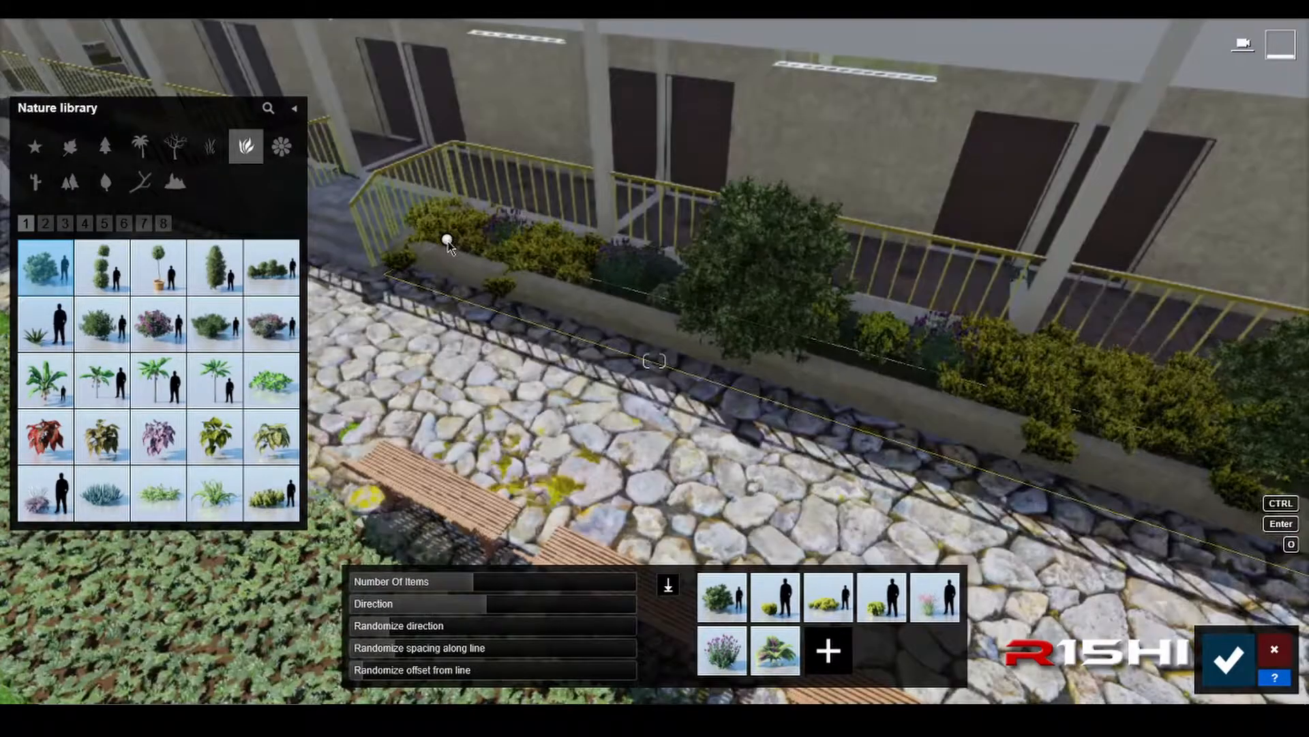
pyautogui.press('d')
pyautogui.press('s')
pyautogui.press('d')
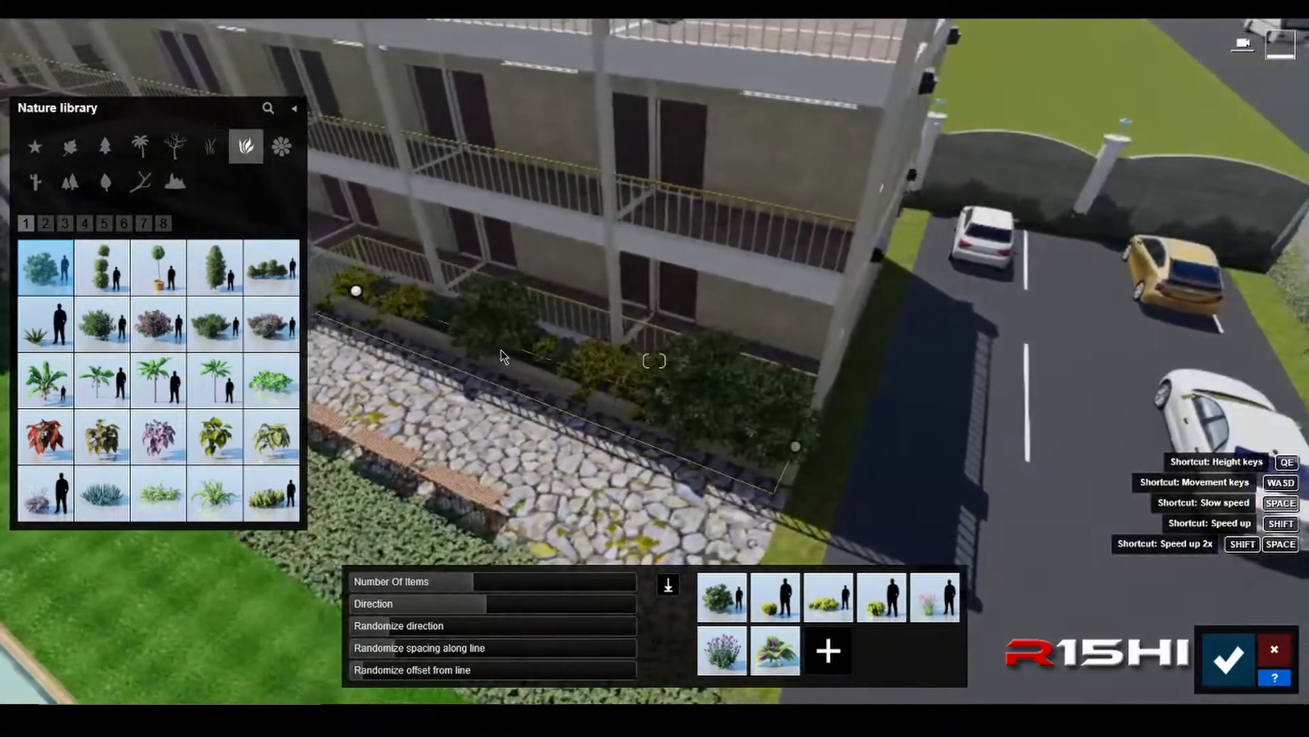
pyautogui.press('s')
pyautogui.hotkey('shift', 's')
pyautogui.hotkey('shift', 's')
pyautogui.moveTo(584, 370); pyautogui.dragTo(457, 369, button='right')
pyautogui.hotkey('shift', 'd')
pyautogui.press('d')
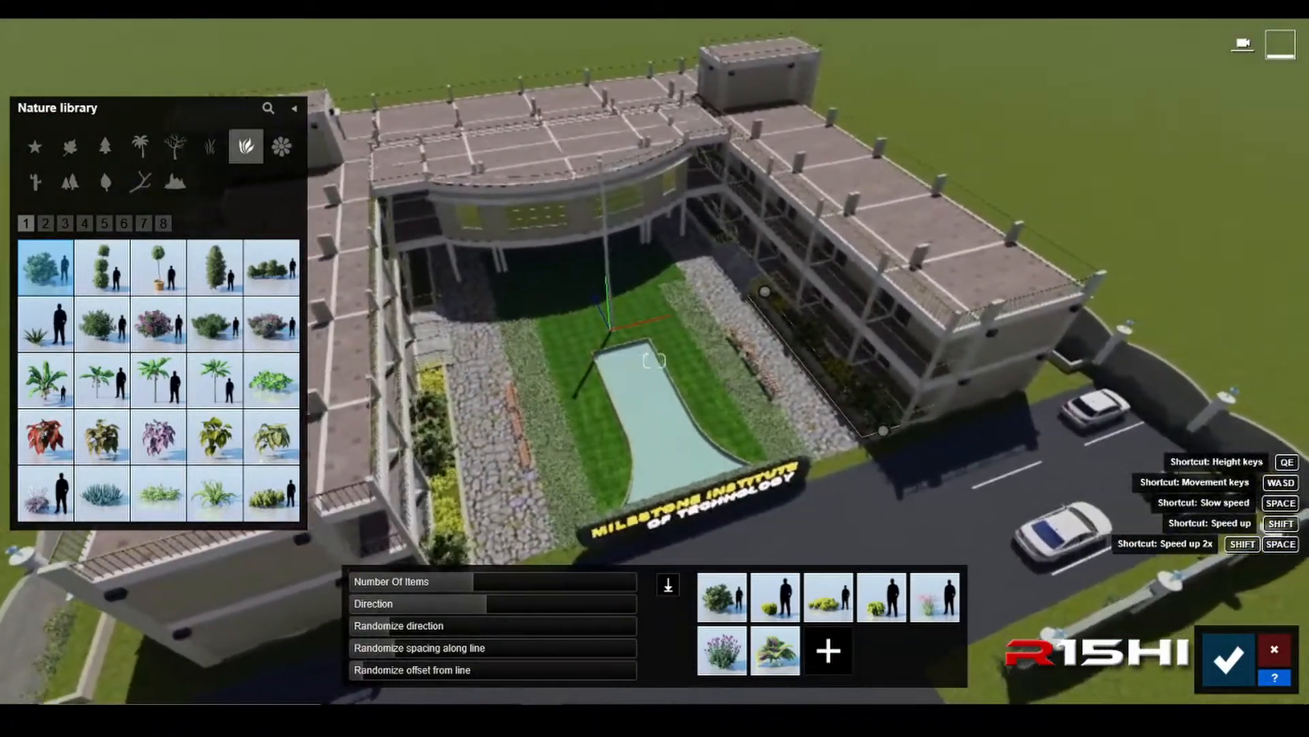
pyautogui.moveTo(538, 389); pyautogui.dragTo(668, 579, button='right')
pyautogui.hotkey('shift', 'w')
pyautogui.press('s')
pyautogui.press('d')
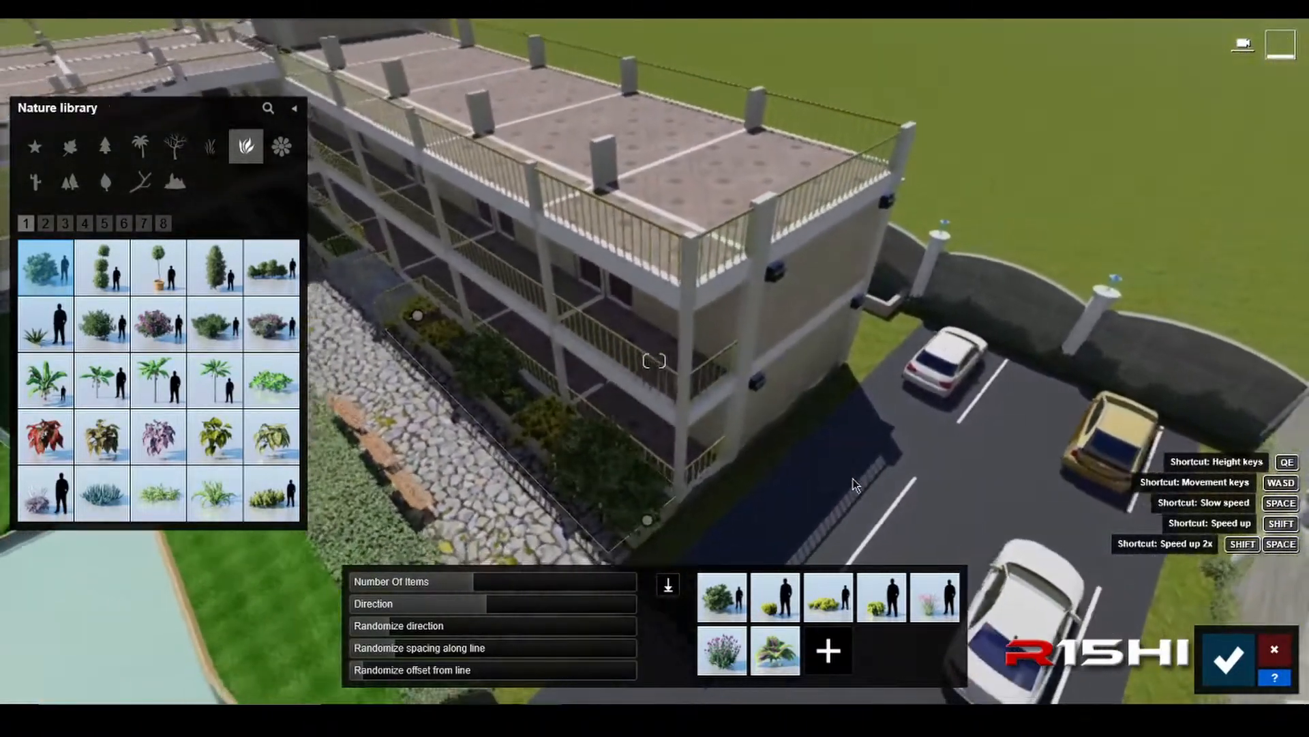
# - Review the planted row beside the wing from above the car park and accept the planting
pyautogui.press('a')
pyautogui.press('w')
pyautogui.press('s')
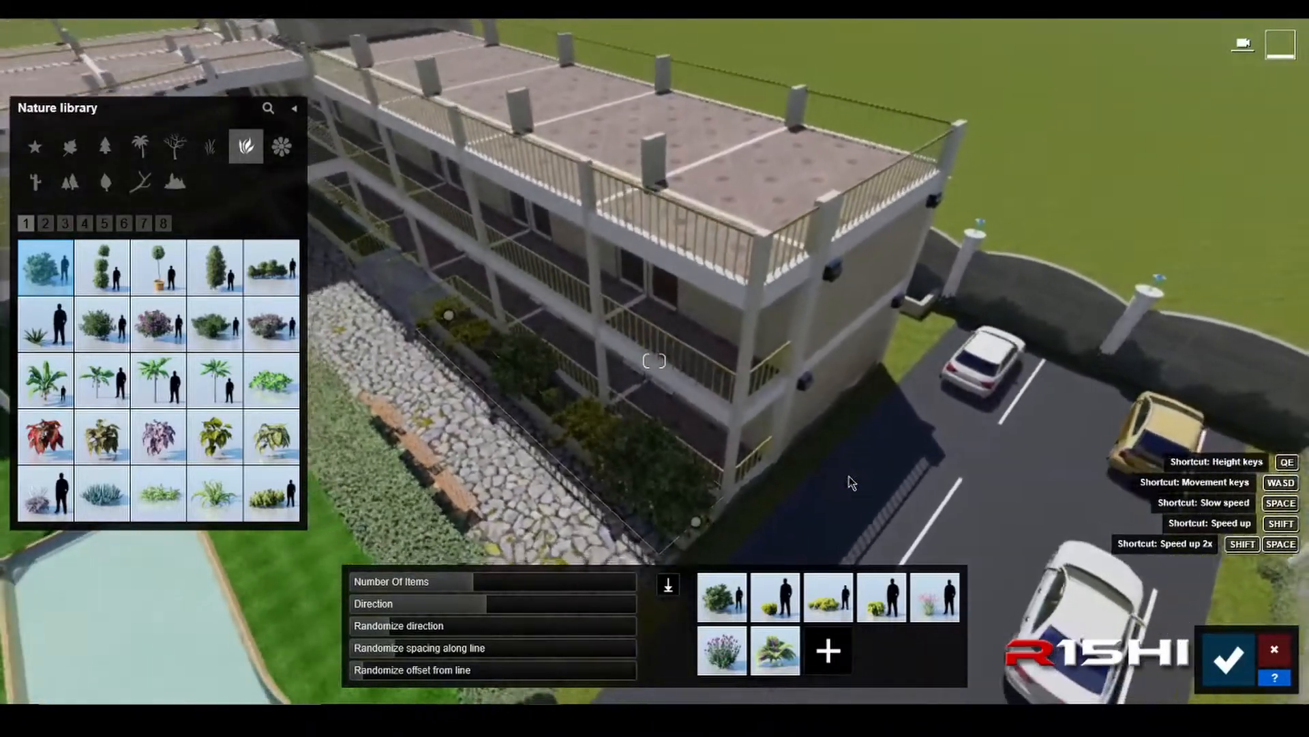
pyautogui.press('s')
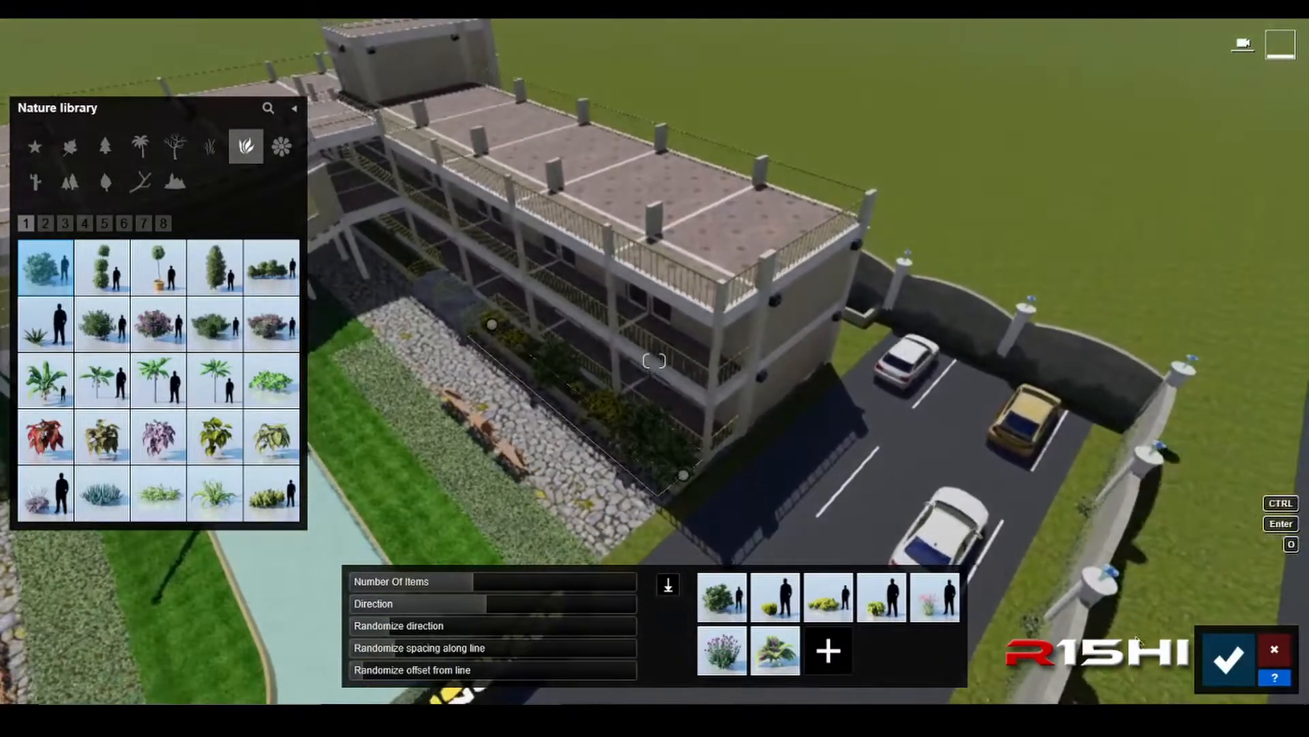
pyautogui.click(1224, 660)
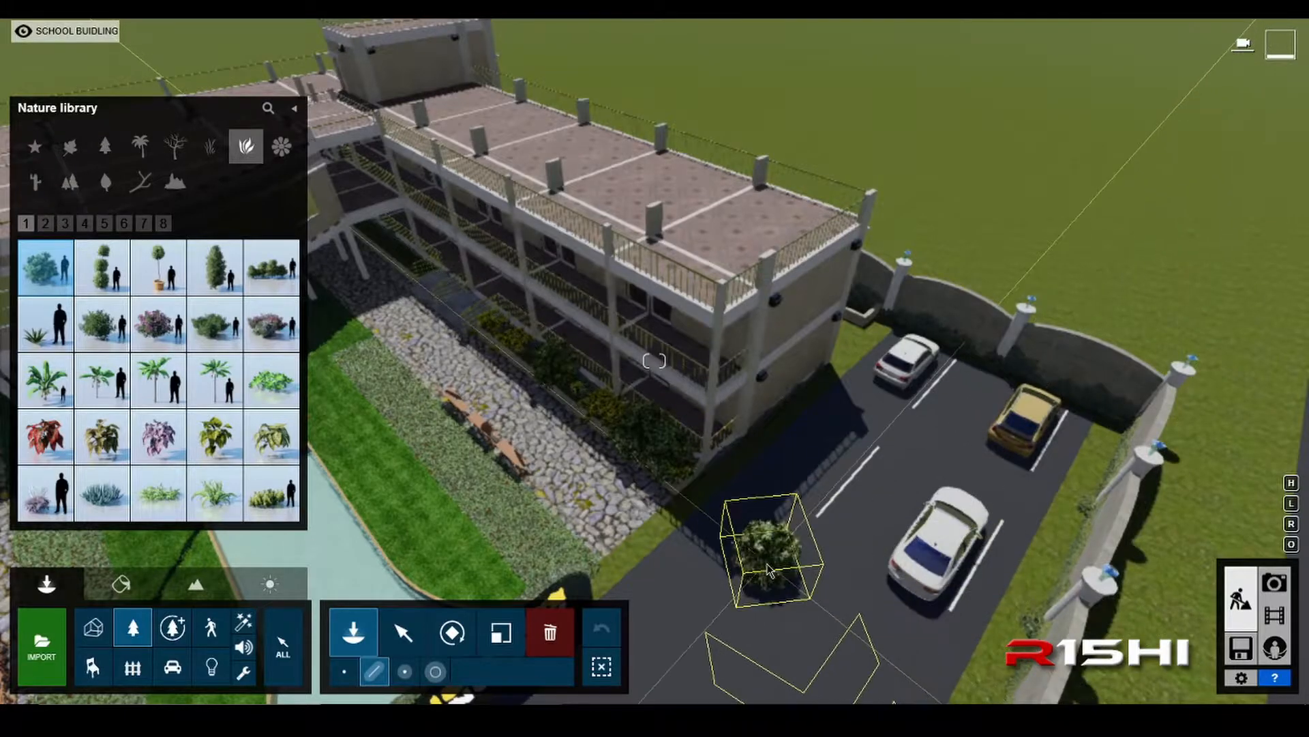
# - Mass-place the shrub mix along the boundary wall behind the gold and white cars, from the wall corner to the end pillar
pyautogui.press('w')
pyautogui.press('s')
pyautogui.moveTo(737, 536); pyautogui.dragTo(1020, 533, button='right')
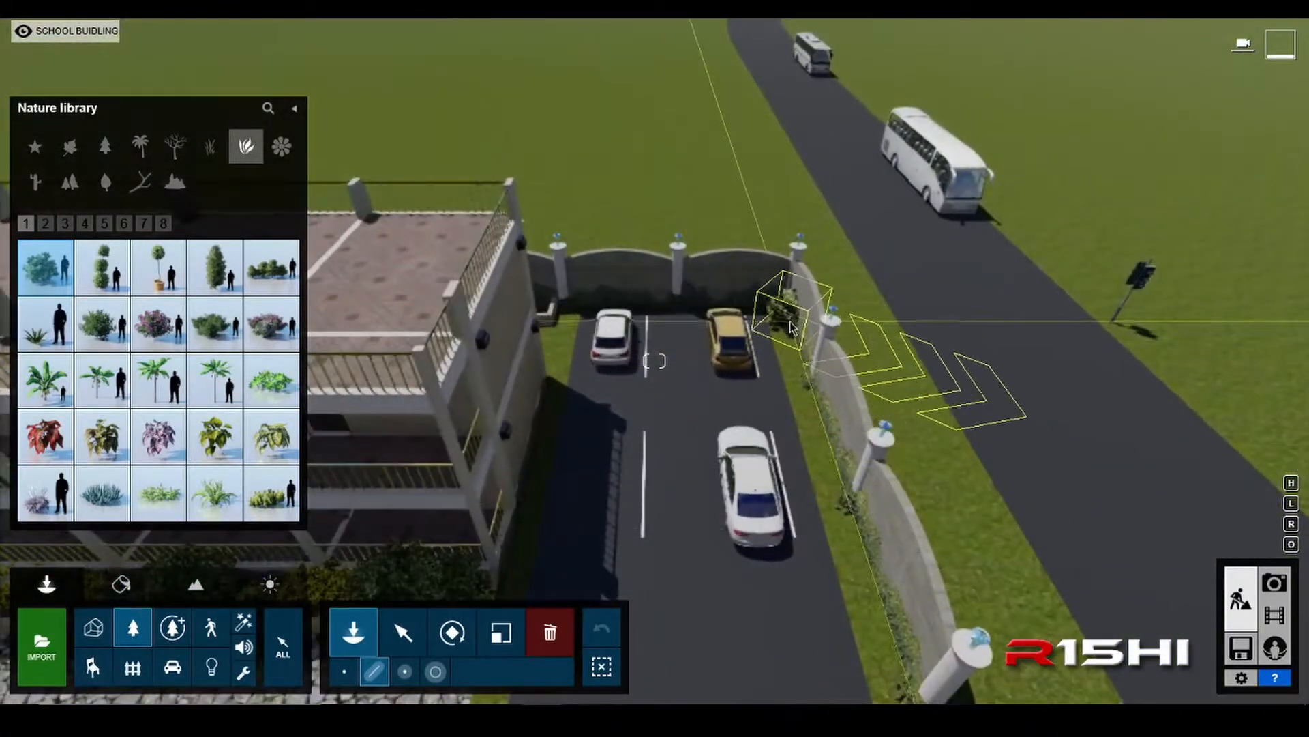
pyautogui.click(784, 319)
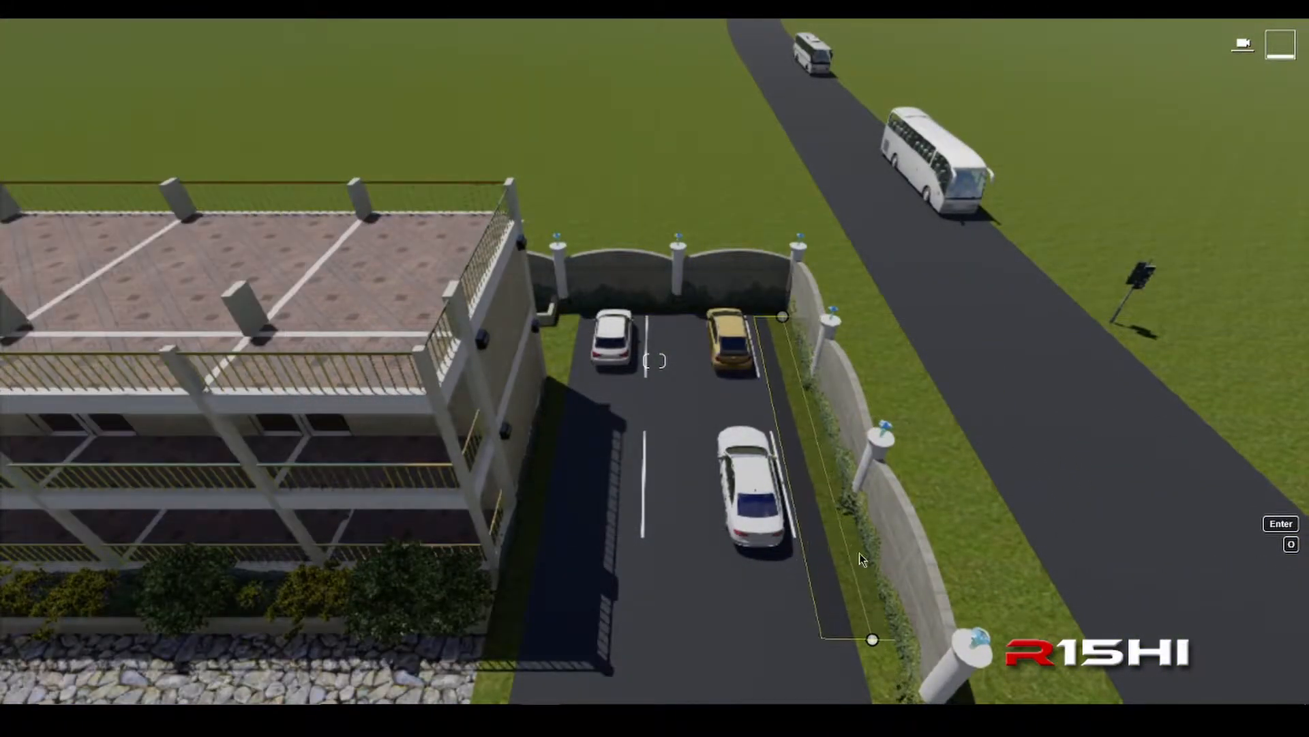
pyautogui.press('s')
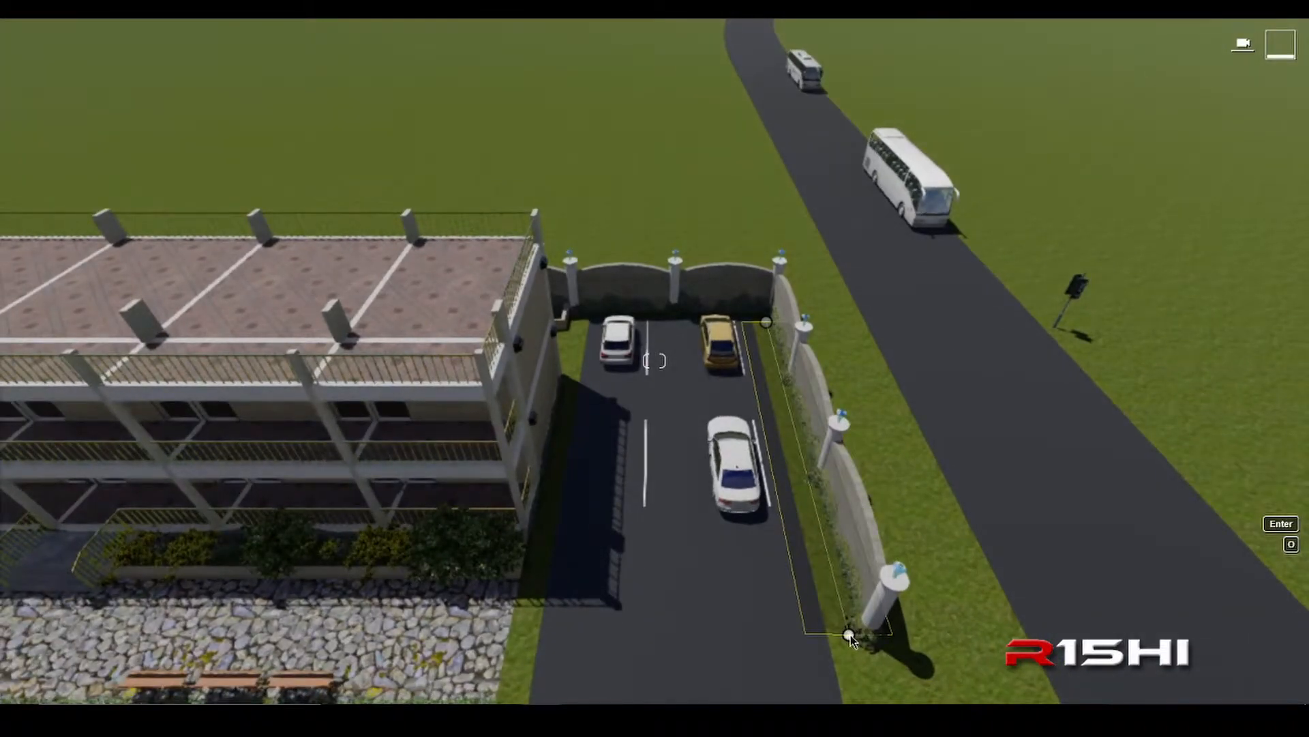
pyautogui.click(849, 635)
pyautogui.press('d')
pyautogui.moveTo(649, 512); pyautogui.dragTo(706, 539, button='right')
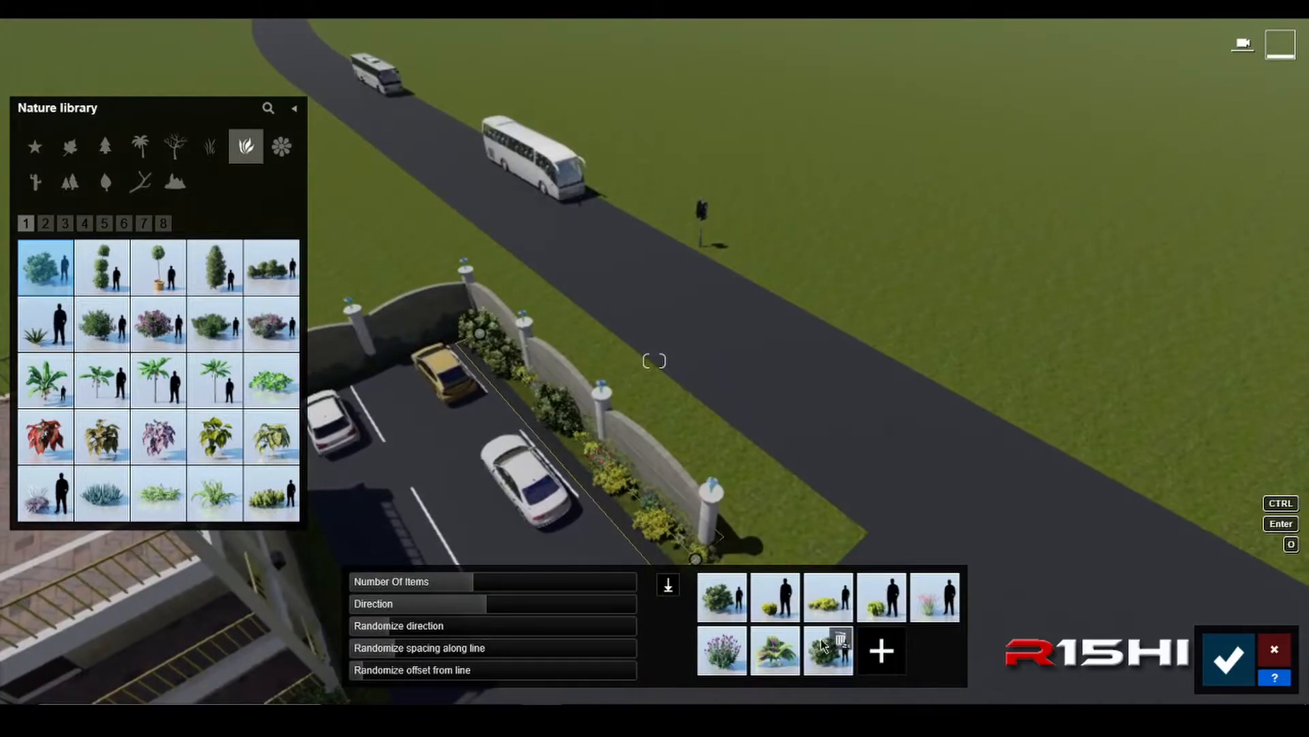
# - Remove one yellow-flowered shrub and both large green bushes from the mass-placement mix
pyautogui.doubleClick(788, 586)
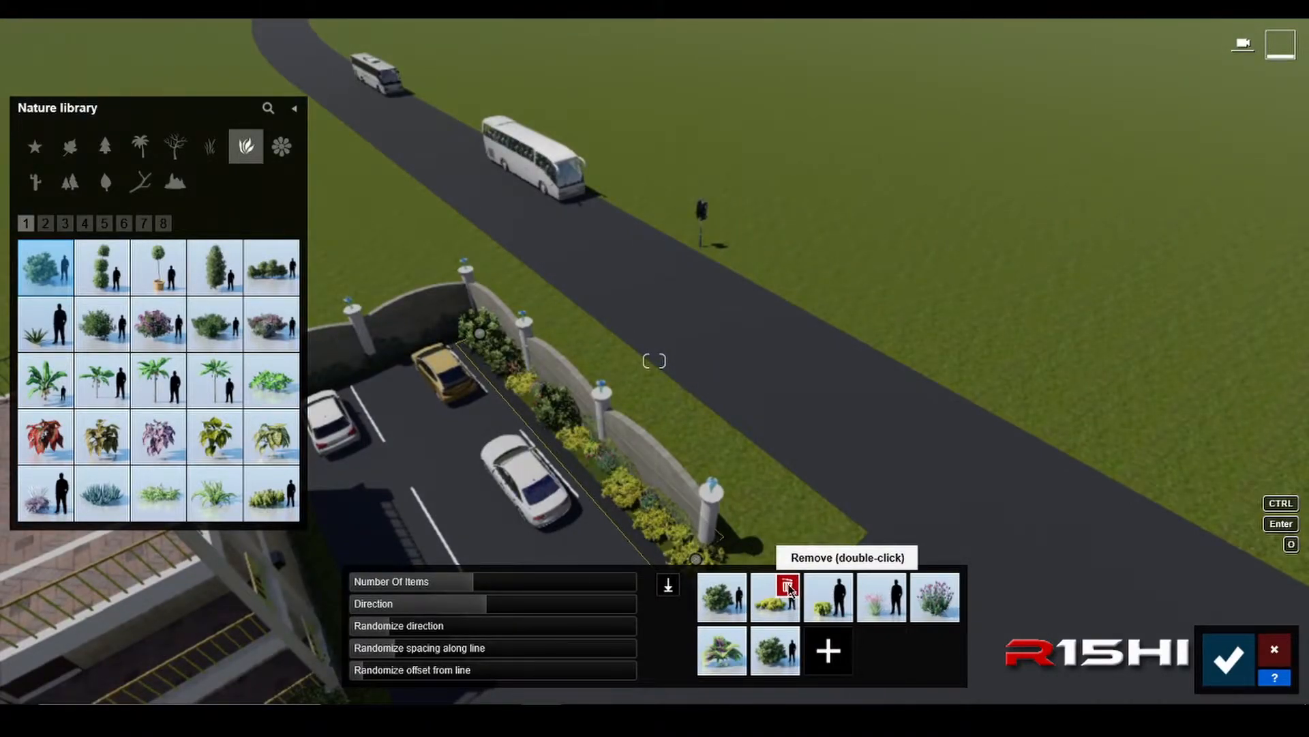
pyautogui.doubleClick(735, 587)
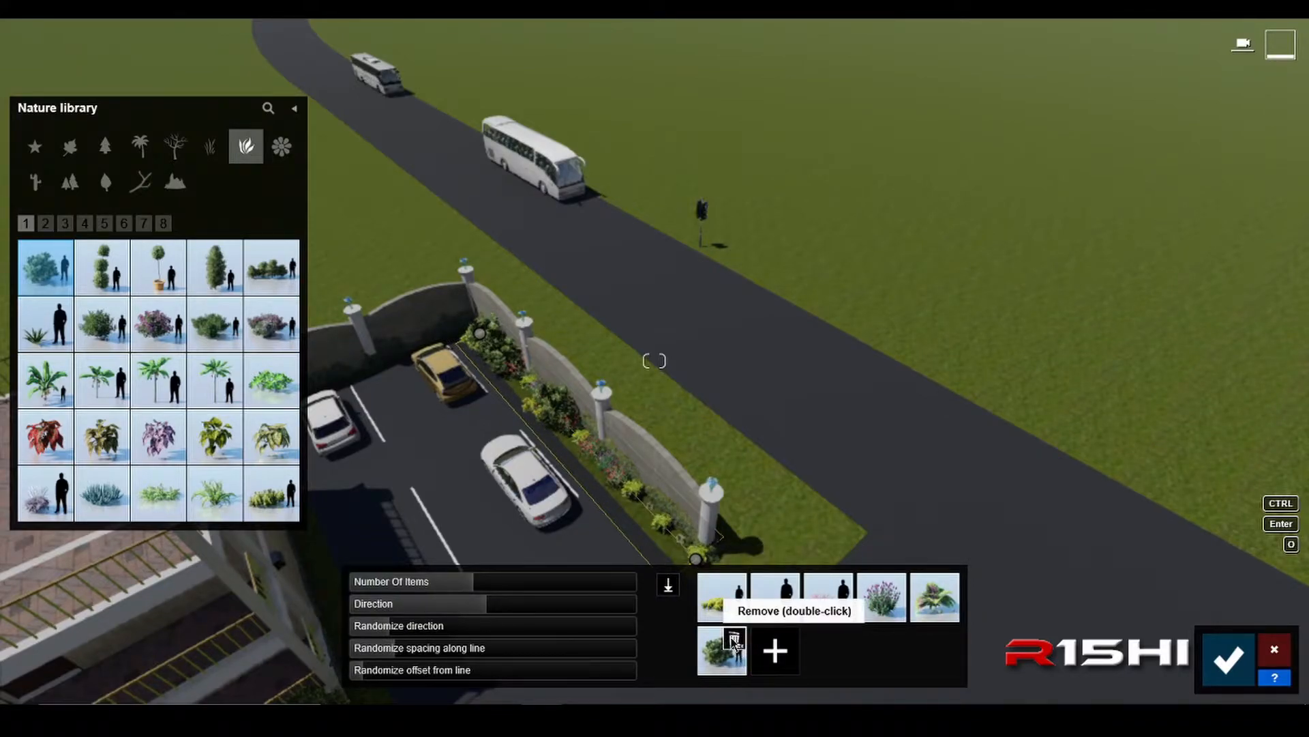
pyautogui.doubleClick(734, 641)
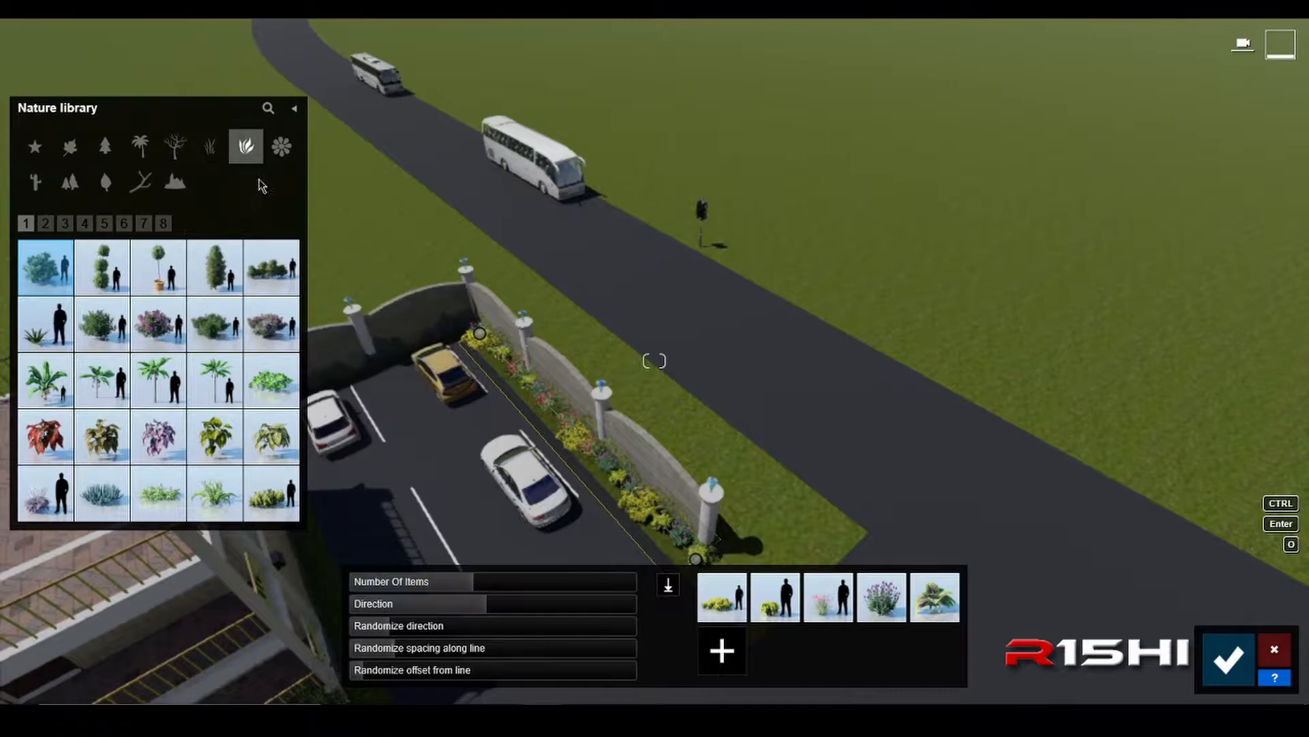
# - Add three flowers to the mix from the flower category: a pink one, a magenta one and a purple-pink cluster
pyautogui.click(275, 151)
pyautogui.moveTo(101, 277)
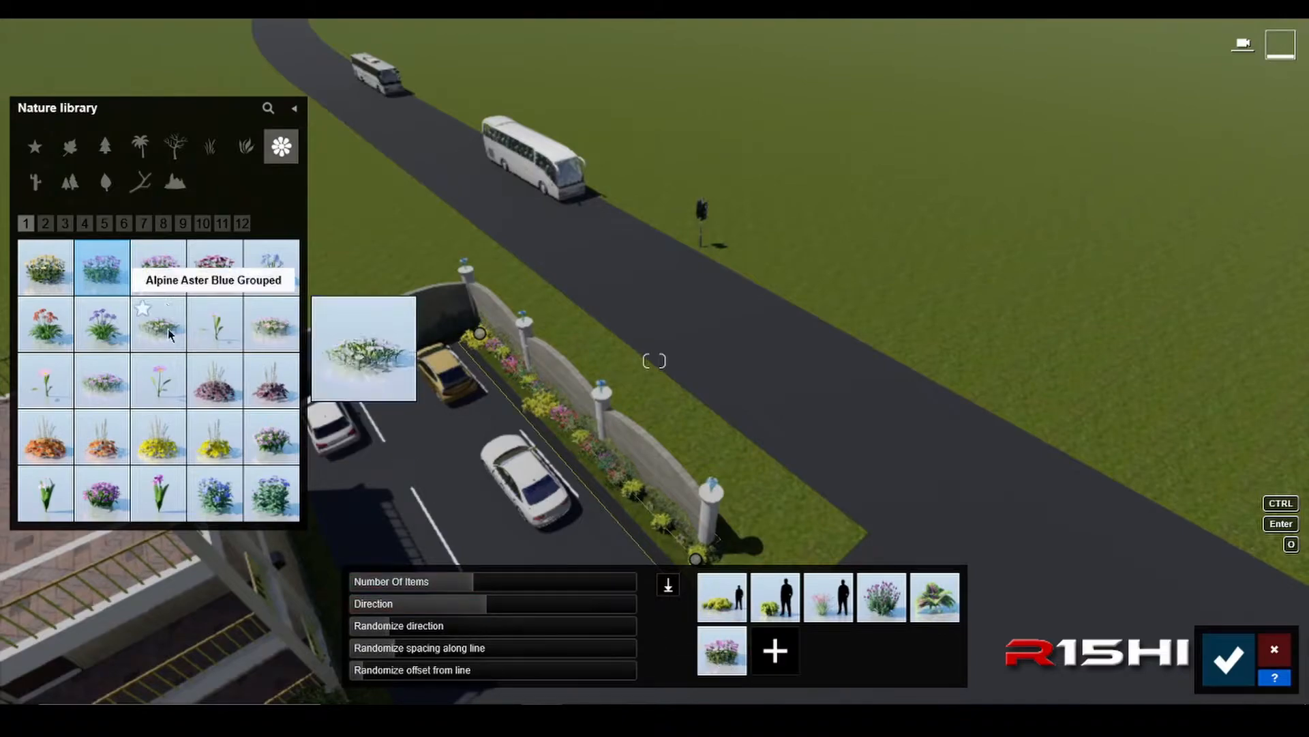
pyautogui.click(215, 268)
pyautogui.click(776, 650)
pyautogui.click(720, 601)
pyautogui.click(104, 492)
pyautogui.click(822, 651)
# - Inspect the wall-side flower bed up close and add the bushy blue flowering plant to the mix
pyautogui.press('w')
pyautogui.moveTo(551, 509); pyautogui.dragTo(592, 476, button='middle')
pyautogui.scroll(2, 619, 415)
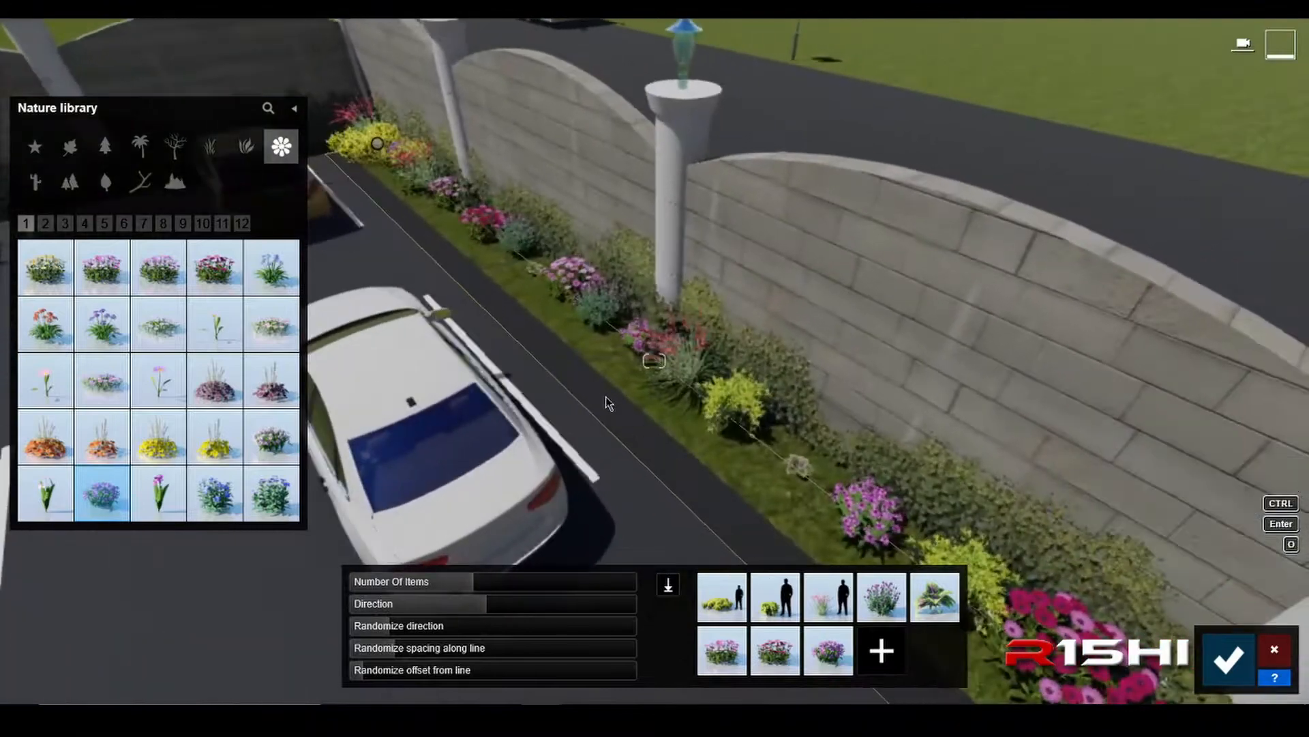
pyautogui.scroll(-2, 607, 392)
pyautogui.click(272, 492)
pyautogui.click(882, 650)
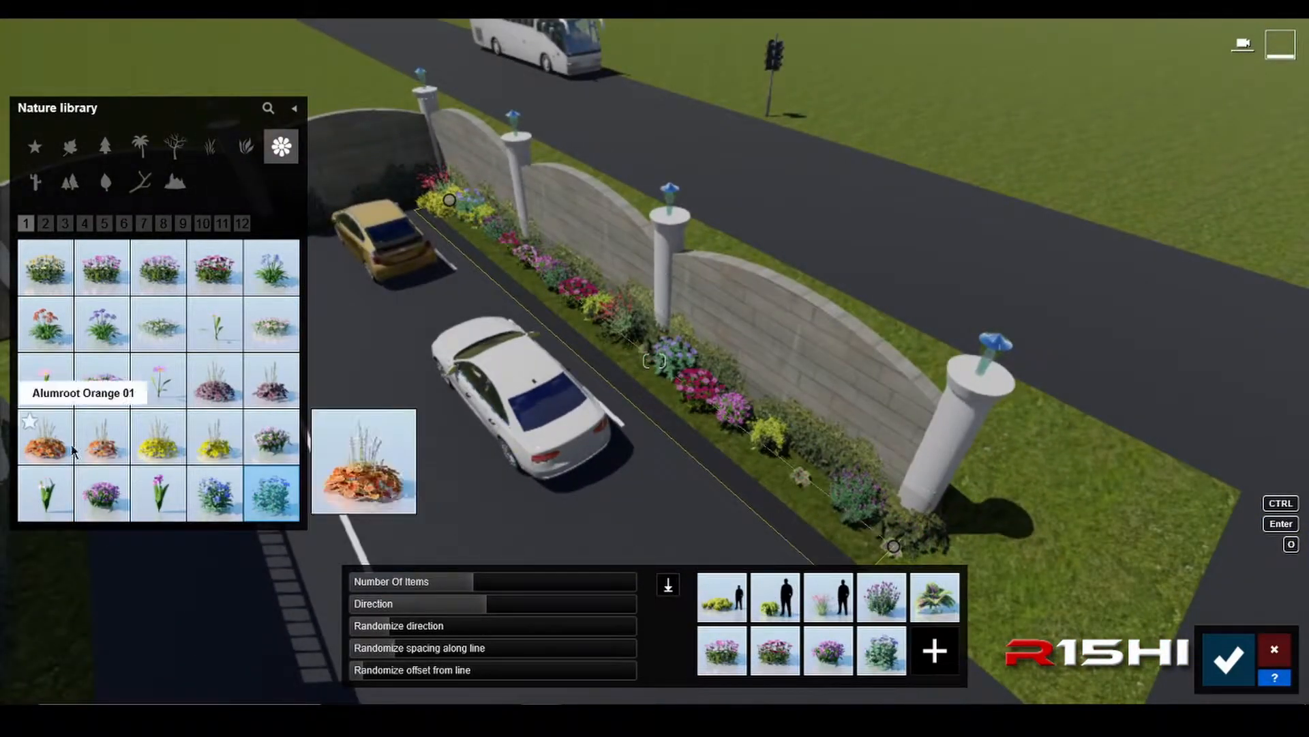
# - Add the tall blue-purple flowering shrub and the red tulips Flower Decoration 008 x1 to the mix
pyautogui.click(45, 223)
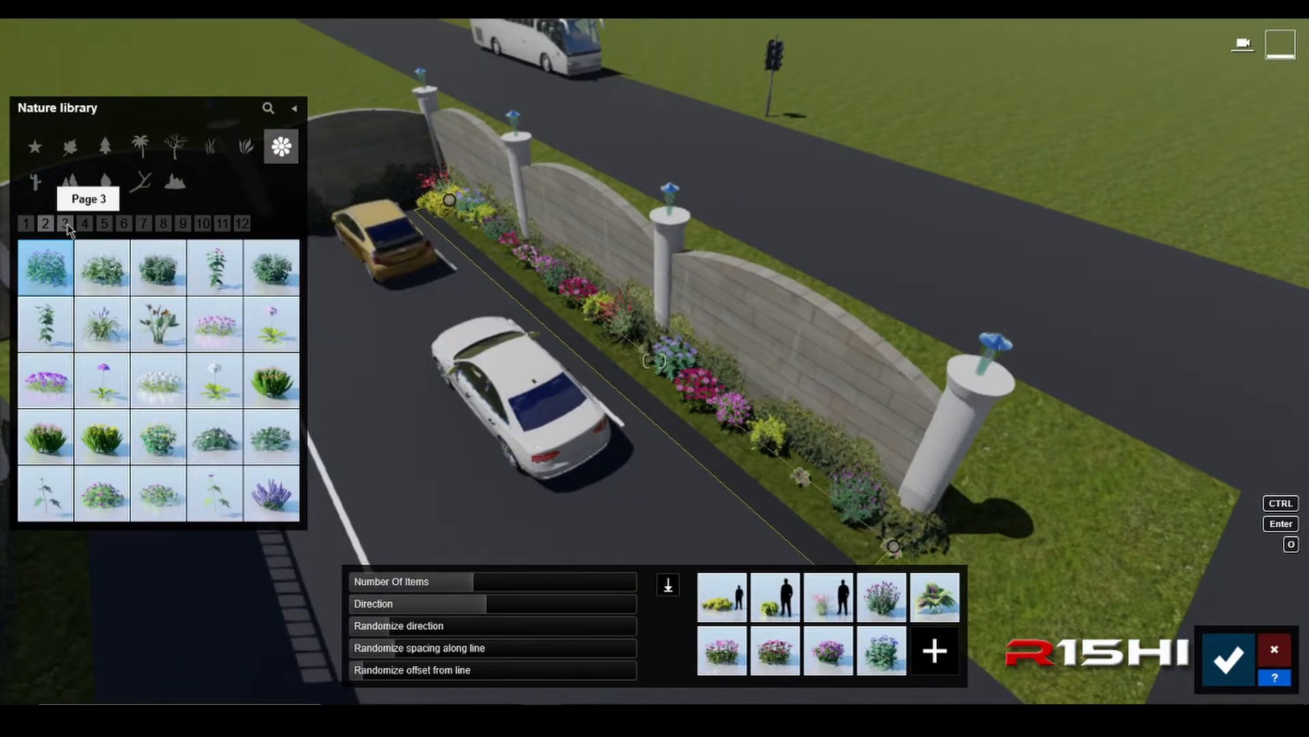
pyautogui.click(65, 223)
pyautogui.click(45, 267)
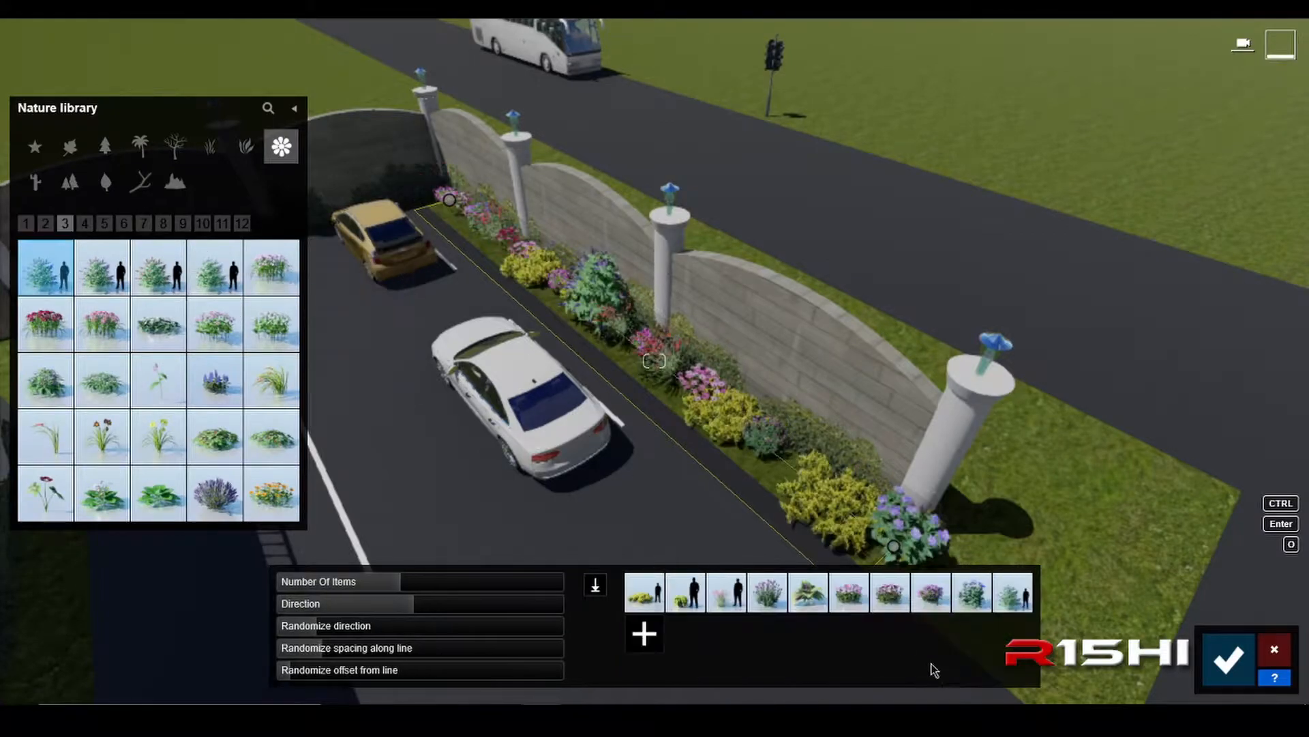
pyautogui.click(83, 224)
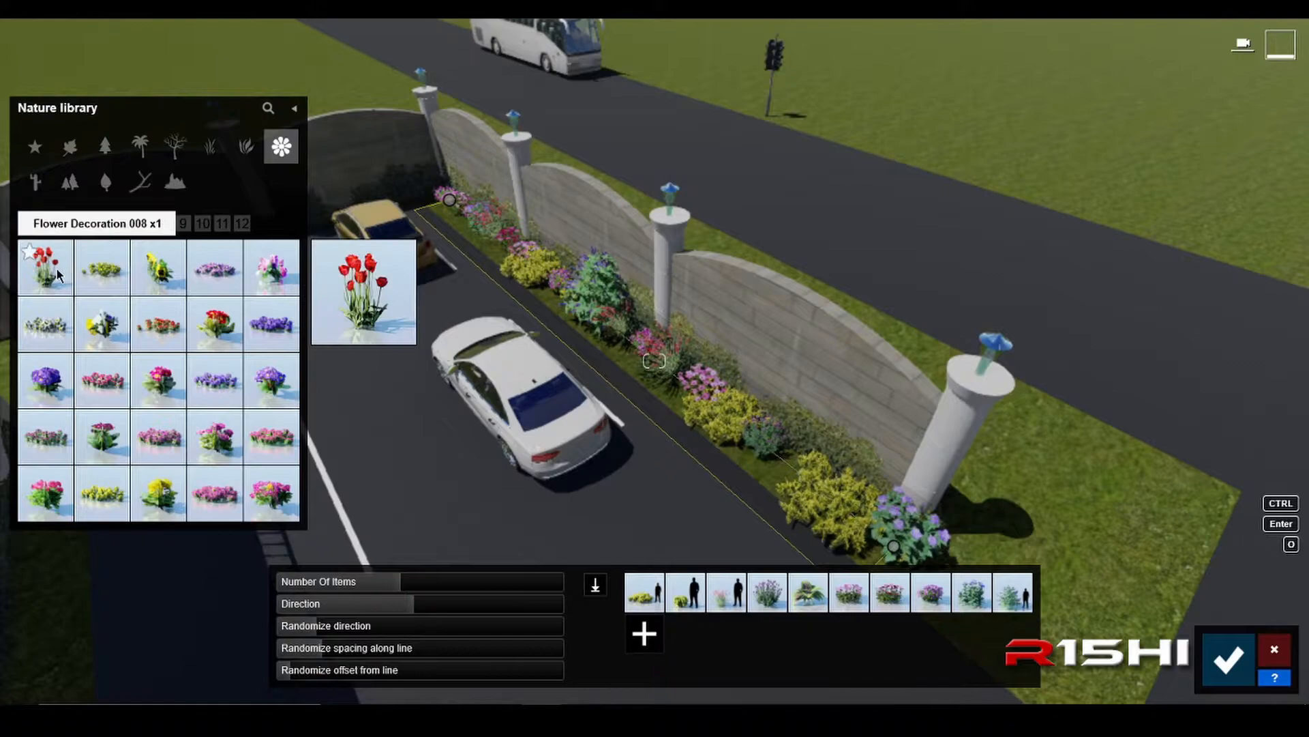
pyautogui.click(637, 632)
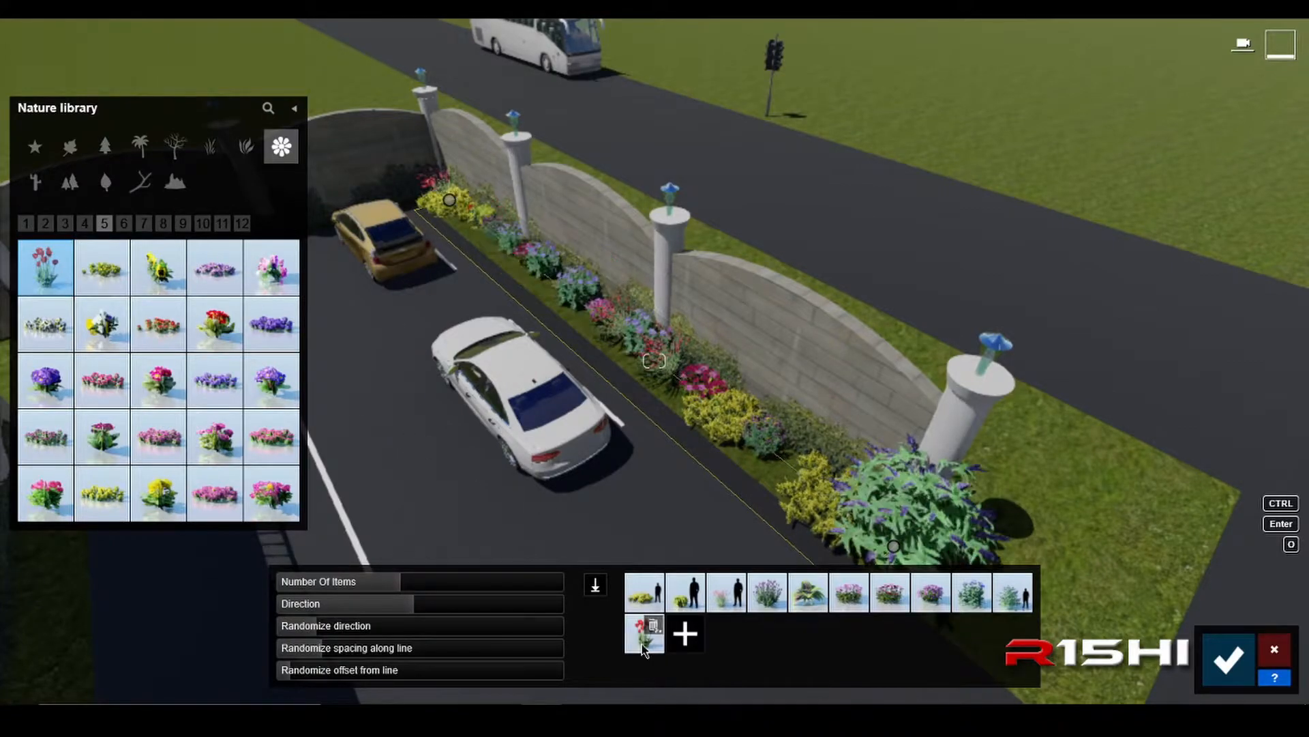
# - Slightly increase the number of items in the wall-side flower row, review it from above and accept the planting
pyautogui.press('s')
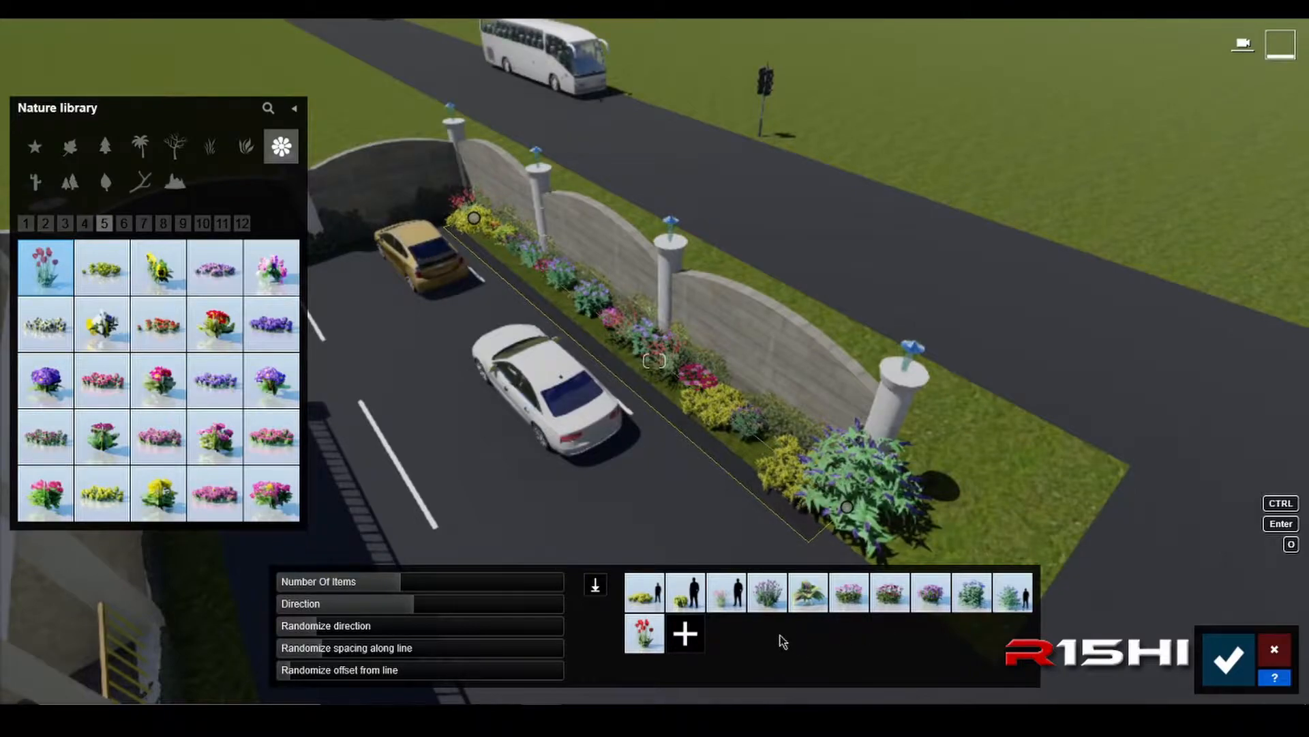
pyautogui.moveTo(403, 591); pyautogui.dragTo(426, 585)
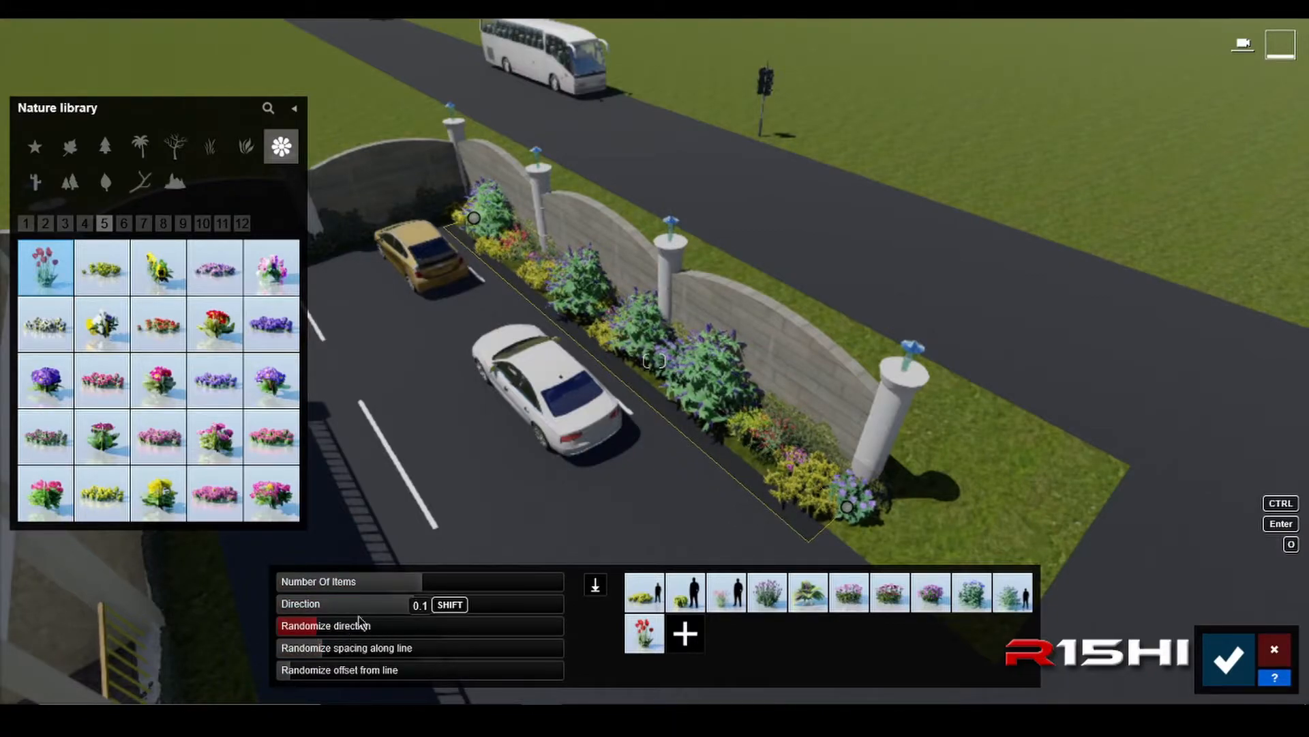
pyautogui.press('s')
pyautogui.moveTo(716, 517)
pyautogui.mouseDown(button='right')
pyautogui.moveTo(655, 454)
pyautogui.moveTo(696, 488)
pyautogui.moveTo(770, 512)
pyautogui.moveTo(728, 509)
pyautogui.mouseUp(button='right')
pyautogui.press('w')
pyautogui.press('s')
pyautogui.press('d')
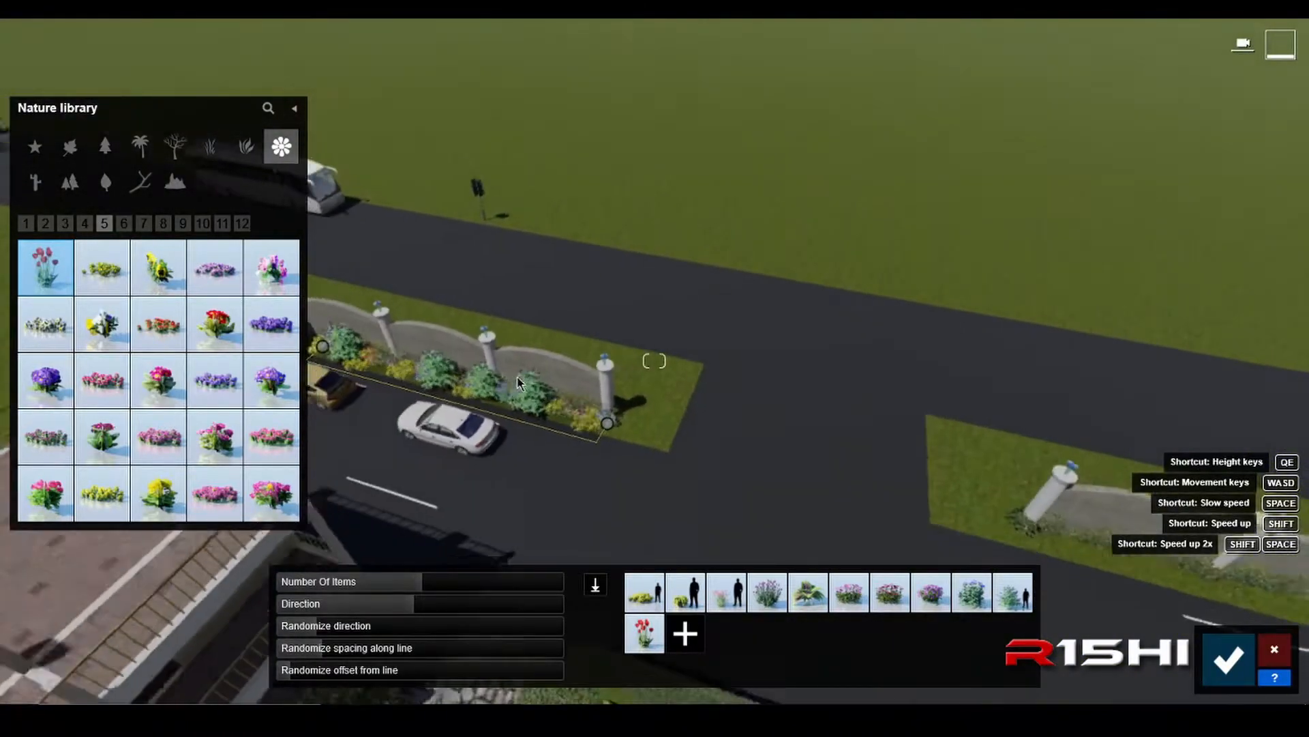
pyautogui.press('s')
pyautogui.press('d')
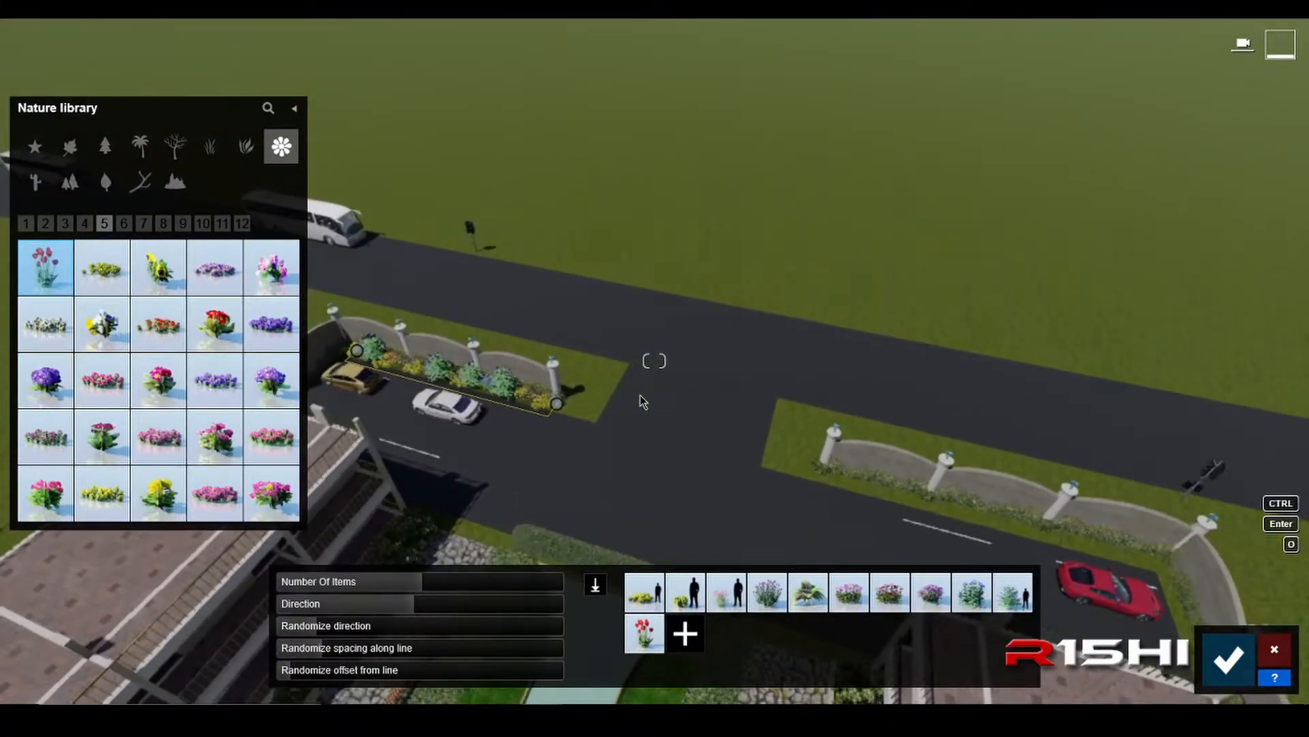
pyautogui.click(1248, 669)
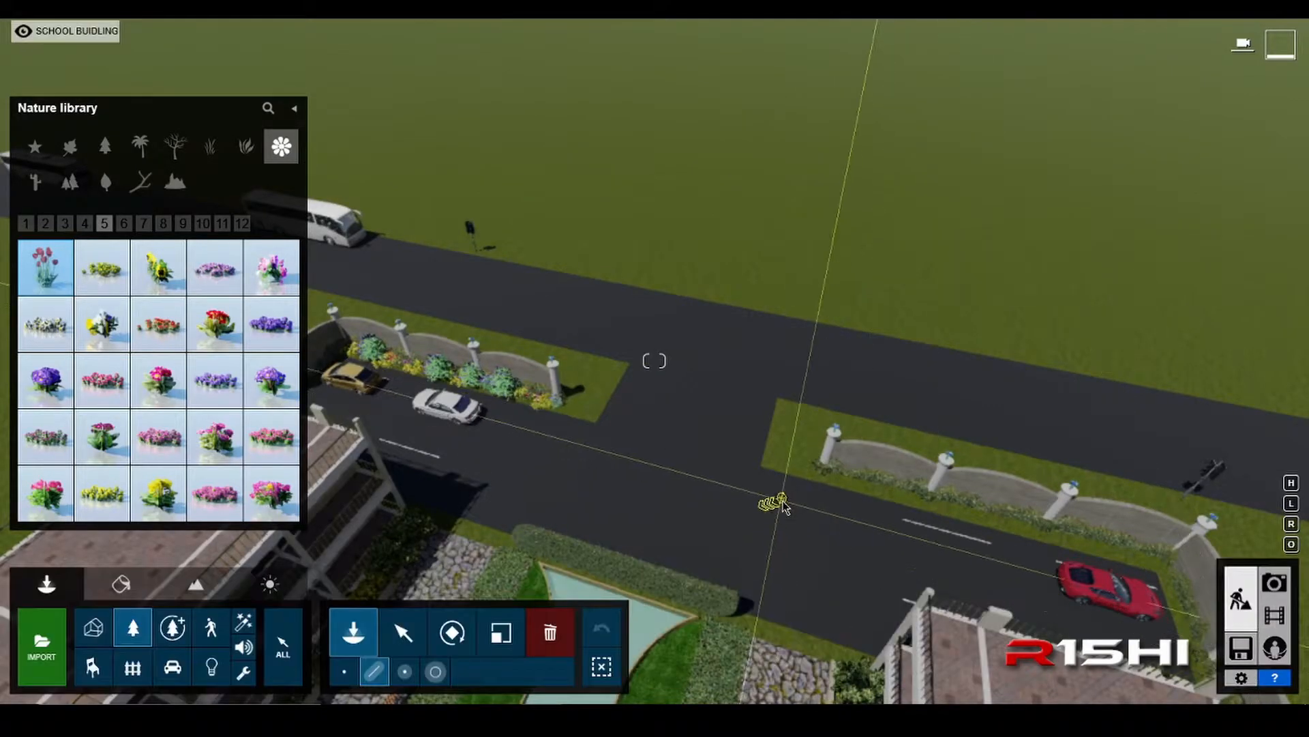
# - Mass-place the flower mix along the other front boundary wall, from the entrance pillar to the corner behind the red sports car
pyautogui.press('a')
pyautogui.press('a')
pyautogui.moveTo(791, 496); pyautogui.dragTo(632, 468, button='right')
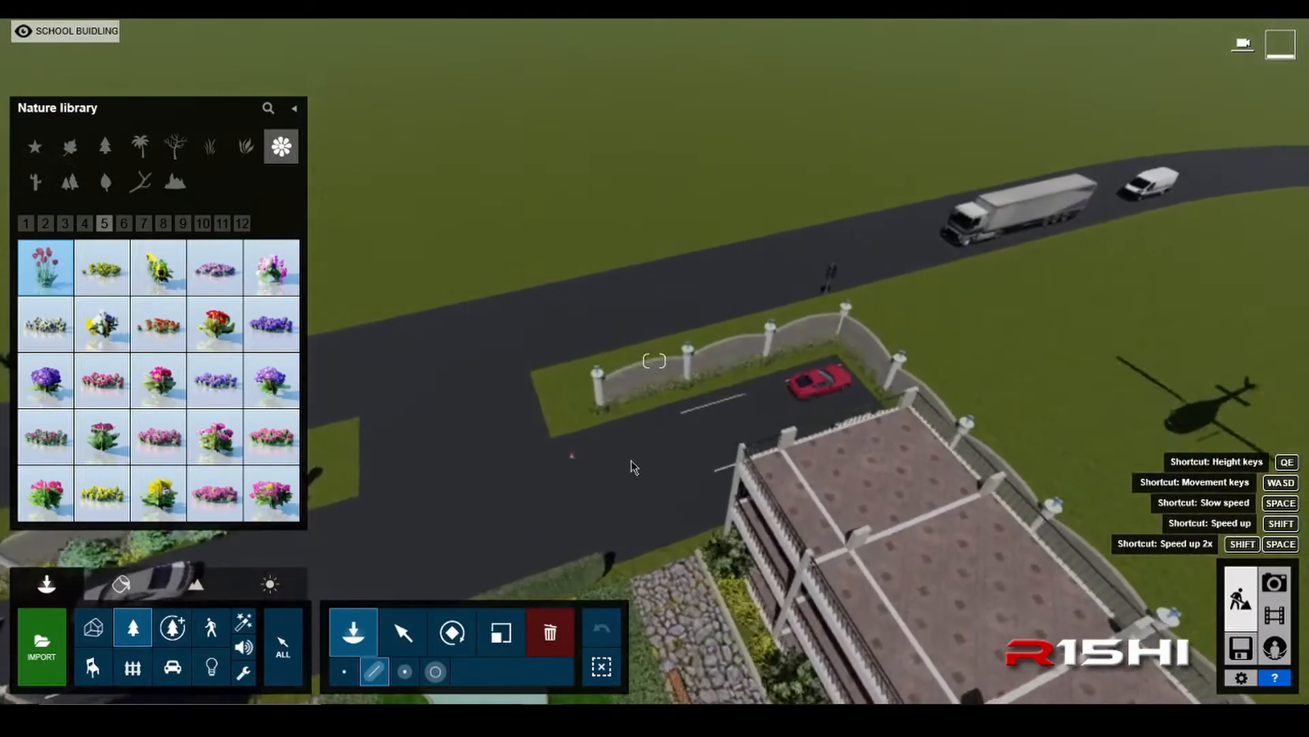
pyautogui.press('w')
pyautogui.press('w')
pyautogui.press('d')
pyautogui.press('s')
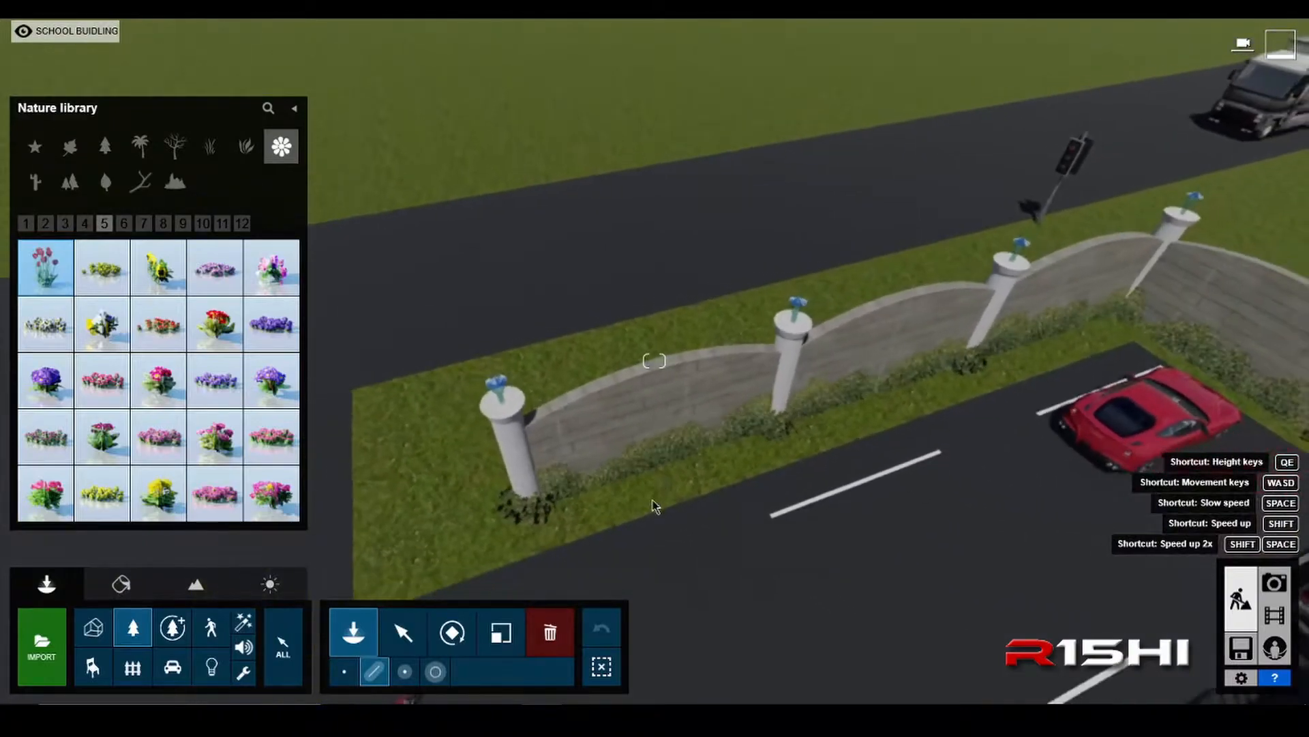
pyautogui.click(543, 526)
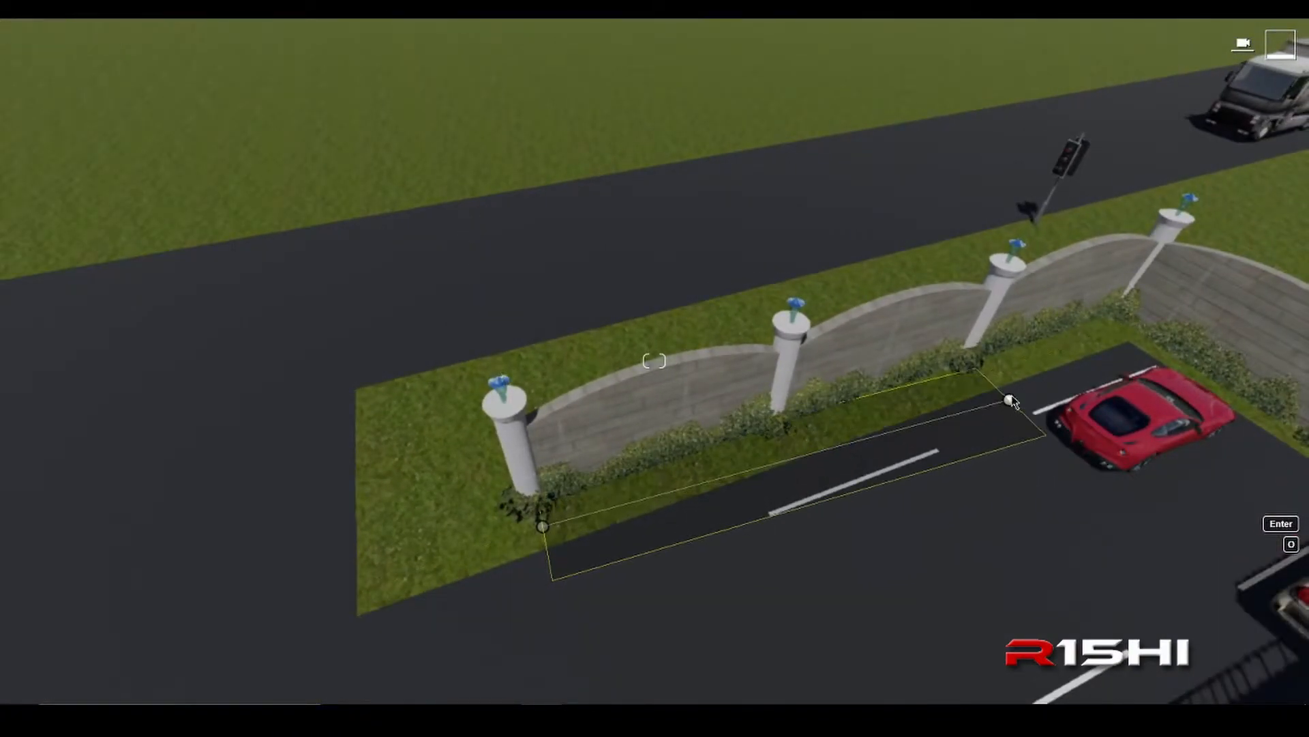
pyautogui.click(1120, 323)
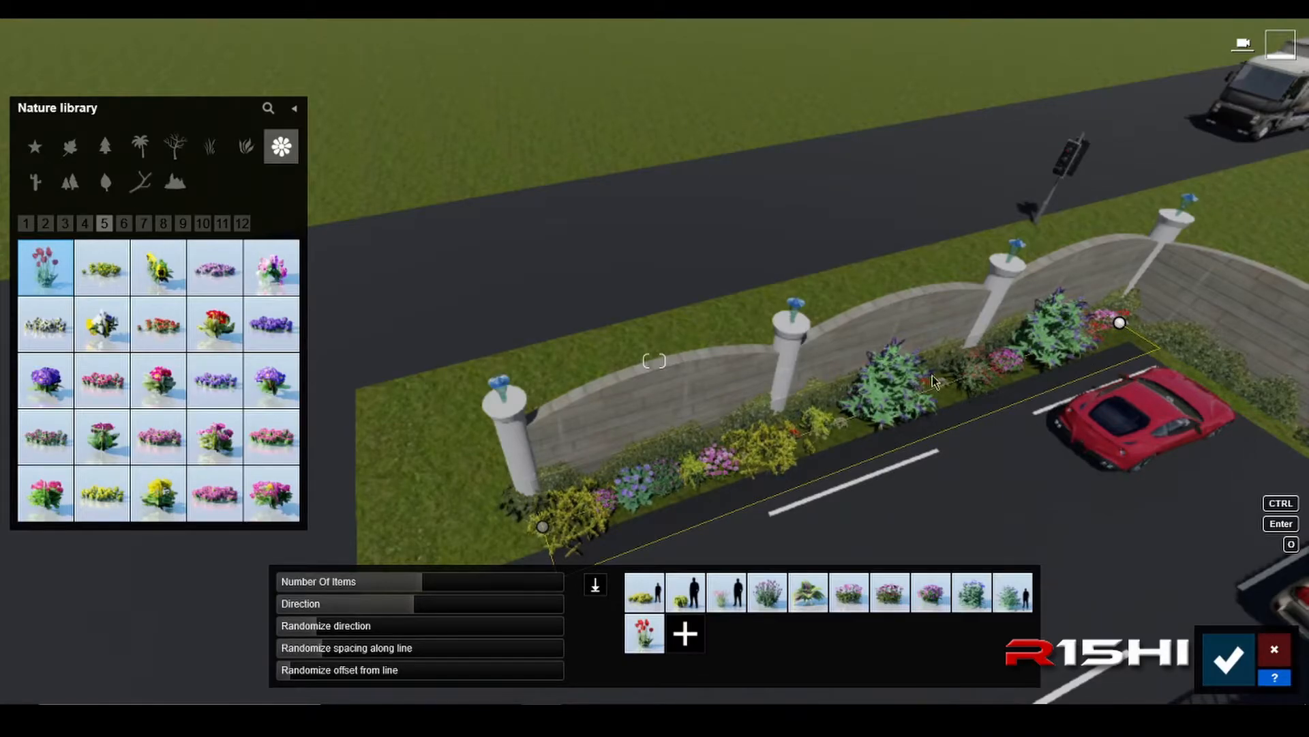
# - Review and accept the flower row beside the red sports car, keeping plant placement mode active
pyautogui.press('s')
pyautogui.moveTo(847, 288); pyautogui.dragTo(842, 289, button='right')
pyautogui.press('w')
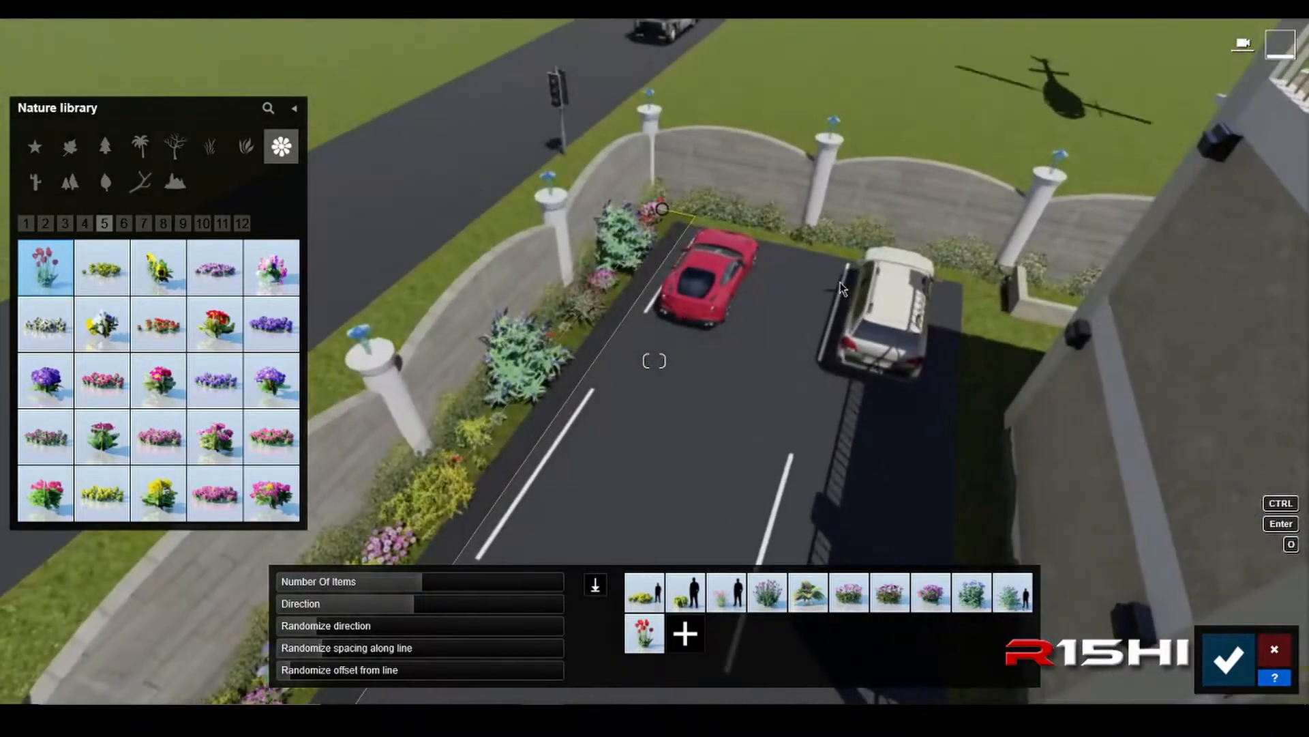
pyautogui.press('Return')
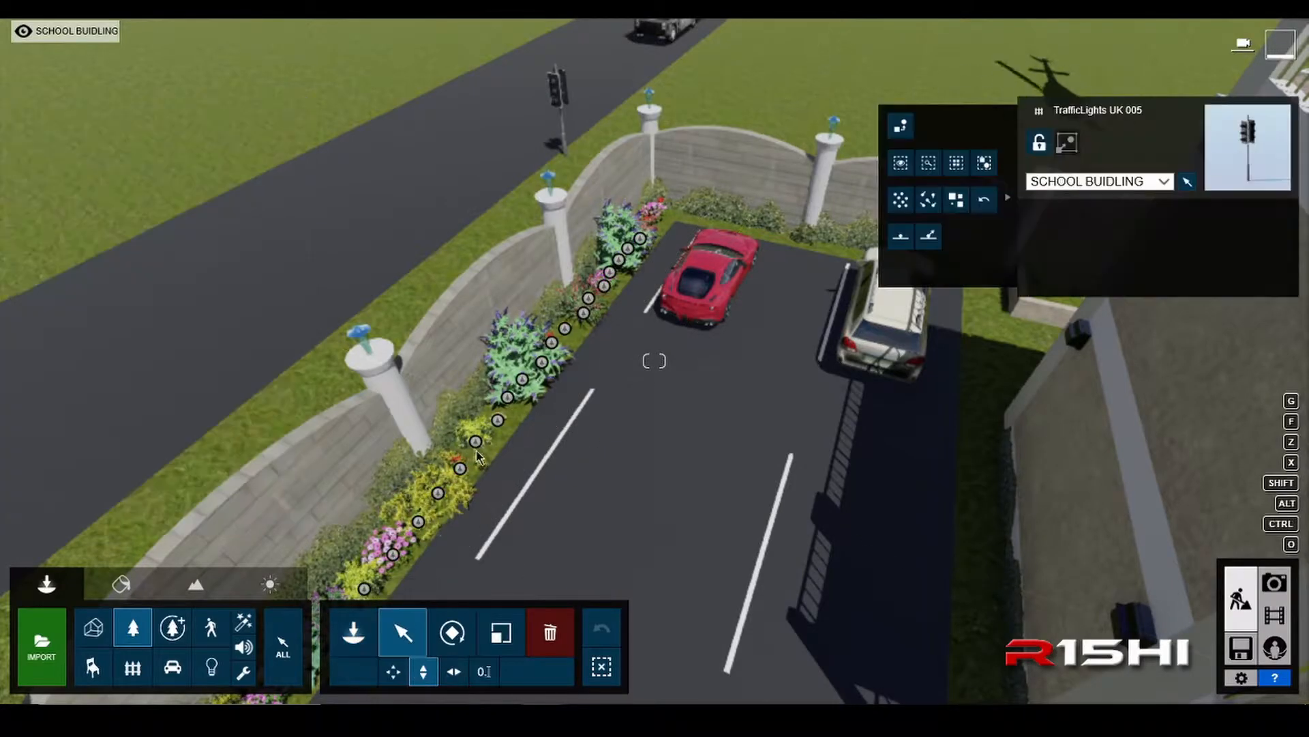
pyautogui.press('s')
pyautogui.click(368, 635)
# - Examine the campus front from above and the narrow planter between the side boundary wall and the wing
pyautogui.press('w')
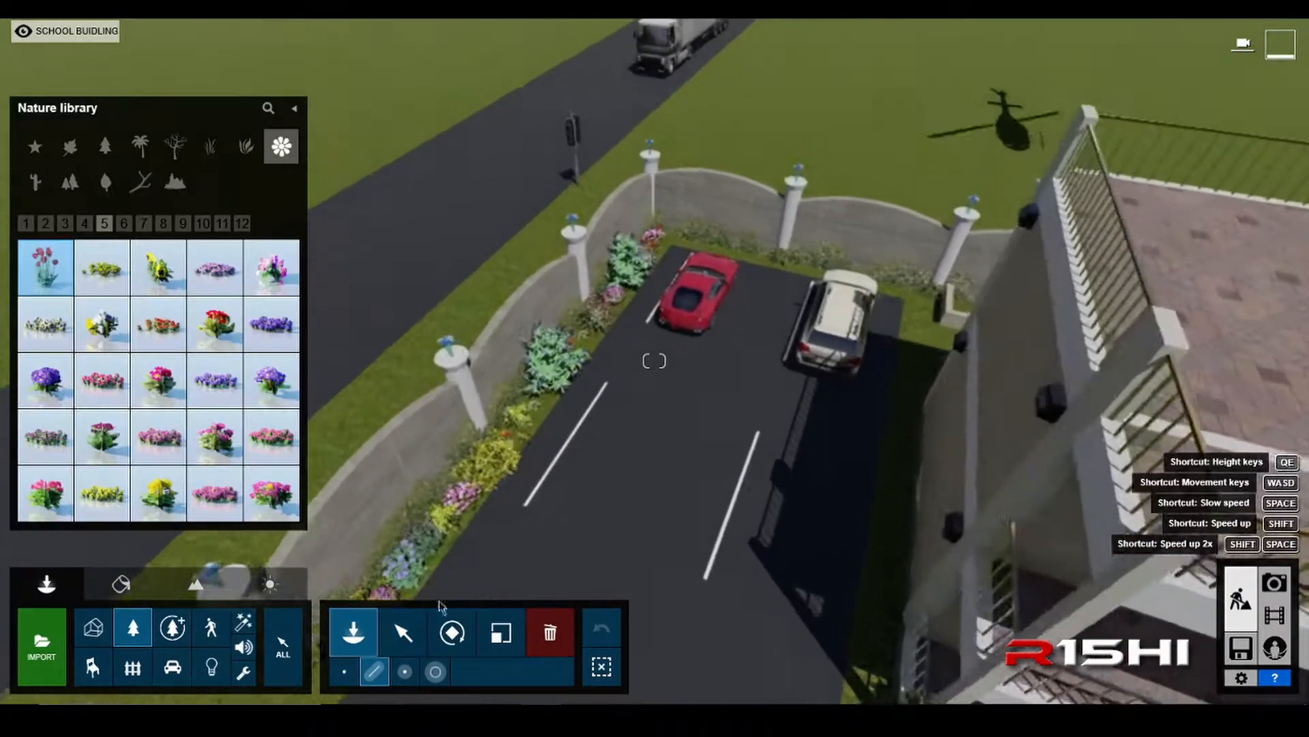
pyautogui.moveTo(706, 440); pyautogui.dragTo(729, 326, button='right')
pyautogui.press('s')
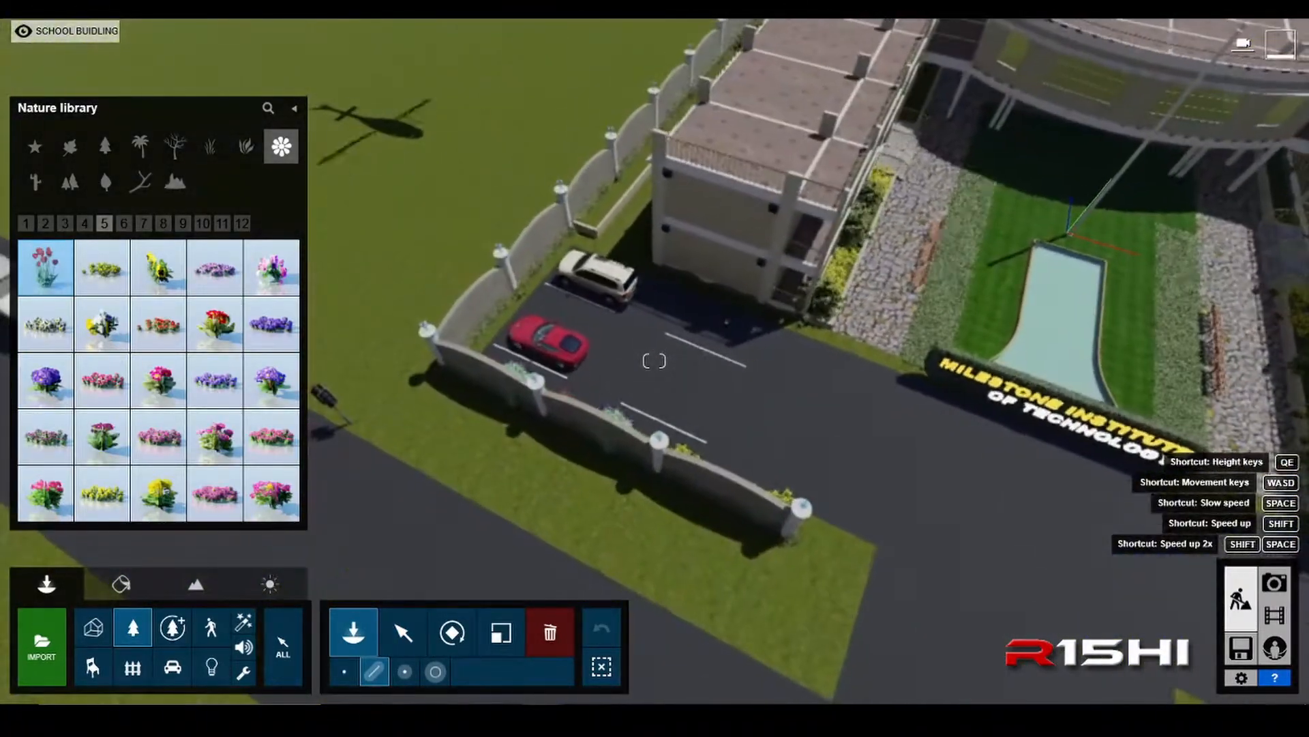
pyautogui.press('s')
pyautogui.press('s')
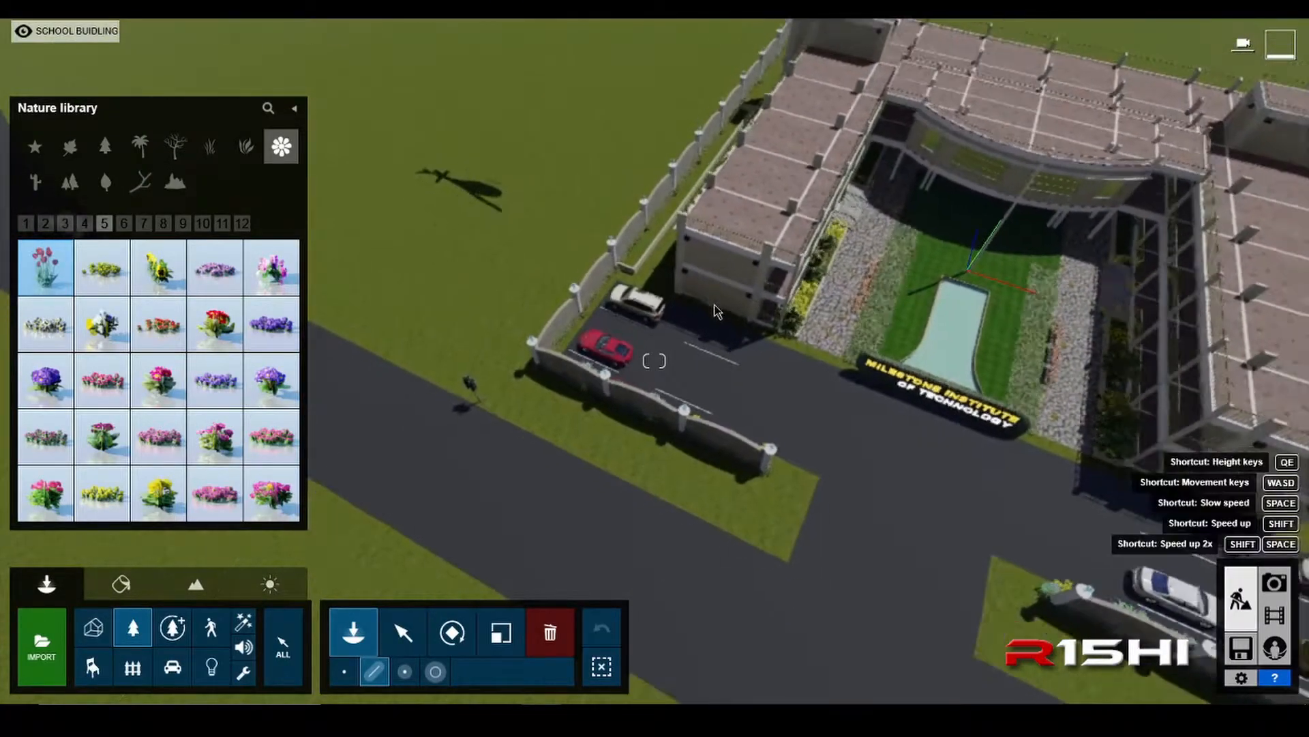
pyautogui.press('w')
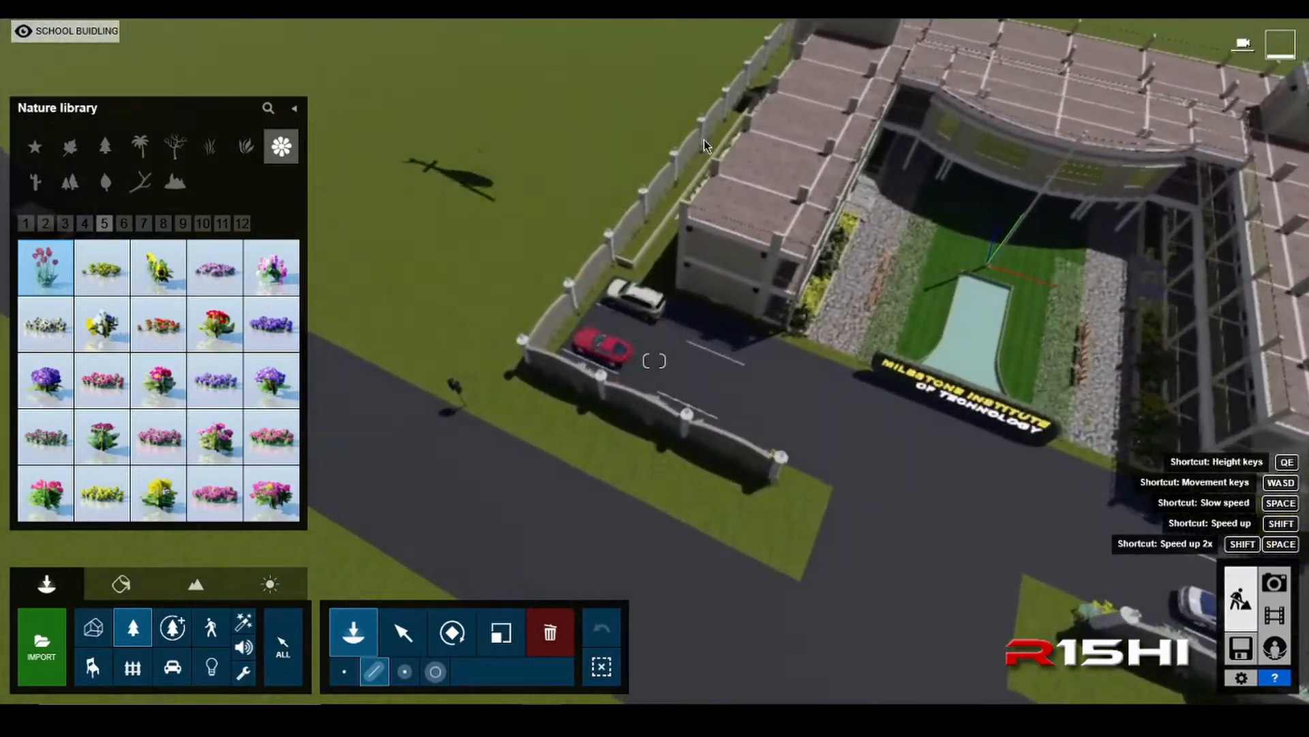
pyautogui.press('w')
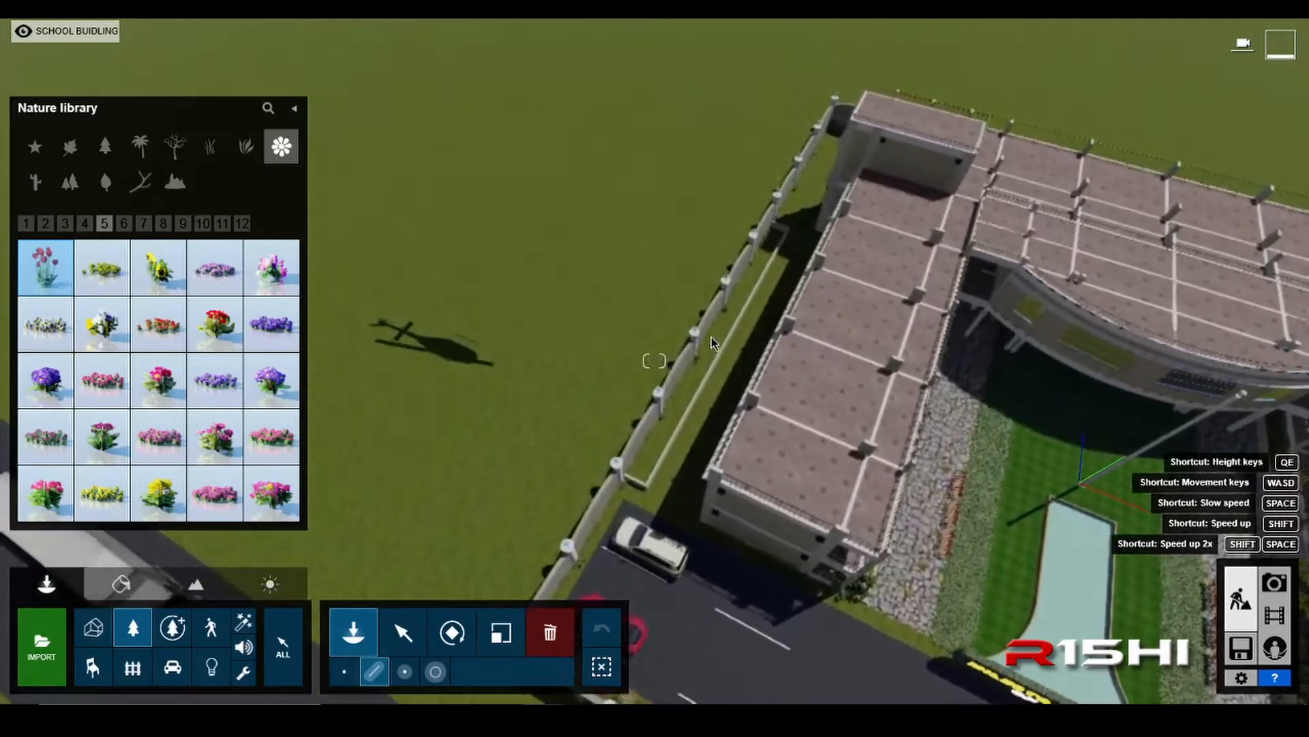
pyautogui.press('w')
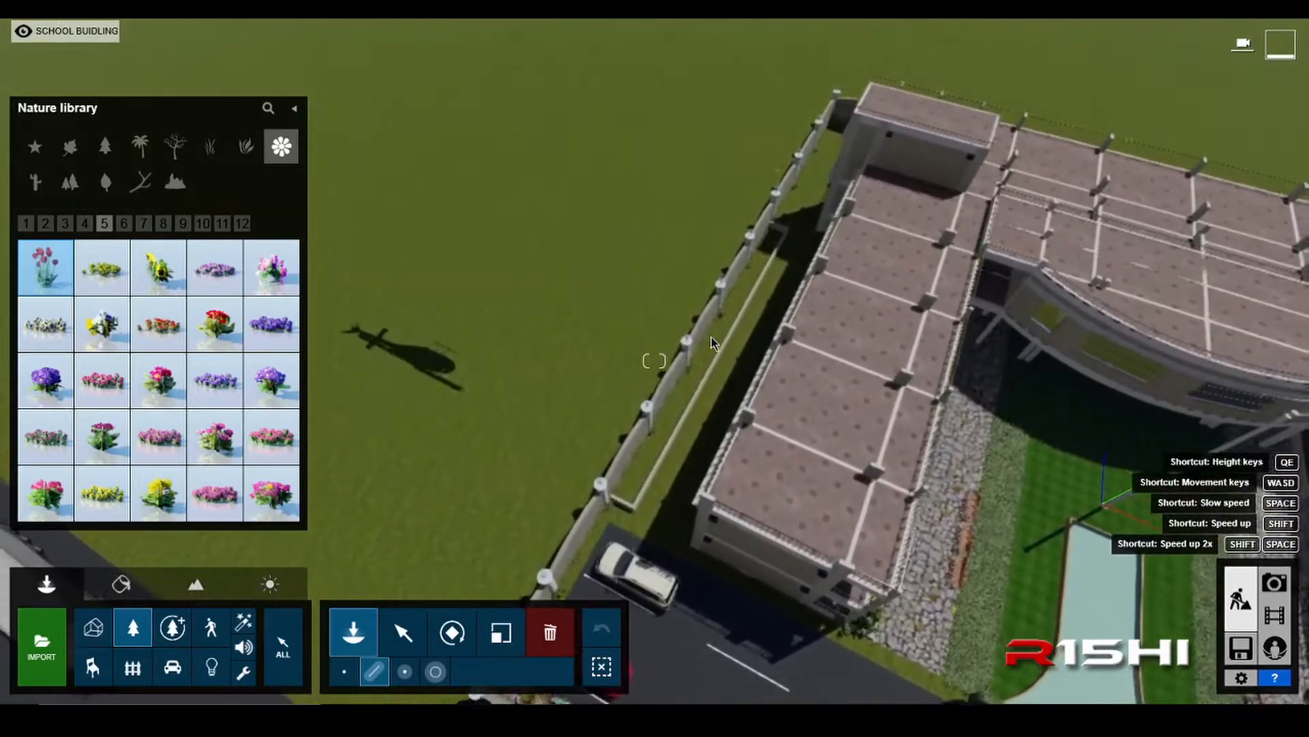
pyautogui.press('w')
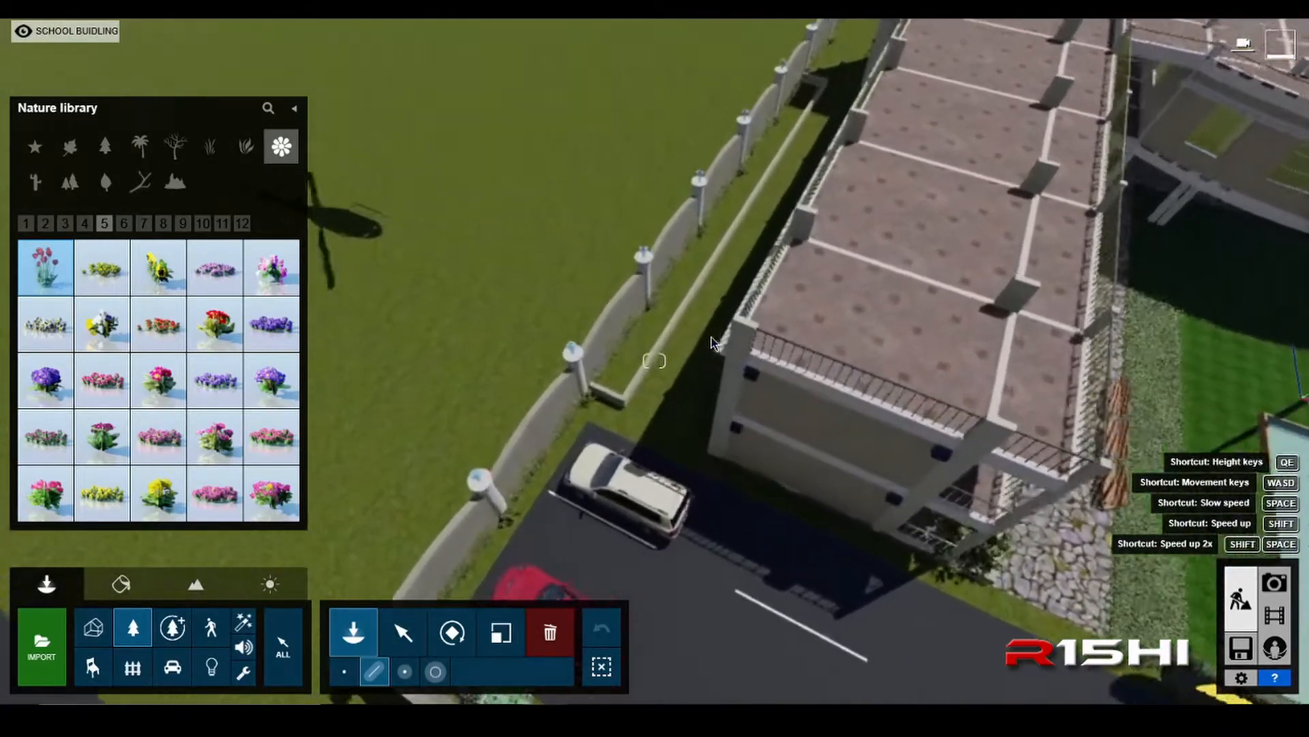
# - Mass-place the flower mix along the full length of the narrow planter between the side boundary wall and the wing
pyautogui.press('w')
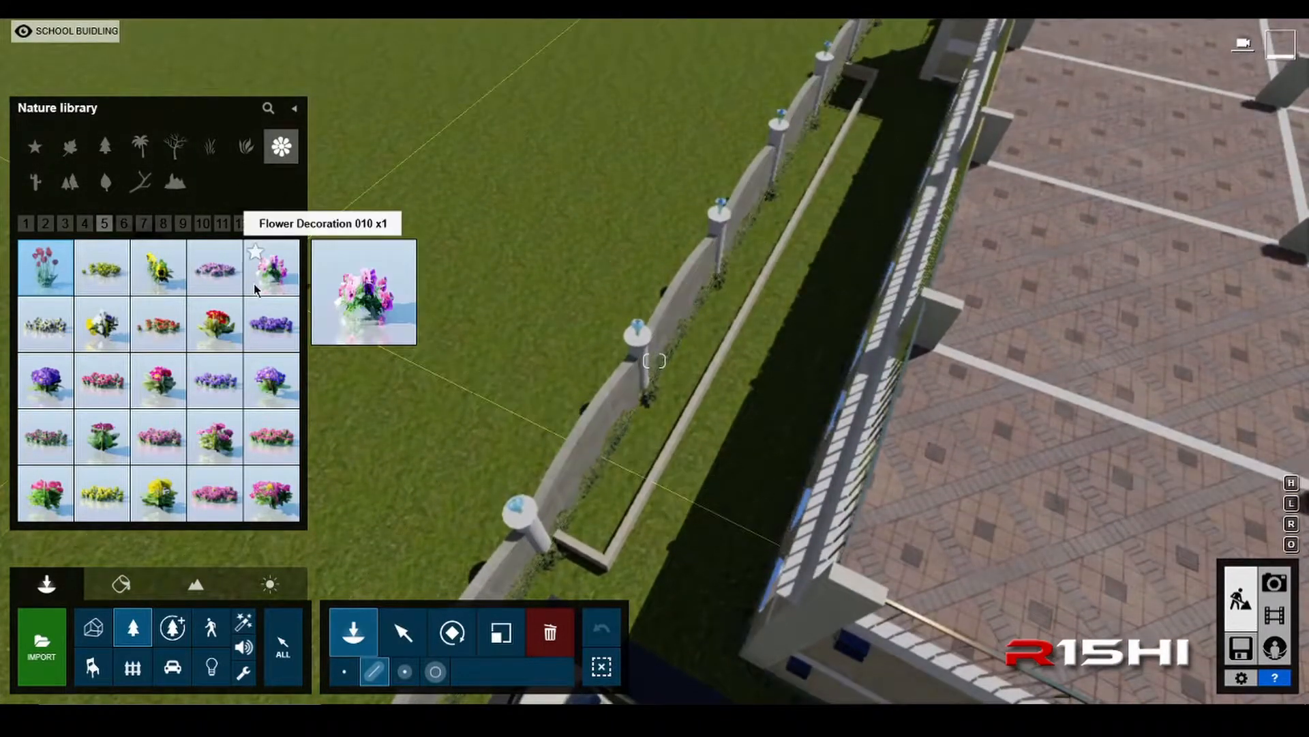
pyautogui.click(591, 539)
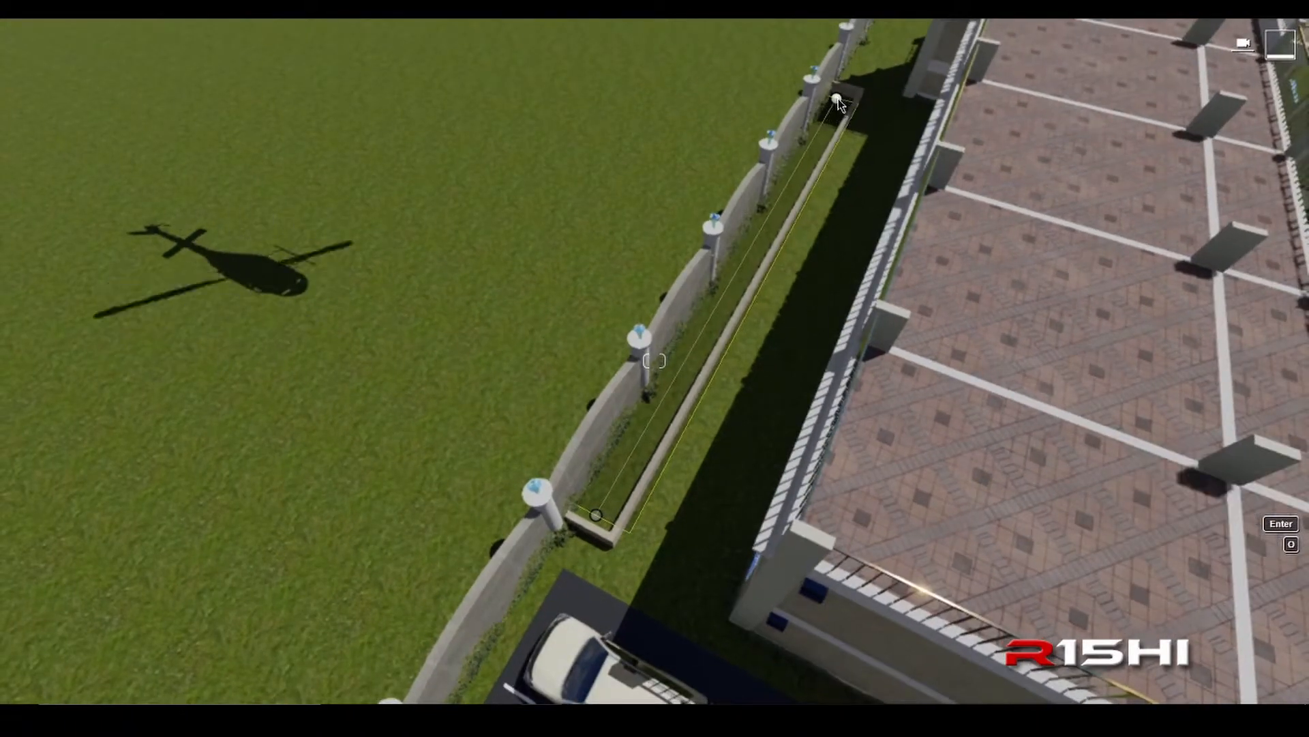
pyautogui.click(841, 93)
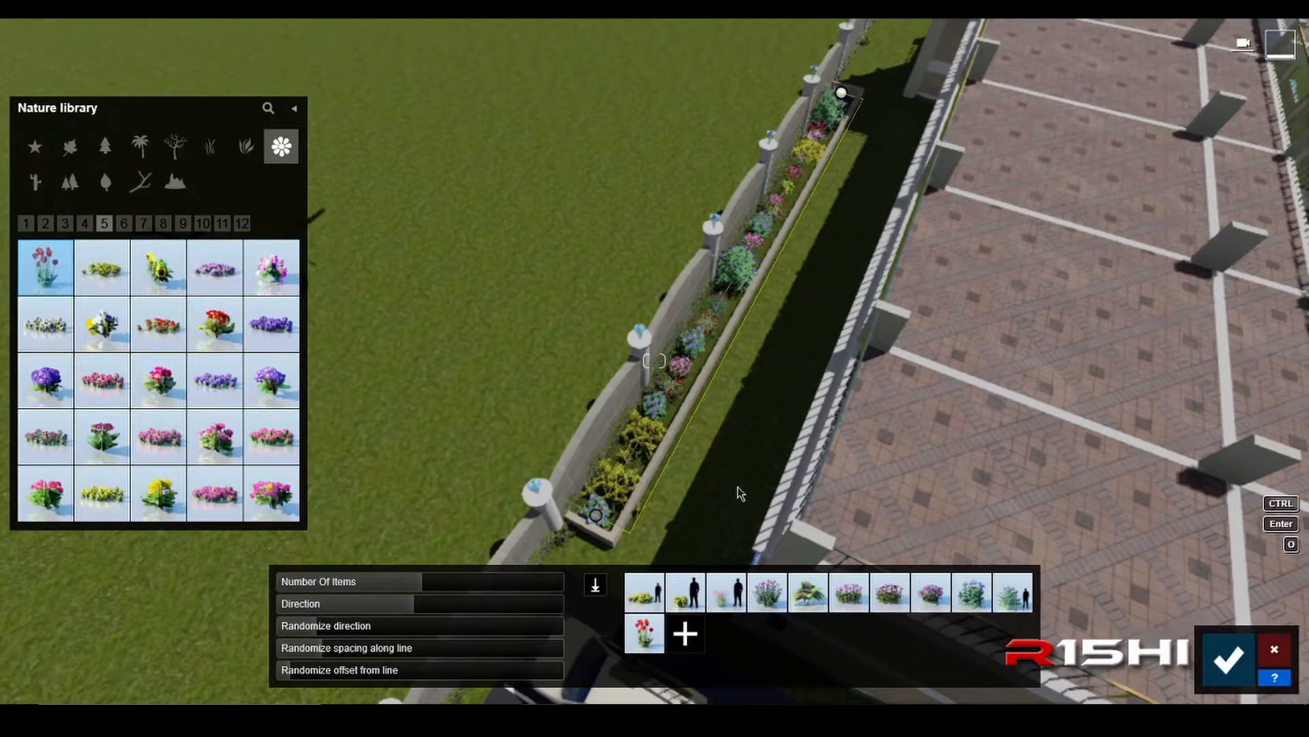
# - Thin out the planter row's plant mix, keeping only the leafy plant, the purple flowers and the blue flowers
pyautogui.doubleClick(655, 628)
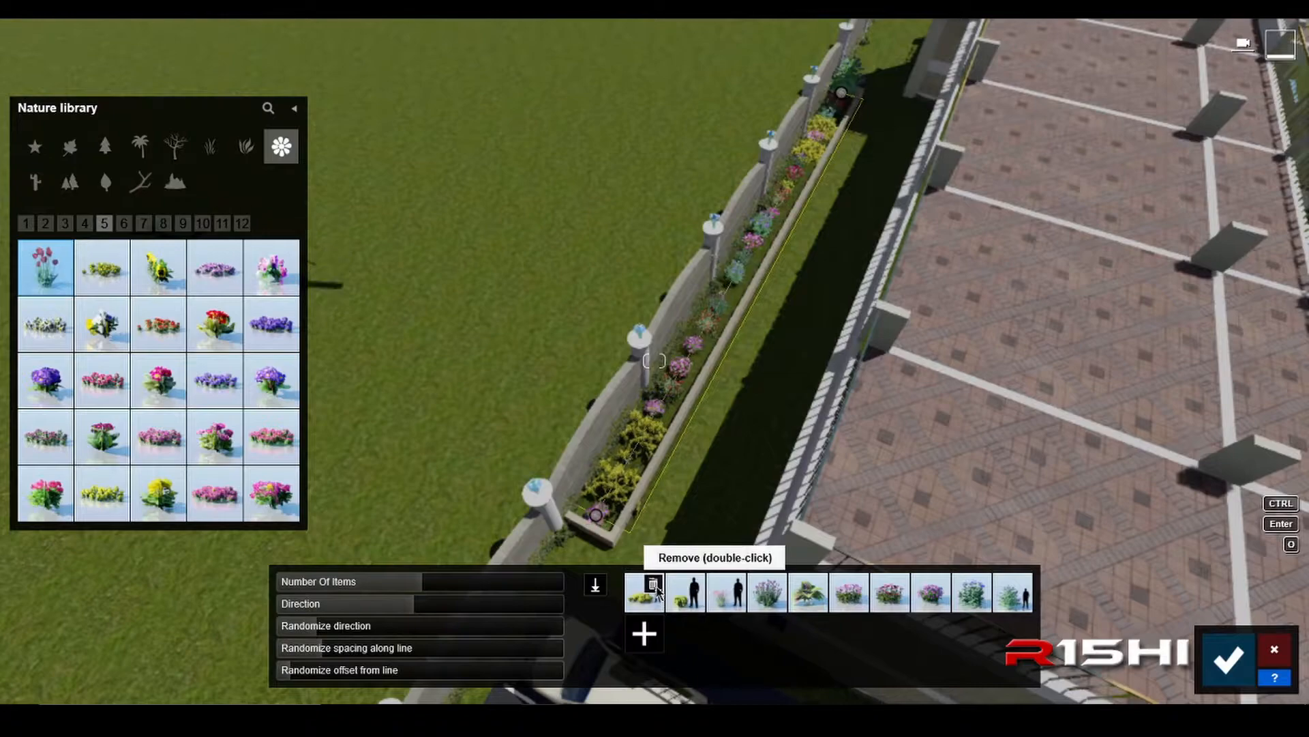
pyautogui.doubleClick(844, 584)
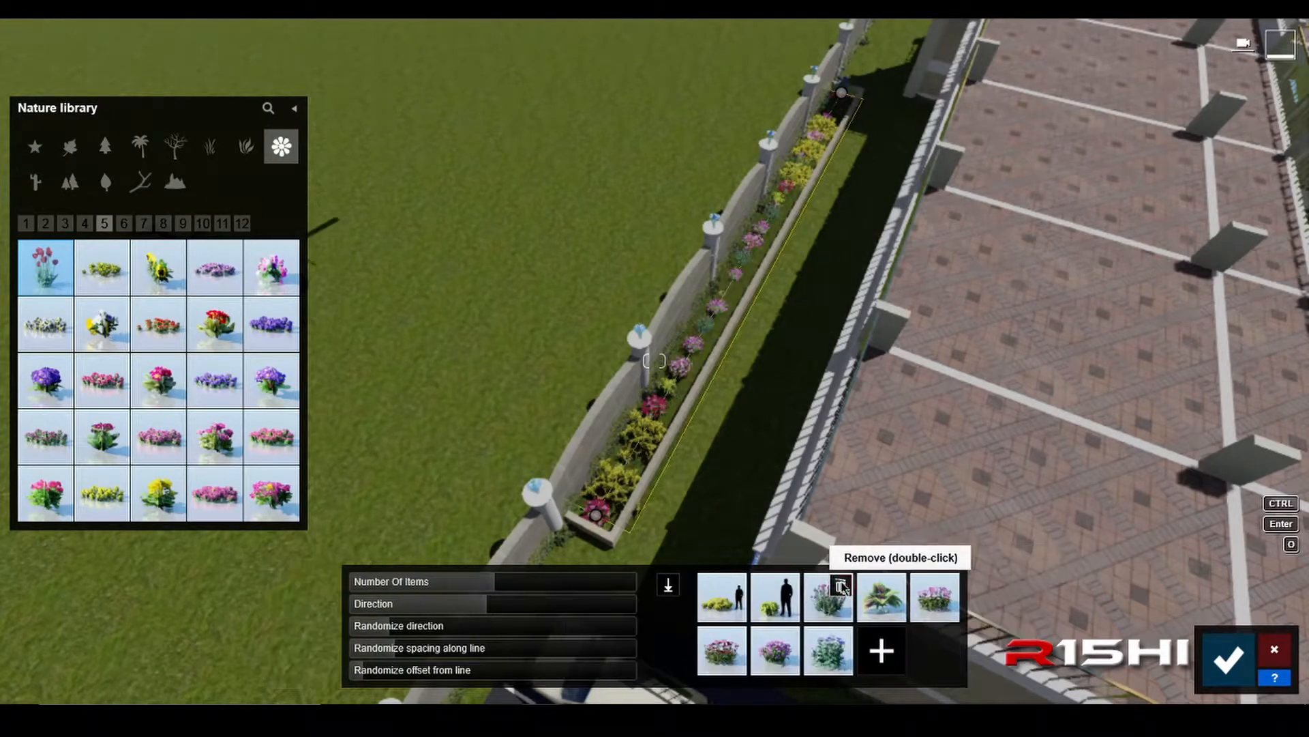
pyautogui.doubleClick(844, 585)
pyautogui.doubleClick(792, 584)
pyautogui.doubleClick(737, 584)
pyautogui.doubleClick(789, 585)
pyautogui.doubleClick(789, 585)
# - Add red tulips, American boxwood, a tall columnar shrub, a yellow-green leafy plant and a yellow-green Buxus to the planter row's mix
pyautogui.click(917, 602)
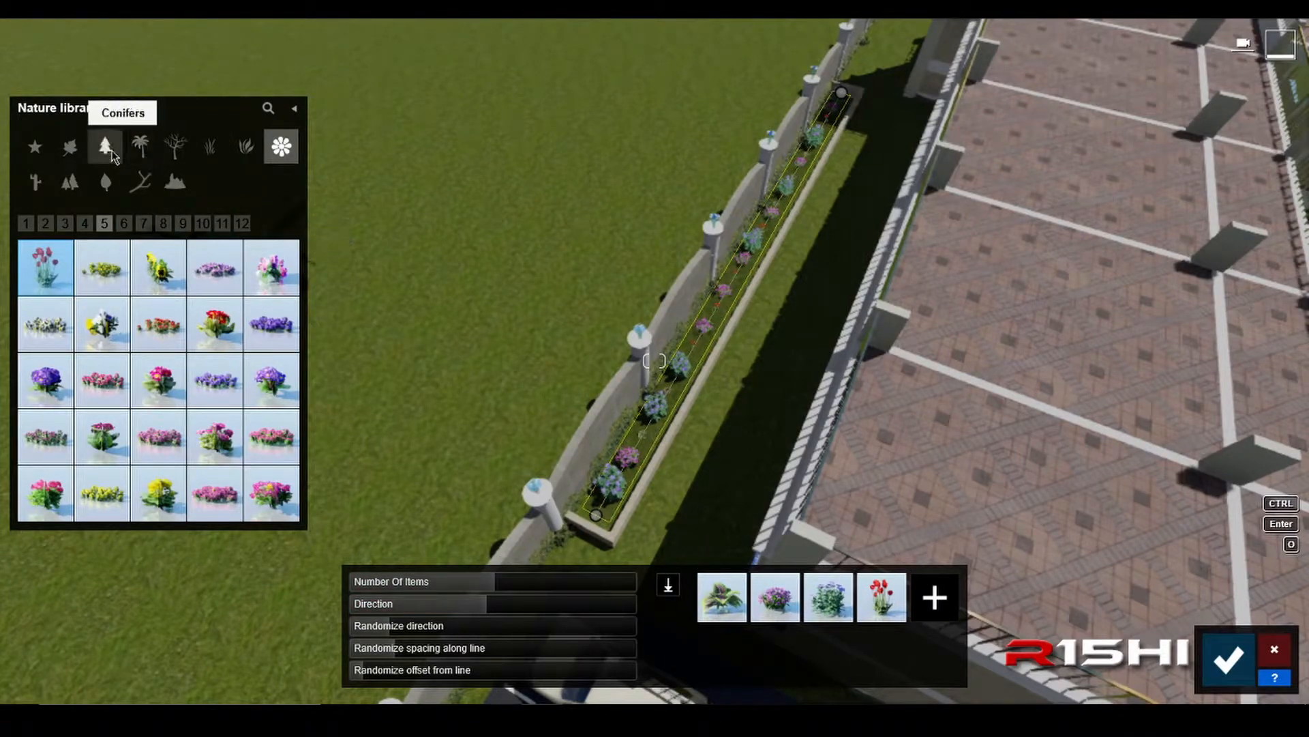
pyautogui.click(245, 147)
pyautogui.moveTo(42, 276)
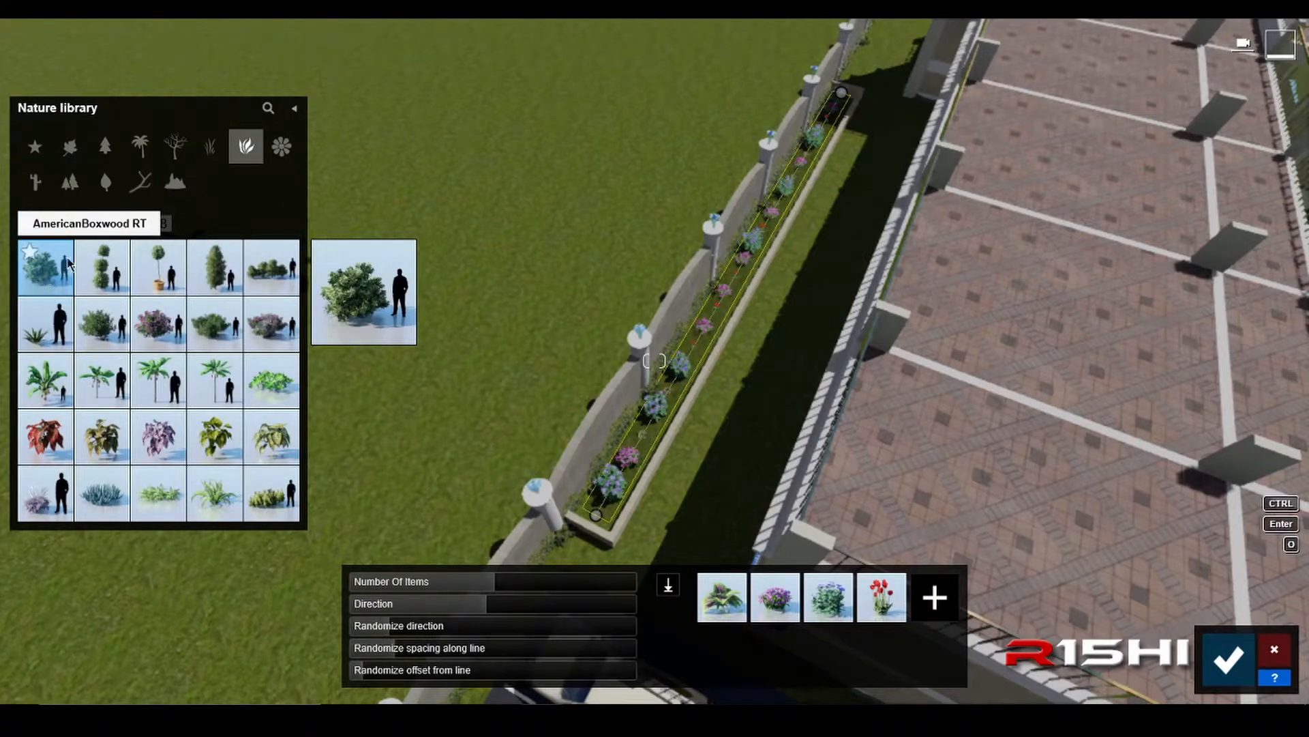
pyautogui.click(50, 278)
pyautogui.click(215, 267)
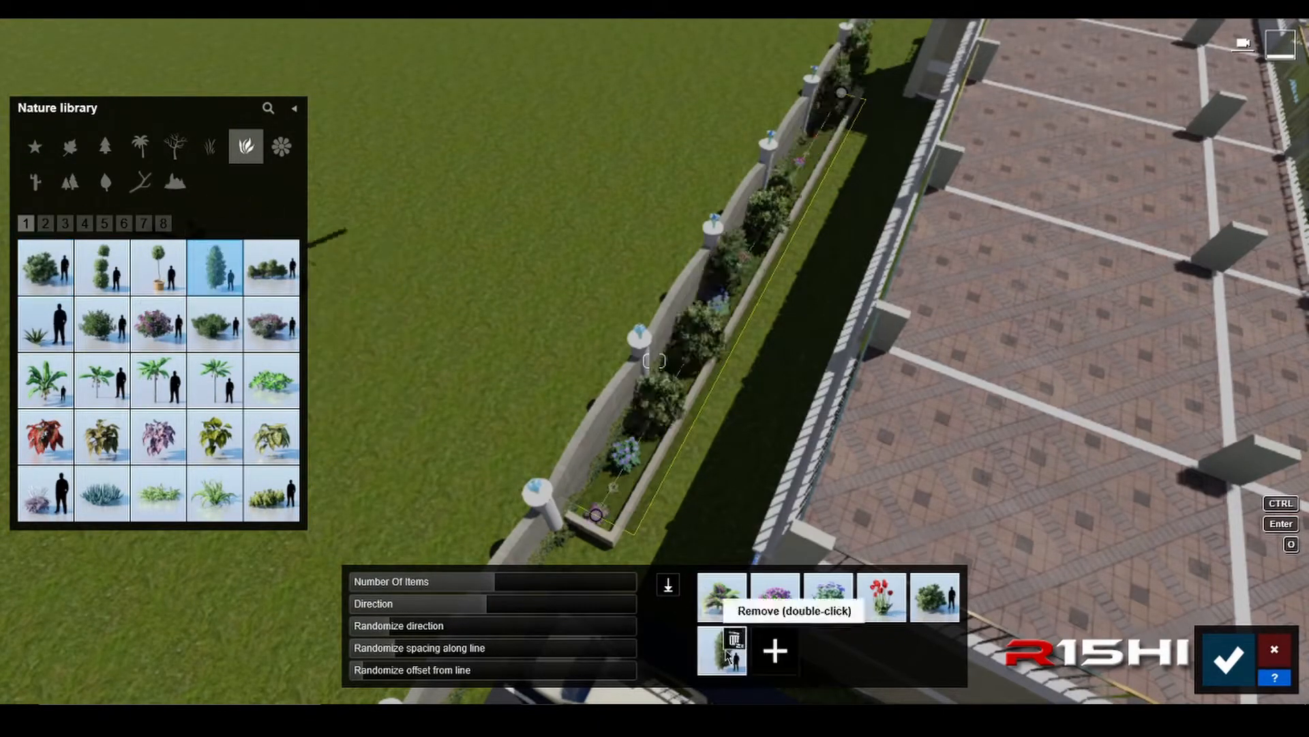
pyautogui.click(254, 449)
pyautogui.click(85, 223)
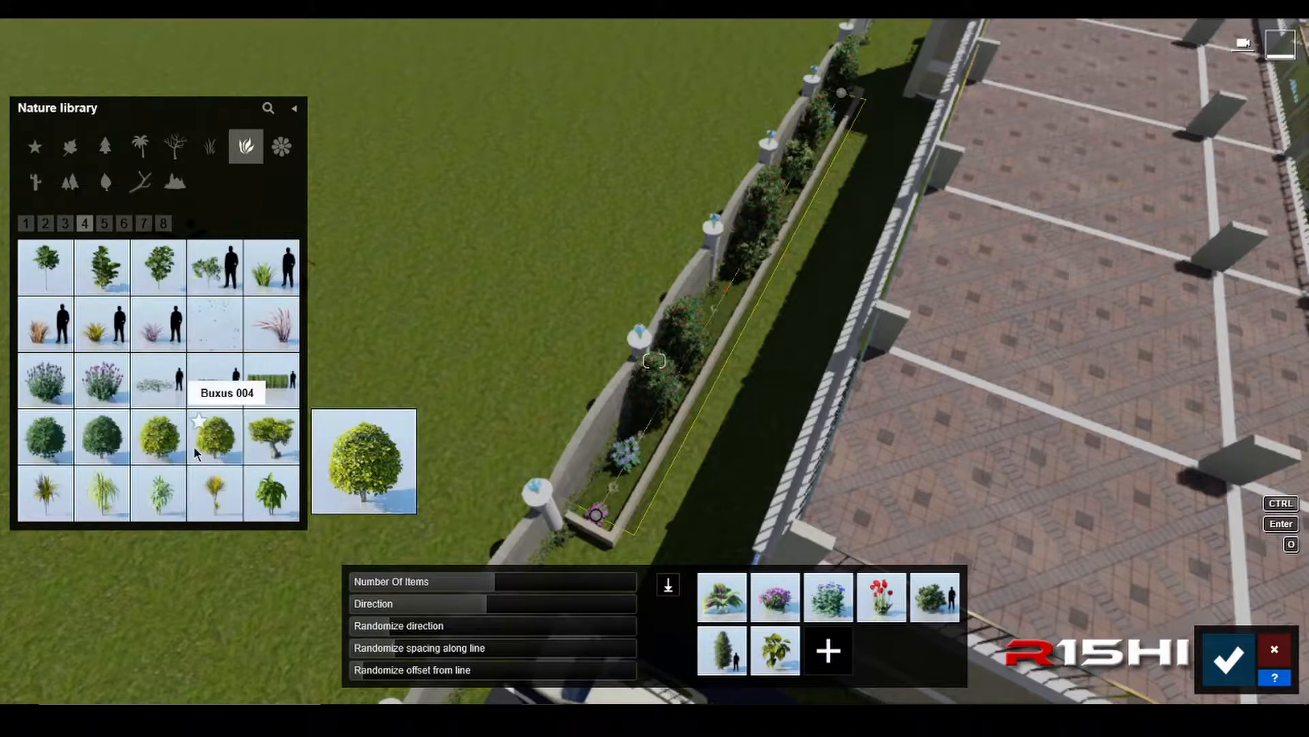
pyautogui.click(158, 437)
pyautogui.click(104, 223)
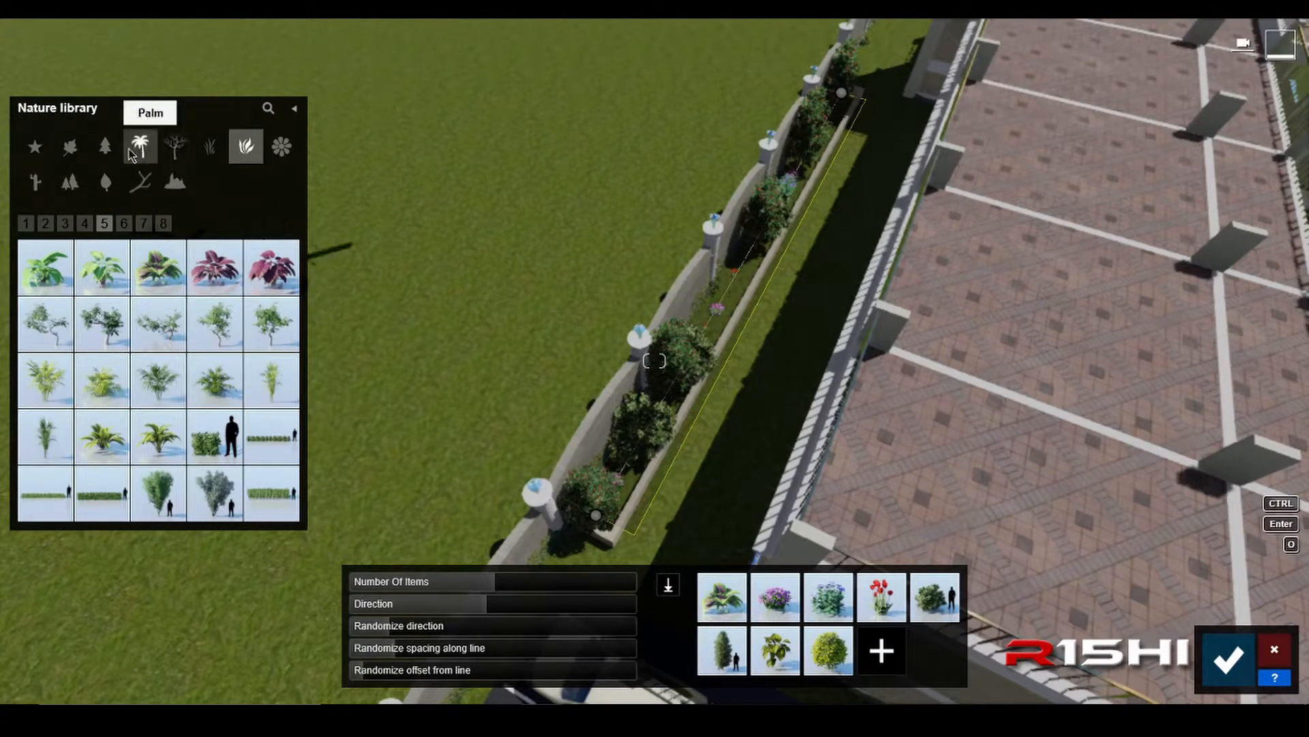
# - Add two small broadleaf trees, one low and spreading and one compact and oval, to the planter row's mix
pyautogui.click(107, 148)
pyautogui.click(70, 146)
pyautogui.click(61, 223)
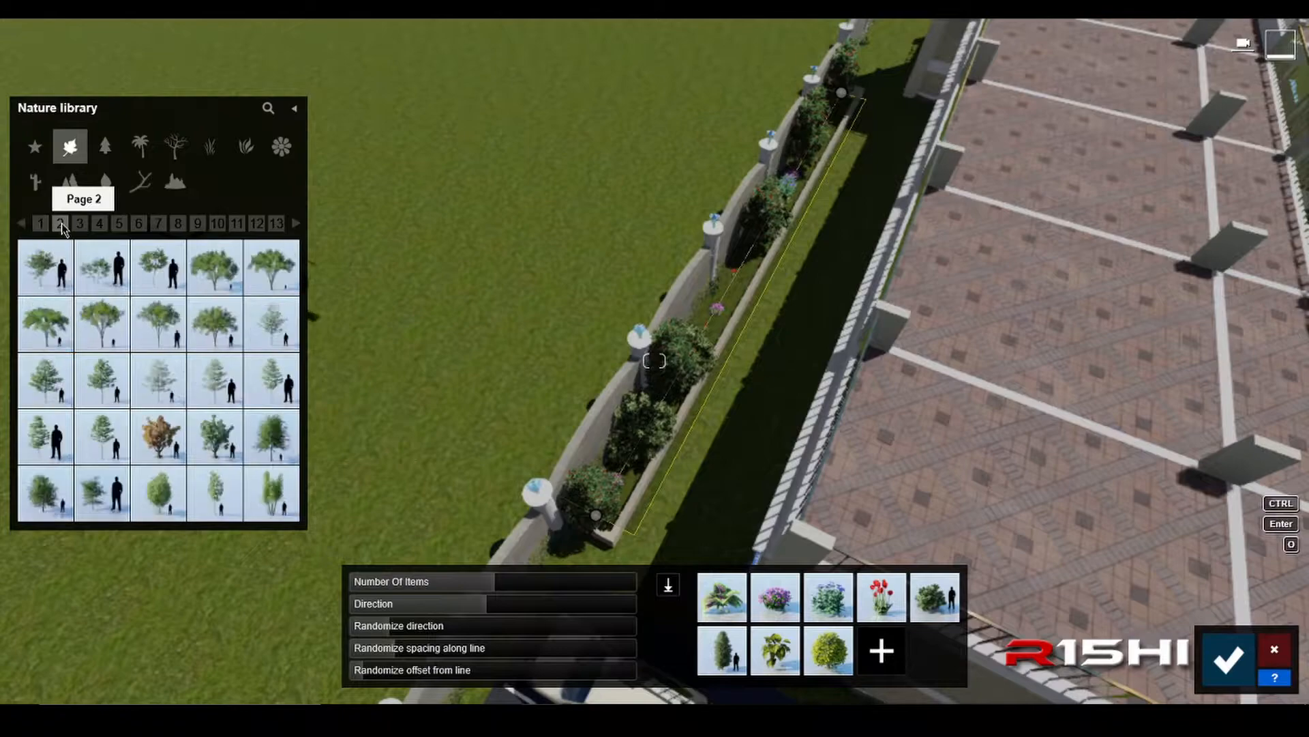
pyautogui.click(54, 280)
pyautogui.click(882, 650)
pyautogui.click(158, 492)
pyautogui.click(935, 648)
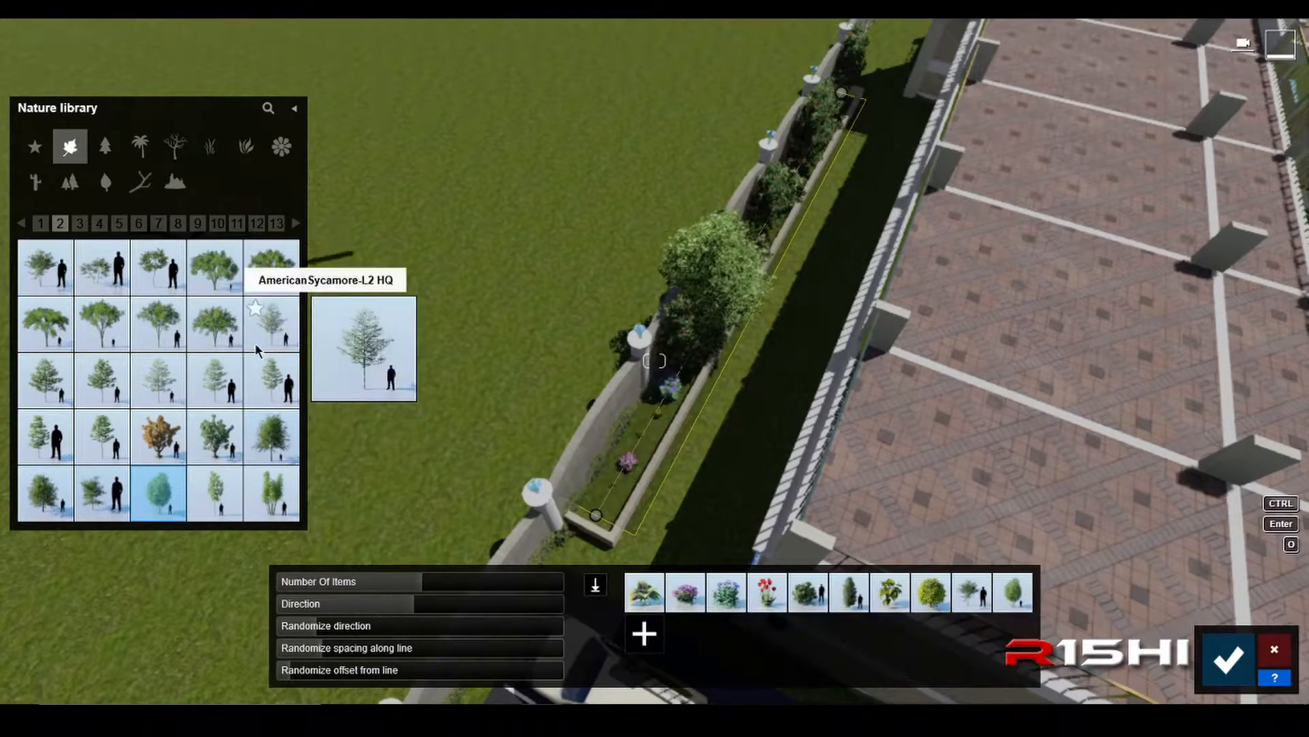
# - Extend the planter row's mix with three fuller broadleaf trees and accept the mass placement
pyautogui.click(218, 326)
pyautogui.click(655, 643)
pyautogui.click(80, 223)
pyautogui.click(158, 493)
pyautogui.click(685, 634)
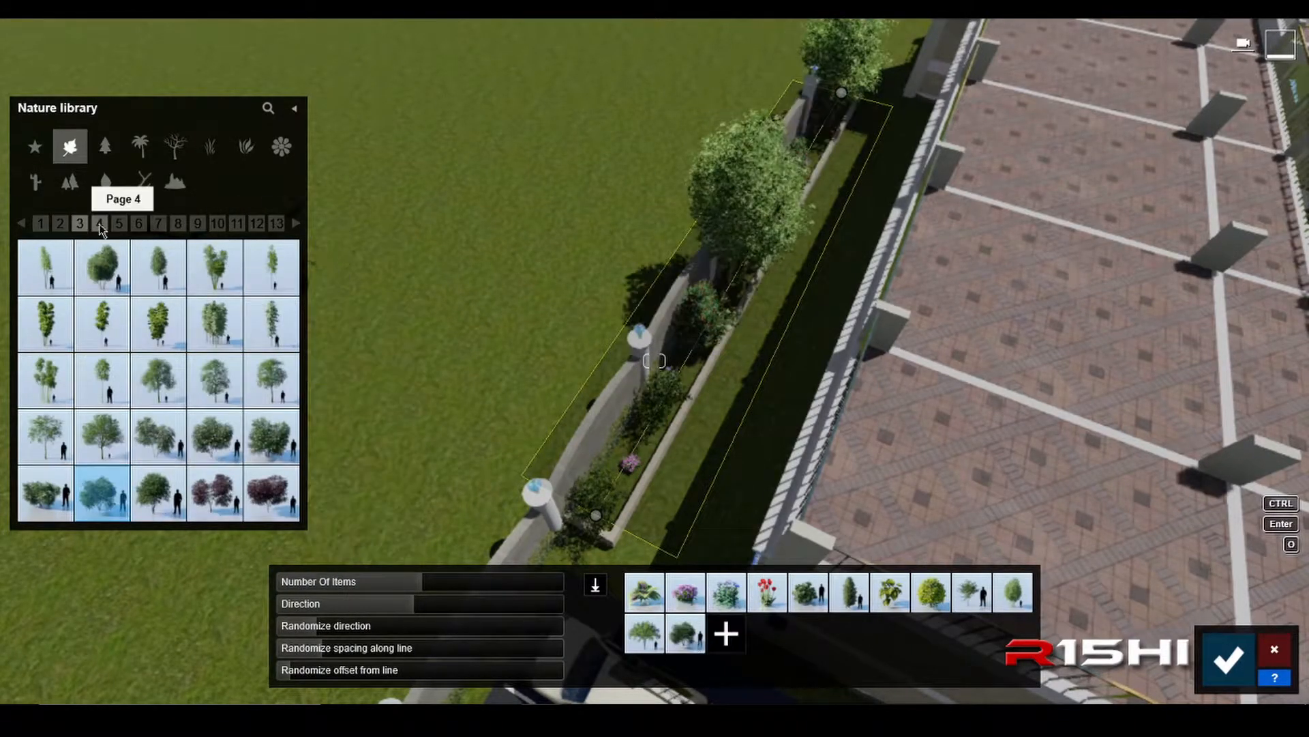
pyautogui.click(100, 223)
pyautogui.click(164, 328)
pyautogui.click(726, 633)
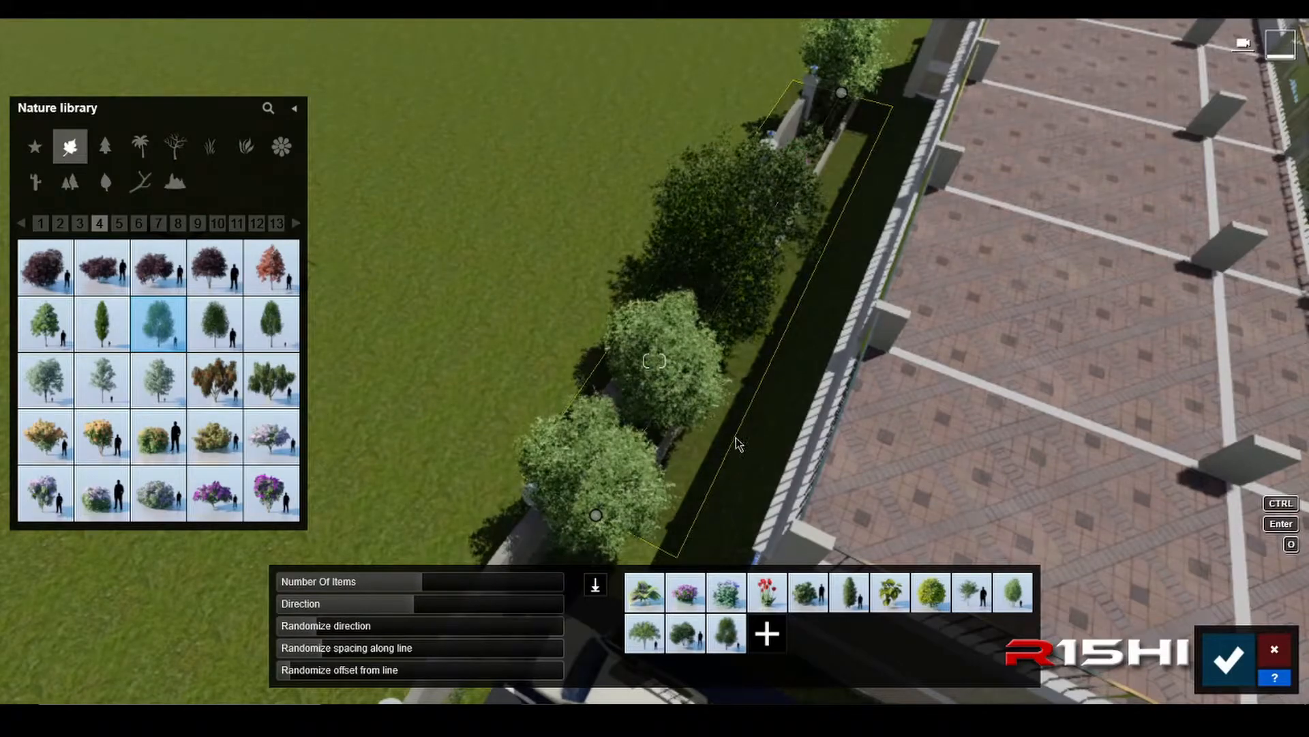
pyautogui.press('o')
pyautogui.moveTo(632, 365)
pyautogui.mouseDown(button='right')
pyautogui.moveTo(744, 286)
pyautogui.moveTo(624, 310)
pyautogui.moveTo(632, 365)
pyautogui.mouseUp(button='right')
pyautogui.click(1227, 657)
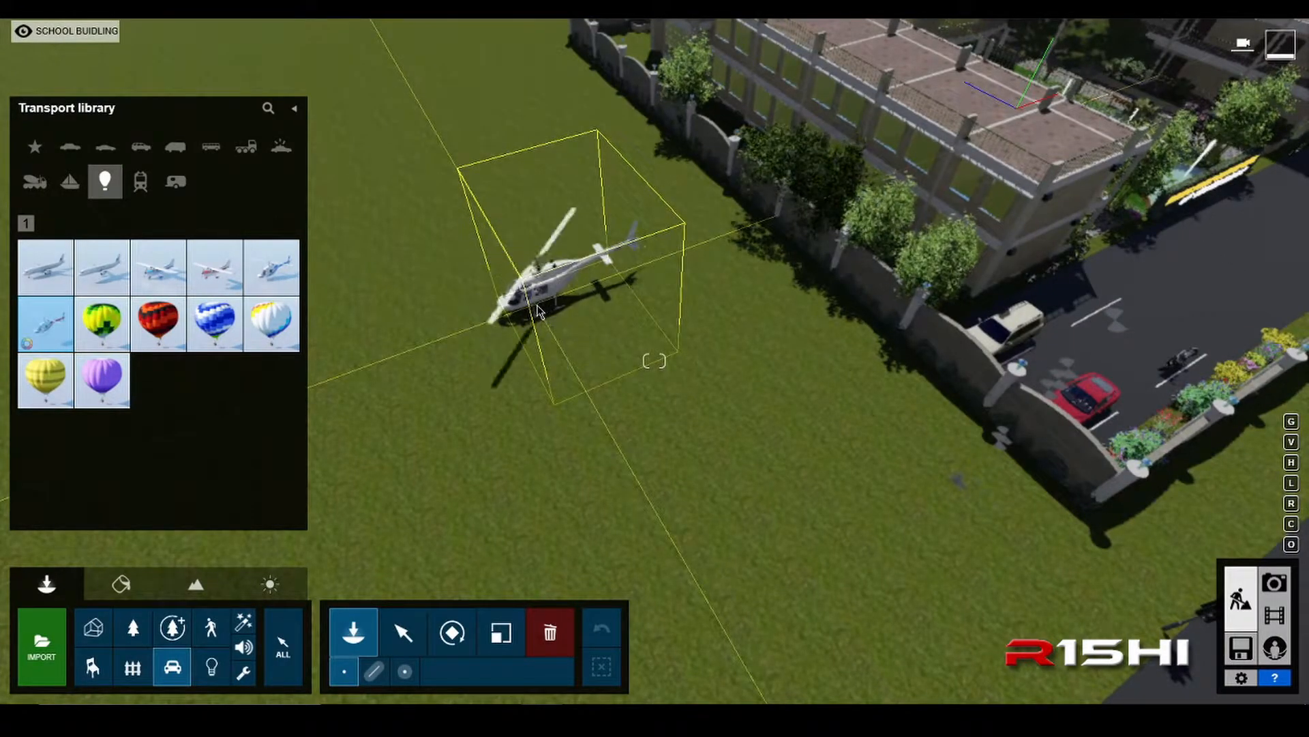
# - Place one flying helicopter over the lawn outside the side boundary wall, rotated and raised about 15 m above the ground
pyautogui.press('s')
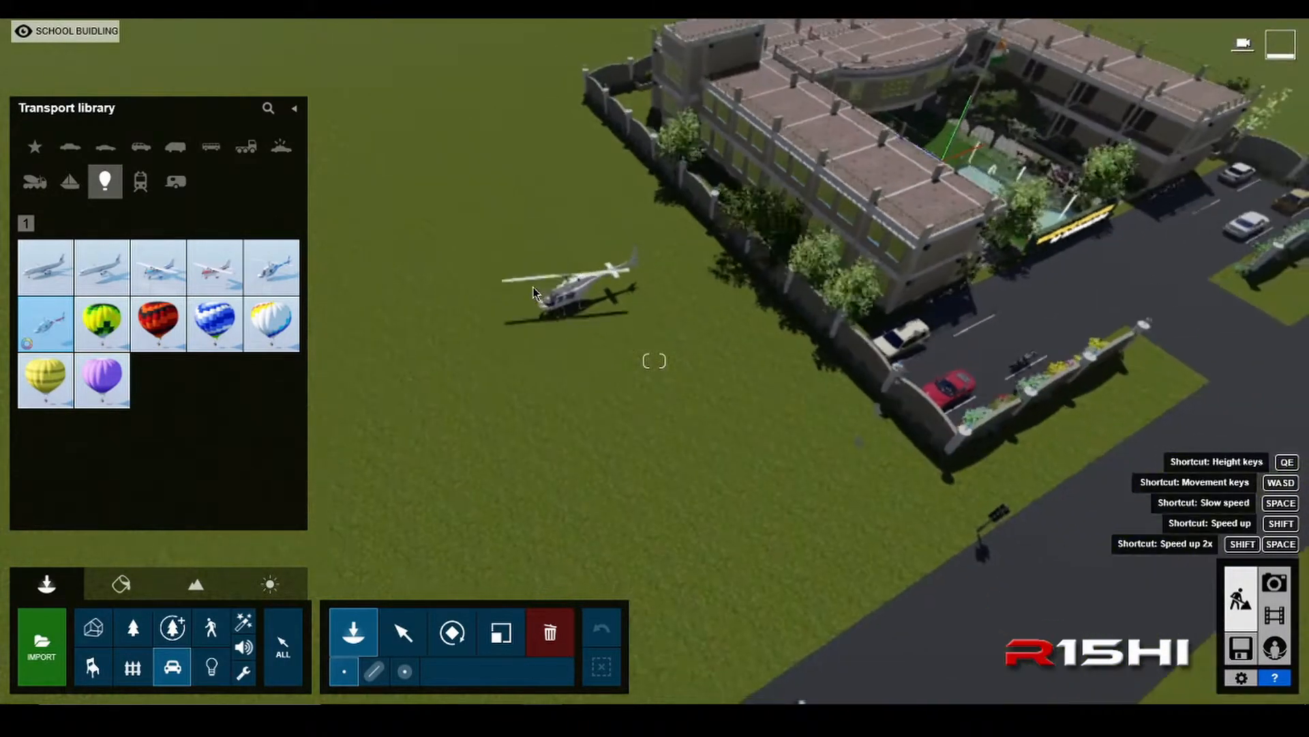
pyautogui.press('w')
pyautogui.click(535, 294)
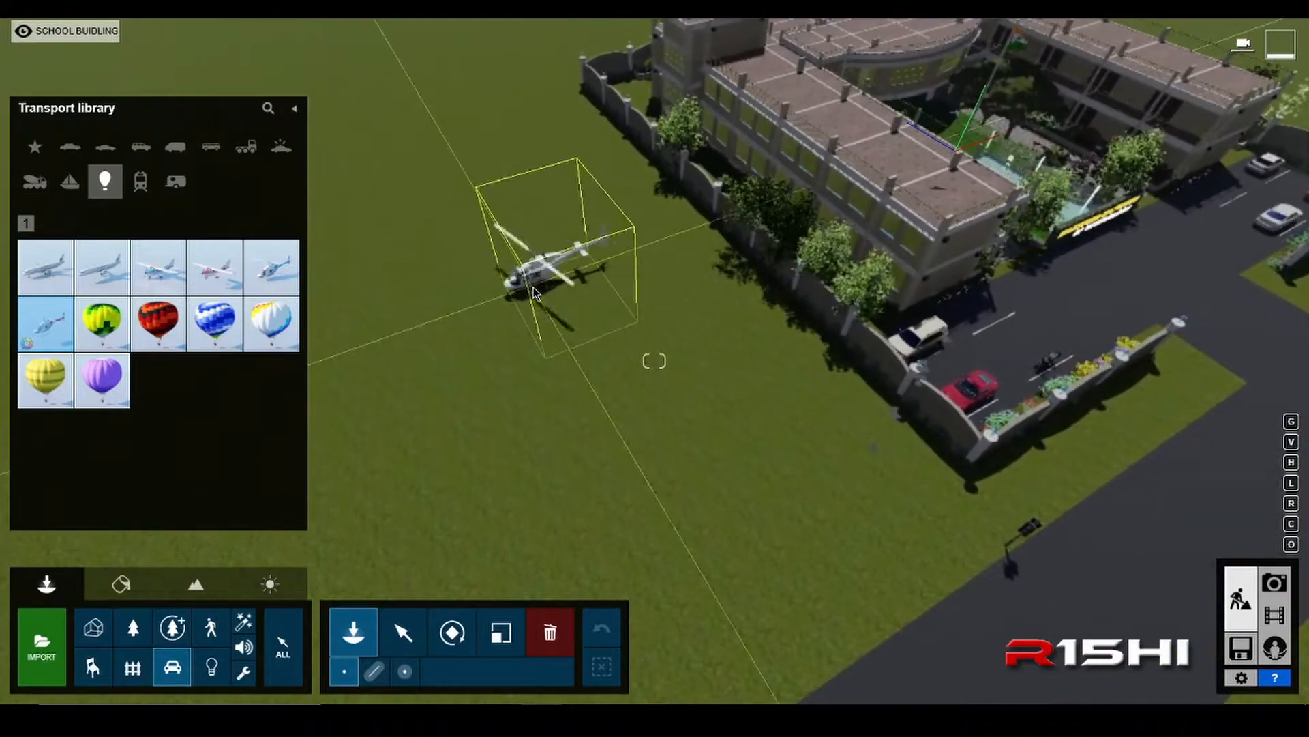
pyautogui.moveTo(535, 293); pyautogui.dragTo(499, 281)
pyautogui.press('r')
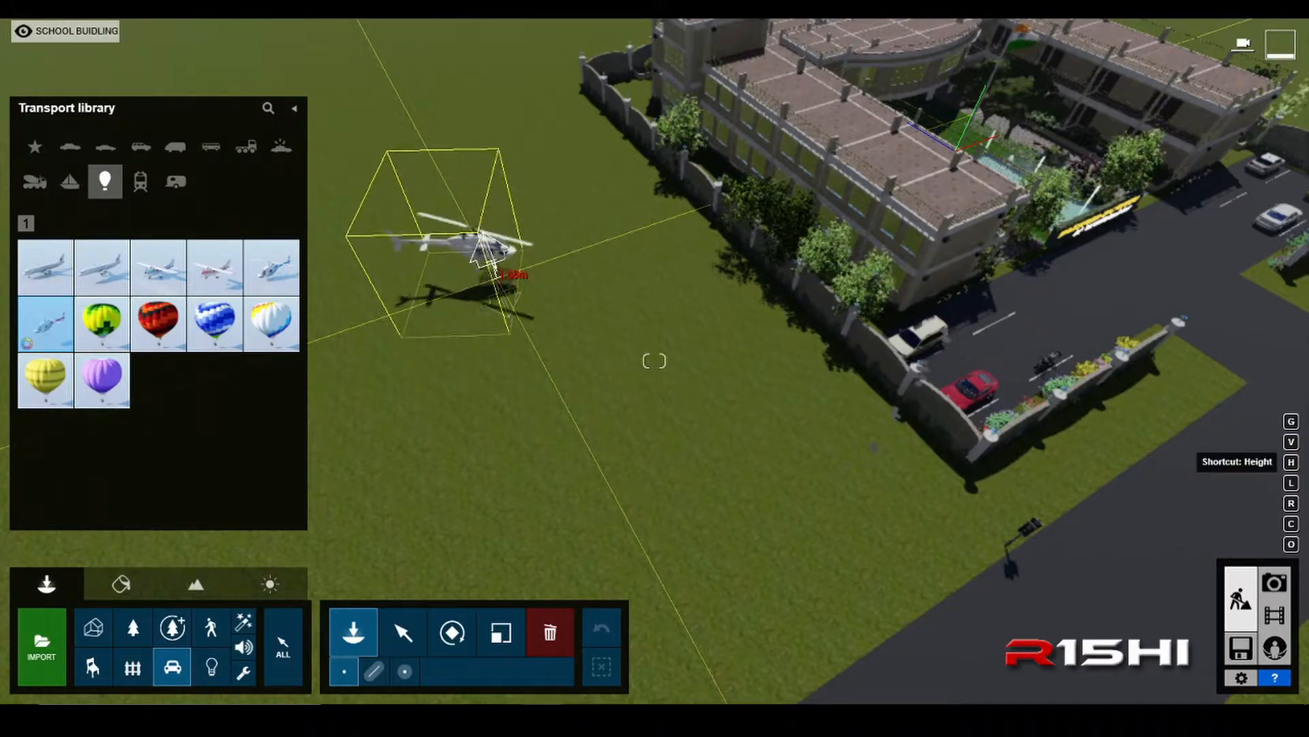
pyautogui.moveTo(478, 207); pyautogui.dragTo(442, 97)
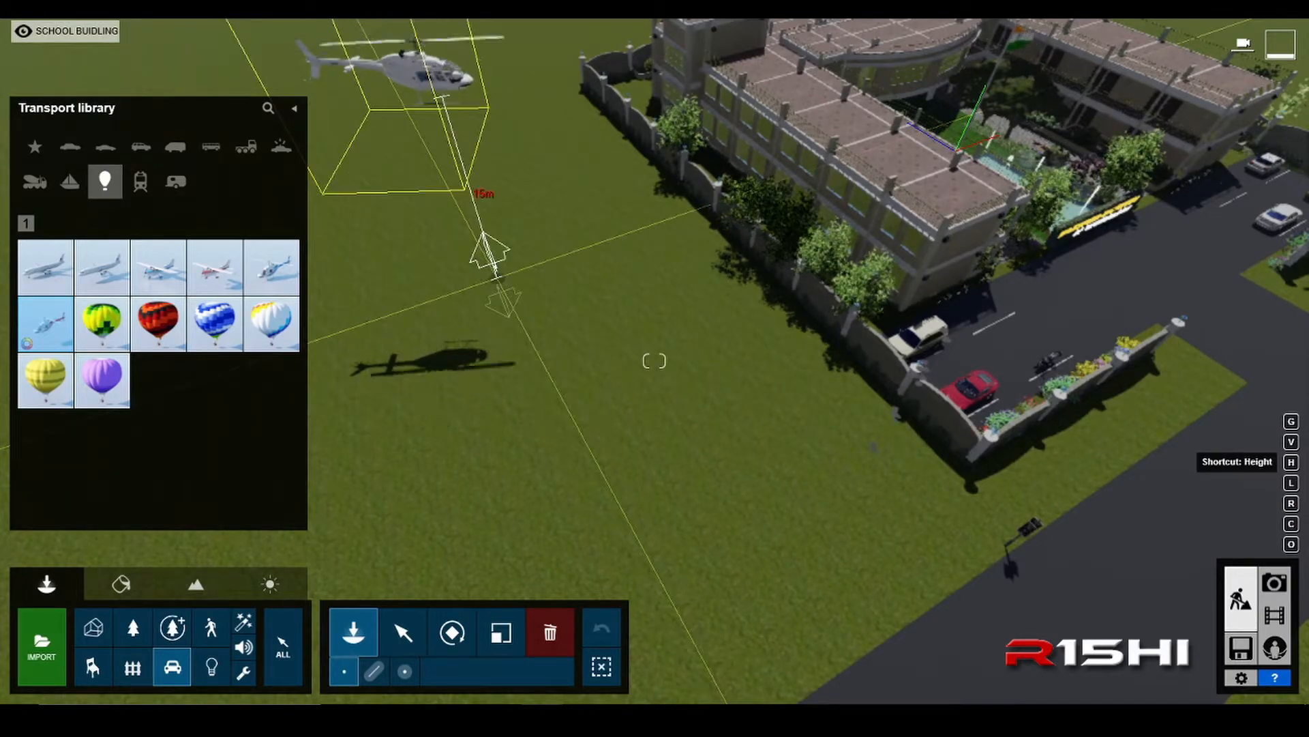
pyautogui.click(499, 285)
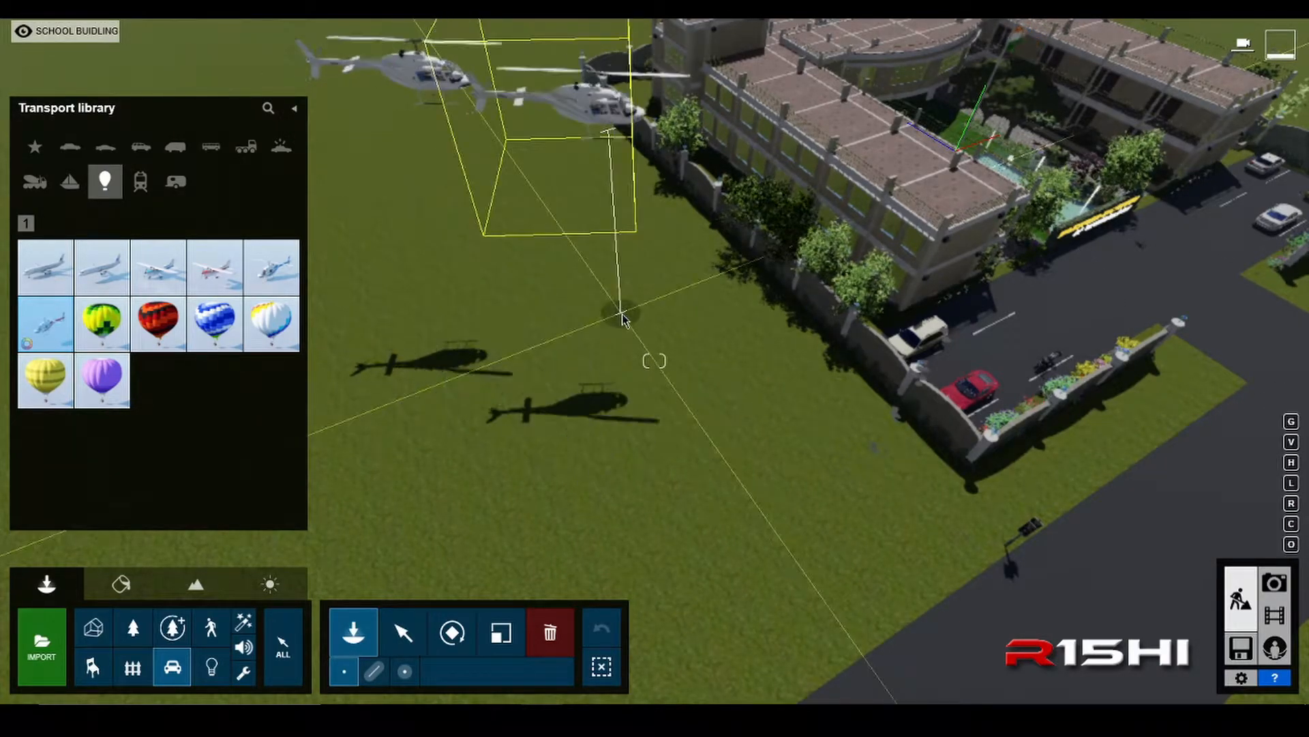
pyautogui.press('Escape')
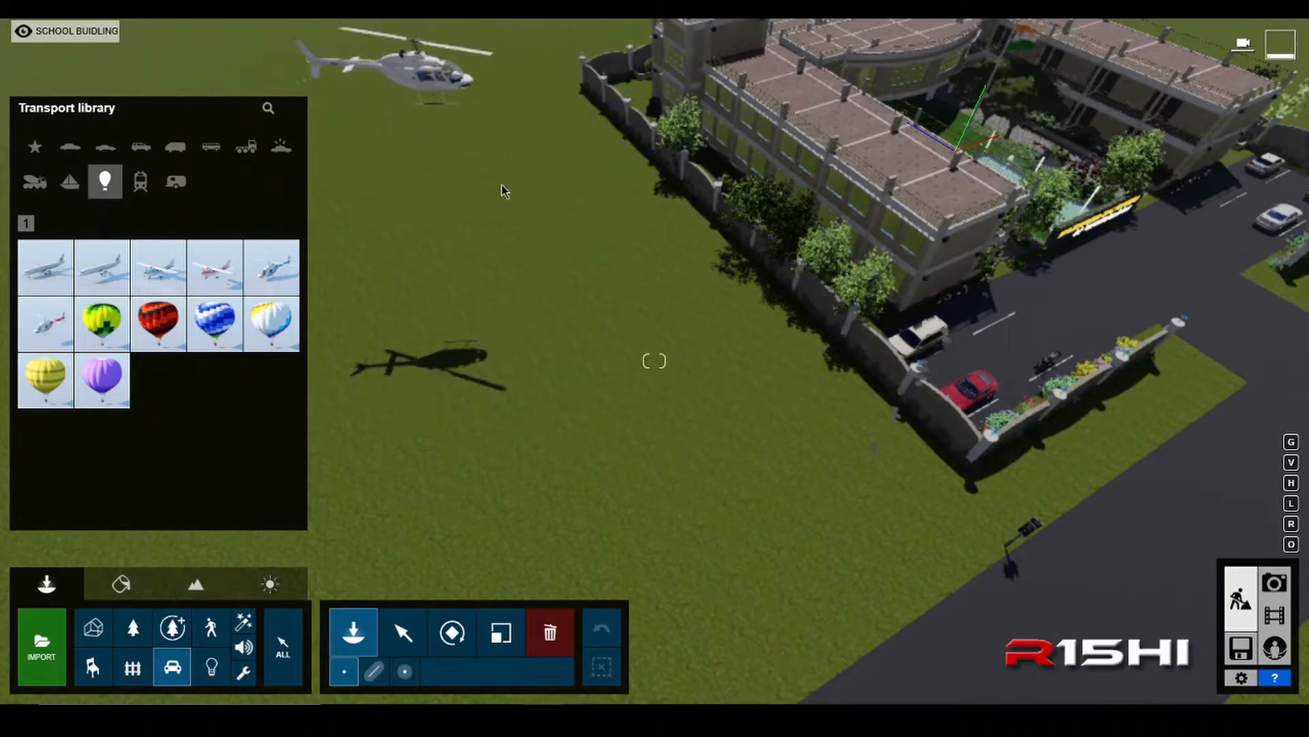
# - Select the hovering helicopter and fine-tune its position and flying height above the lawn
pyautogui.moveTo(448, 92)
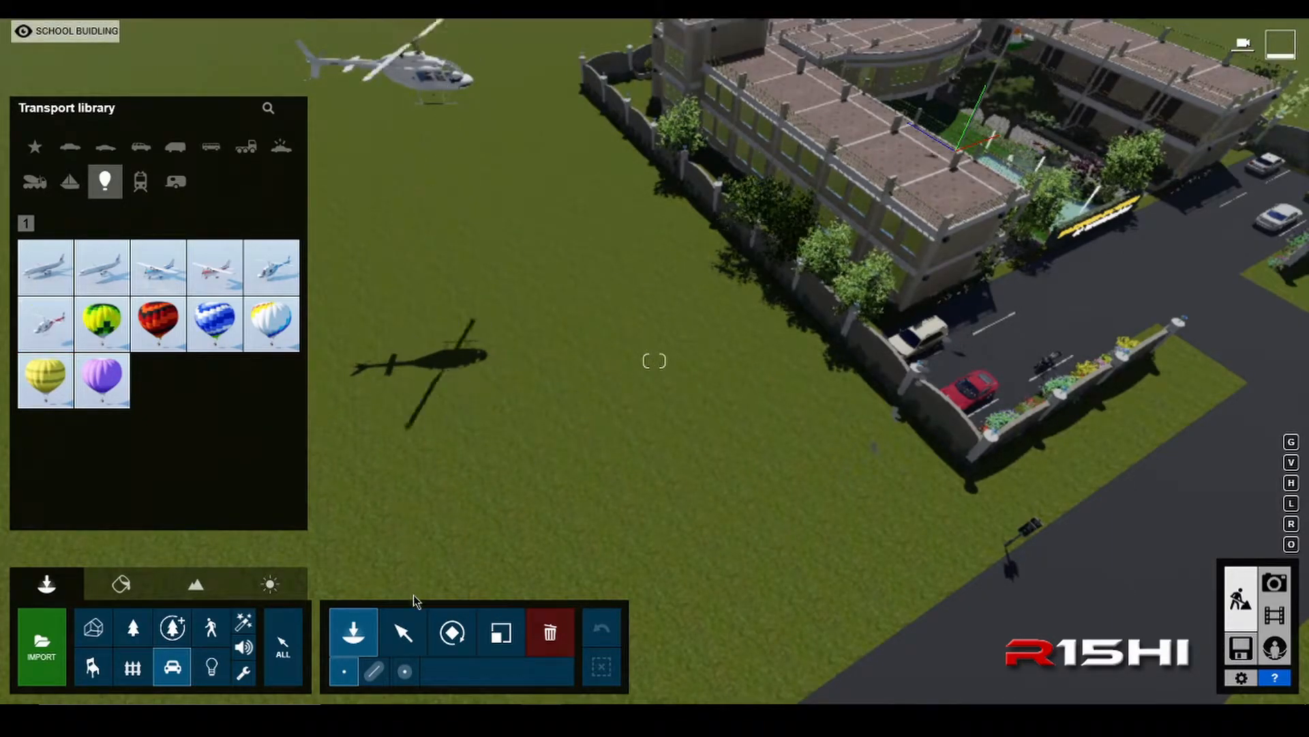
pyautogui.click(403, 637)
pyautogui.click(442, 99)
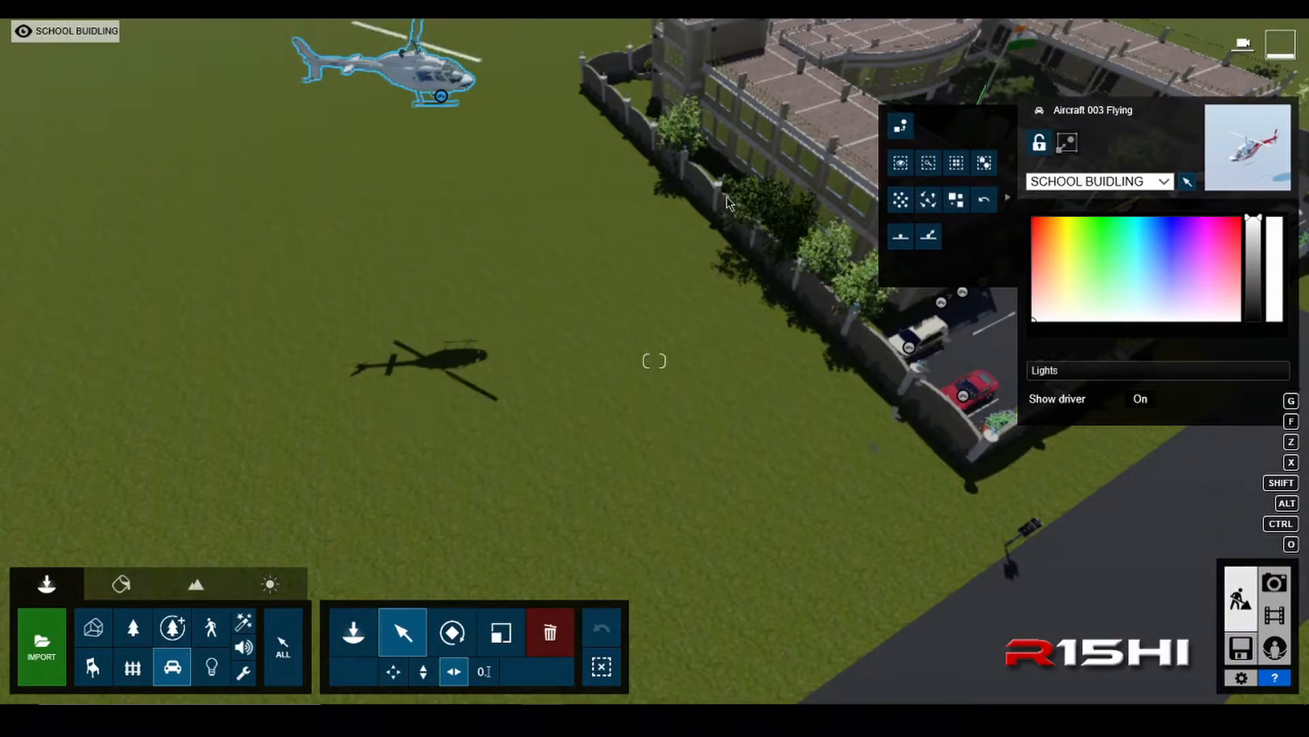
pyautogui.moveTo(611, 382); pyautogui.dragTo(580, 391, button='right')
pyautogui.press('w')
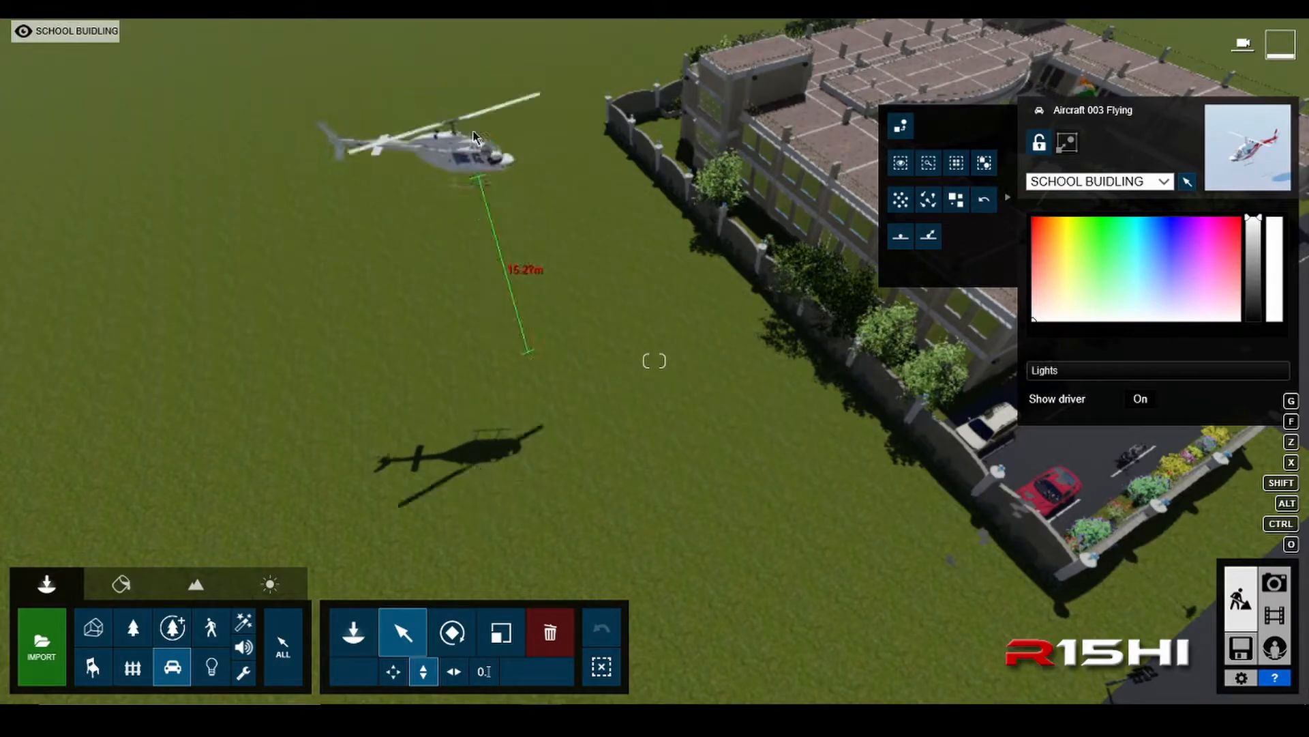
pyautogui.moveTo(460, 55); pyautogui.dragTo(513, 73)
pyautogui.moveTo(515, 123); pyautogui.dragTo(524, 145)
# - Examine the hovering helicopter's position relative to the school building from several angles above the lawn
pyautogui.moveTo(660, 336); pyautogui.dragTo(625, 342, button='right')
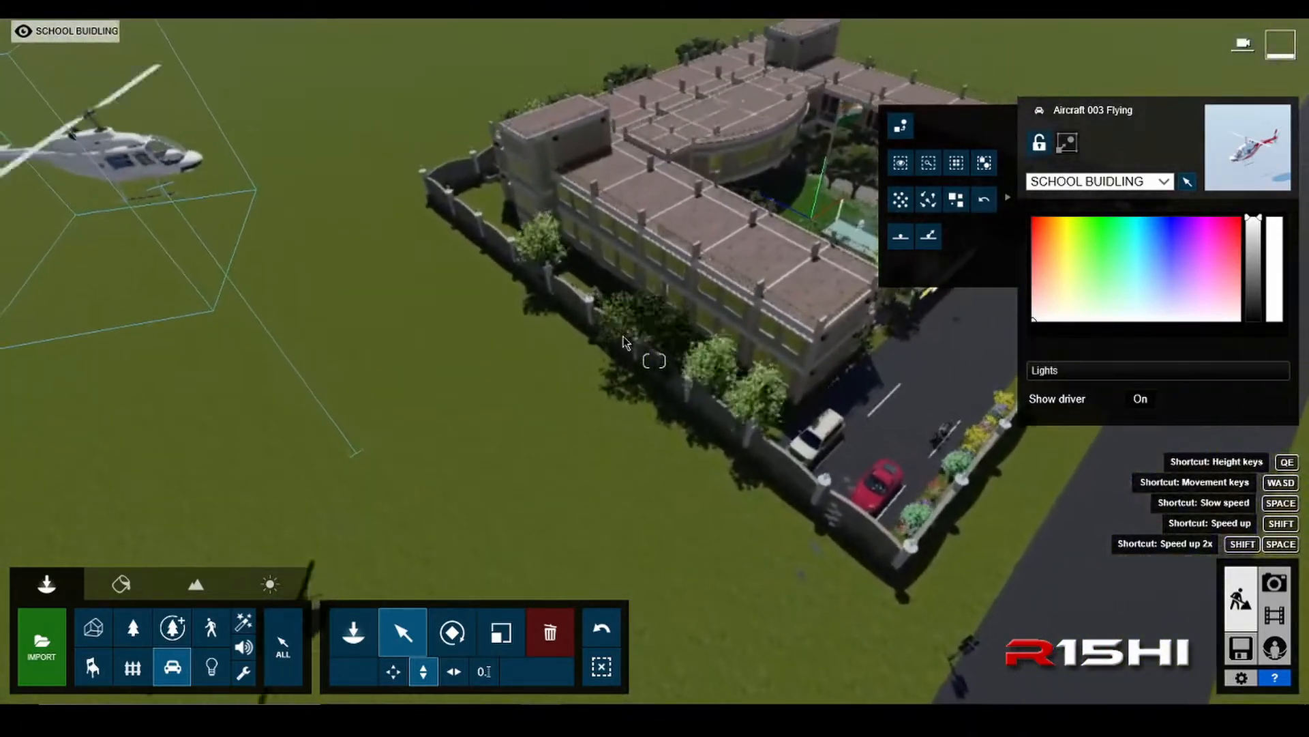
pyautogui.press('s')
pyautogui.press('e')
pyautogui.press('d')
pyautogui.moveTo(722, 440)
pyautogui.mouseDown(button='right')
pyautogui.moveTo(682, 355)
pyautogui.moveTo(587, 314)
pyautogui.moveTo(603, 315)
pyautogui.moveTo(692, 446)
pyautogui.moveTo(707, 442)
pyautogui.mouseUp(button='right')
pyautogui.press('s')
pyautogui.press('q')
pyautogui.press('a')
pyautogui.press('d')
pyautogui.press('a')
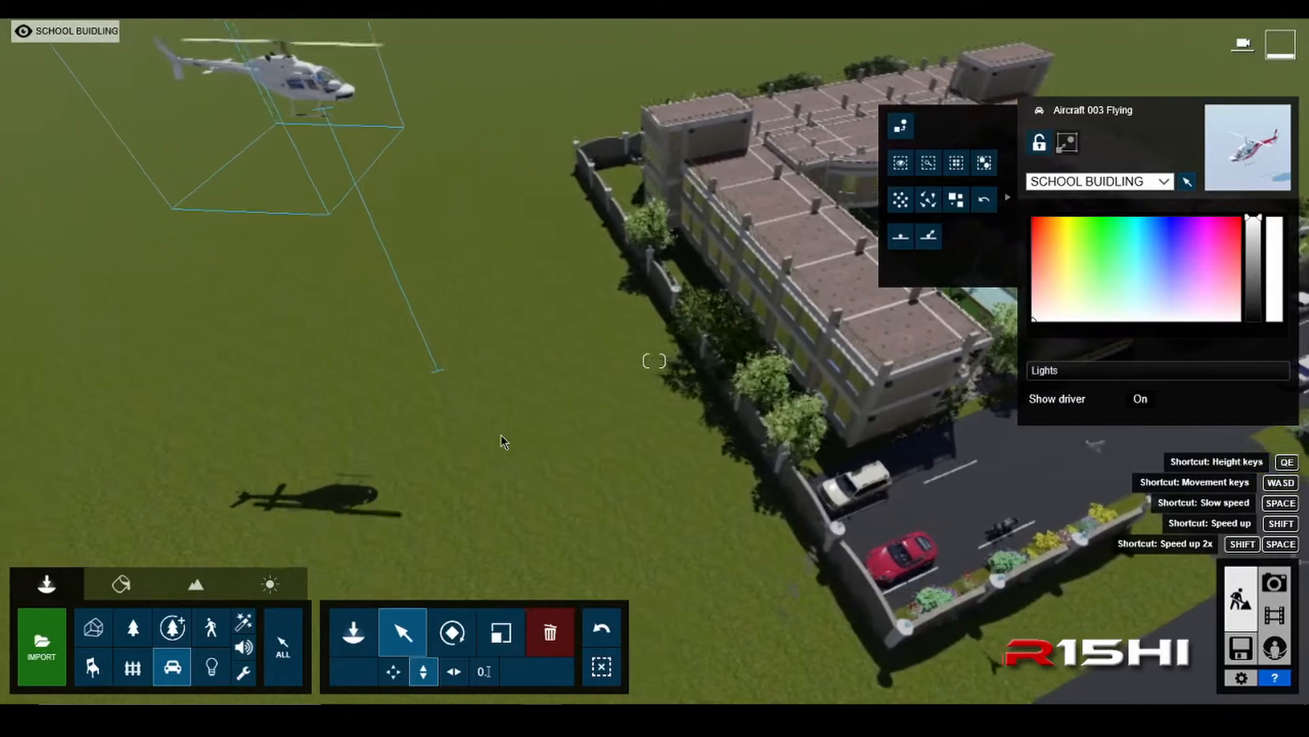
# - Recolour the helicopter's livery to a darkened teal and toggle its Show driver option
pyautogui.press('w')
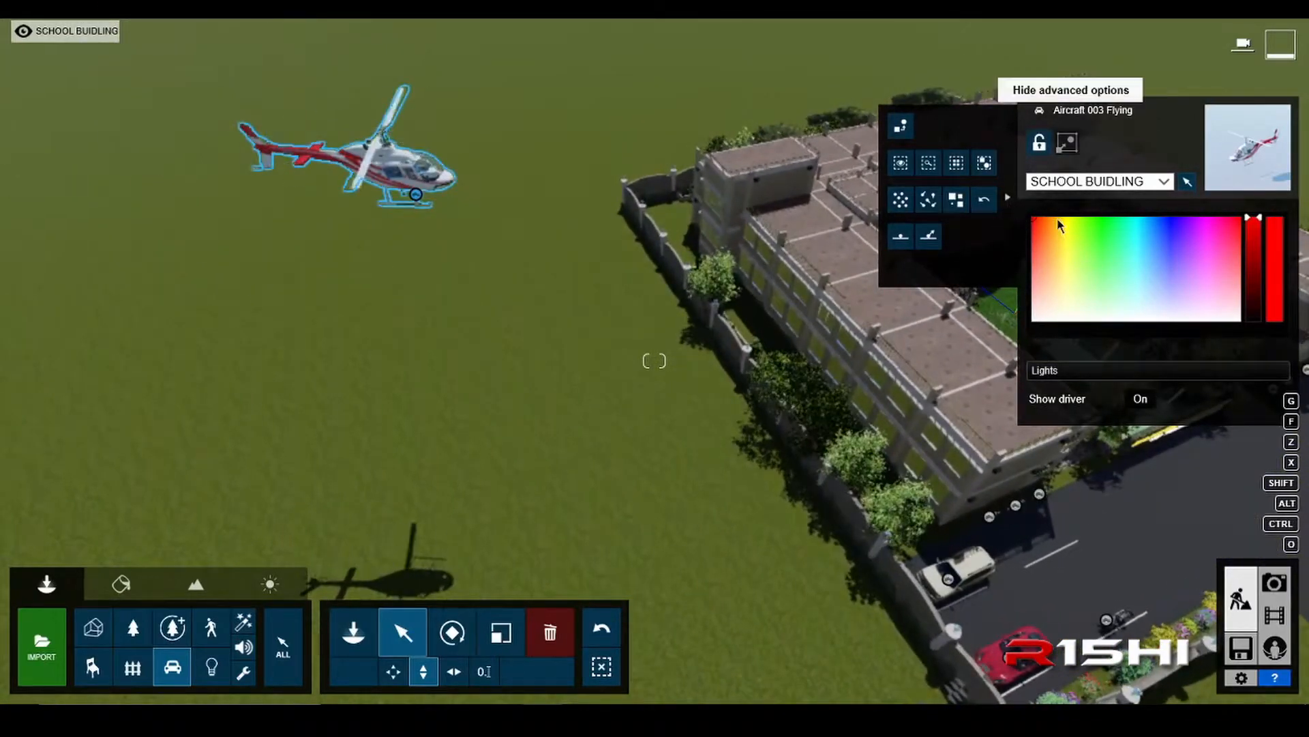
pyautogui.moveTo(1254, 239); pyautogui.dragTo(1254, 225)
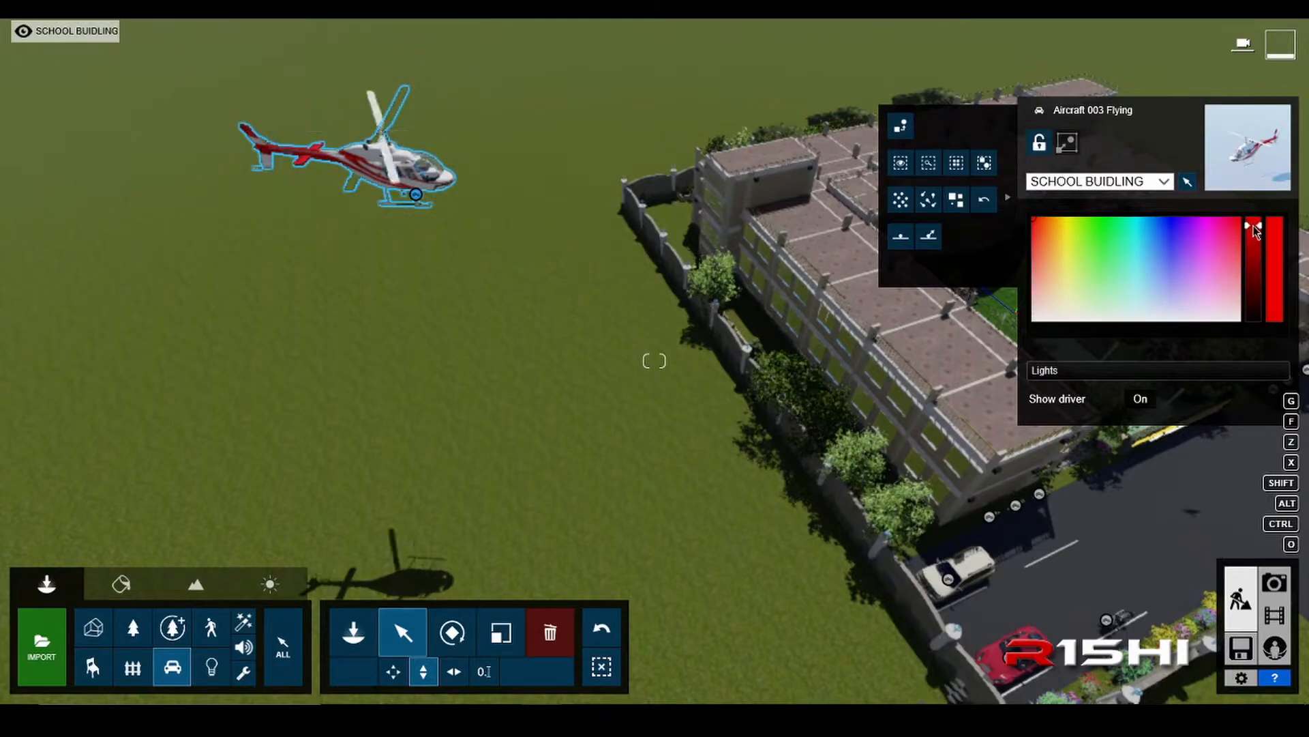
pyautogui.moveTo(1099, 232); pyautogui.dragTo(1069, 224)
pyautogui.moveTo(1051, 218)
pyautogui.mouseDown()
pyautogui.moveTo(1032, 220)
pyautogui.moveTo(1139, 223)
pyautogui.moveTo(1137, 237)
pyautogui.mouseUp()
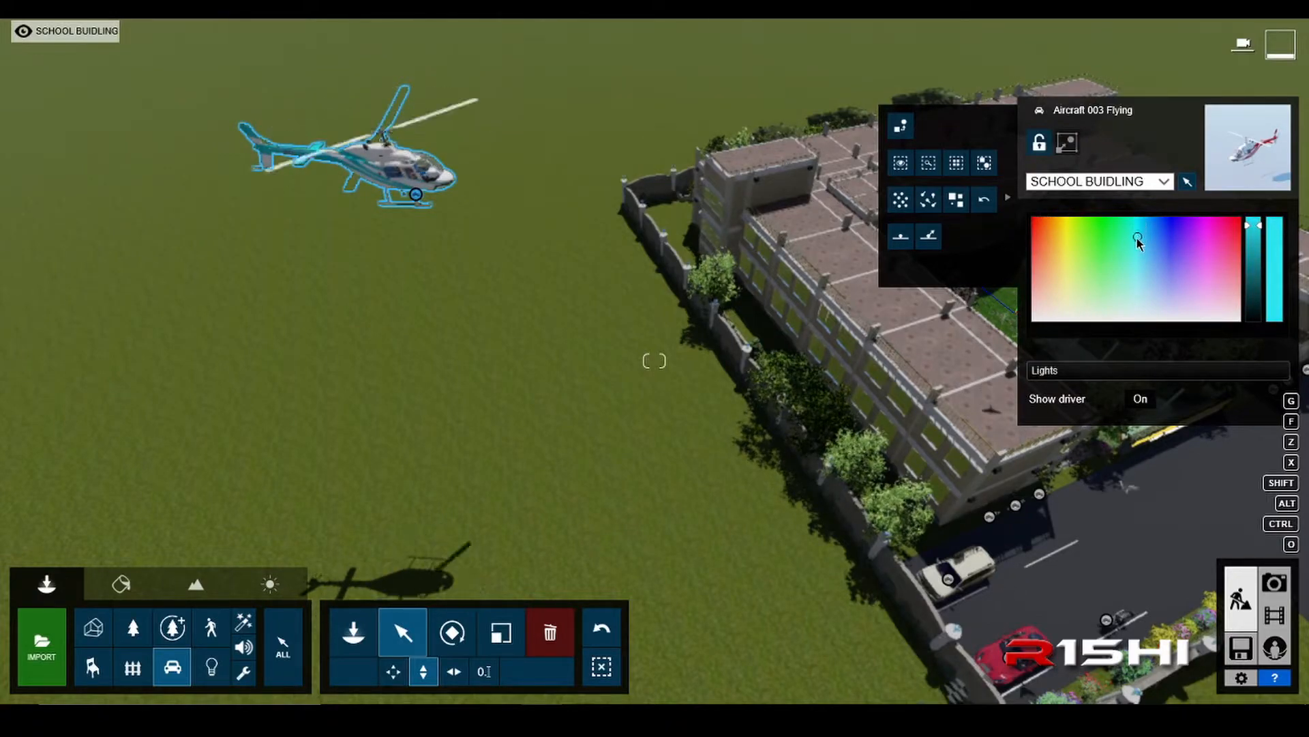
pyautogui.click(1255, 260)
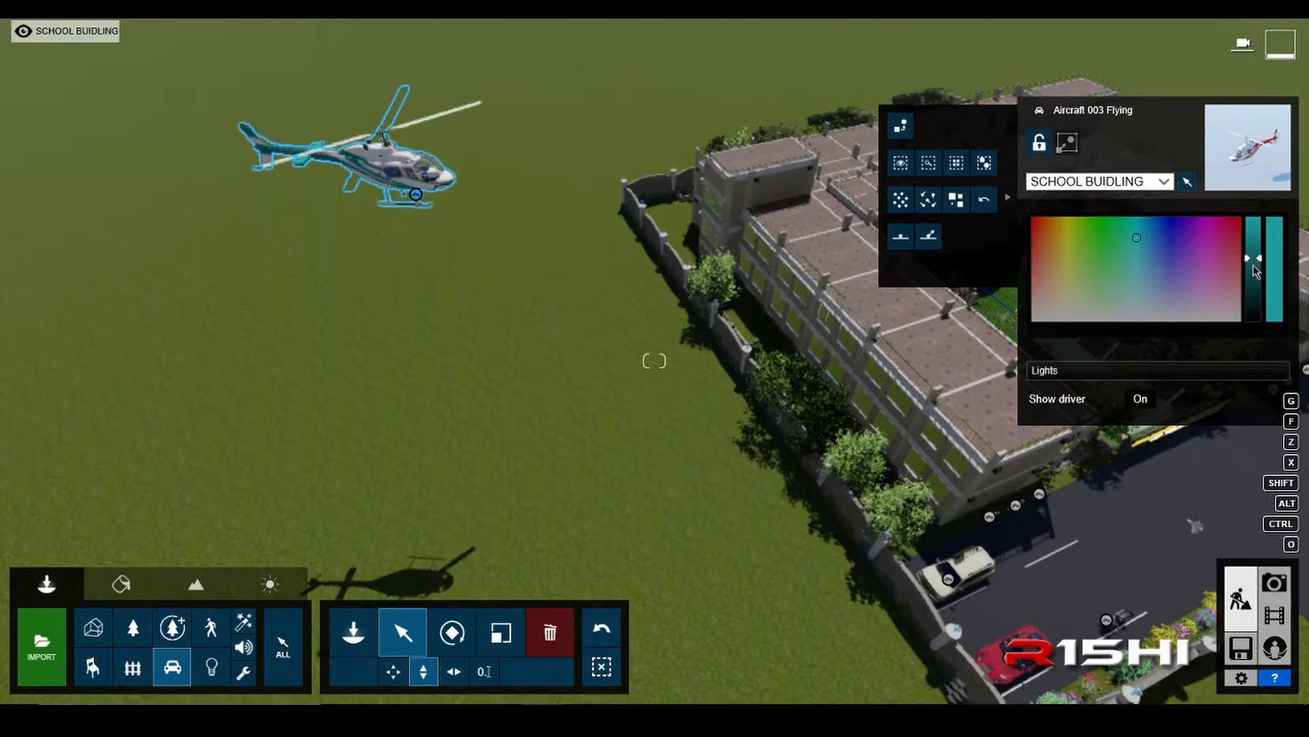
pyautogui.click(1141, 400)
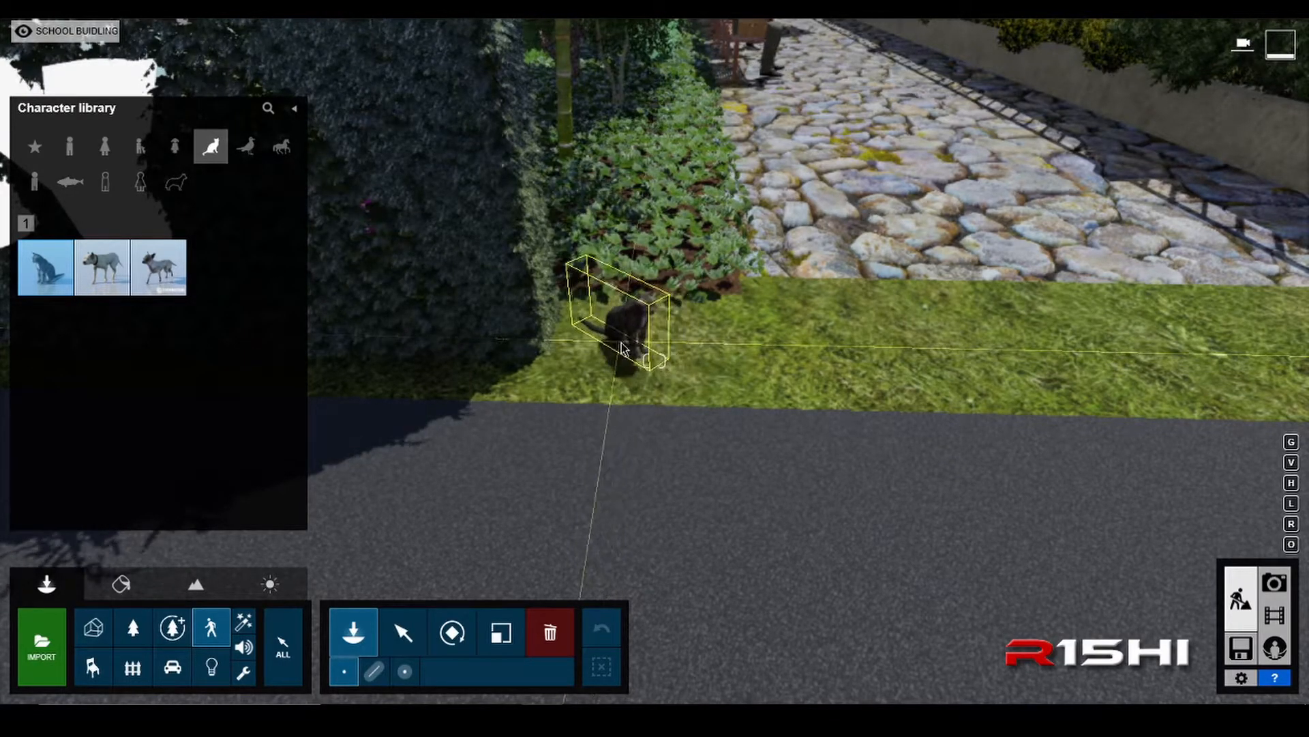
# - Place a sitting cat on the grass beside the hedge corner and a second, rotated and enlarged cat next to it
pyautogui.click(622, 350)
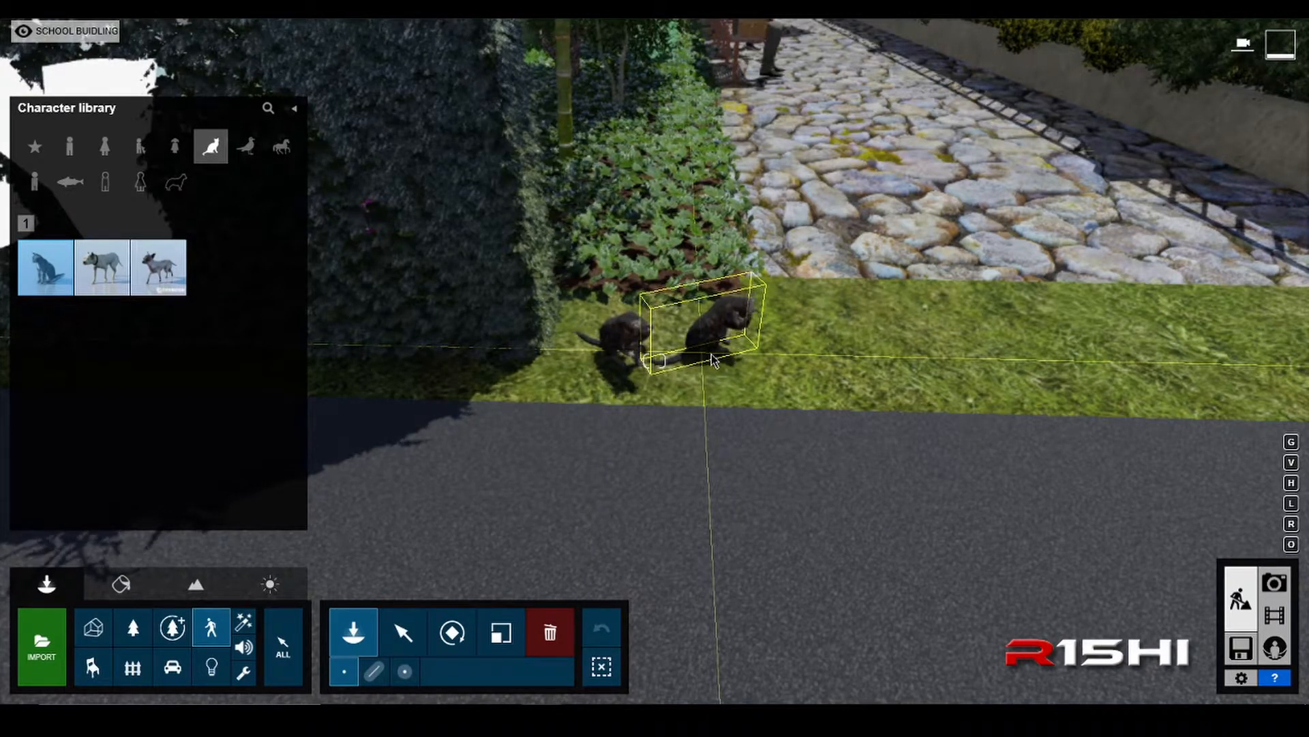
pyautogui.press('r')
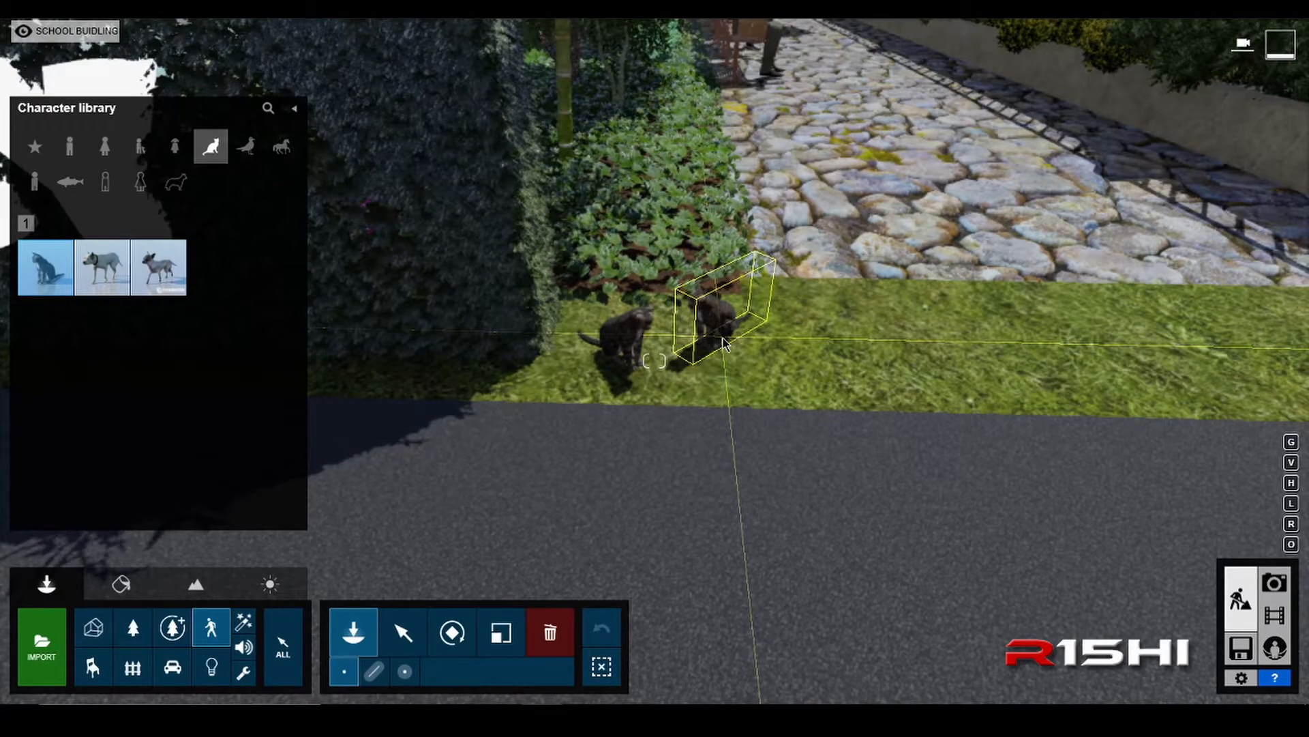
pyautogui.press('l')
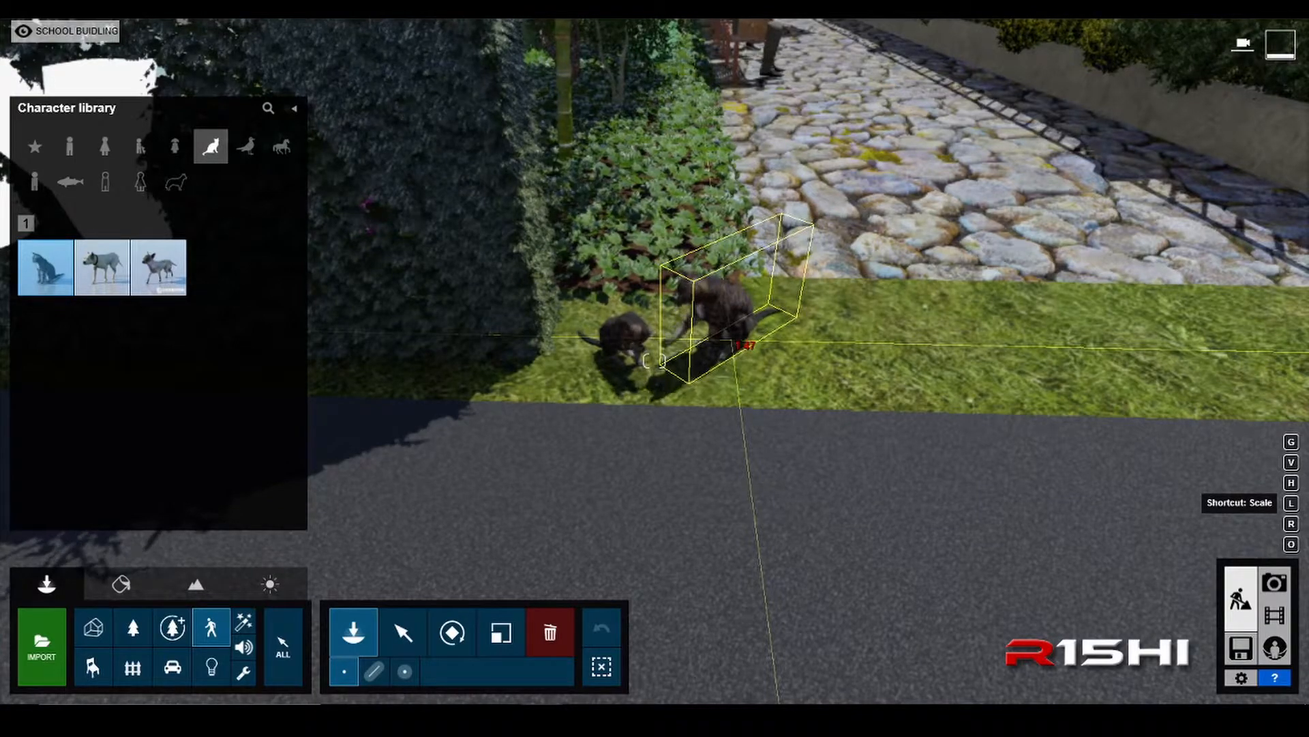
pyautogui.click(747, 347)
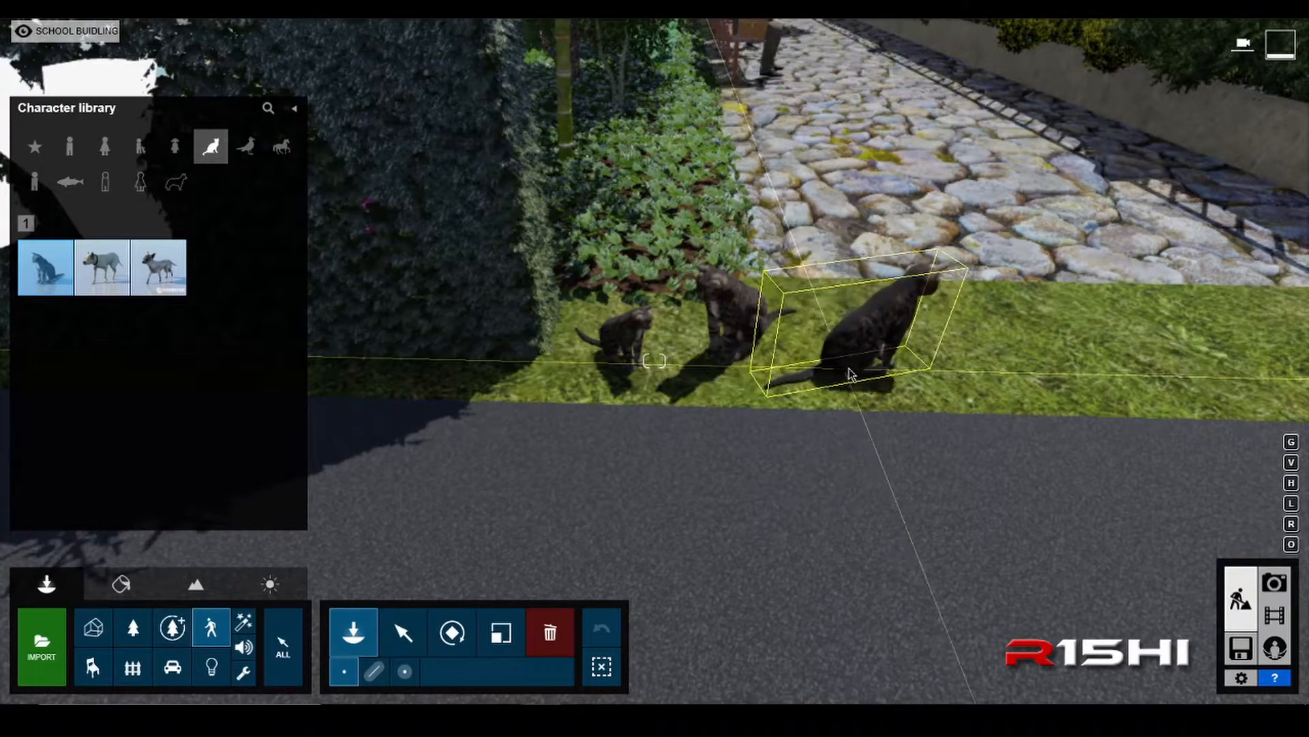
pyautogui.press('s')
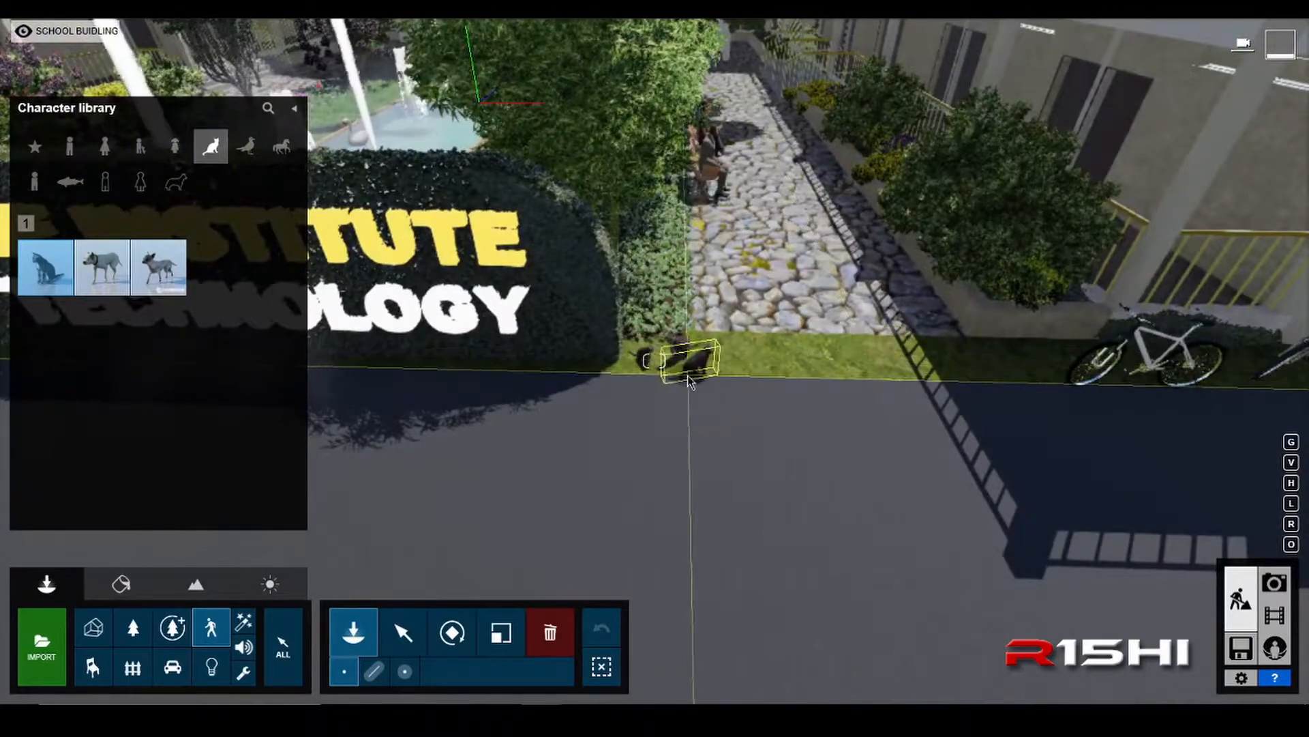
pyautogui.press('w')
pyautogui.press('w')
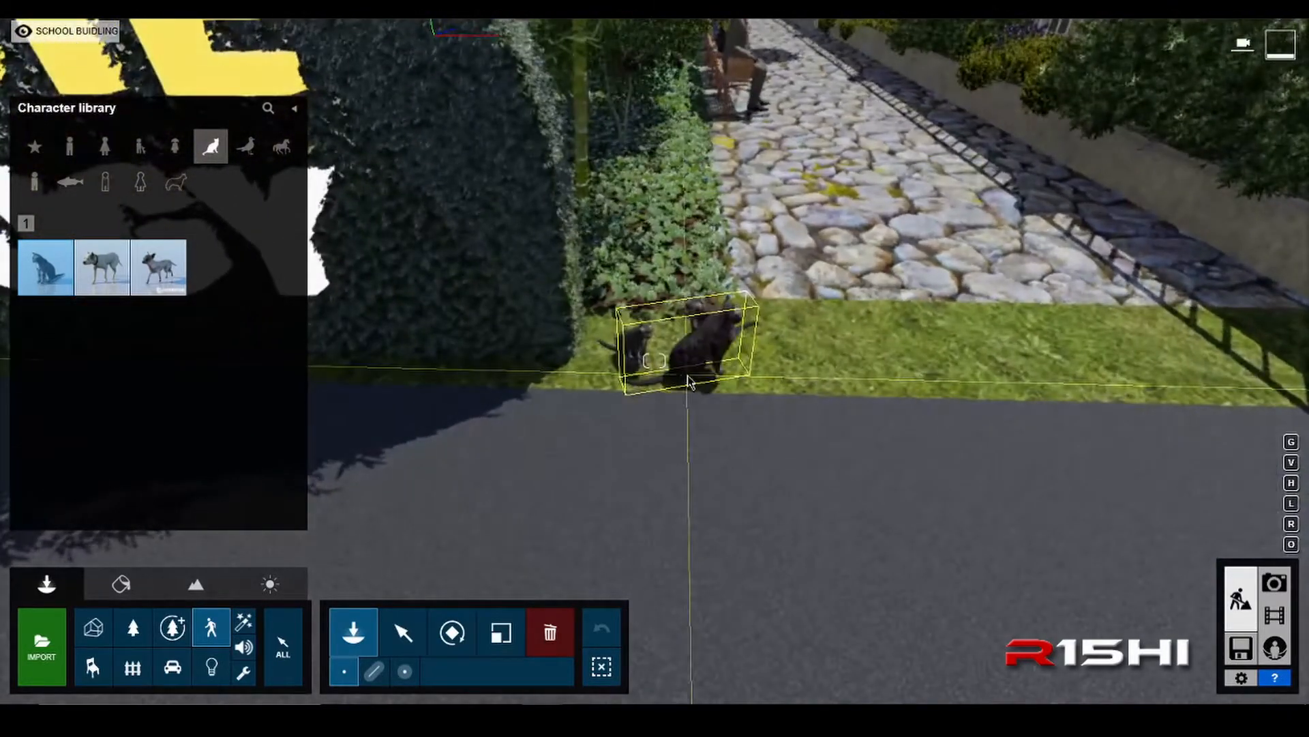
pyautogui.click(689, 382)
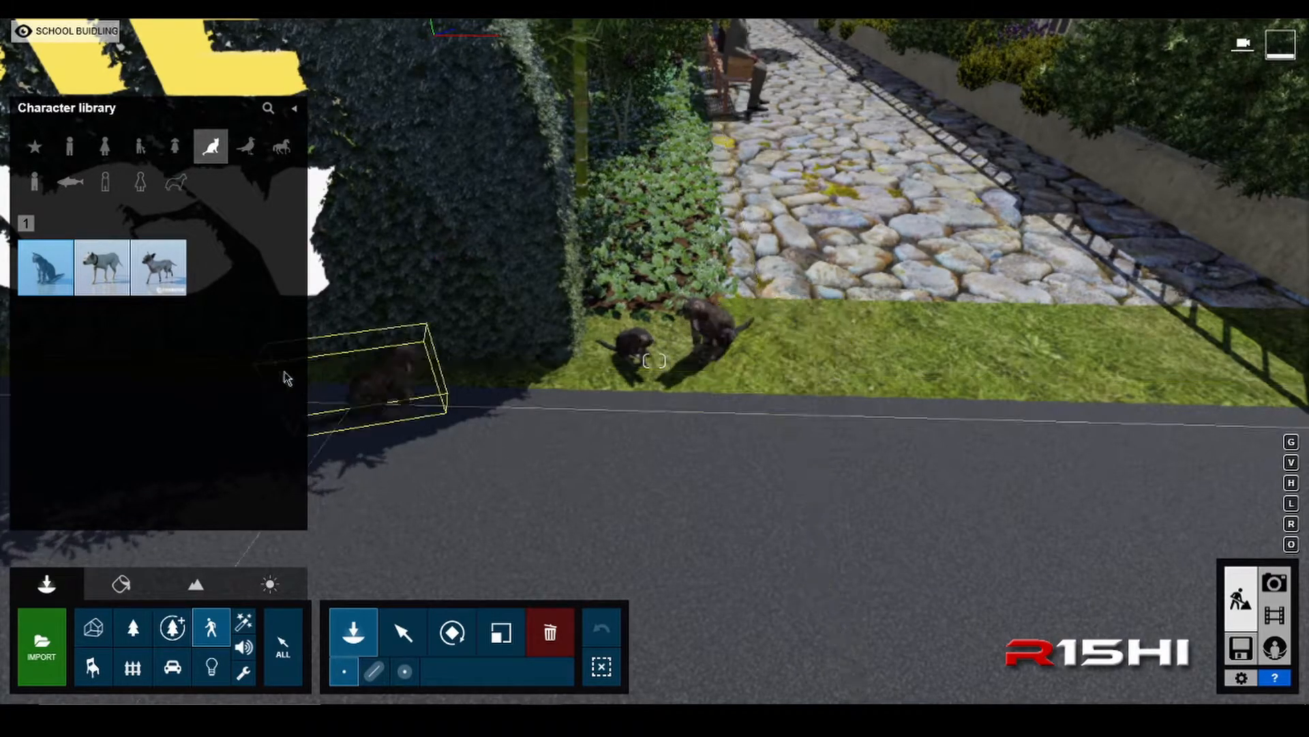
pyautogui.click(102, 267)
# - Browse the spotlights, omni lights and area lights available in the Lights library
pyautogui.press('l')
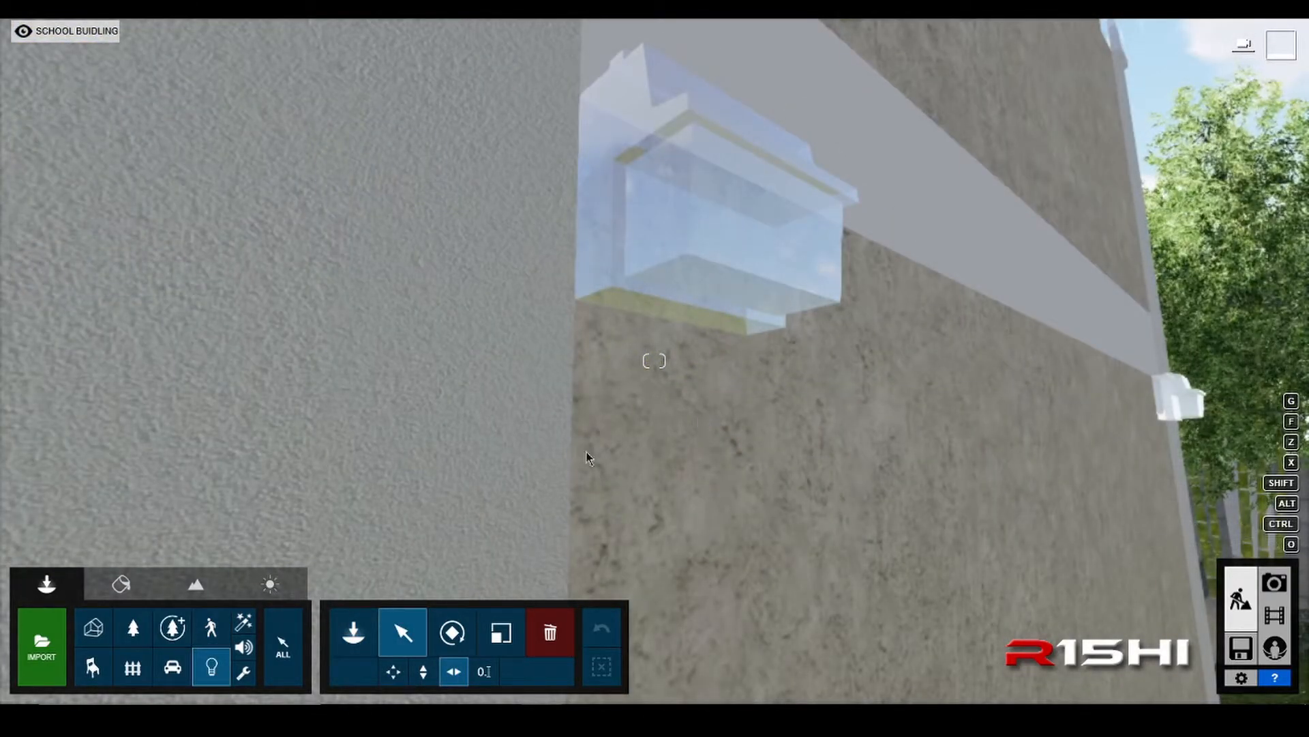
pyautogui.click(358, 627)
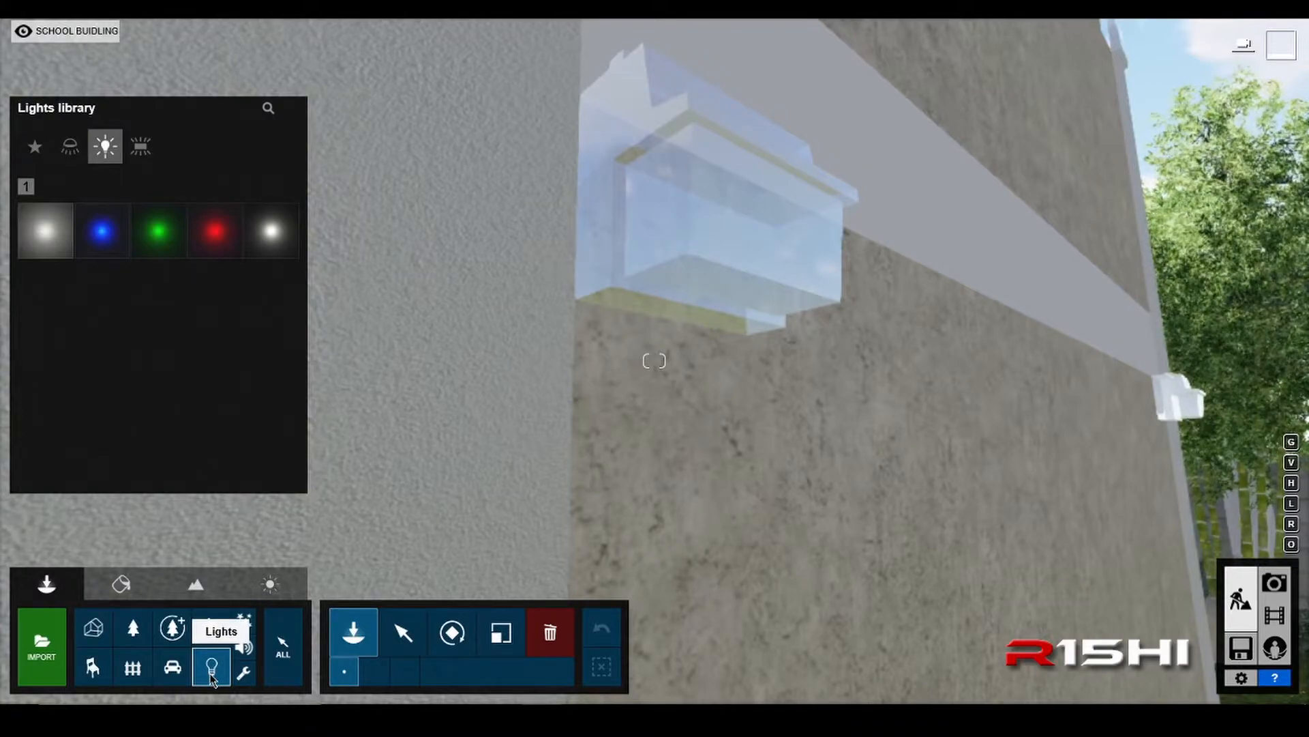
pyautogui.click(70, 146)
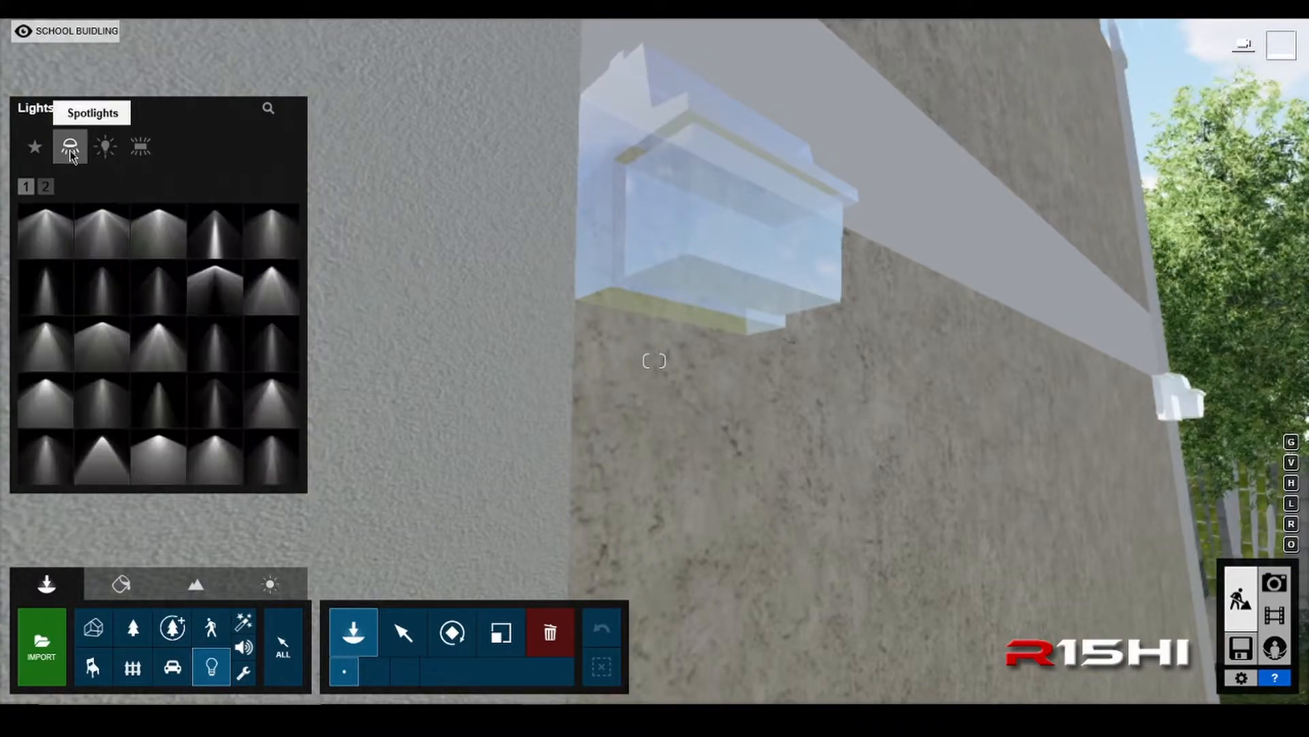
pyautogui.click(104, 144)
pyautogui.click(145, 151)
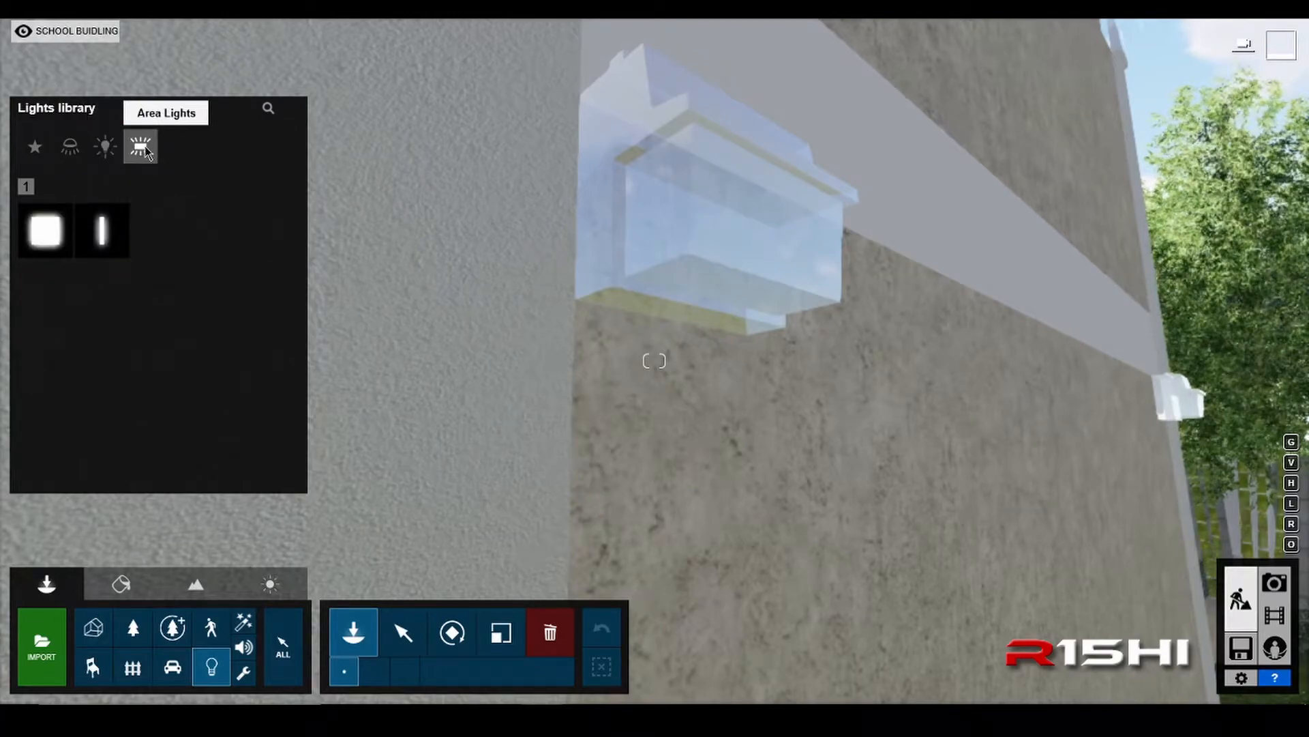
pyautogui.click(111, 152)
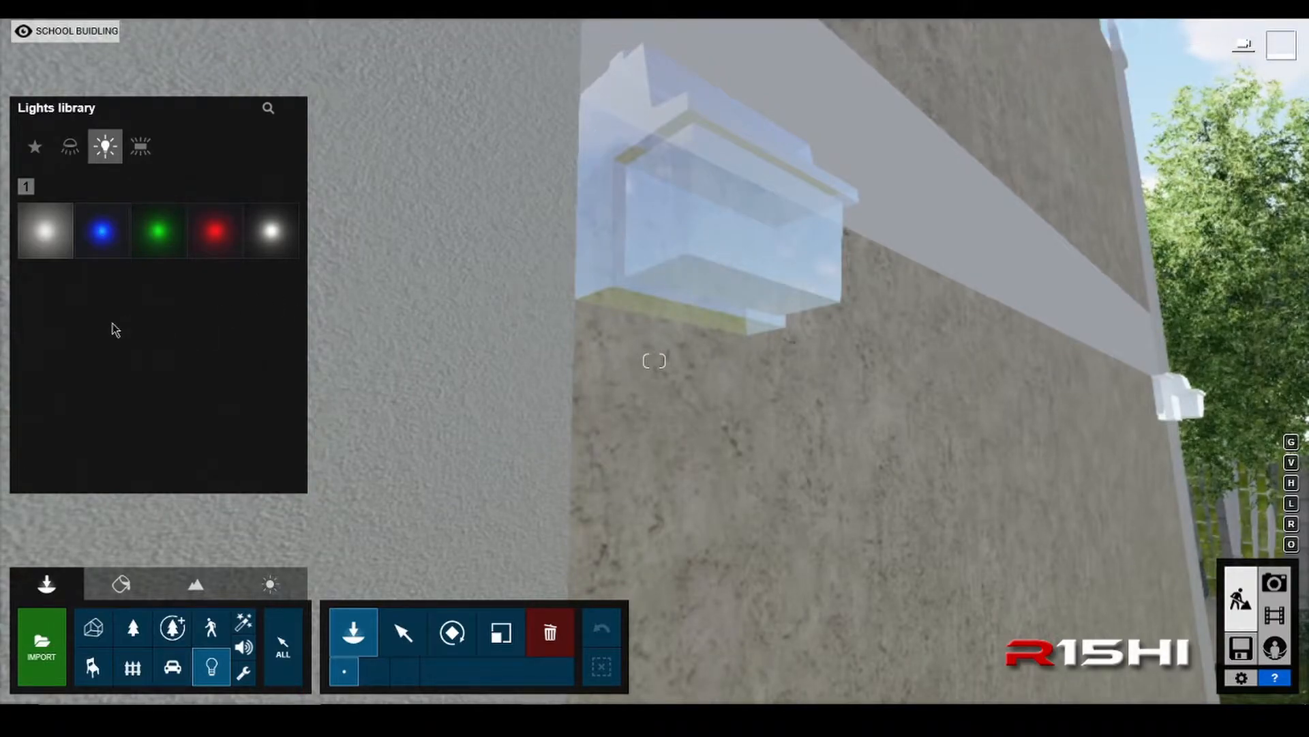
# - Place the fifth omni light, the small white glow, at the underside of the ground-floor wall lamp beside the corner column
pyautogui.click(273, 234)
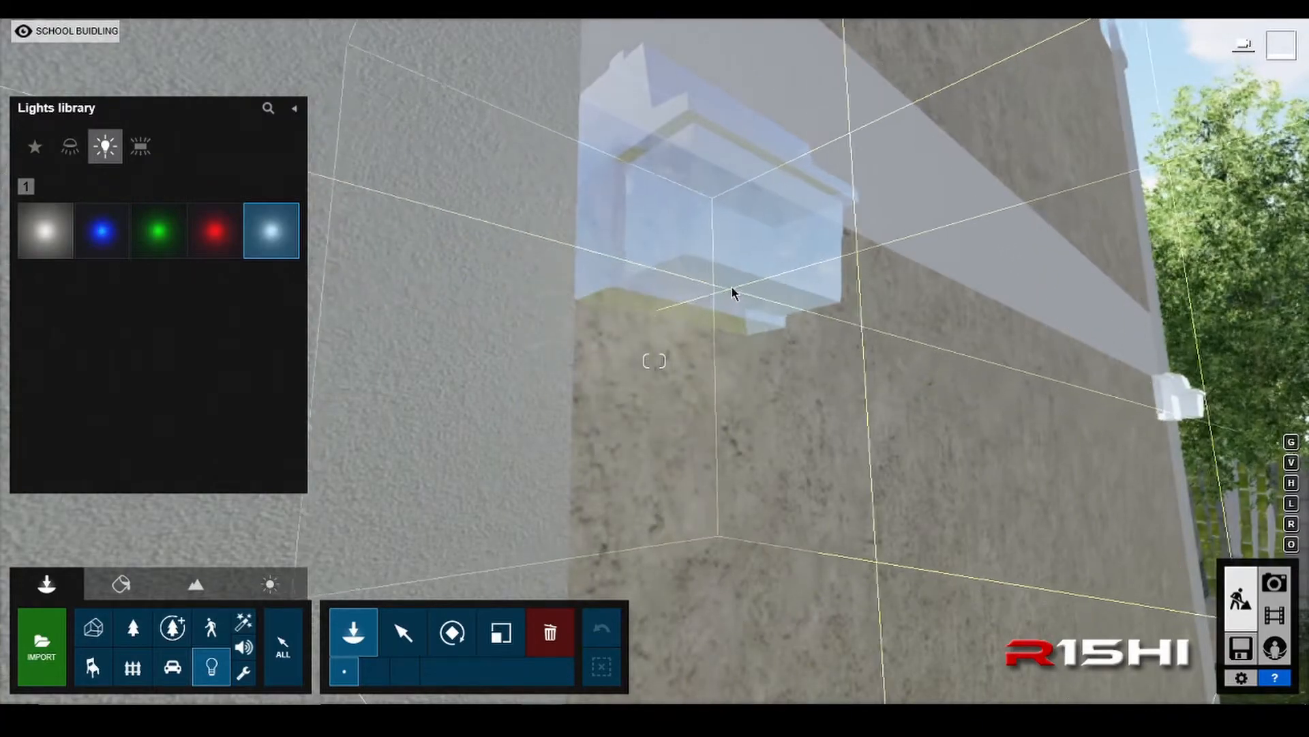
pyautogui.press('w')
pyautogui.click(780, 226)
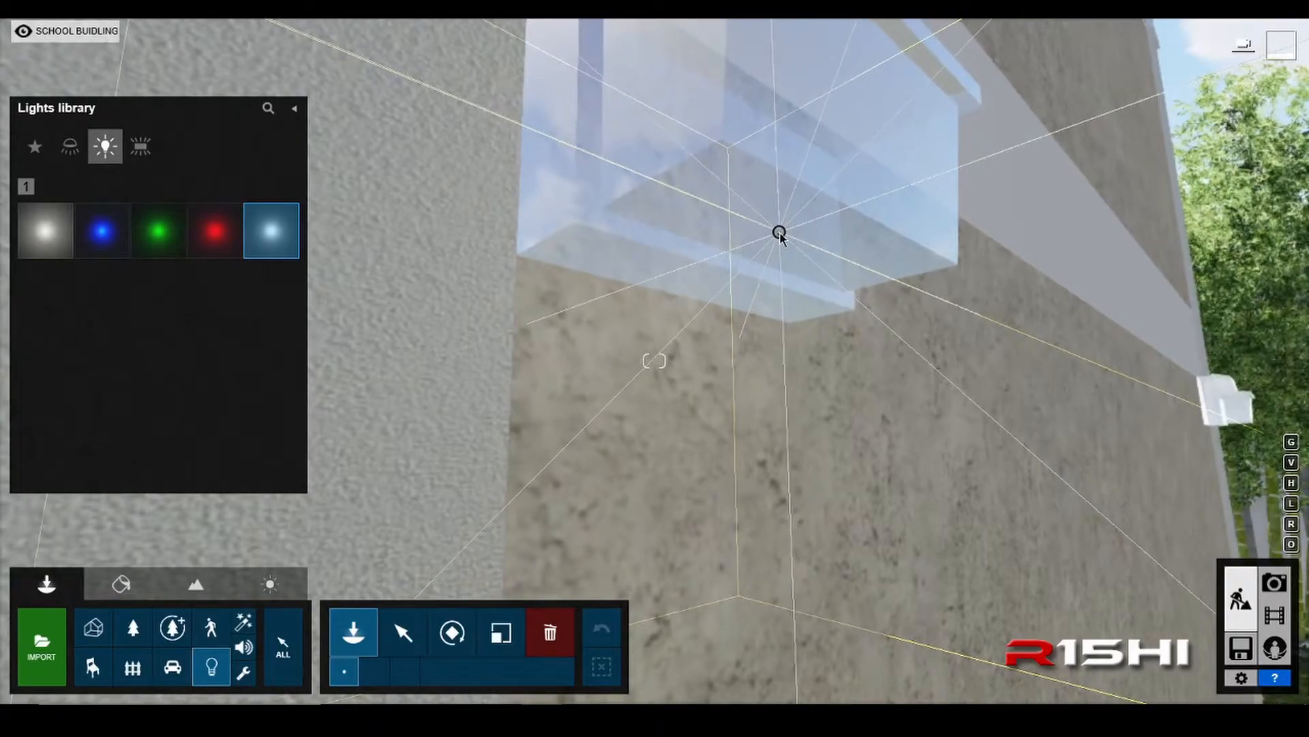
pyautogui.click(780, 234)
pyautogui.press('s')
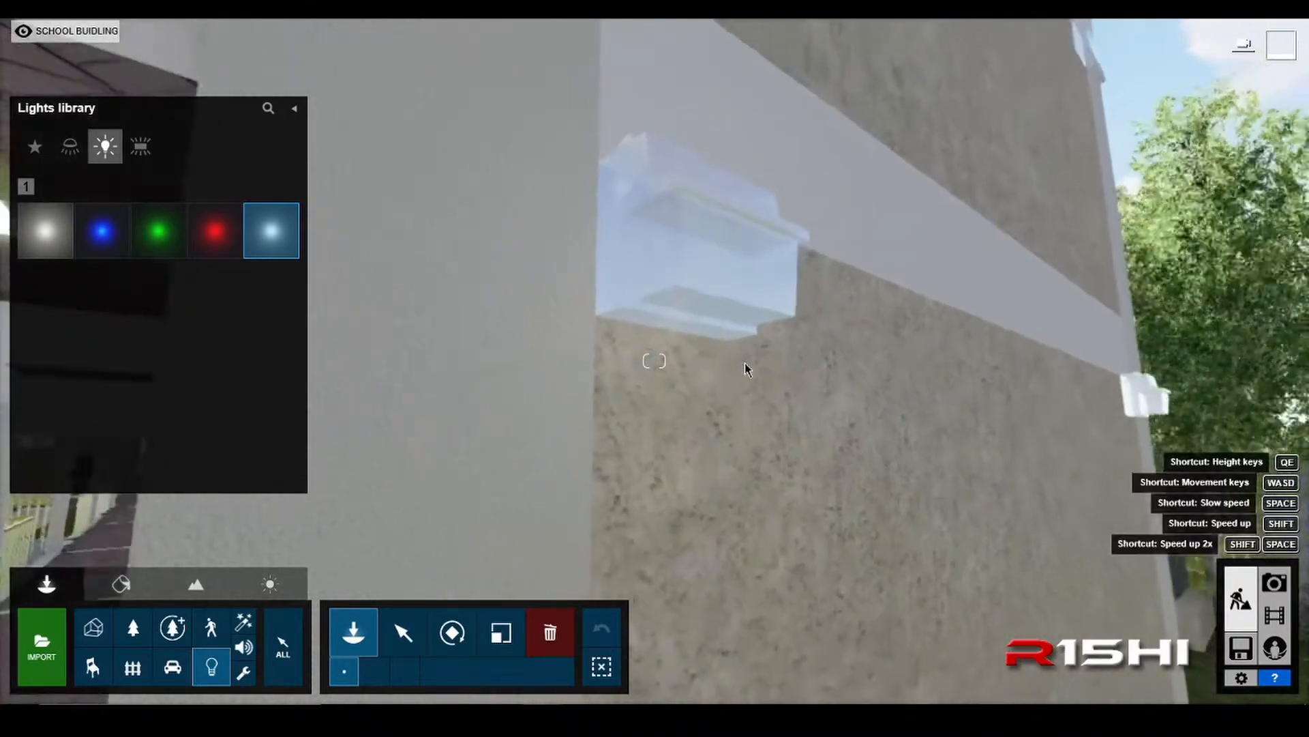
pyautogui.press('Escape')
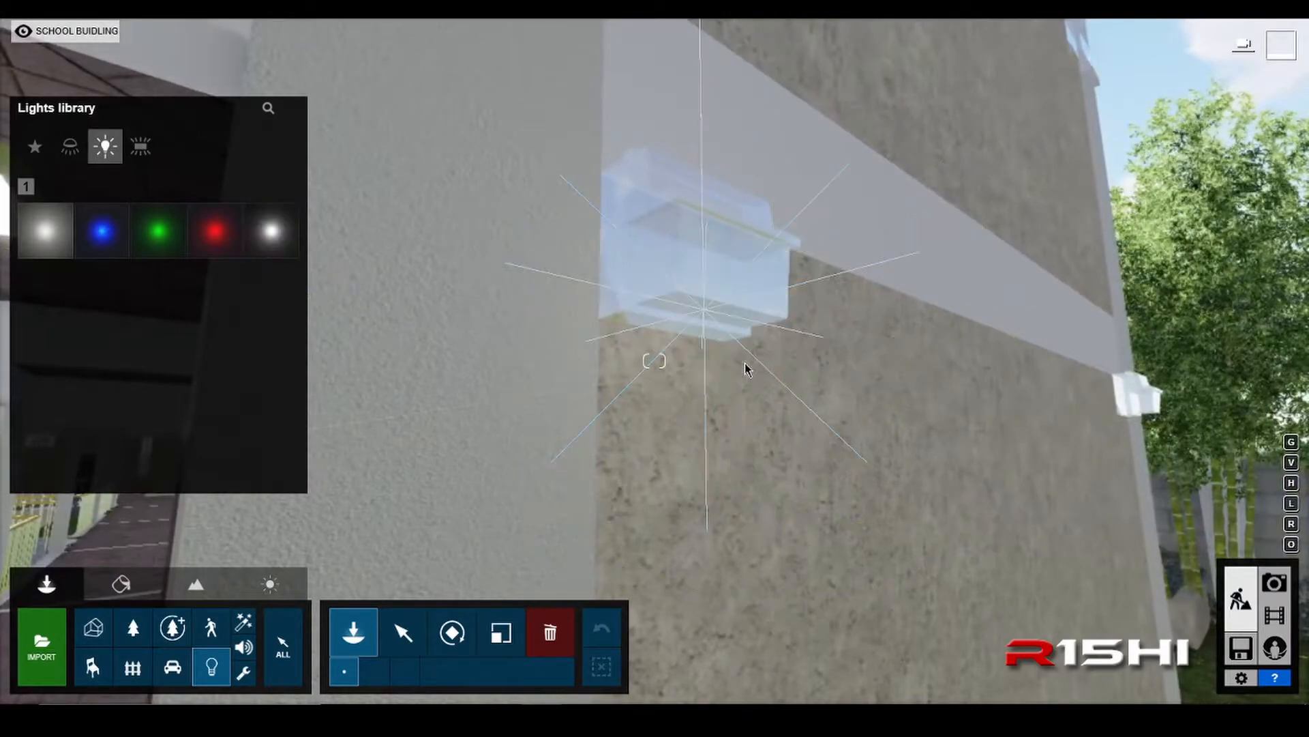
# - Select the placed omni light and move it horizontally to centre it under the wall lamp
pyautogui.press('s')
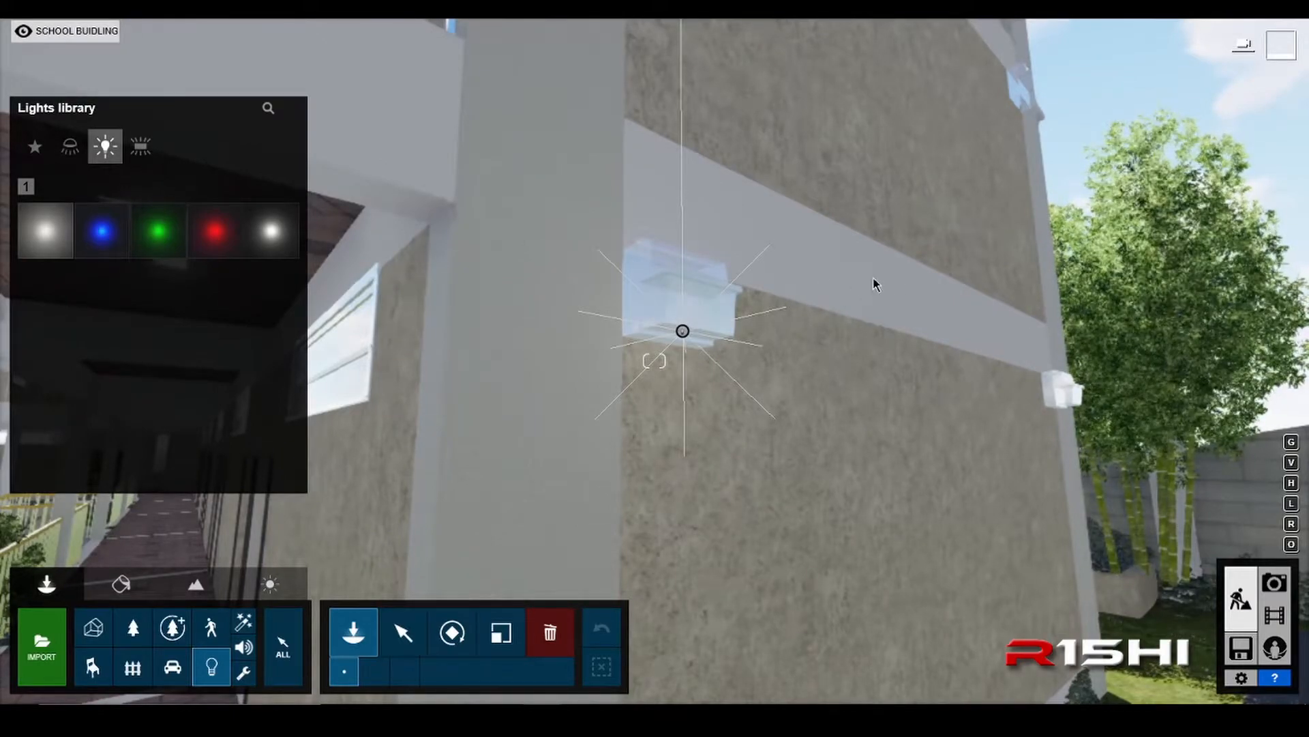
pyautogui.moveTo(914, 291)
pyautogui.mouseDown(button='right')
pyautogui.moveTo(883, 294)
pyautogui.moveTo(914, 292)
pyautogui.mouseUp(button='right')
pyautogui.moveTo(699, 299); pyautogui.dragTo(586, 325, button='right')
pyautogui.press('w')
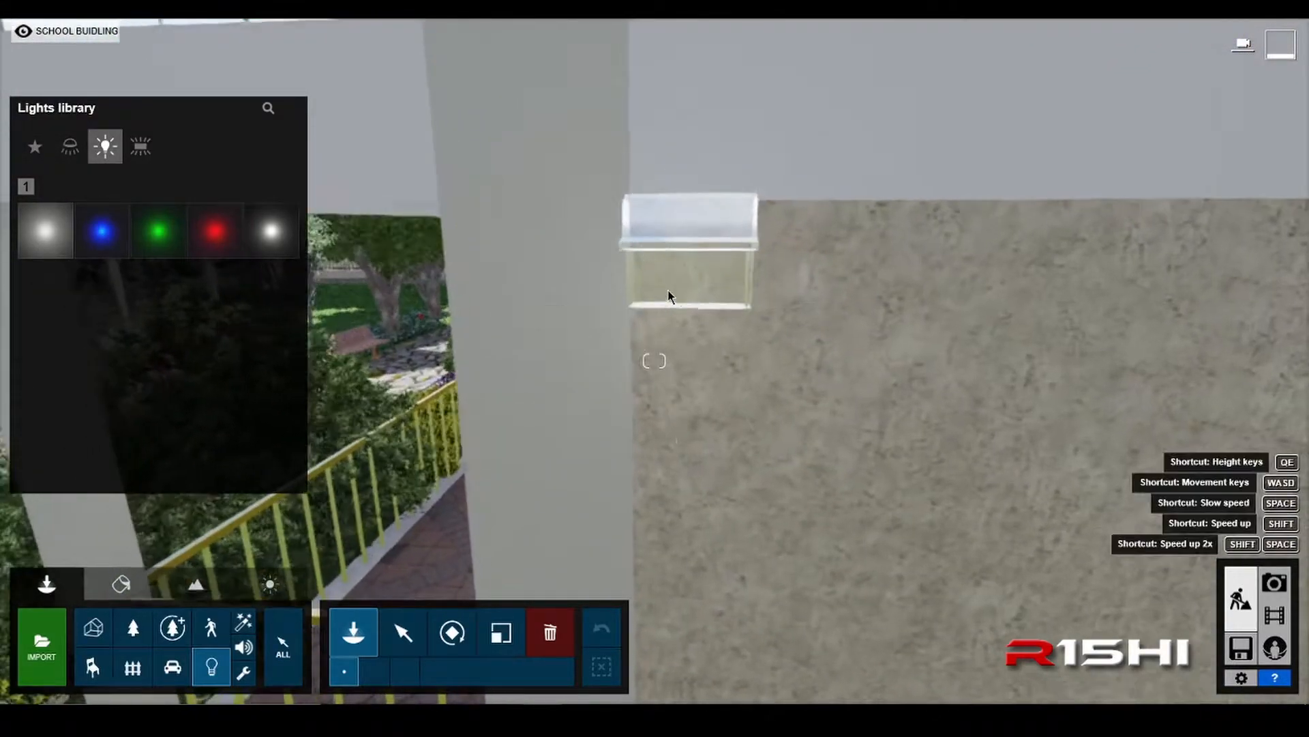
pyautogui.press('w')
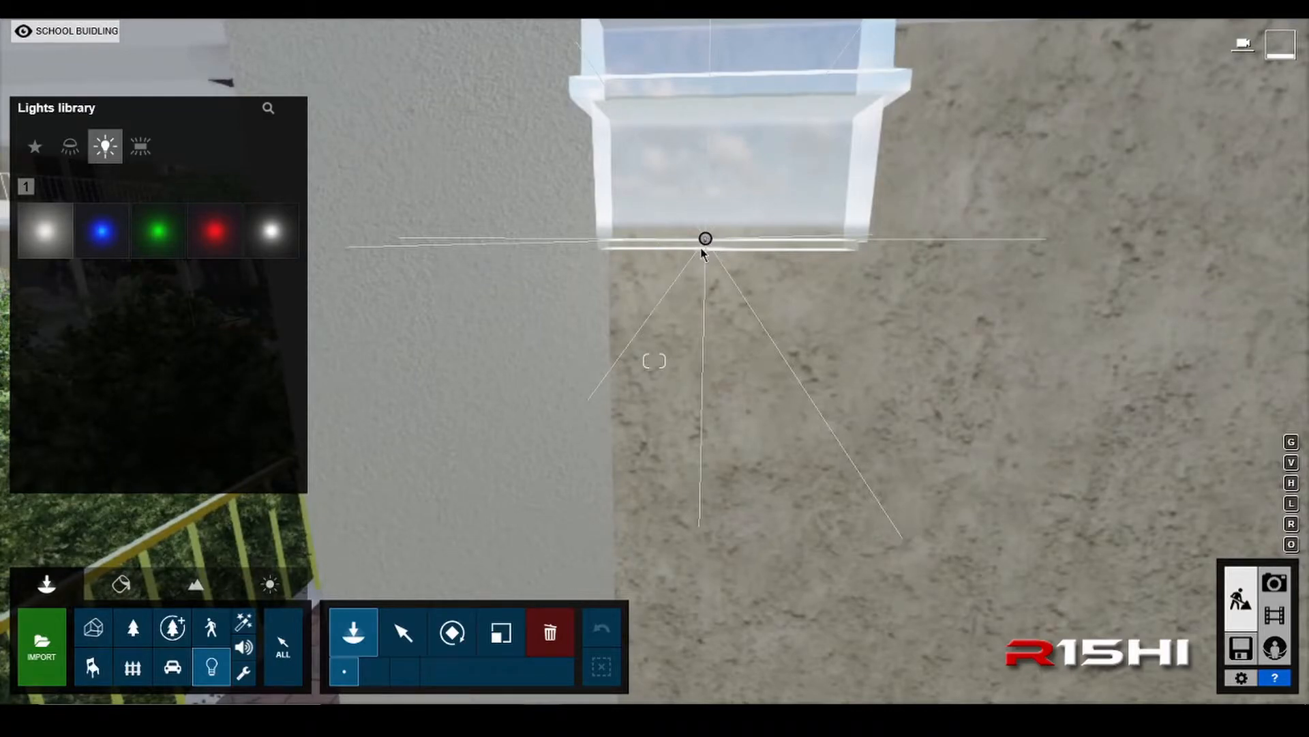
pyautogui.click(403, 633)
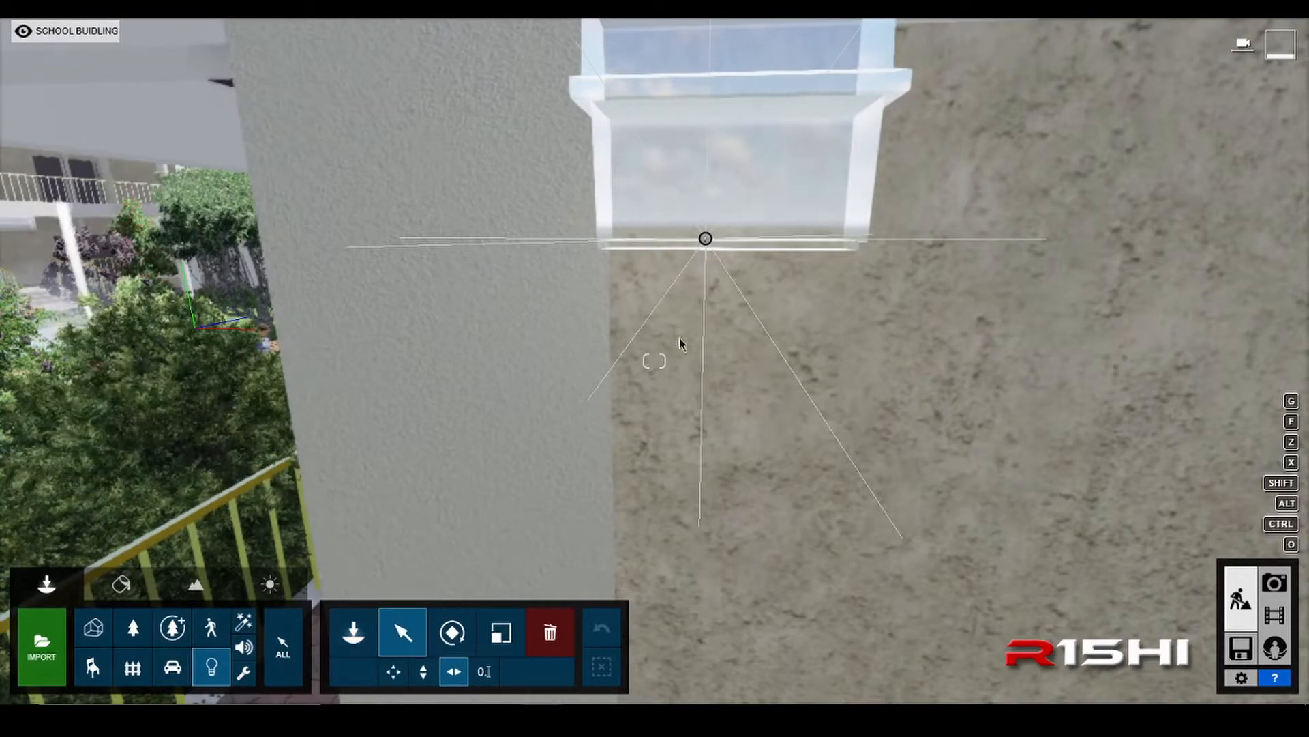
pyautogui.click(706, 240)
pyautogui.moveTo(706, 241); pyautogui.dragTo(730, 244)
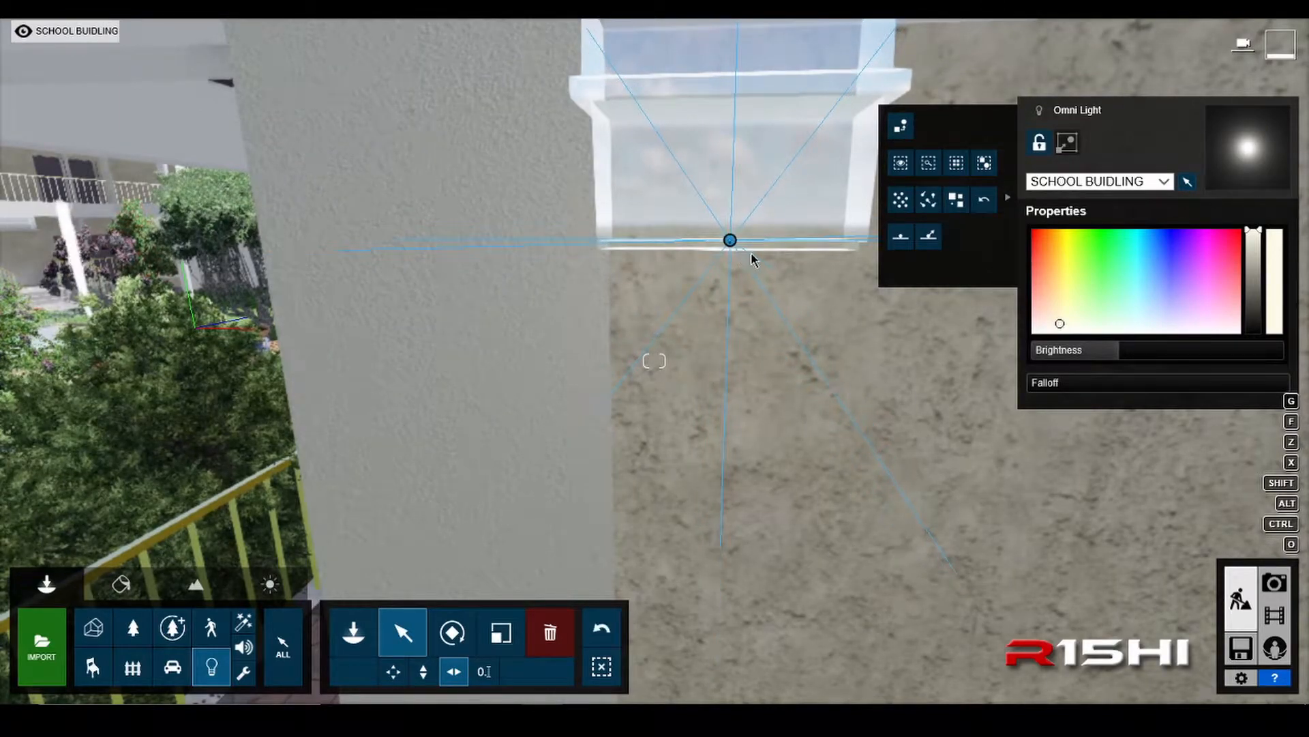
# - Move the omni light along the Z axis towards the wall so it sits within the lamp's depth
pyautogui.moveTo(673, 295); pyautogui.dragTo(811, 245, button='right')
pyautogui.press('o')
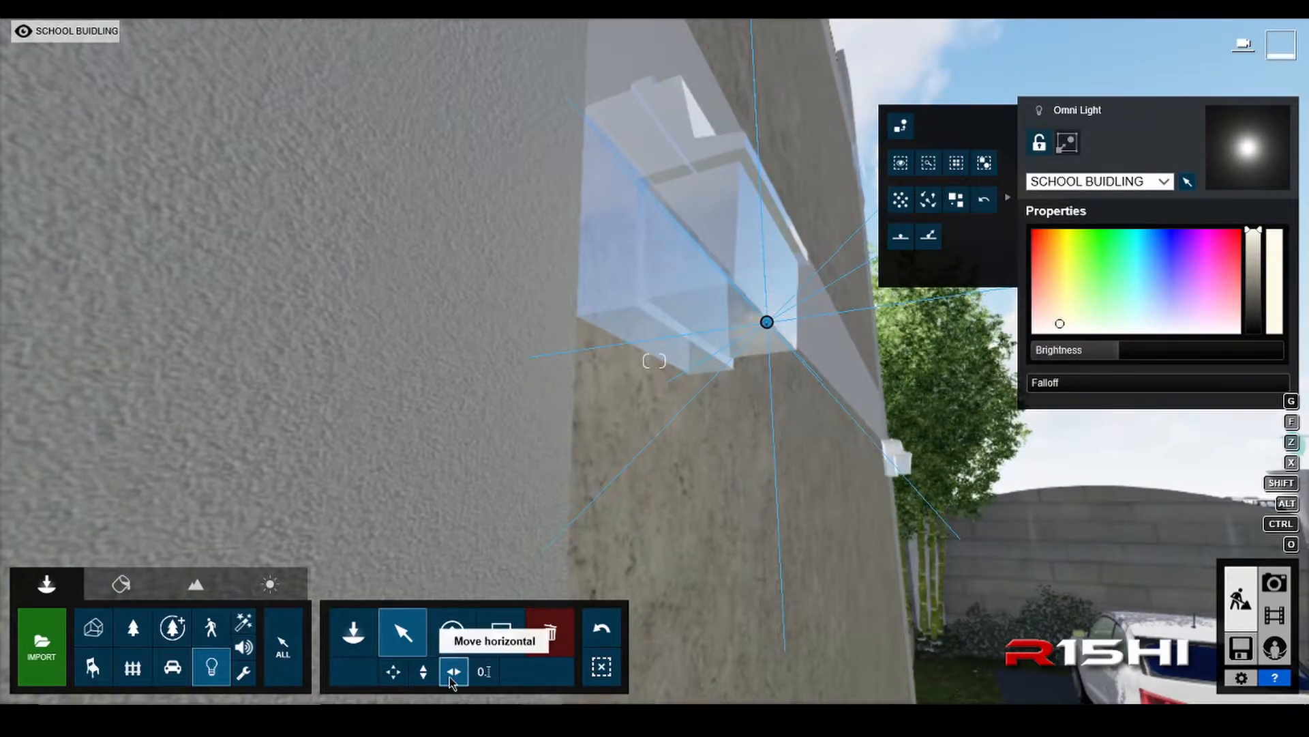
pyautogui.moveTo(769, 326)
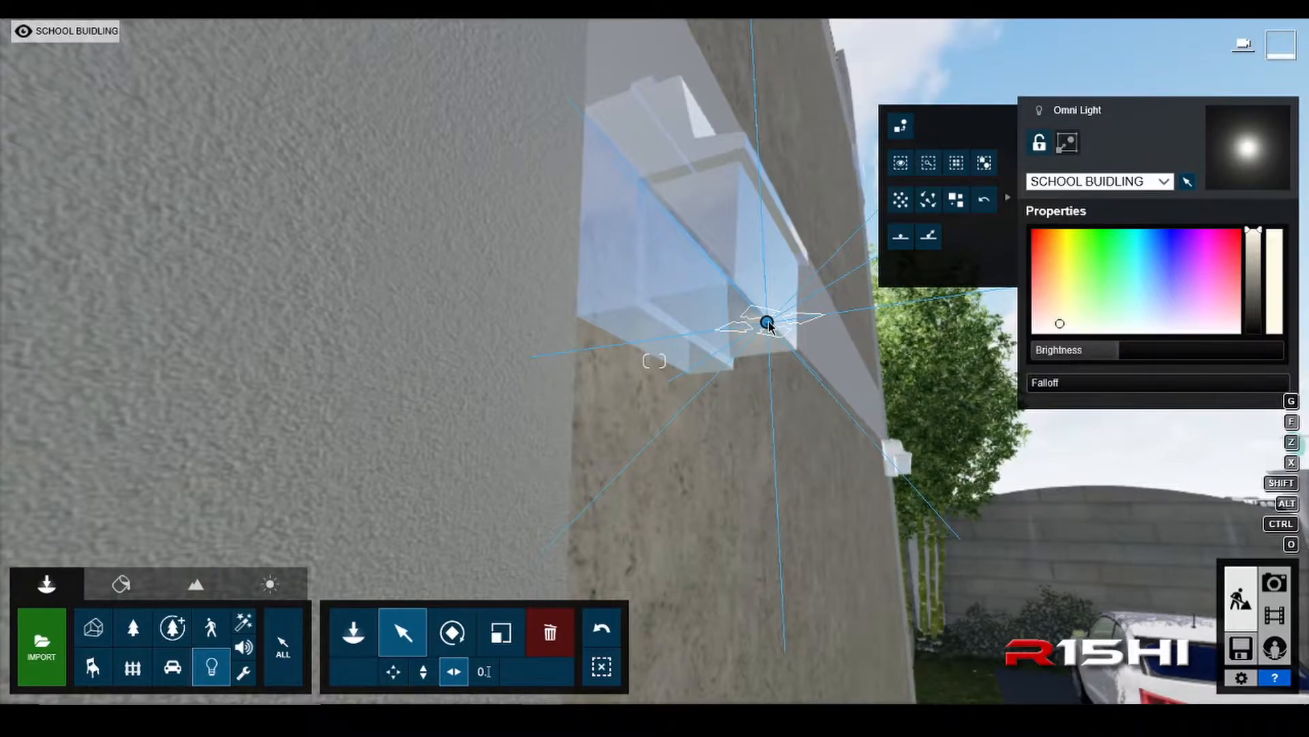
pyautogui.press('z')
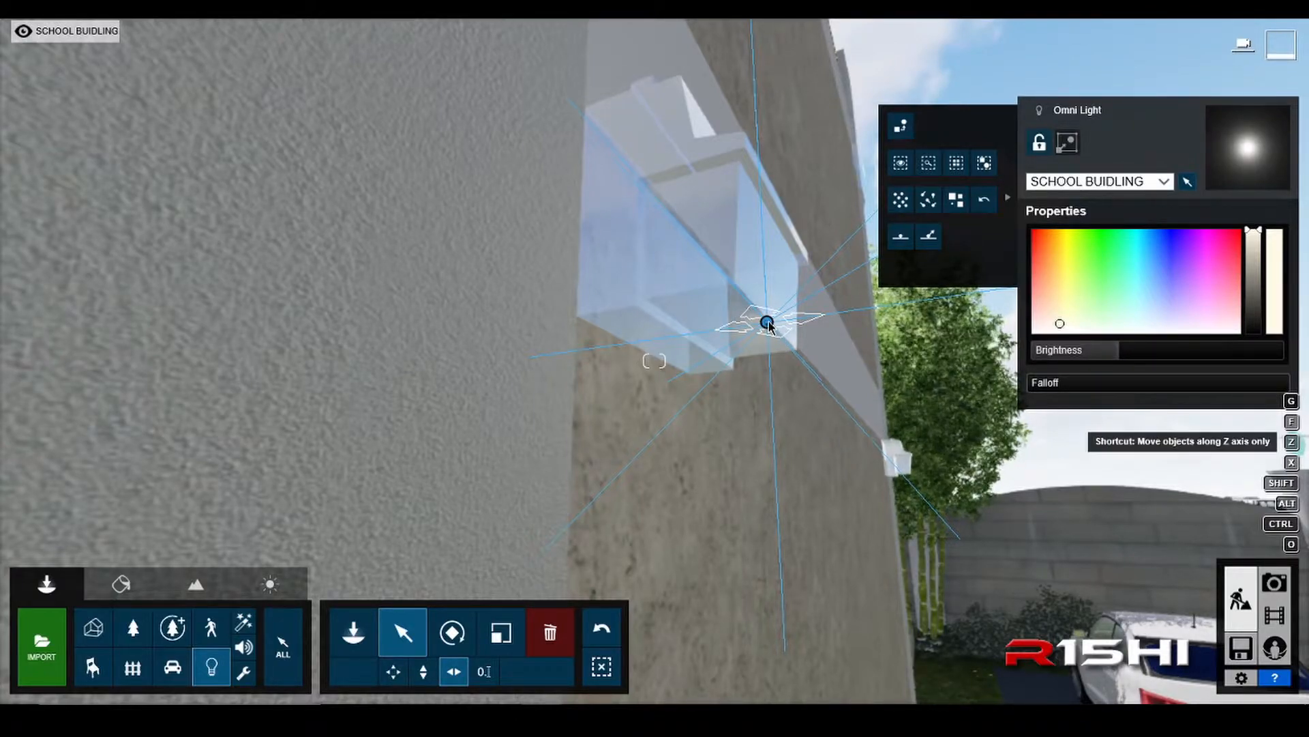
pyautogui.moveTo(765, 330); pyautogui.dragTo(730, 345)
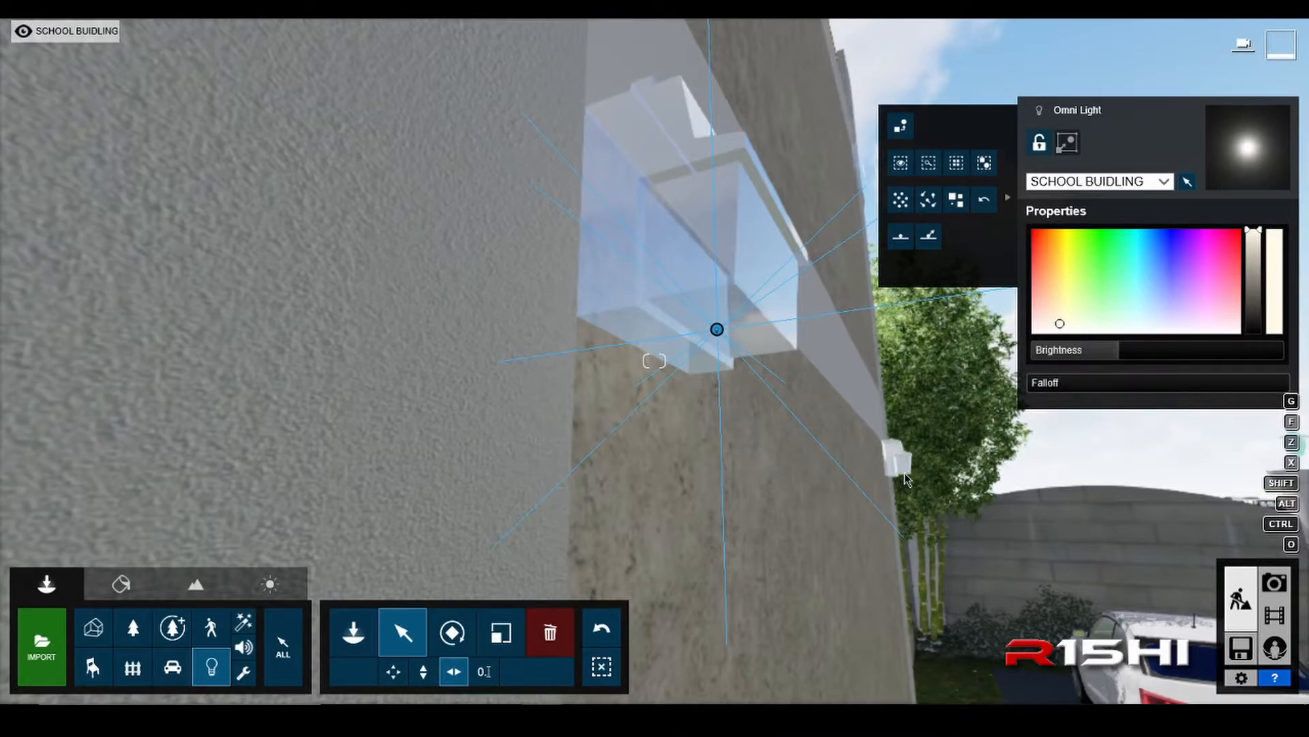
# - Copy the omni light about 5.57 m along the X axis to the second ground-floor lamp on the same wall
pyautogui.press('s')
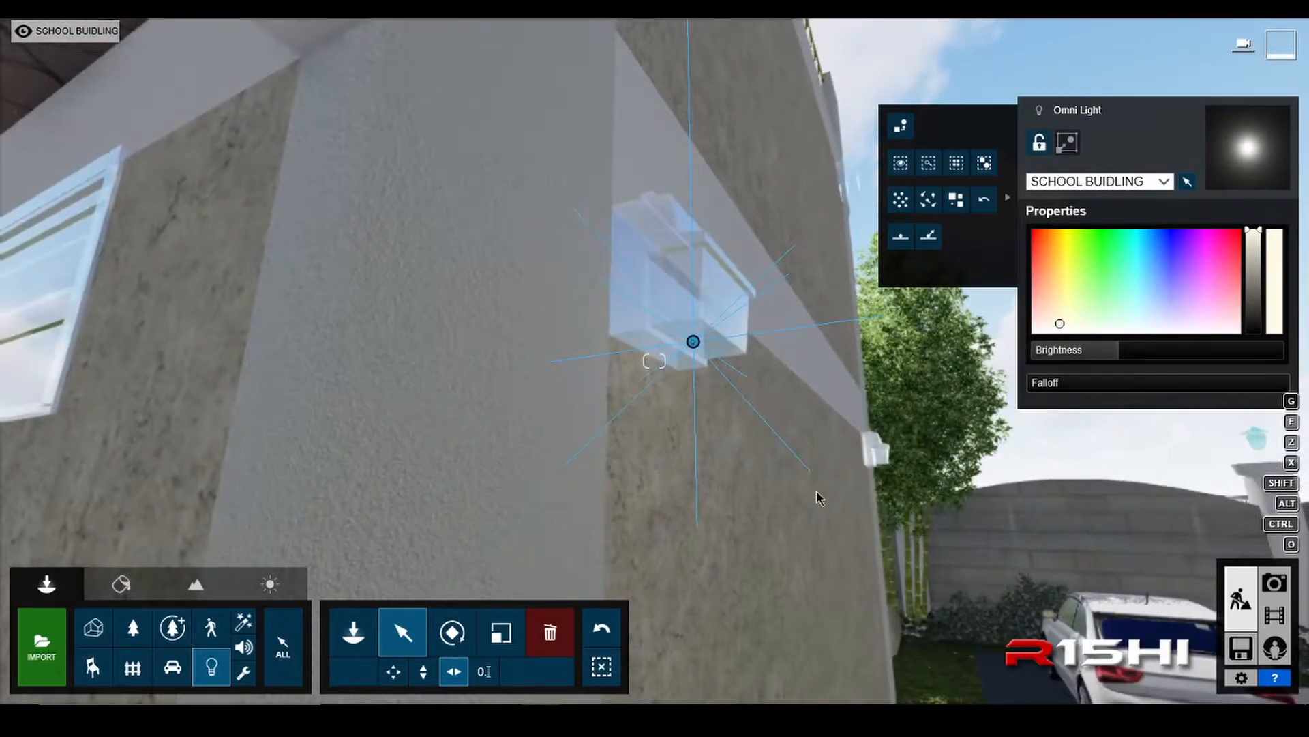
pyautogui.moveTo(812, 490); pyautogui.dragTo(792, 504, button='right')
pyautogui.press('s')
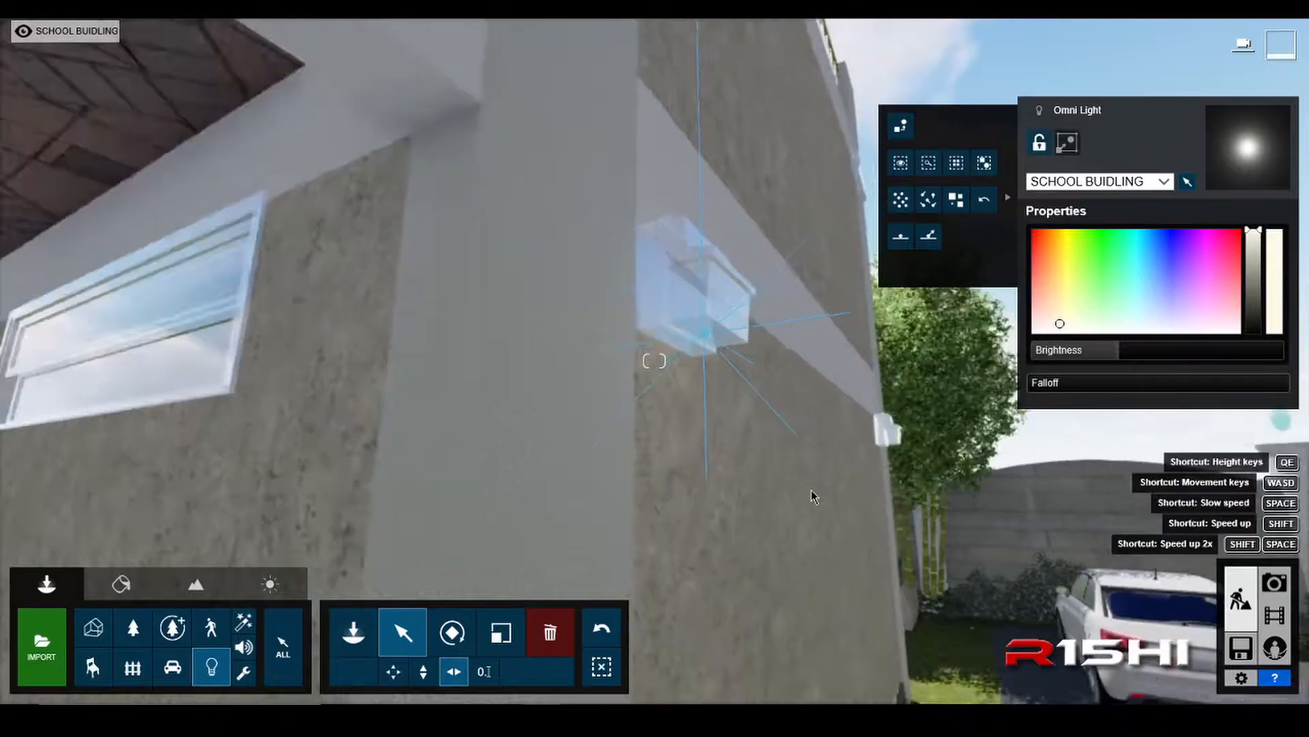
pyautogui.press('s')
pyautogui.moveTo(664, 506); pyautogui.dragTo(448, 289, button='right')
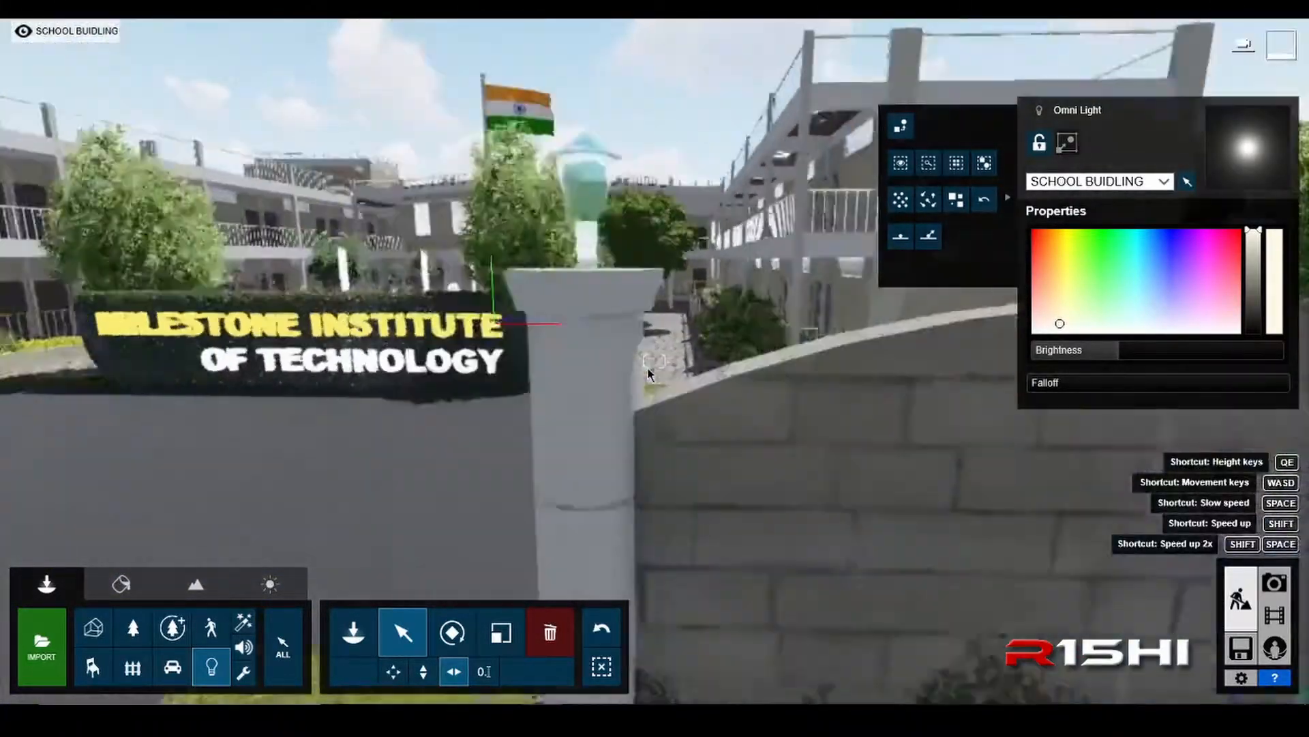
pyautogui.press('s')
pyautogui.press('d')
pyautogui.press('w')
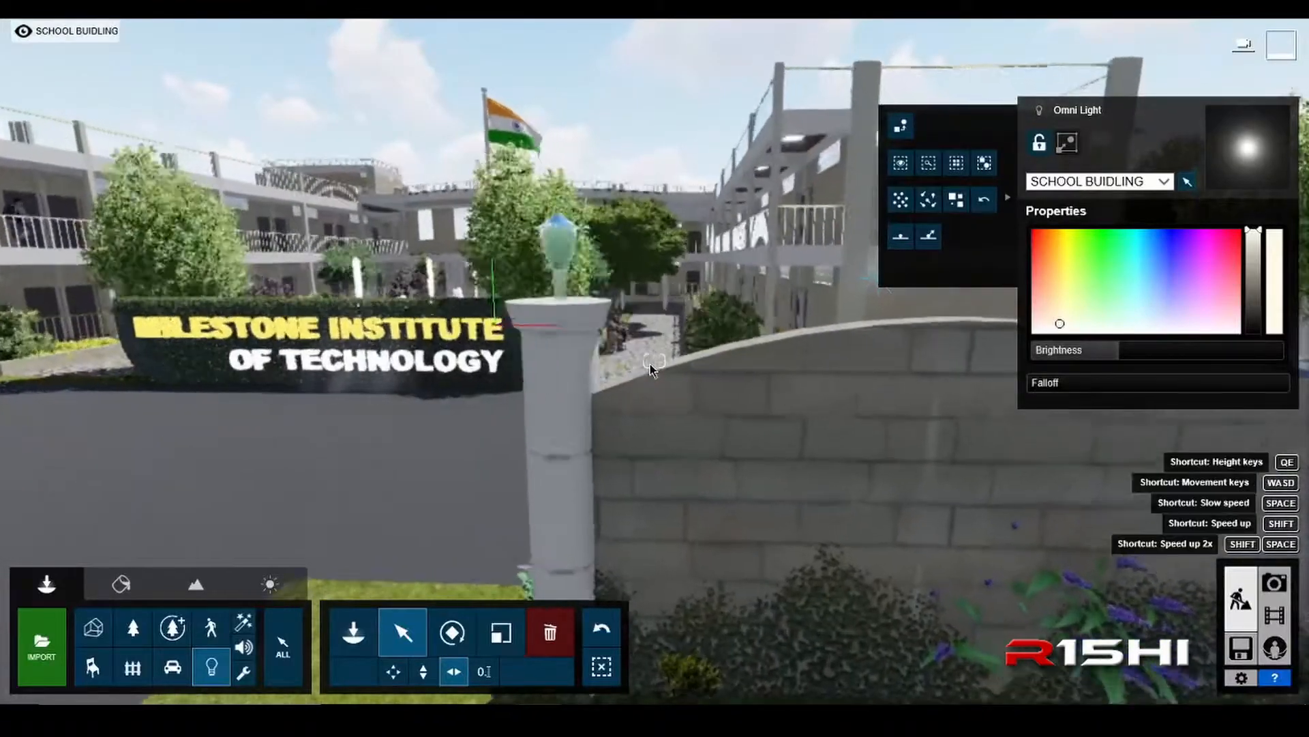
pyautogui.press('w')
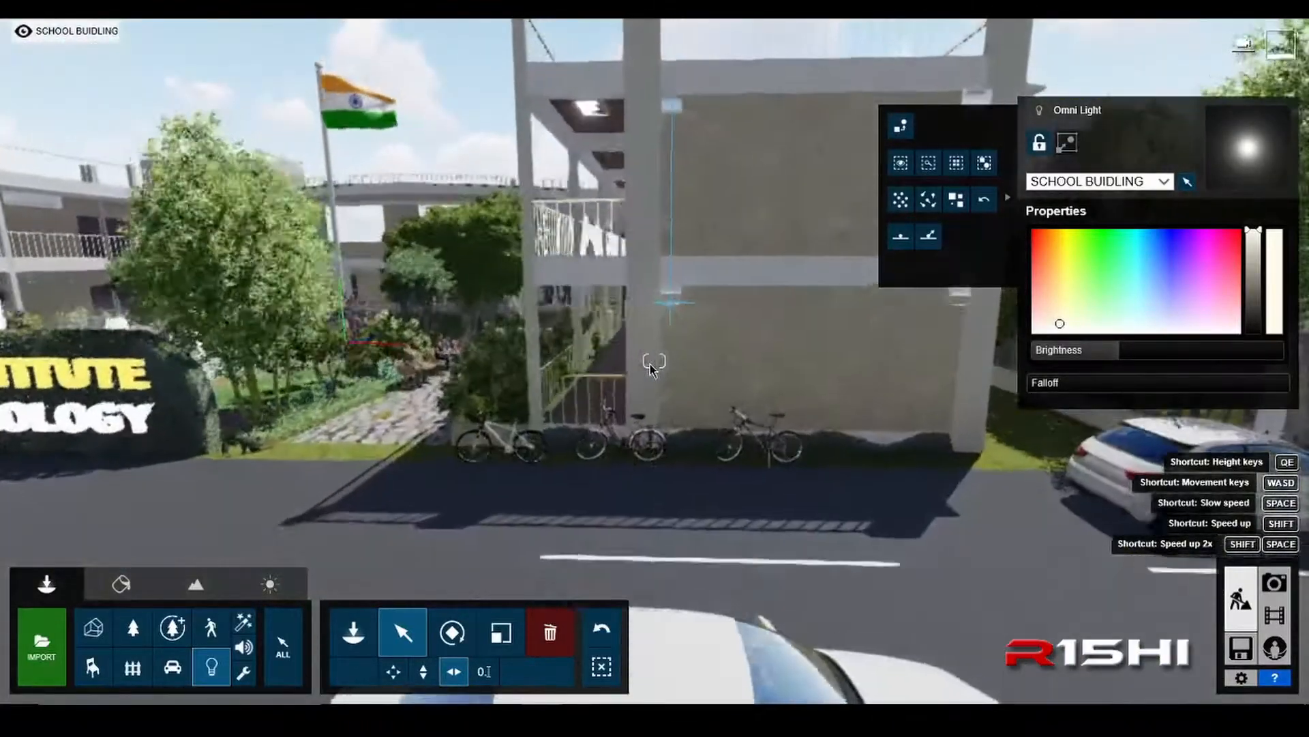
pyautogui.press('w')
pyautogui.press('q')
pyautogui.moveTo(650, 364); pyautogui.dragTo(650, 473, button='right')
pyautogui.press('a')
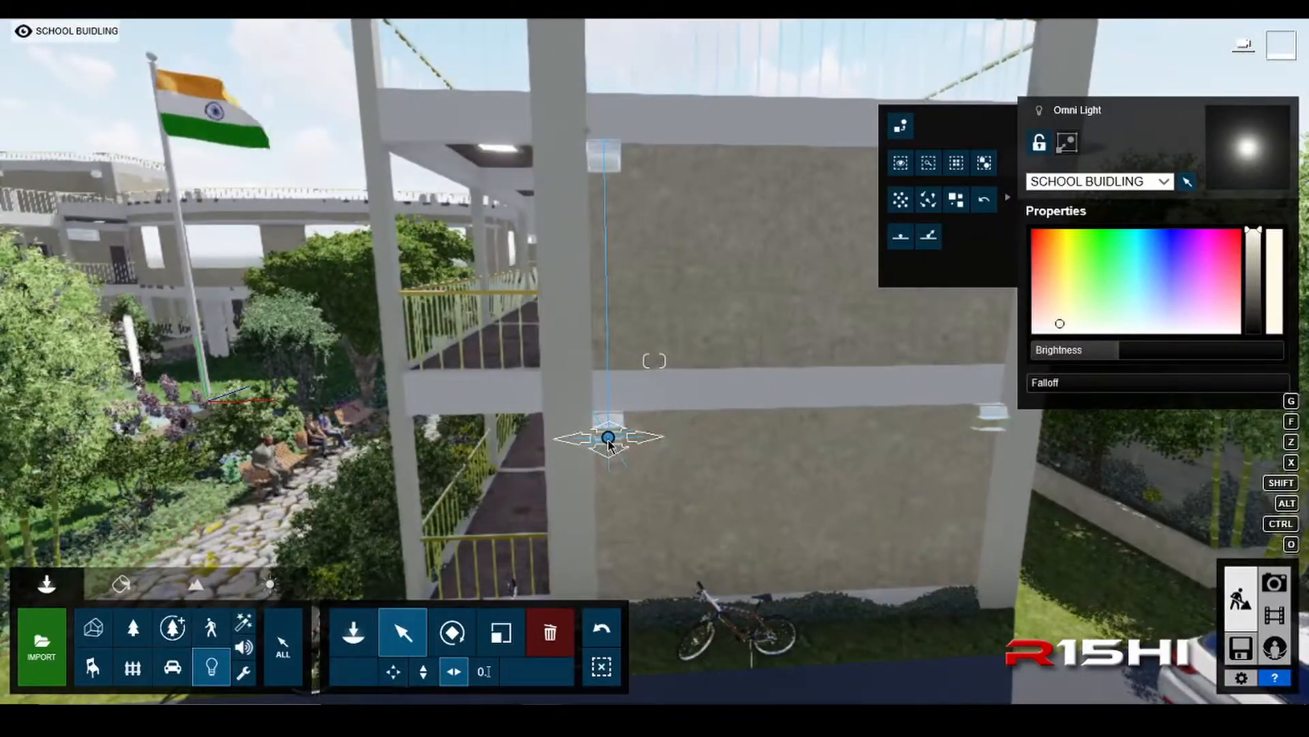
pyautogui.press('d')
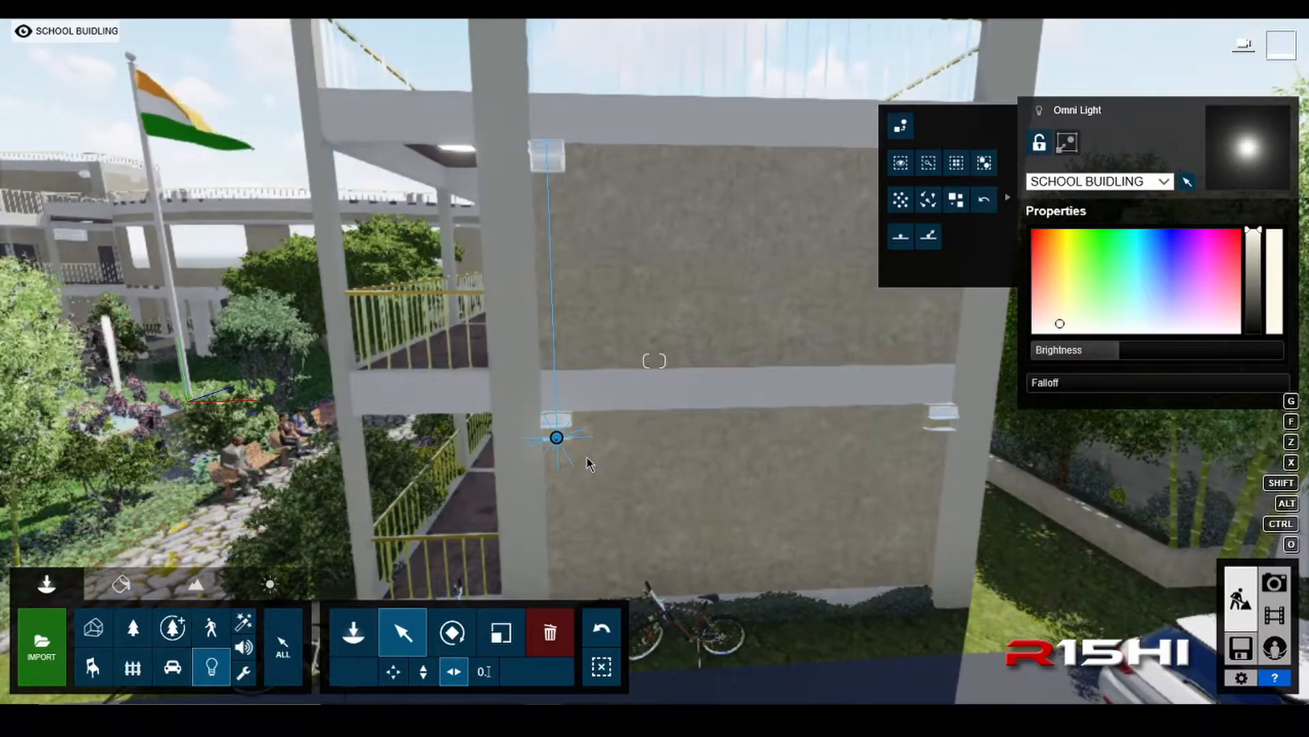
pyautogui.press('alt')
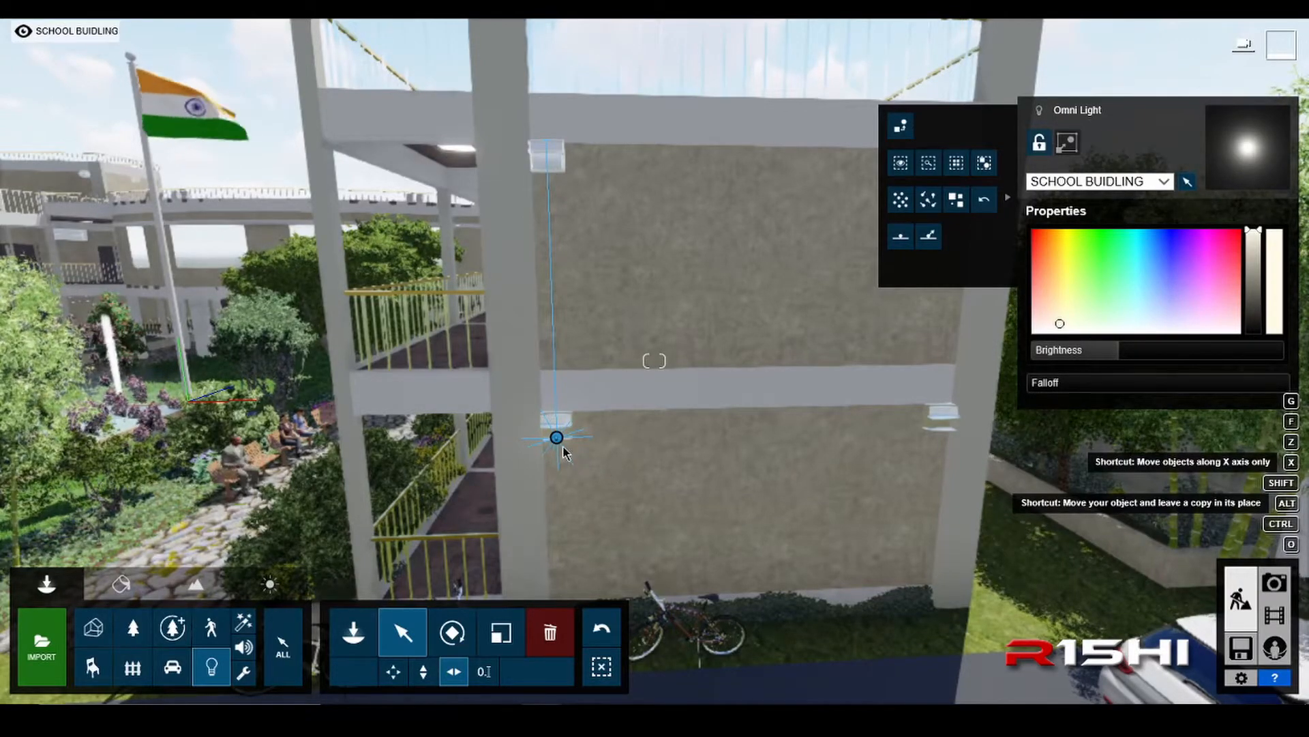
pyautogui.keyDown('alt'); pyautogui.moveTo(558, 442); pyautogui.dragTo(963, 447); pyautogui.keyUp('alt')
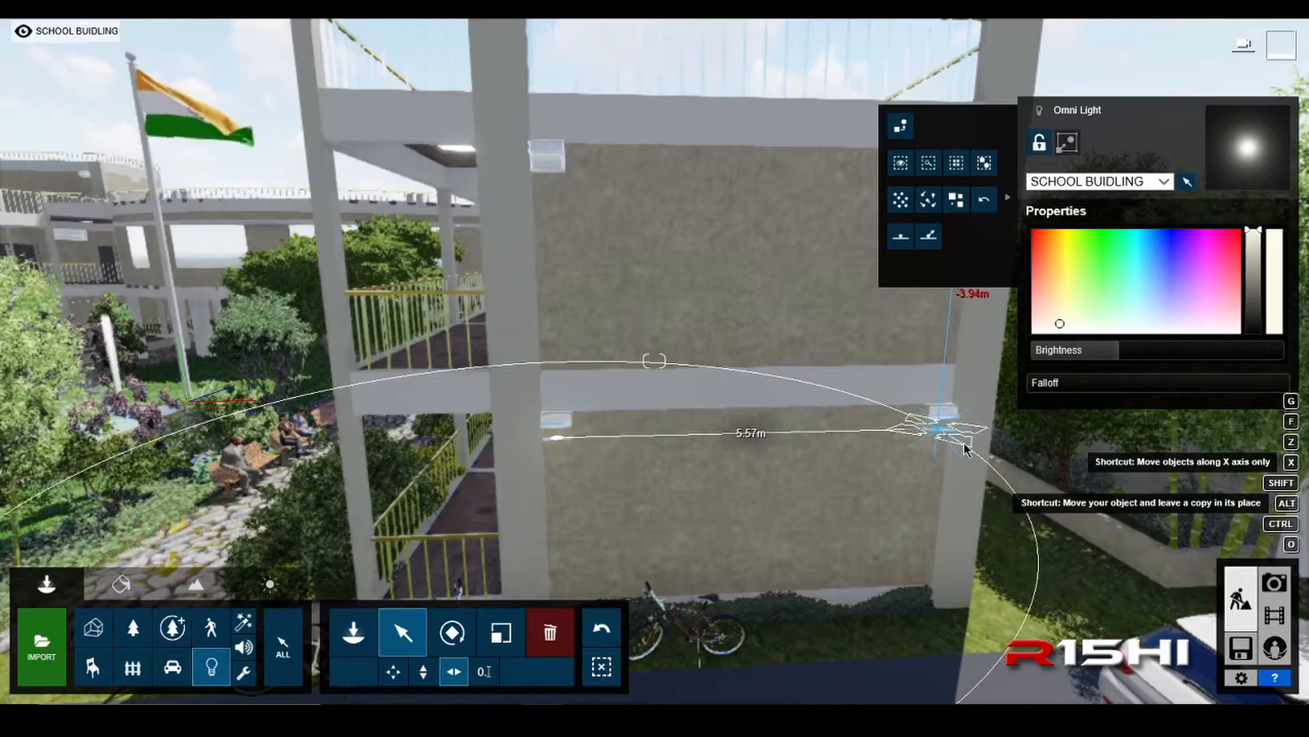
pyautogui.keyDown('alt'); pyautogui.moveTo(968, 447); pyautogui.dragTo(969, 450); pyautogui.keyUp('alt')
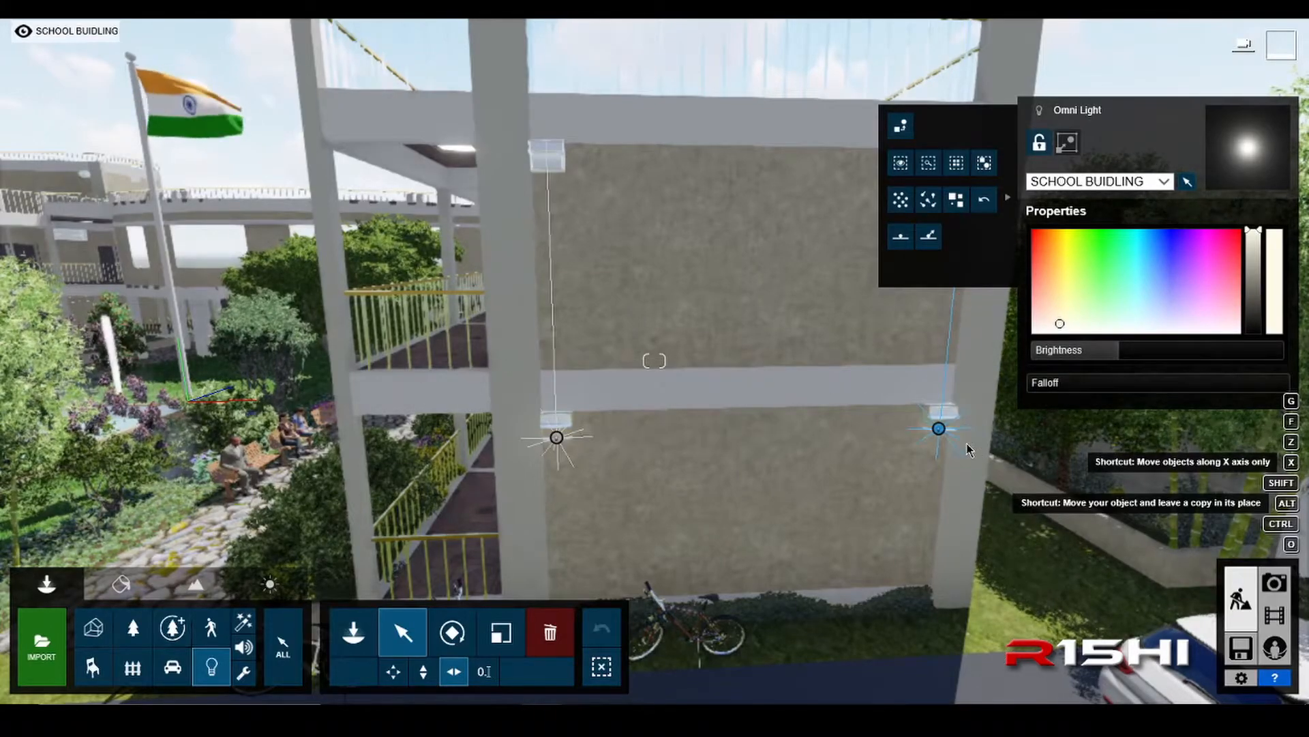
# - Fine-tune the copied omni light's position along the X axis so it is centred under the second wall lamp
pyautogui.press('w')
pyautogui.moveTo(965, 444); pyautogui.dragTo(714, 439, button='right')
pyautogui.press('w')
pyautogui.press('e')
pyautogui.press('w')
pyautogui.press('w')
pyautogui.press('d')
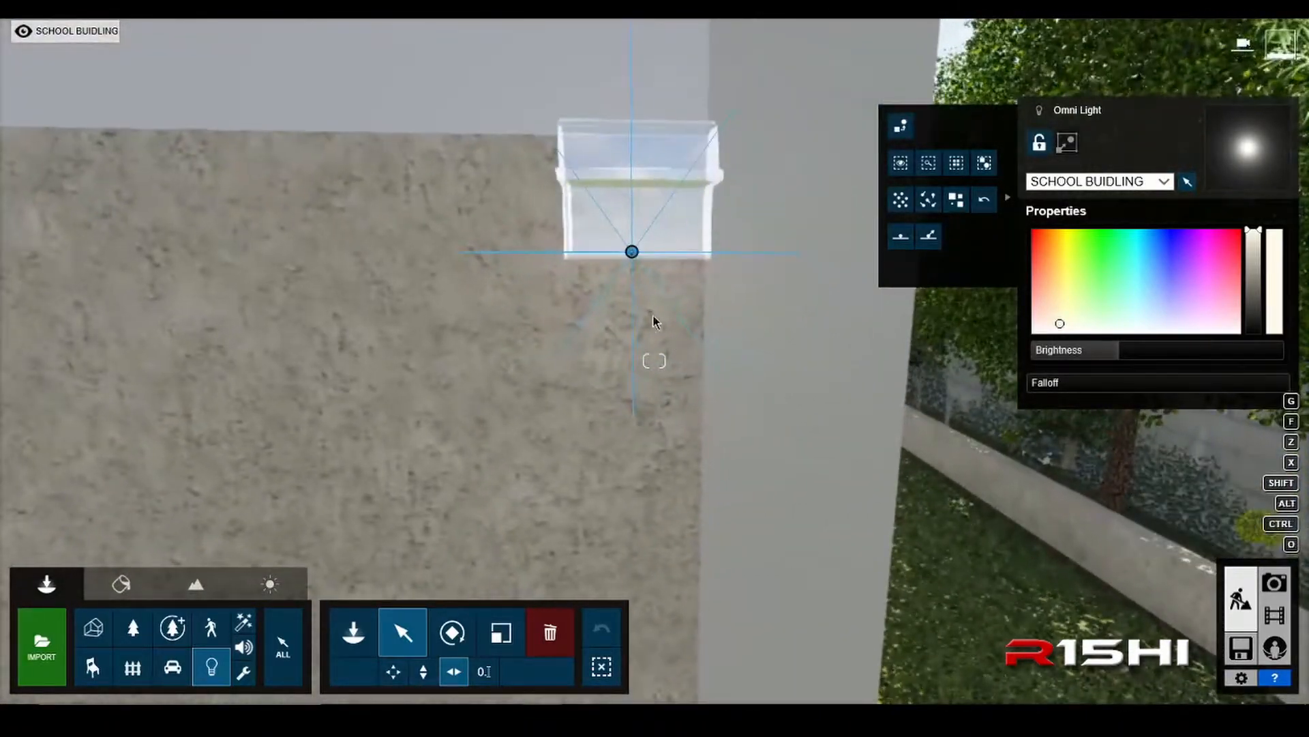
pyautogui.press('w')
pyautogui.press('q')
pyautogui.press('q')
pyautogui.press('d')
pyautogui.press('a')
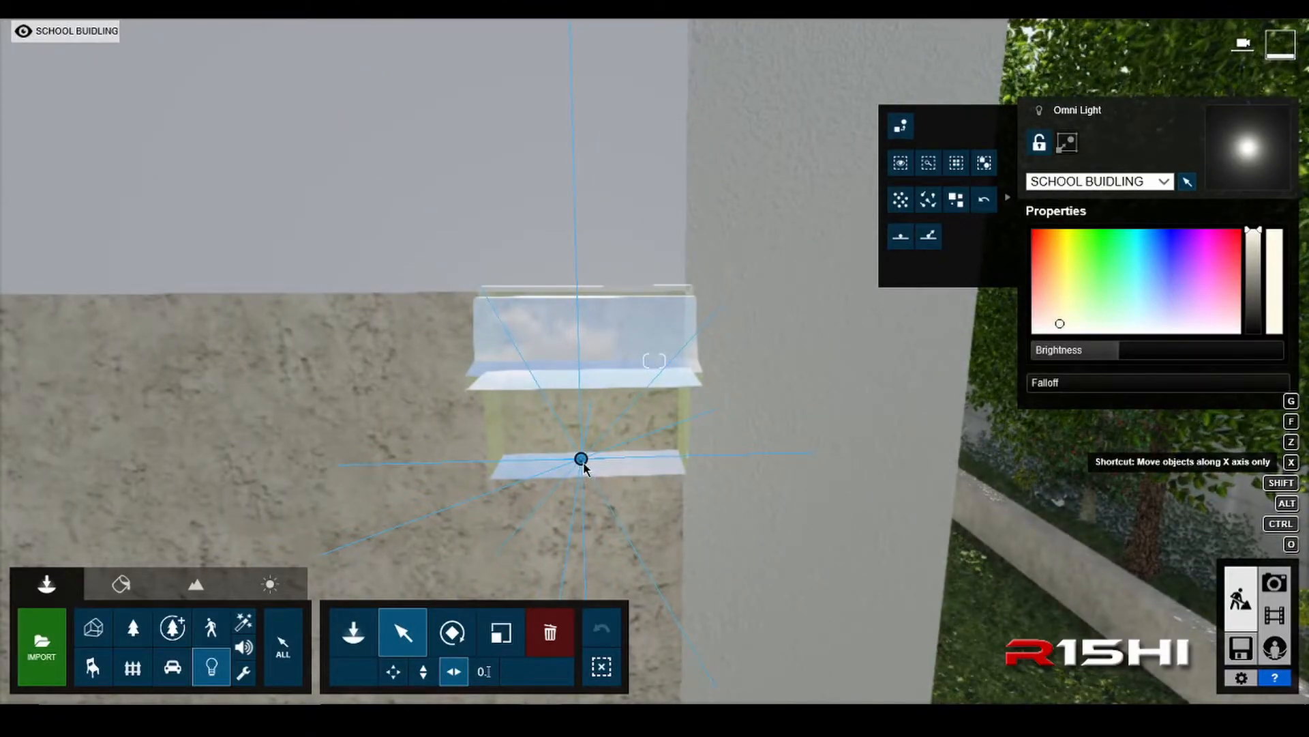
pyautogui.moveTo(609, 471); pyautogui.dragTo(598, 476)
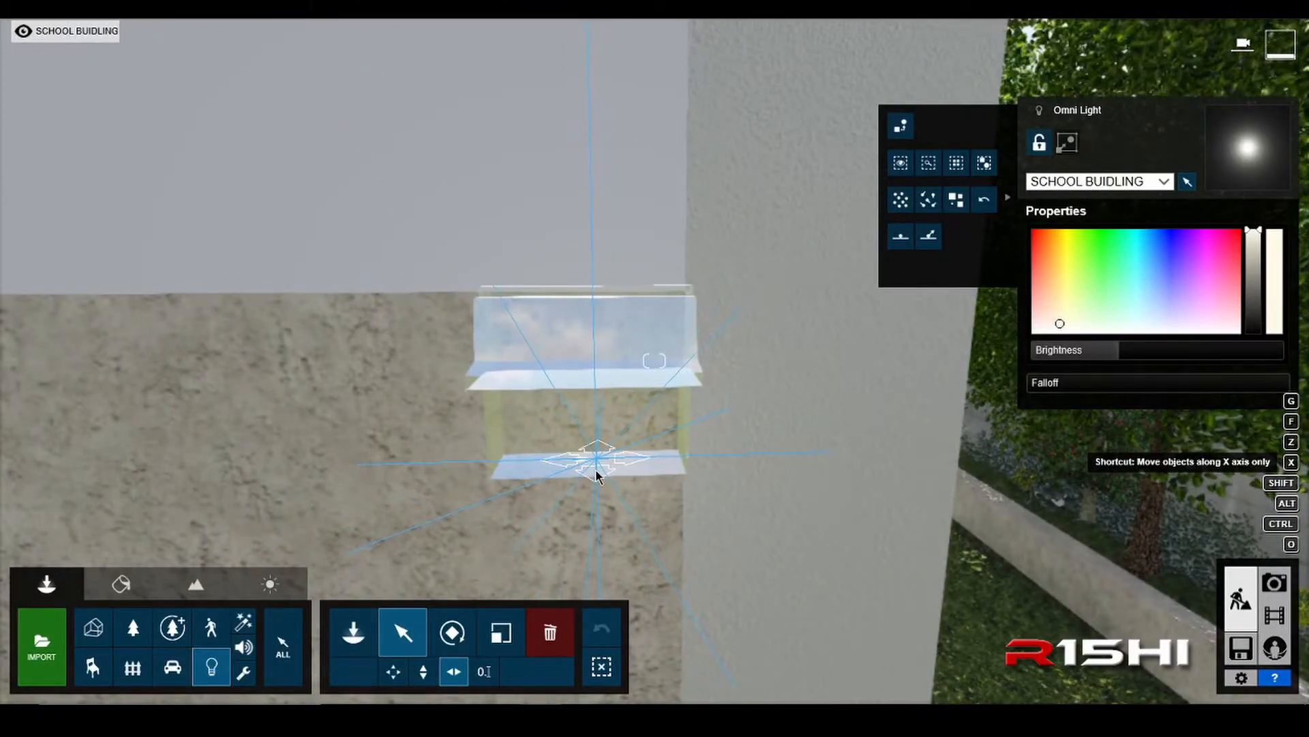
pyautogui.press('a')
pyautogui.press('s')
pyautogui.press('s')
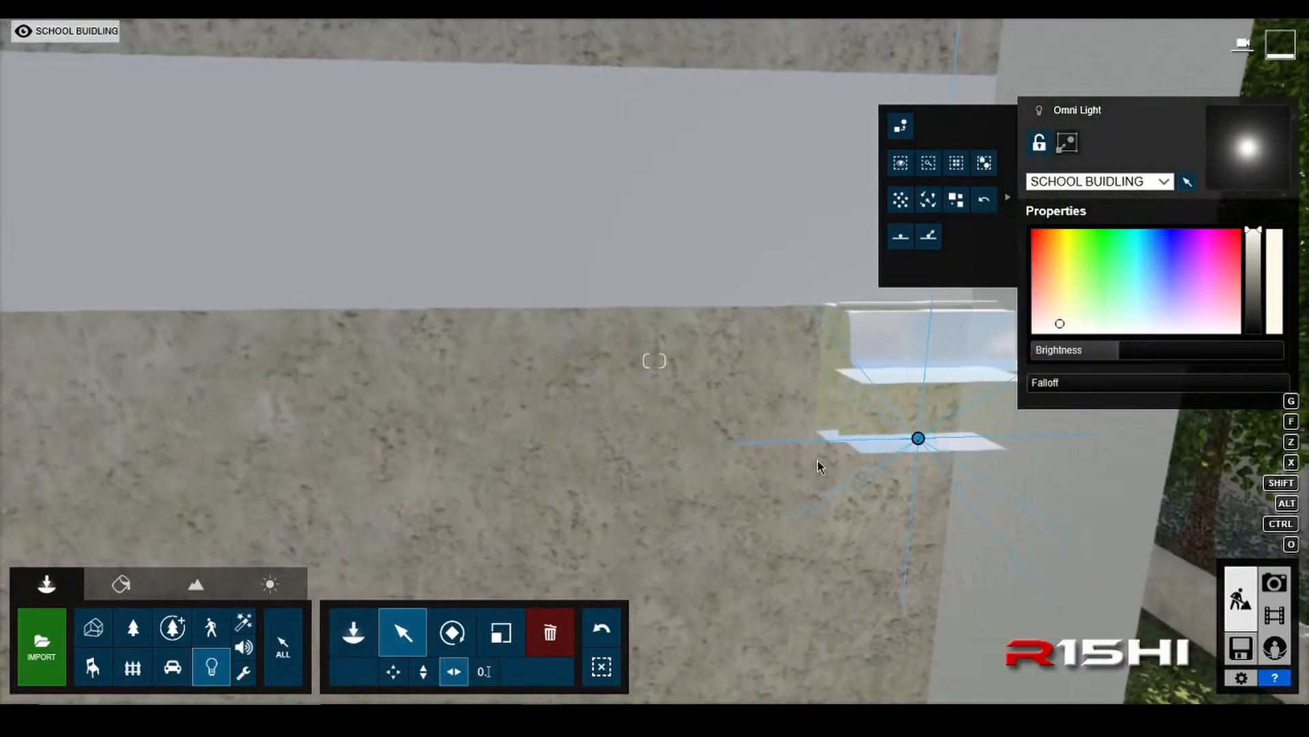
# - Select both ground-floor omni lights and copy them vertically to the two upper-floor lamps on the same wall
pyautogui.press('s')
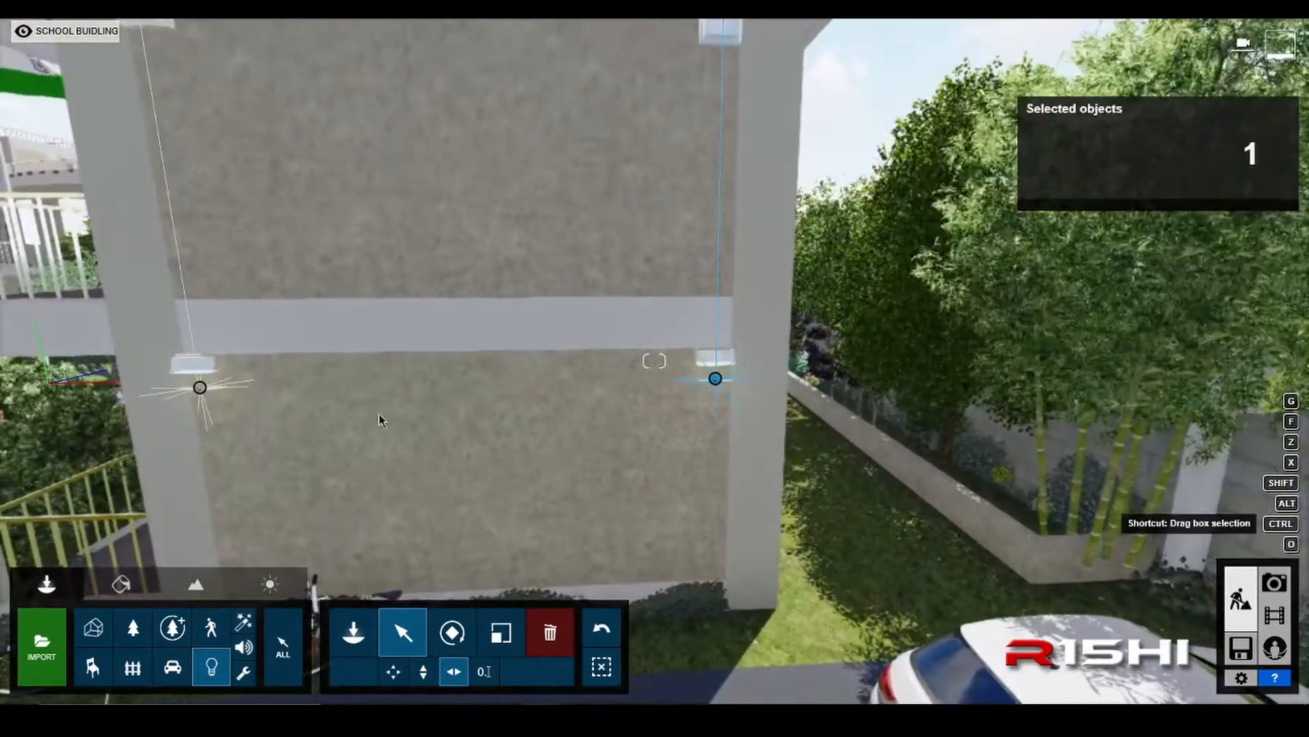
pyautogui.click(202, 391)
pyautogui.keyDown('ctrl'); pyautogui.click(201, 392); pyautogui.keyUp('ctrl')
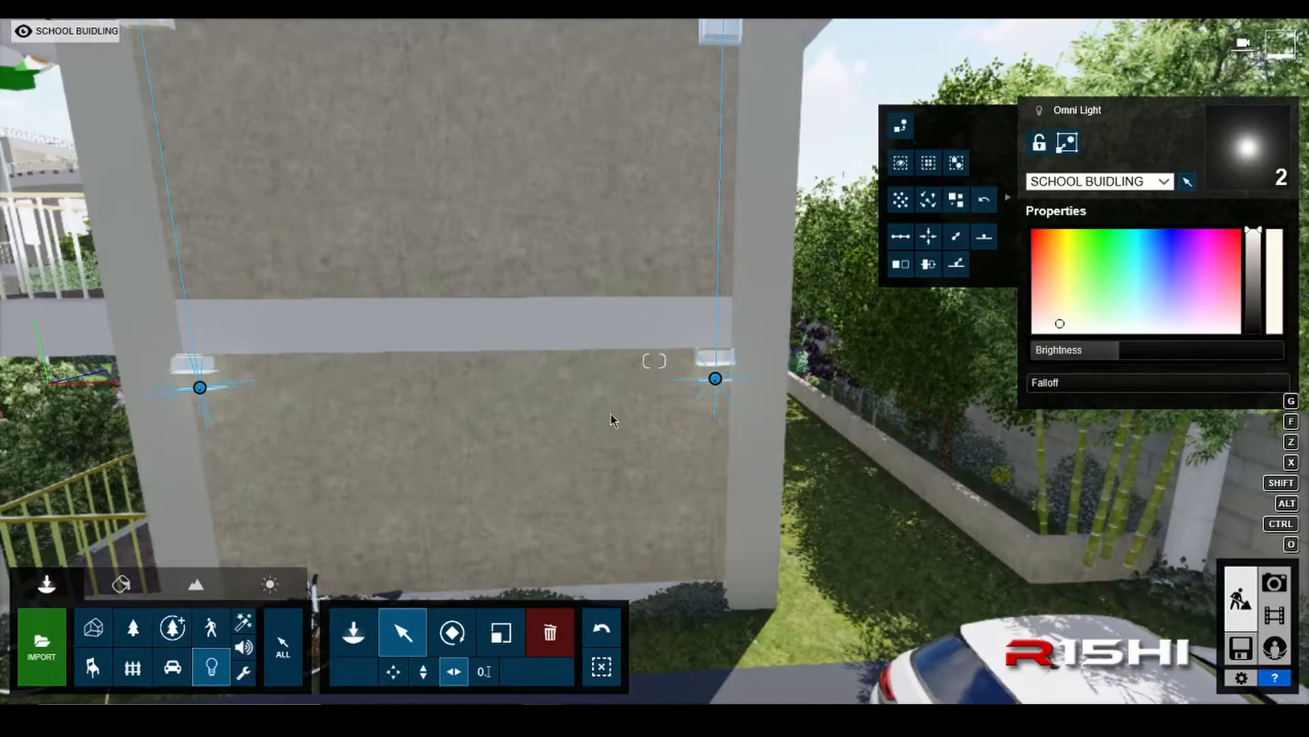
pyautogui.press('a')
pyautogui.press('s')
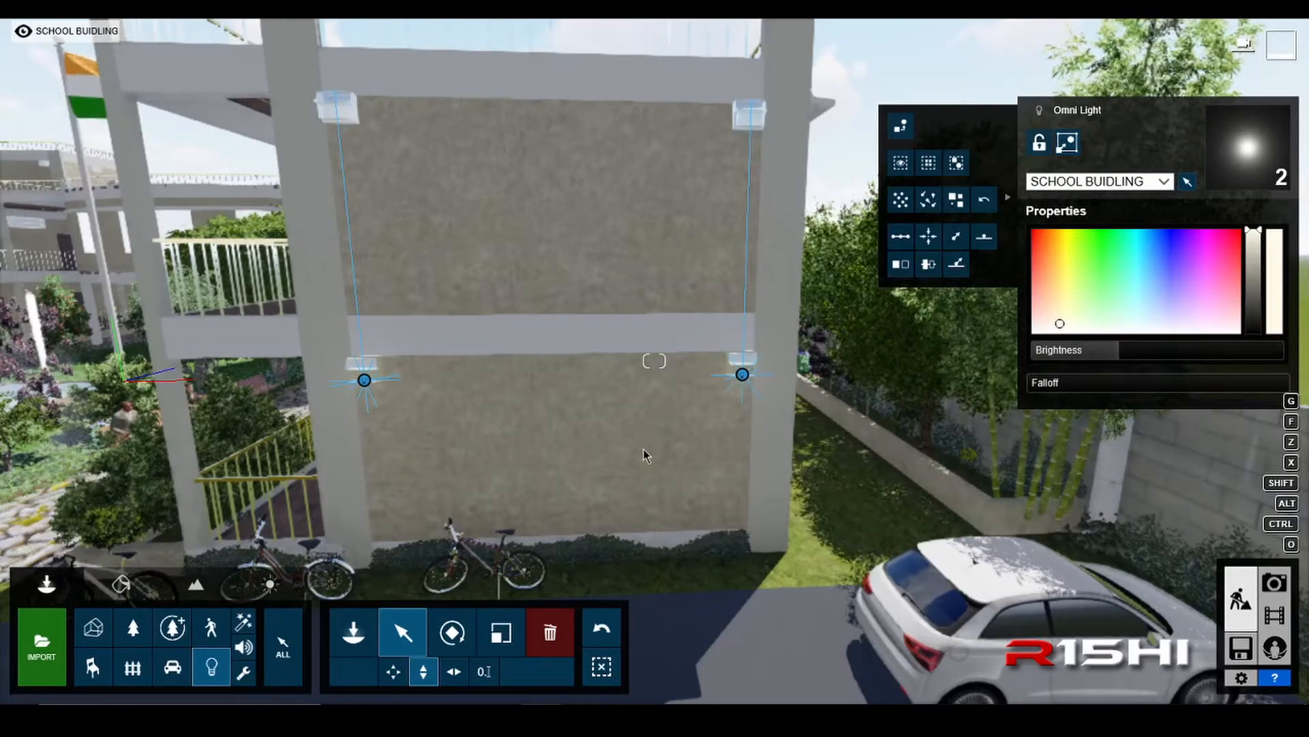
pyautogui.moveTo(743, 378)
pyautogui.moveTo(742, 377); pyautogui.dragTo(758, 87)
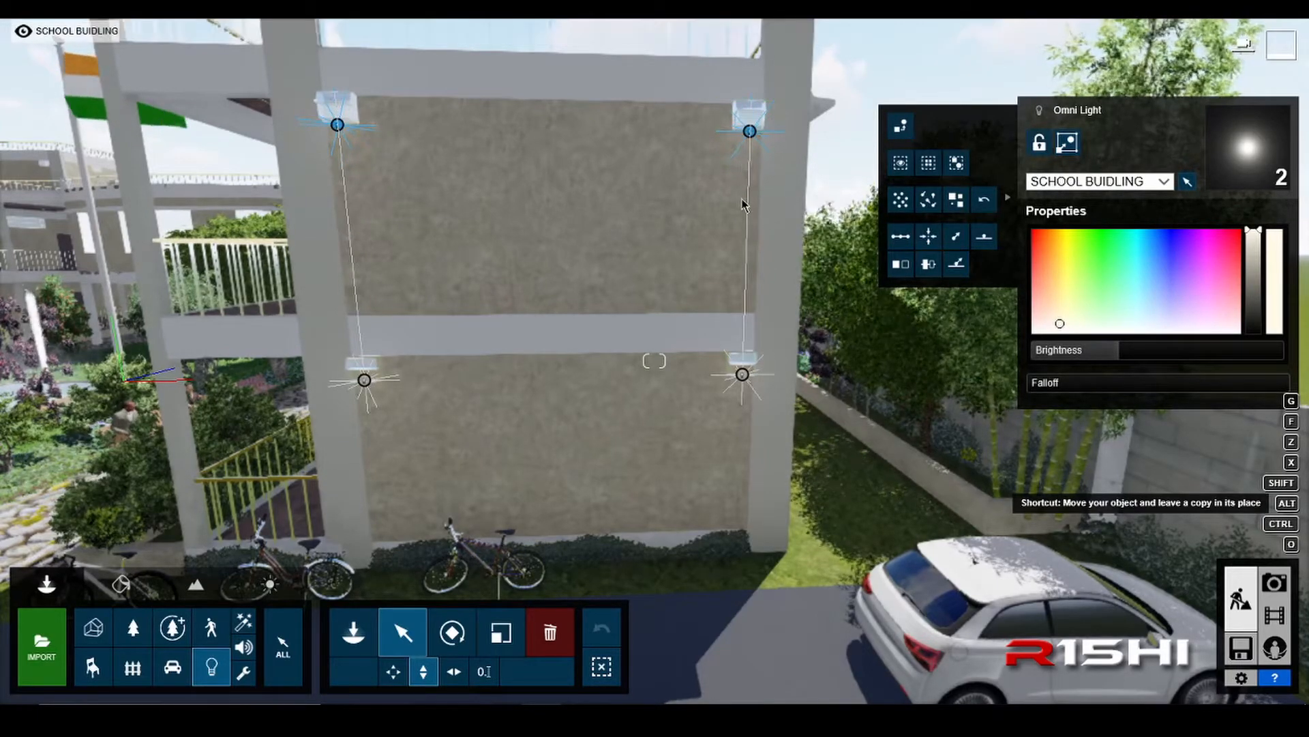
# - Raise the two copied omni lights slightly so they sit at the underside of the upper-floor wall lamps
pyautogui.press('s')
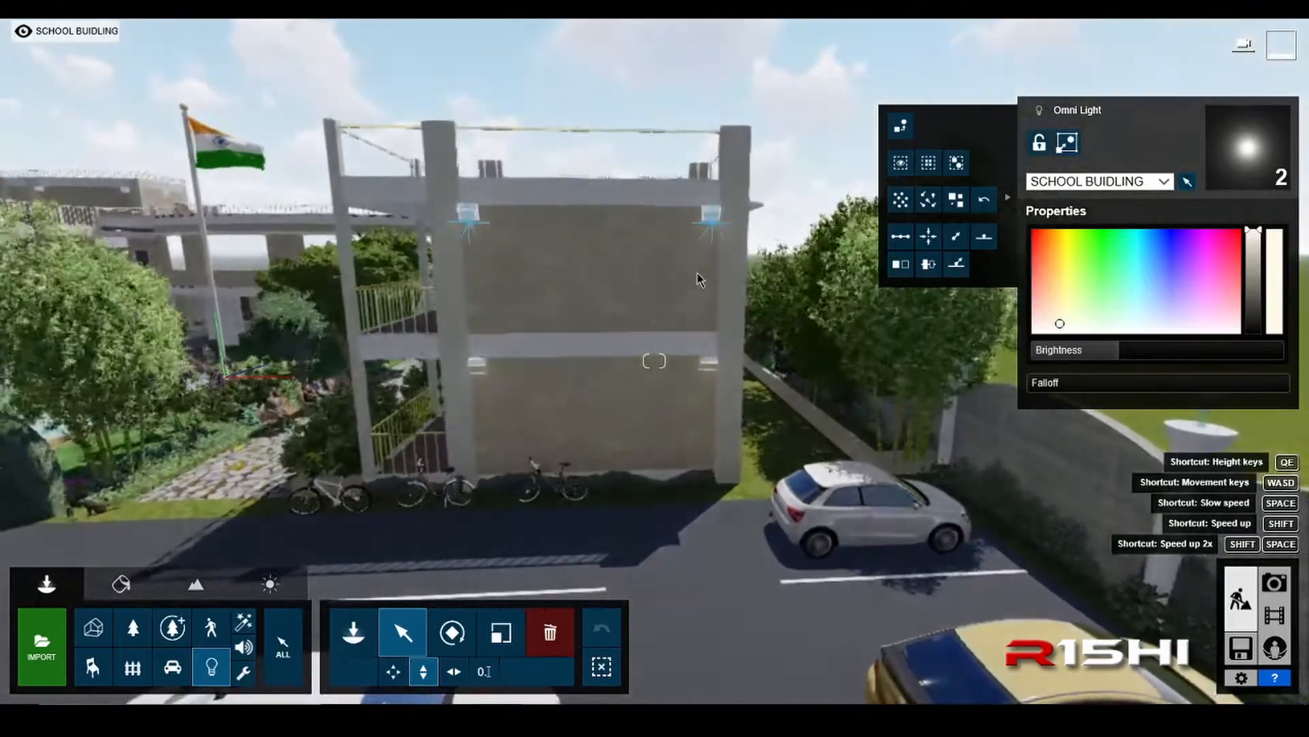
pyautogui.press('w')
pyautogui.press('q')
pyautogui.press('d')
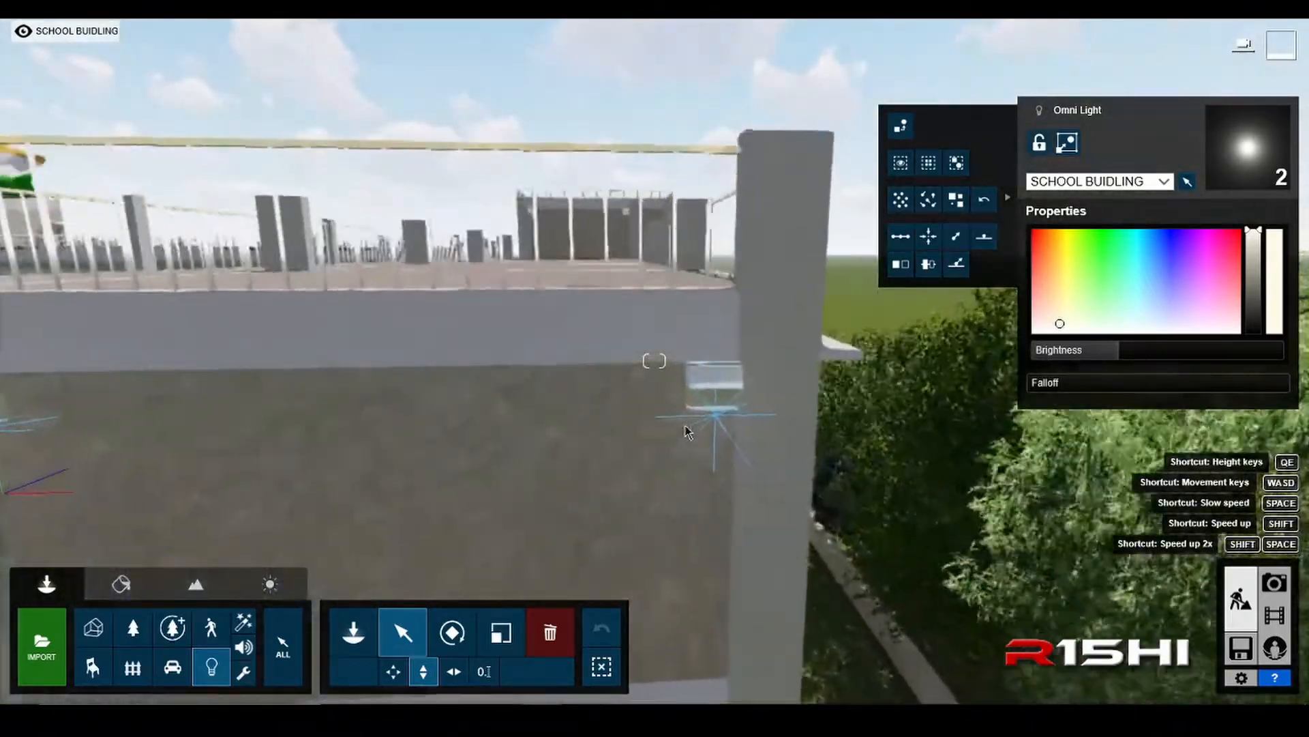
pyautogui.press('e')
pyautogui.press('d')
pyautogui.press('e')
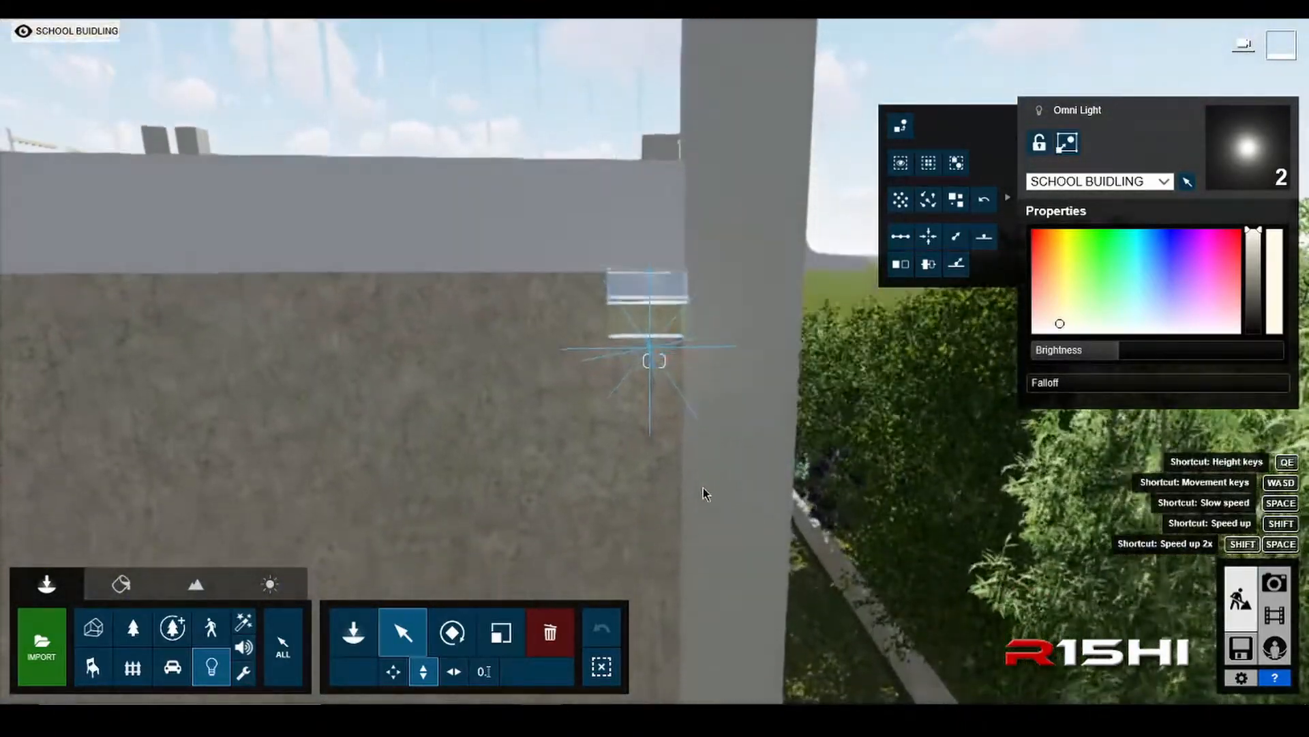
pyautogui.press('w')
pyautogui.press('w')
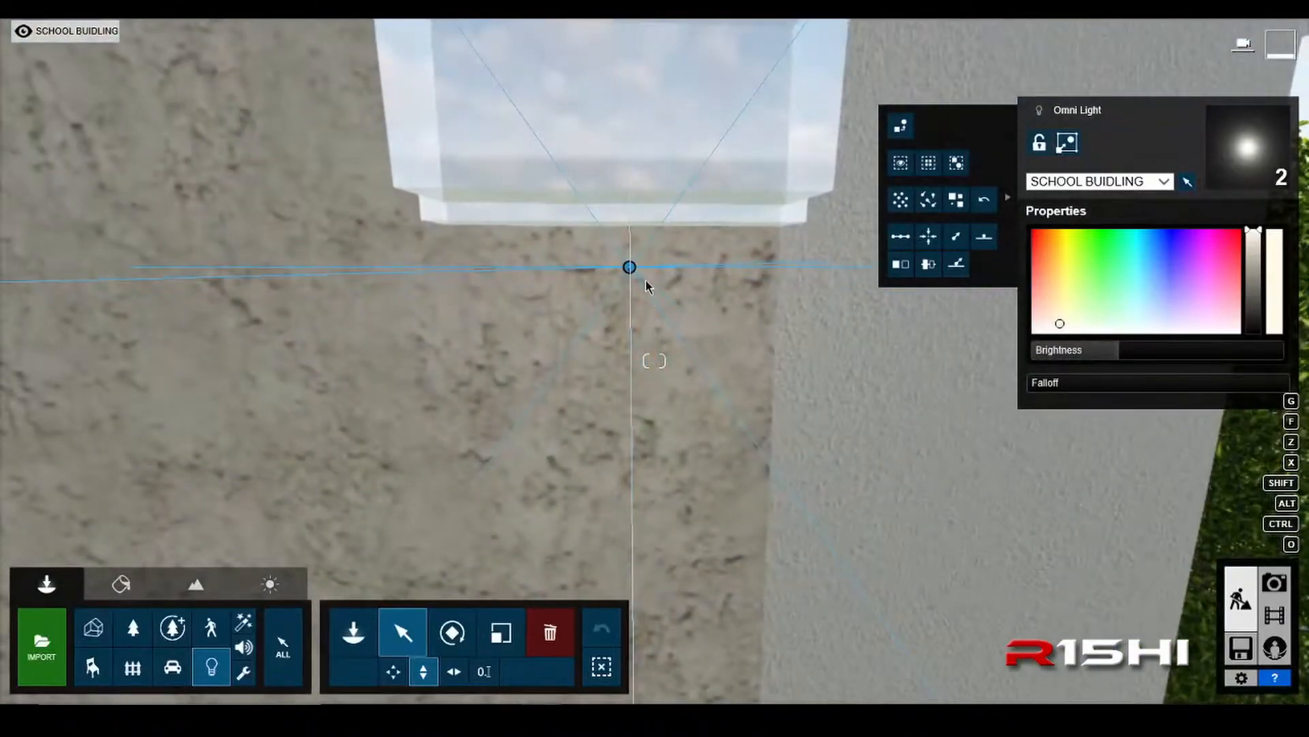
pyautogui.moveTo(631, 273)
pyautogui.mouseDown()
pyautogui.moveTo(625, 251)
pyautogui.moveTo(628, 266)
pyautogui.mouseUp()
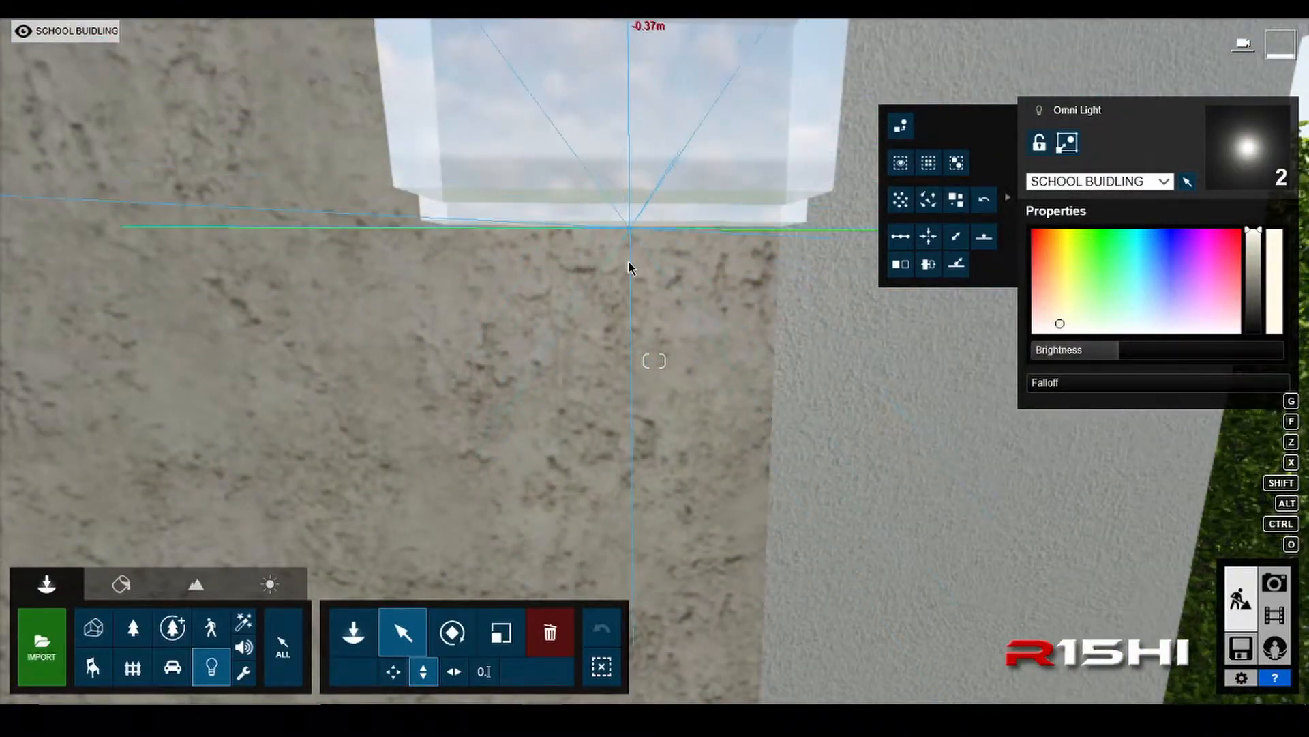
# - Add the two ground-floor omni lights to the selection and copy all four horizontally to the opposite wing's front wall
pyautogui.press('s')
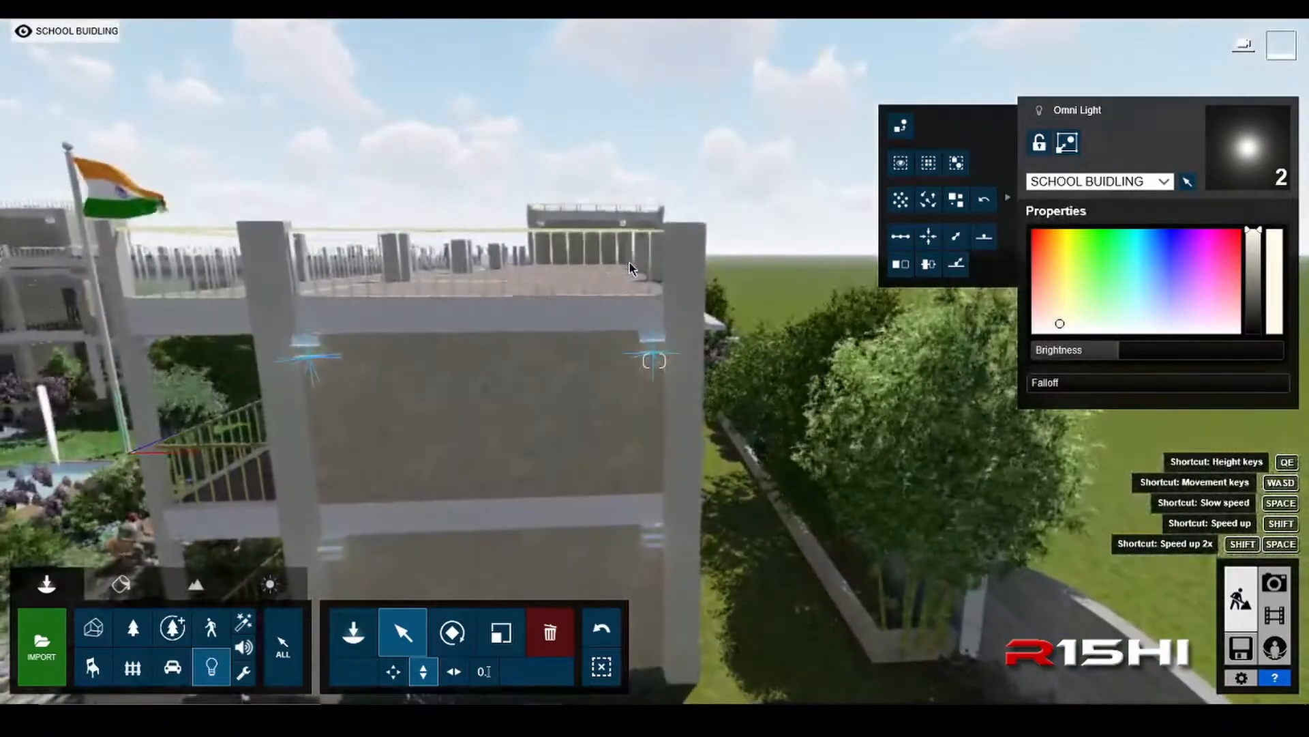
pyautogui.keyDown('ctrl'); pyautogui.click(654, 544); pyautogui.keyUp('ctrl')
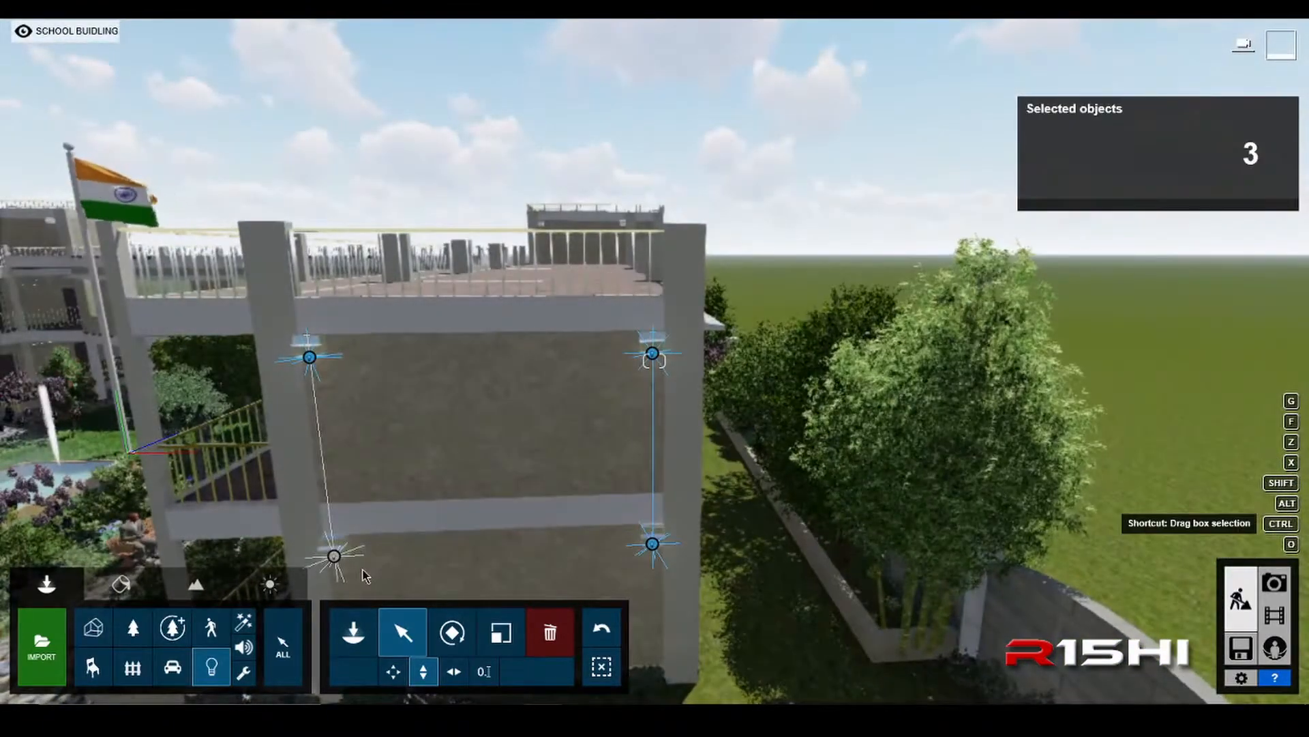
pyautogui.keyDown('ctrl'); pyautogui.click(336, 557); pyautogui.keyUp('ctrl')
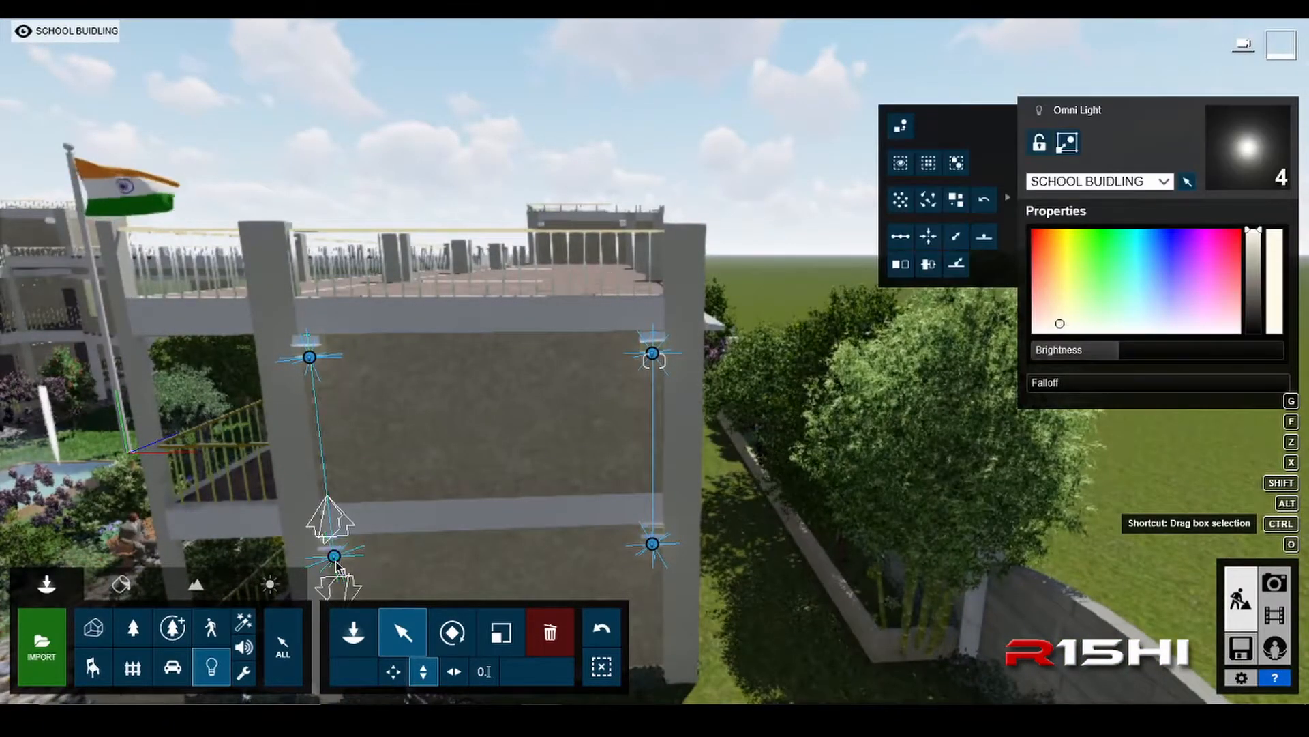
pyautogui.press('a')
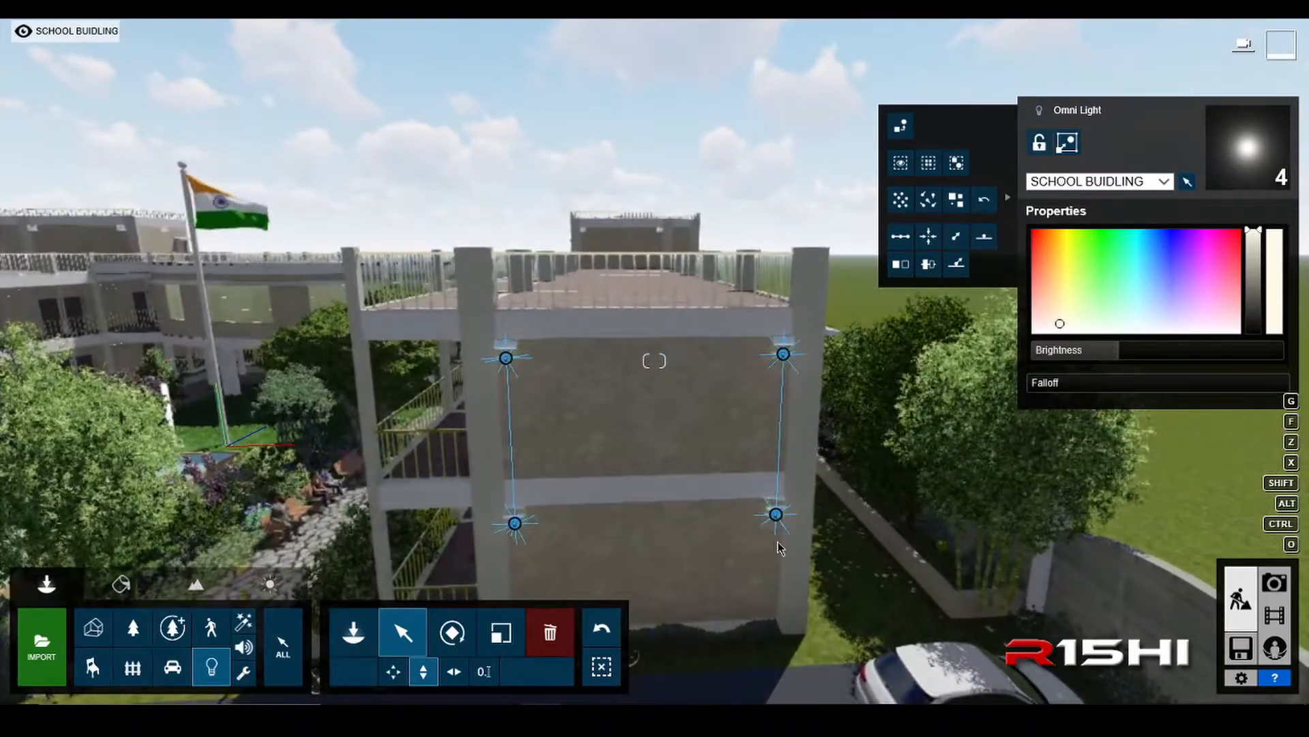
pyautogui.press('s')
pyautogui.press('a')
pyautogui.press('s')
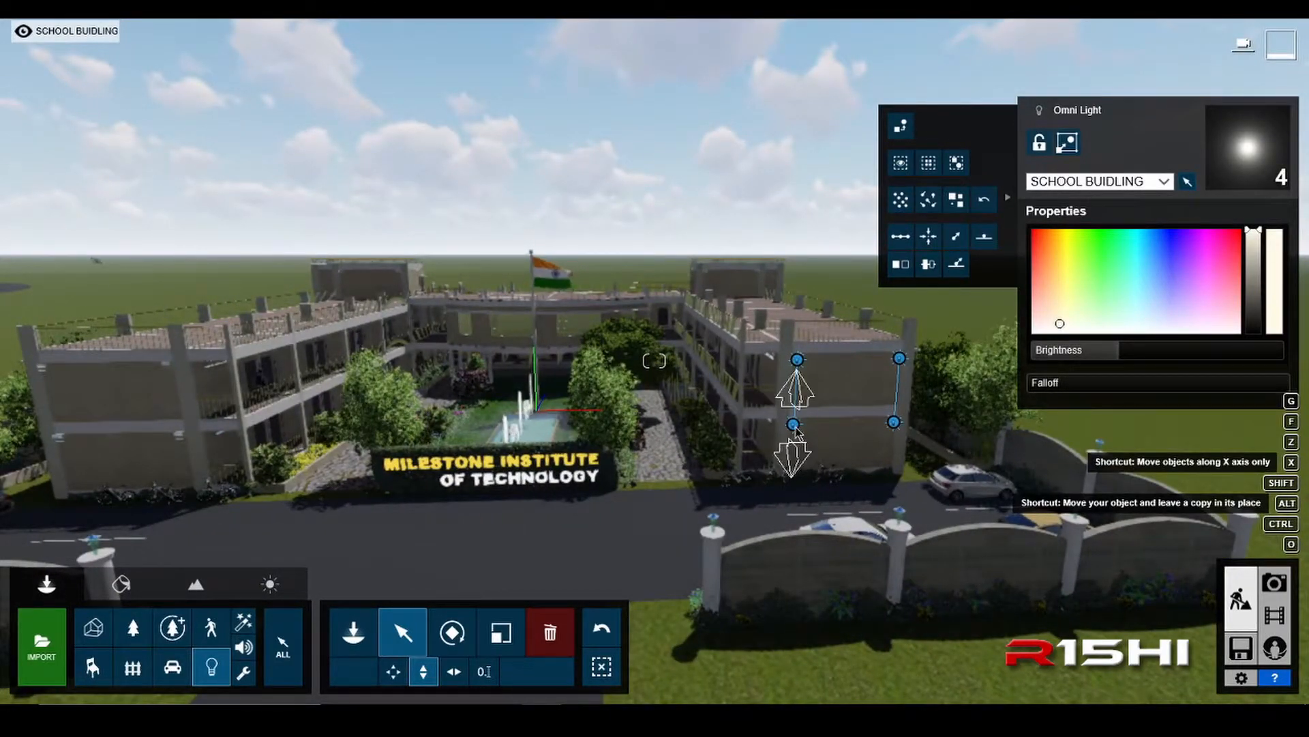
pyautogui.click(454, 672)
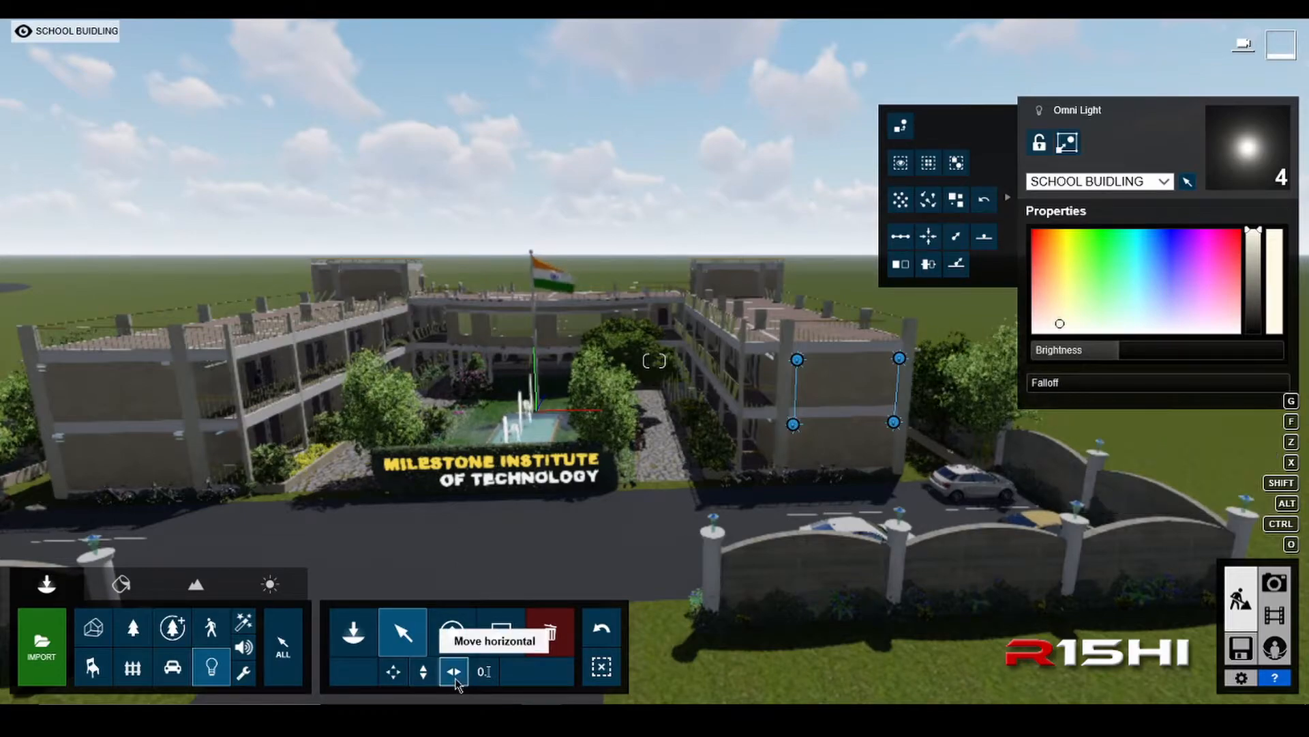
pyautogui.moveTo(793, 425); pyautogui.dragTo(20, 461)
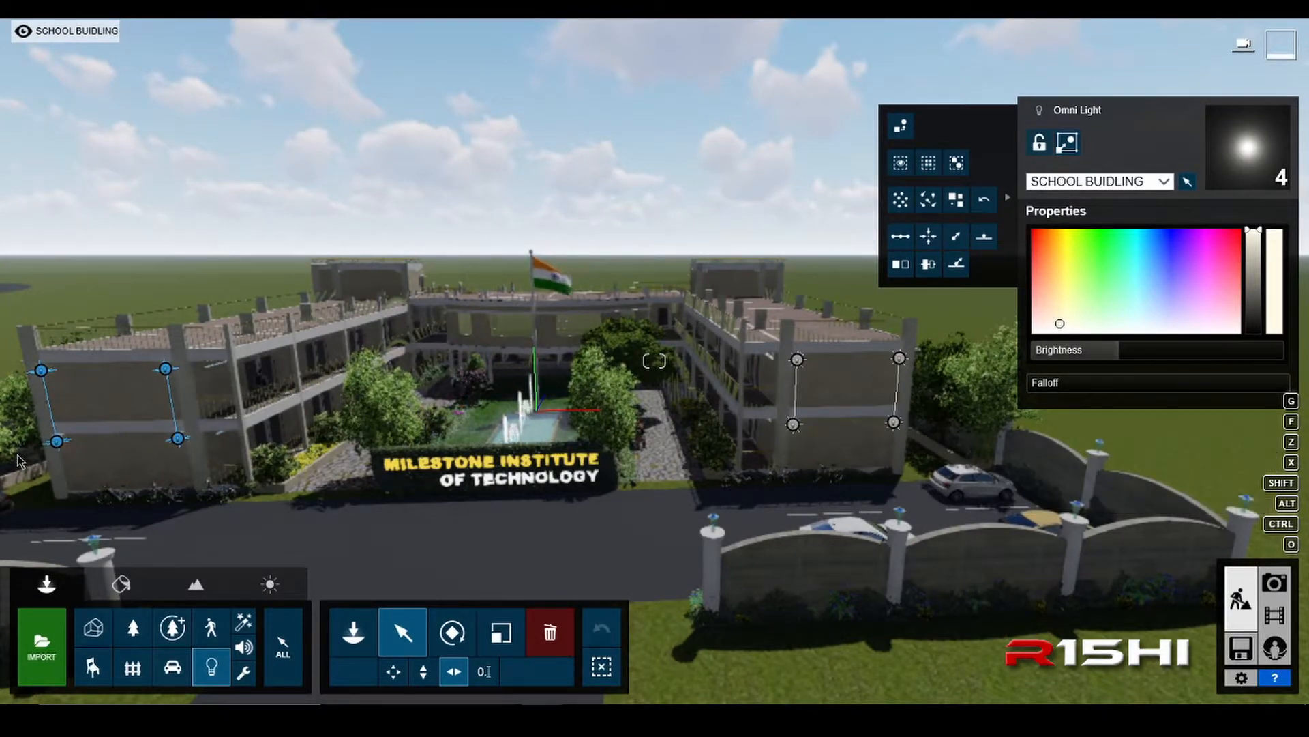
# - Fine-tune the four copied omni lights along the X axis so they are centred under the opposite wing's lamps
pyautogui.press('a')
pyautogui.press('w')
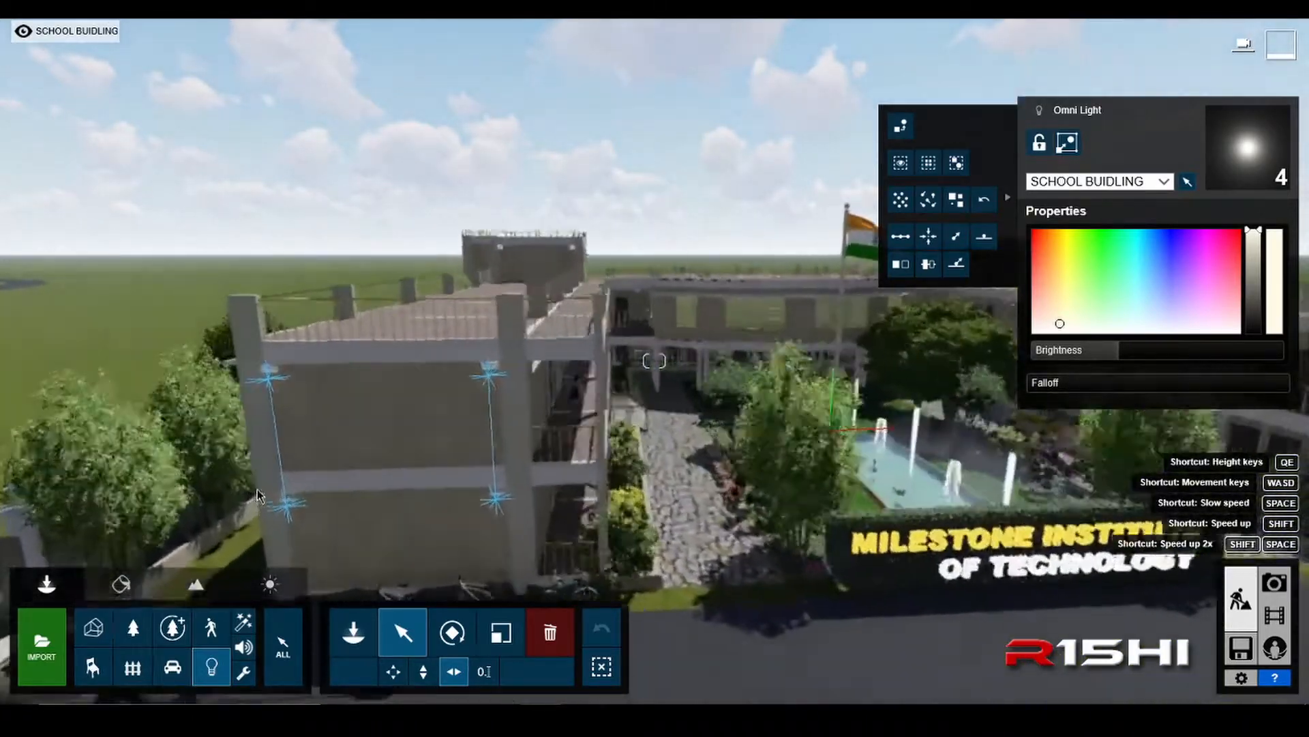
pyautogui.press('a')
pyautogui.press('w')
pyautogui.press('w')
pyautogui.press('a')
pyautogui.press('w')
pyautogui.press('a')
pyautogui.press('w')
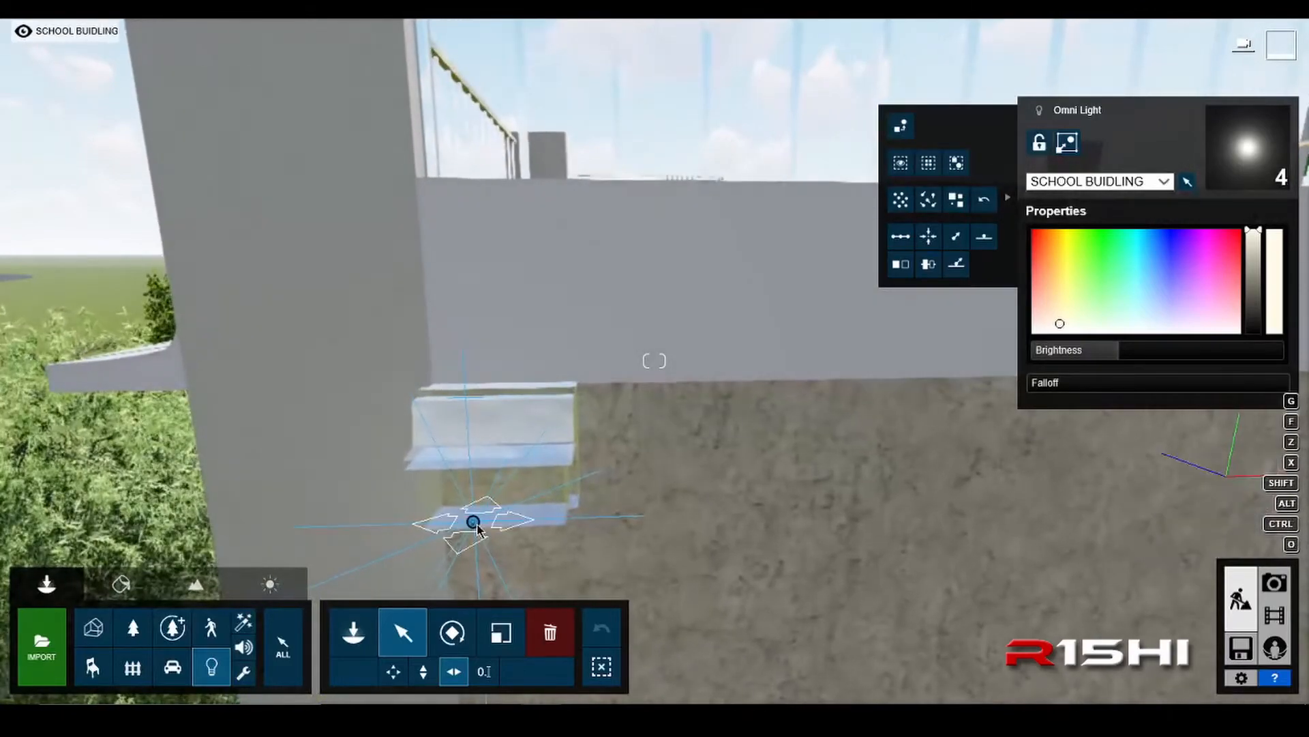
pyautogui.moveTo(476, 527); pyautogui.dragTo(501, 527)
pyautogui.press('x')
# - Select all identical omni lights on both wings and lower their brightness
pyautogui.press('s')
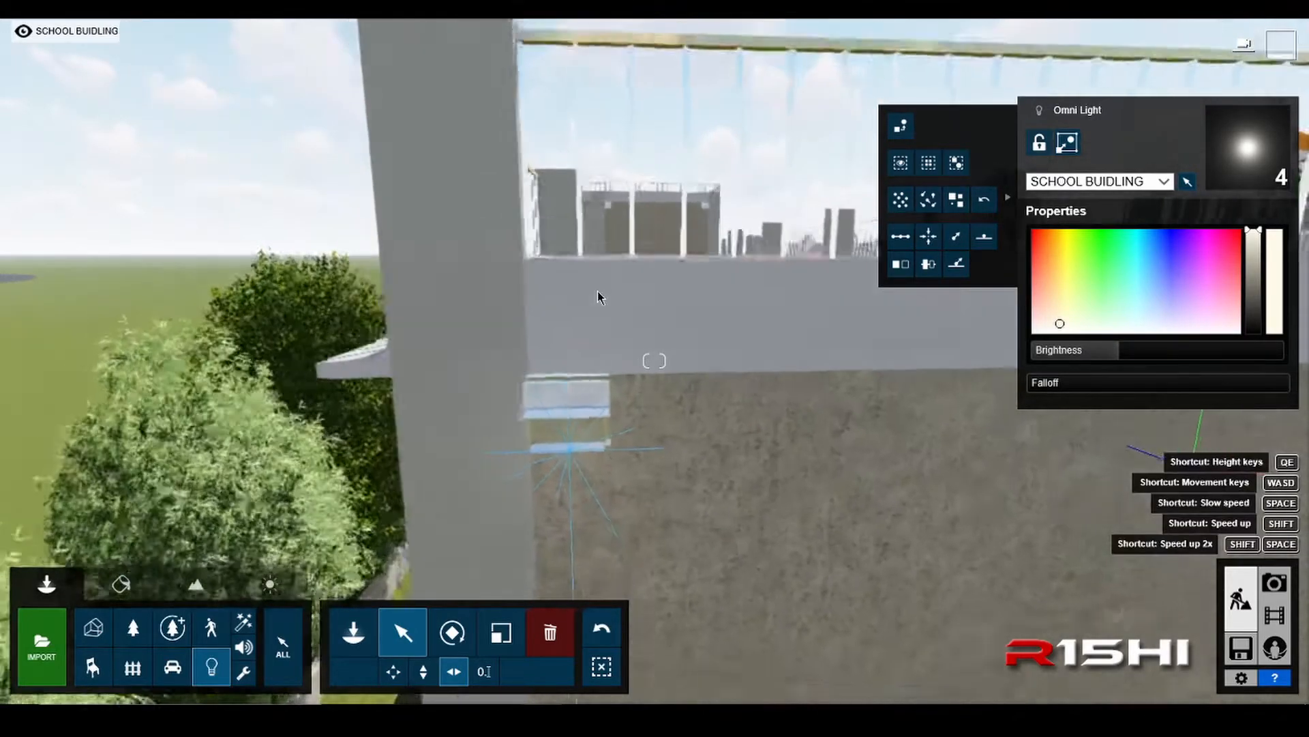
pyautogui.press('s')
pyautogui.press('d')
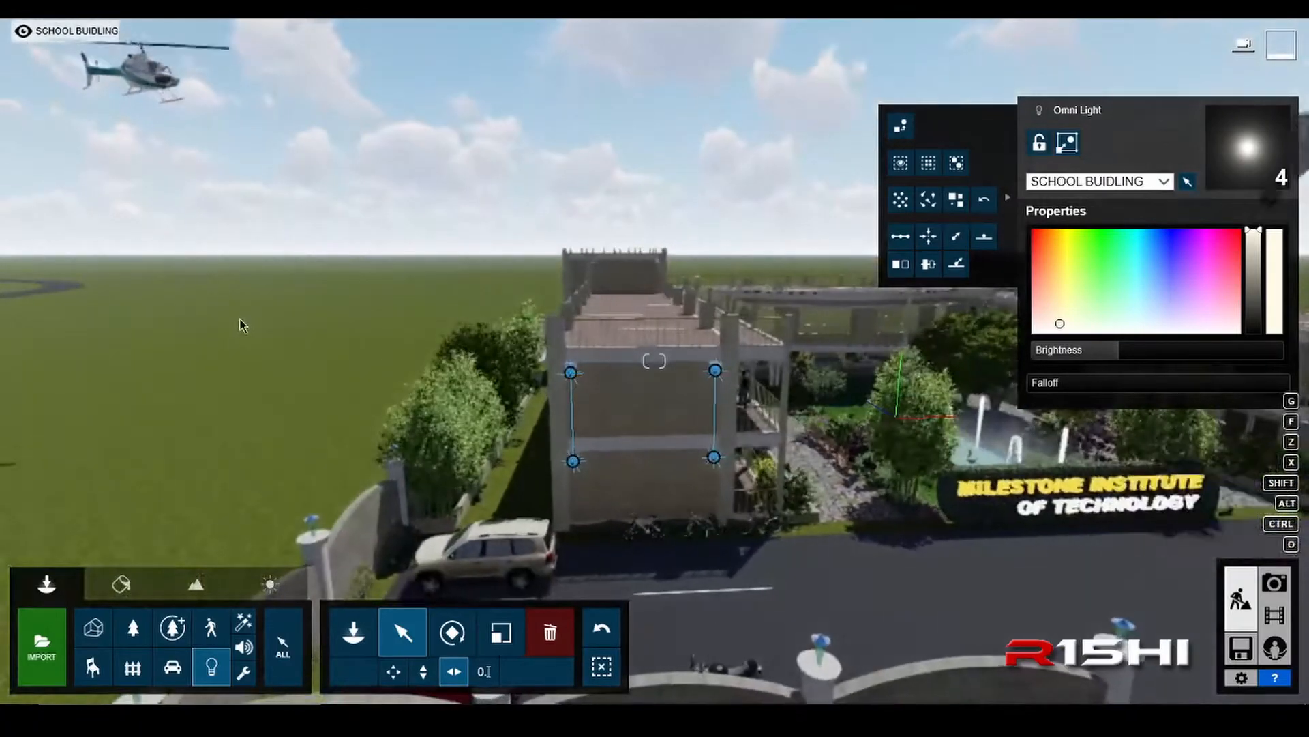
pyautogui.press('d')
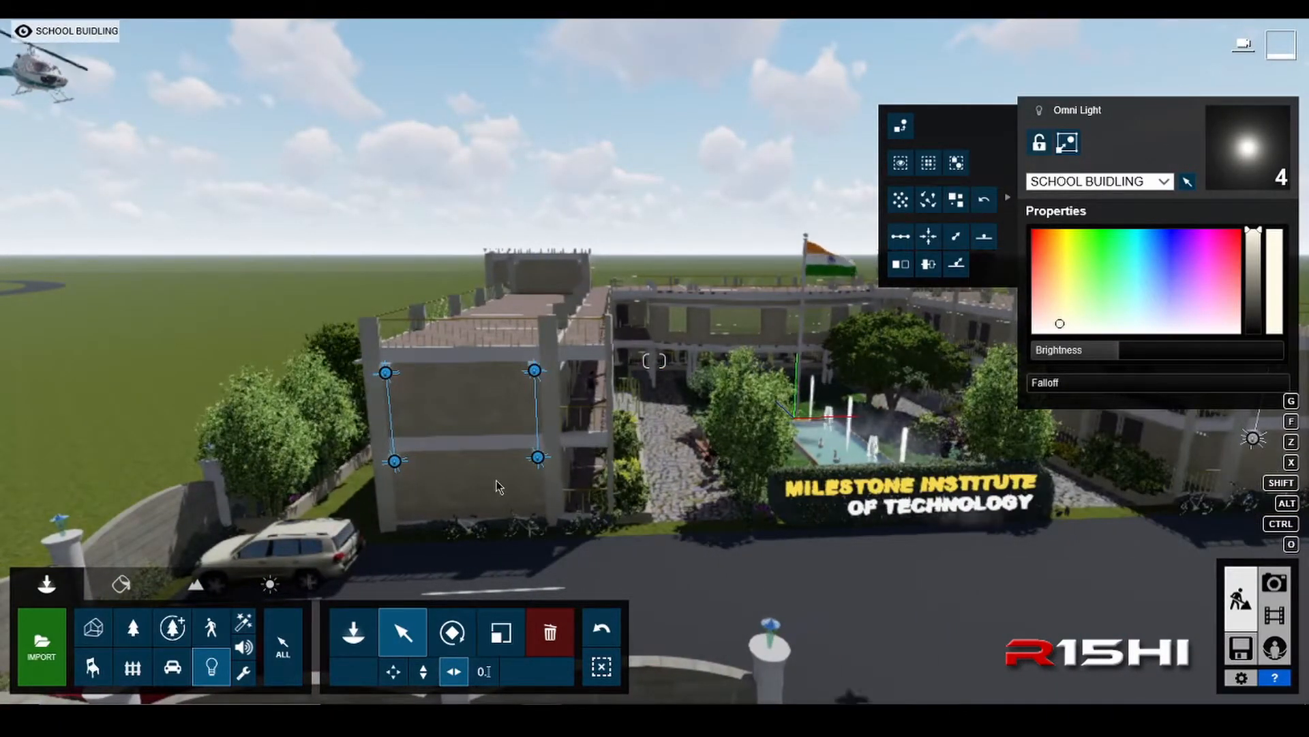
pyautogui.press('s')
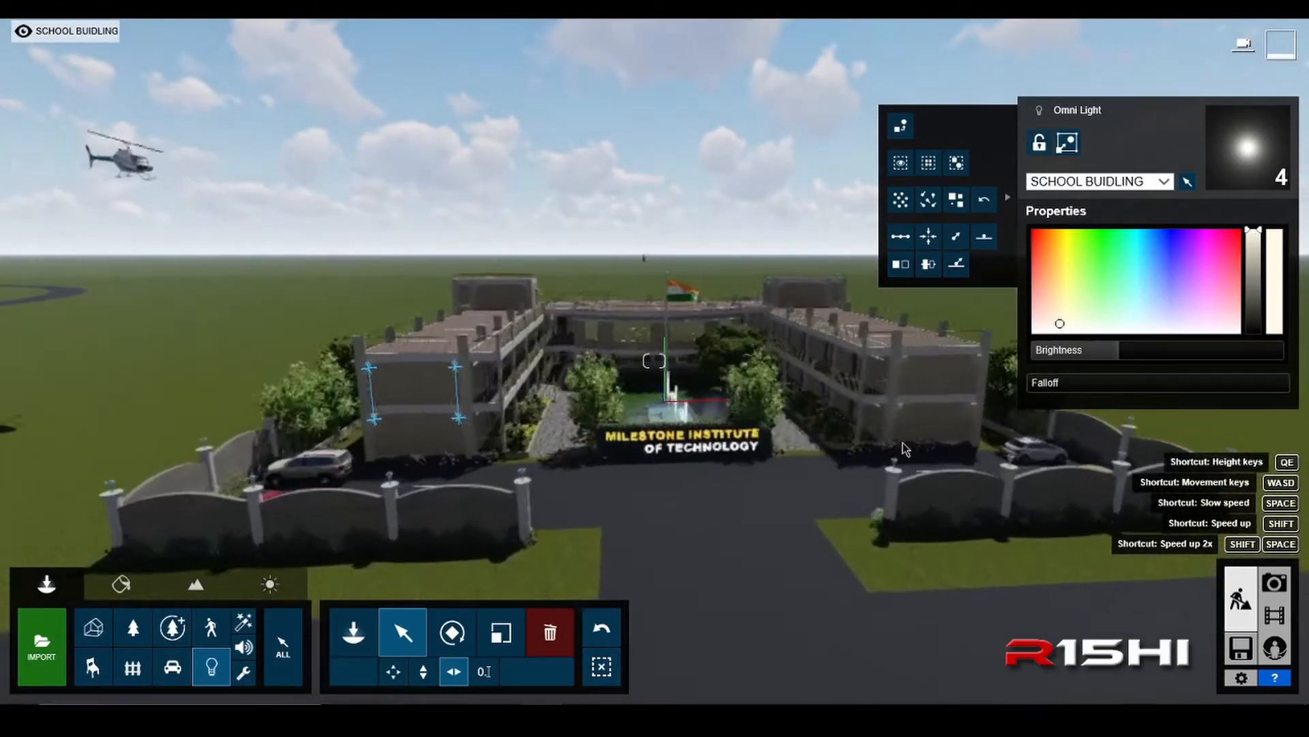
pyautogui.press('w')
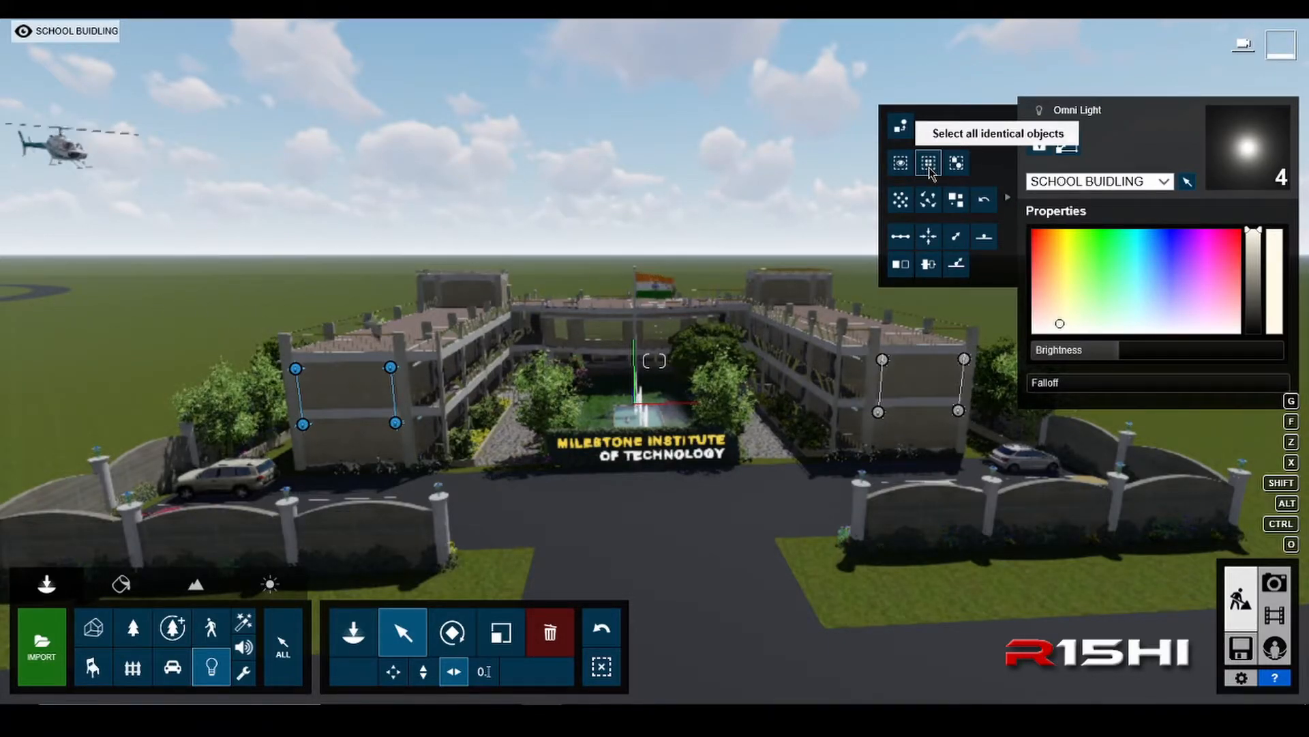
pyautogui.click(929, 166)
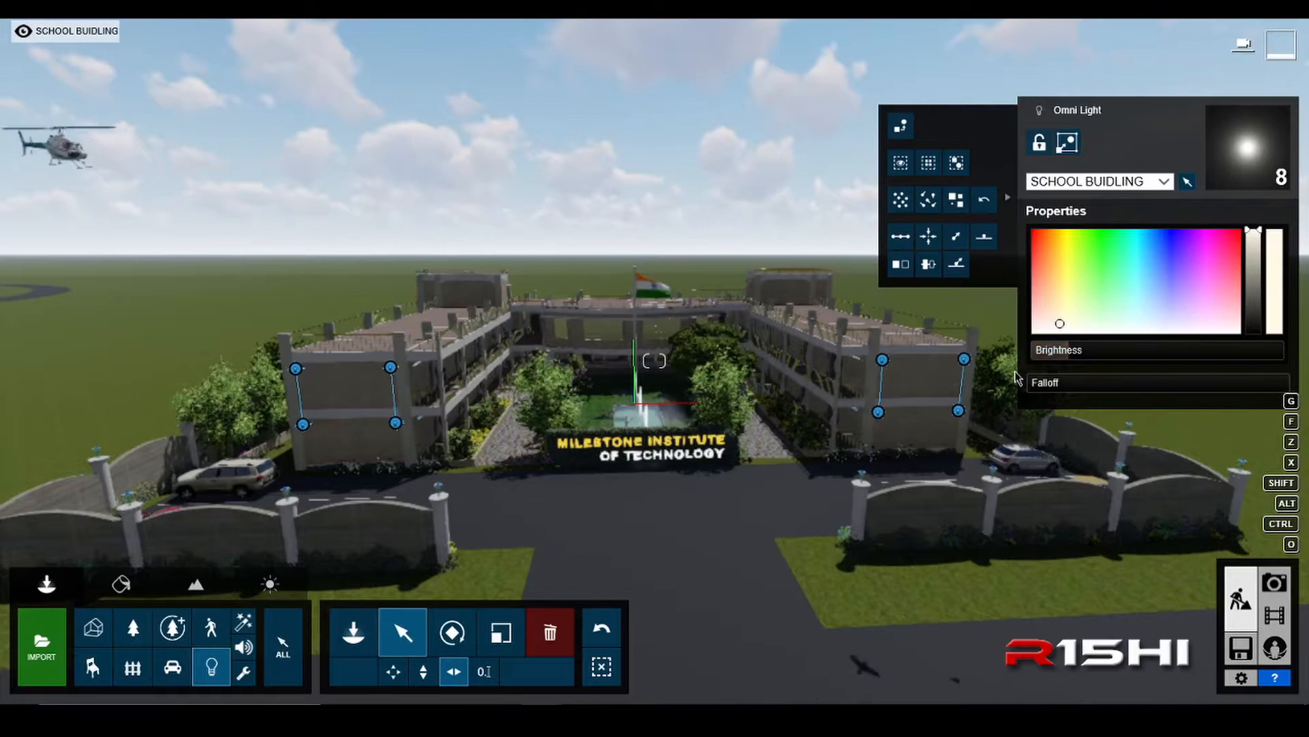
# - Preview photo 1 with the Night style from its saved front camera view
pyautogui.click(1274, 583)
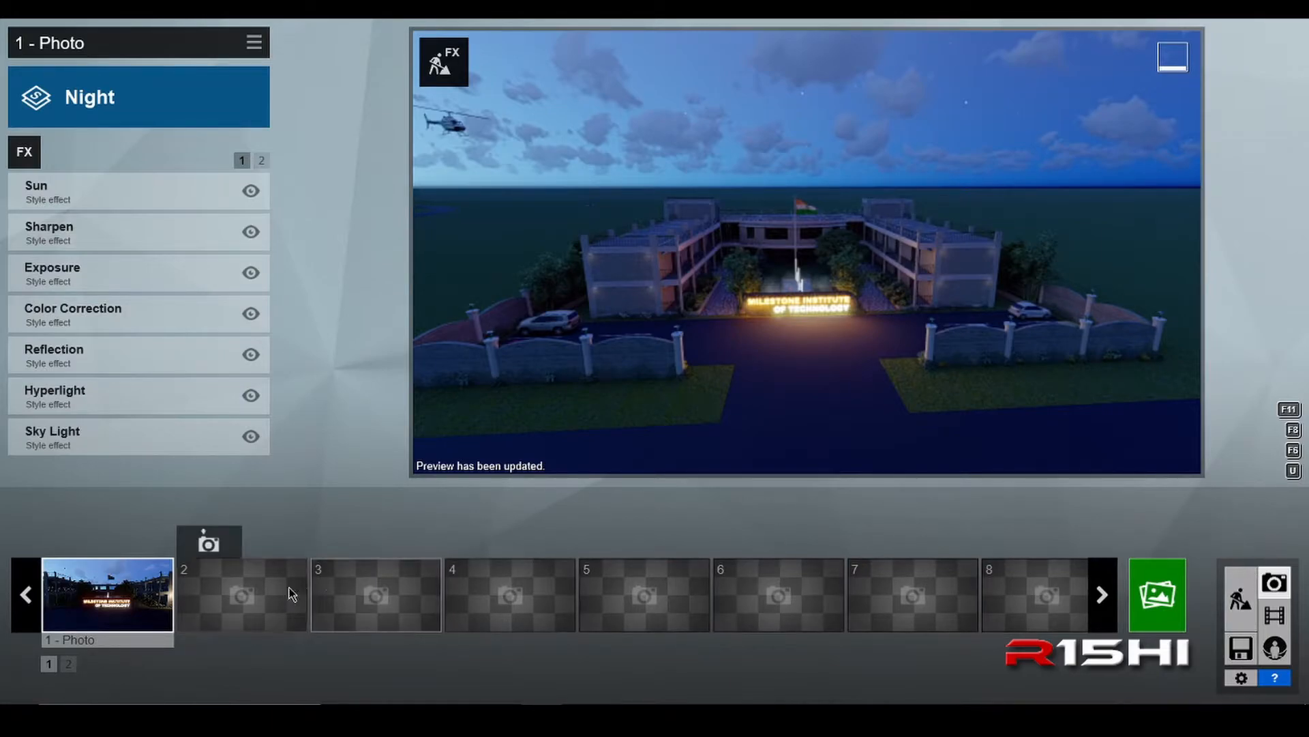
pyautogui.click(111, 588)
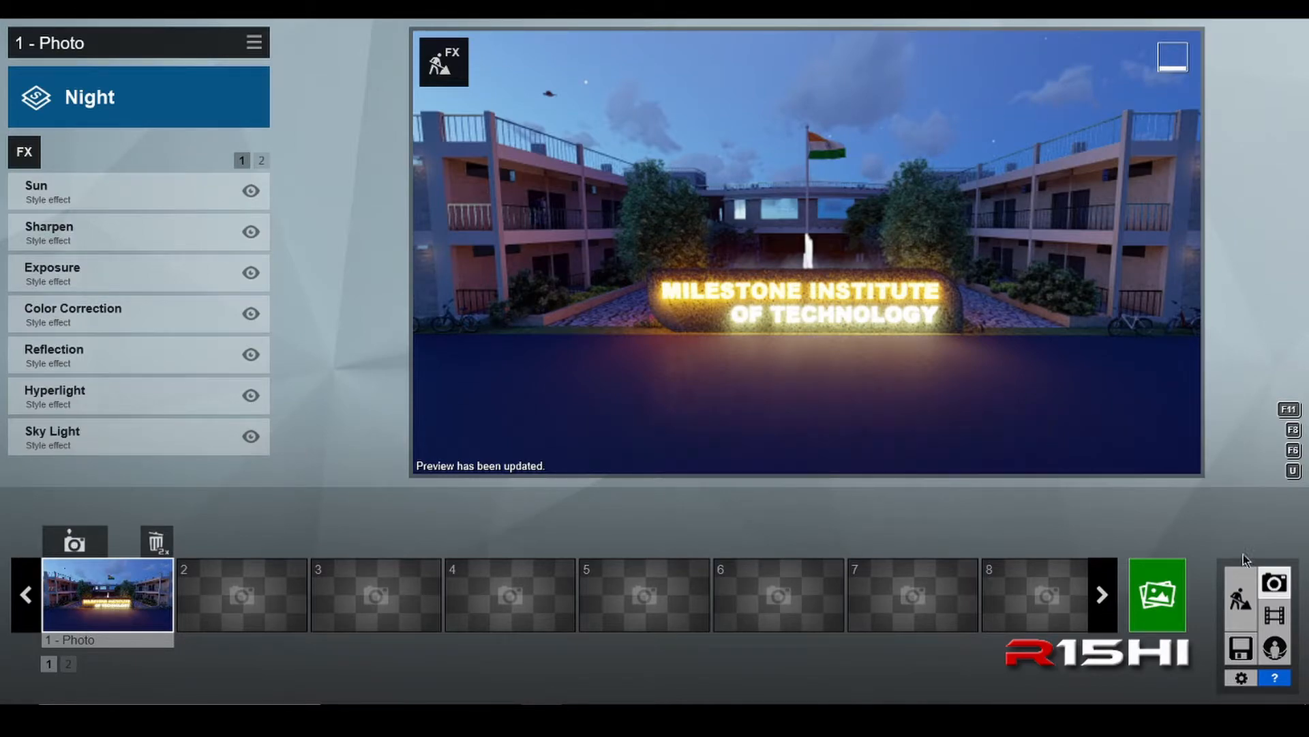
pyautogui.click(1240, 600)
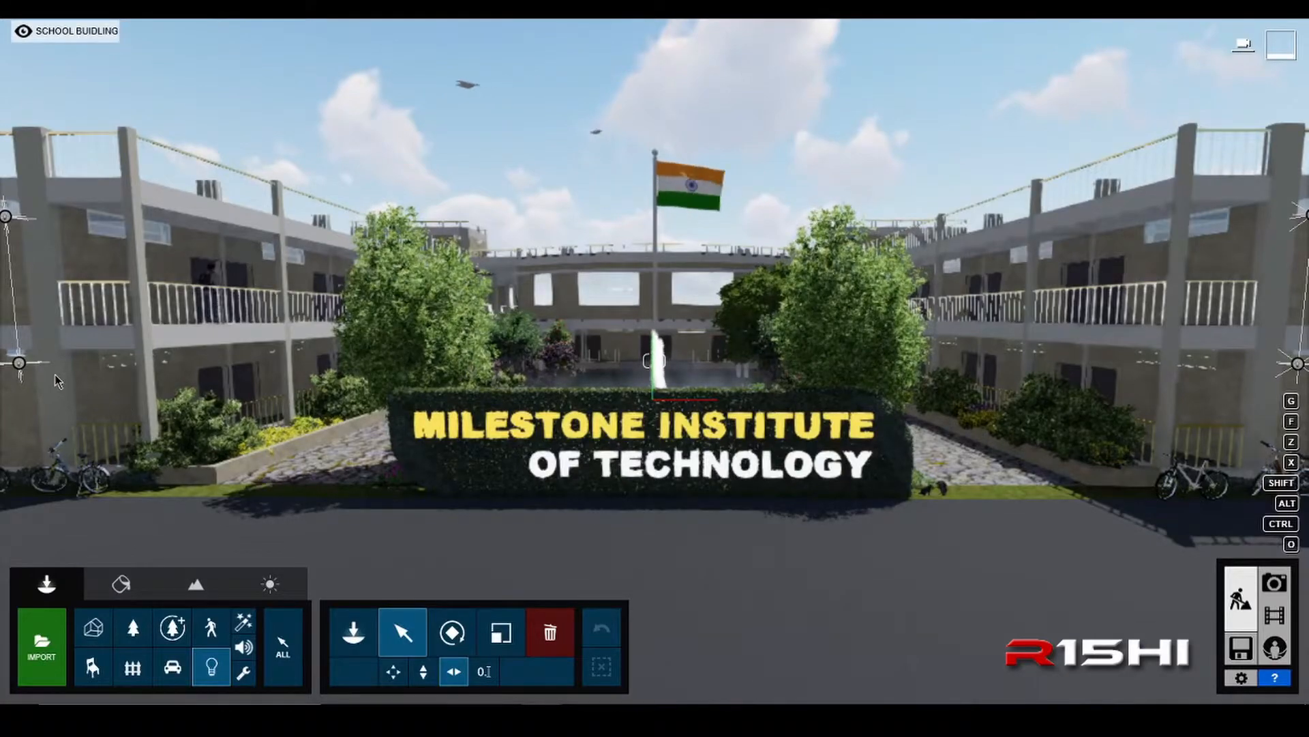
# - Set the brightness of all identical omni lights to 20.0 and check them in the Night photo preview
pyautogui.click(20, 363)
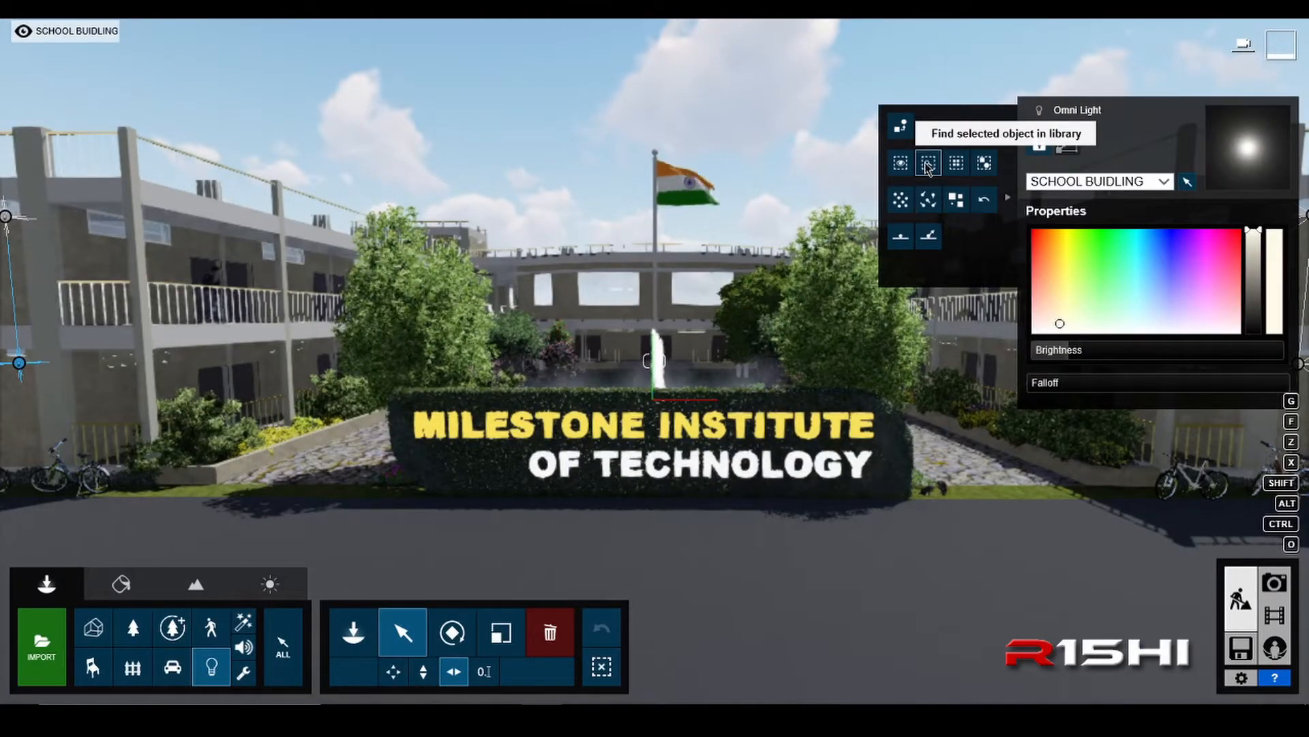
pyautogui.click(956, 164)
pyautogui.moveTo(1068, 349); pyautogui.dragTo(1076, 360)
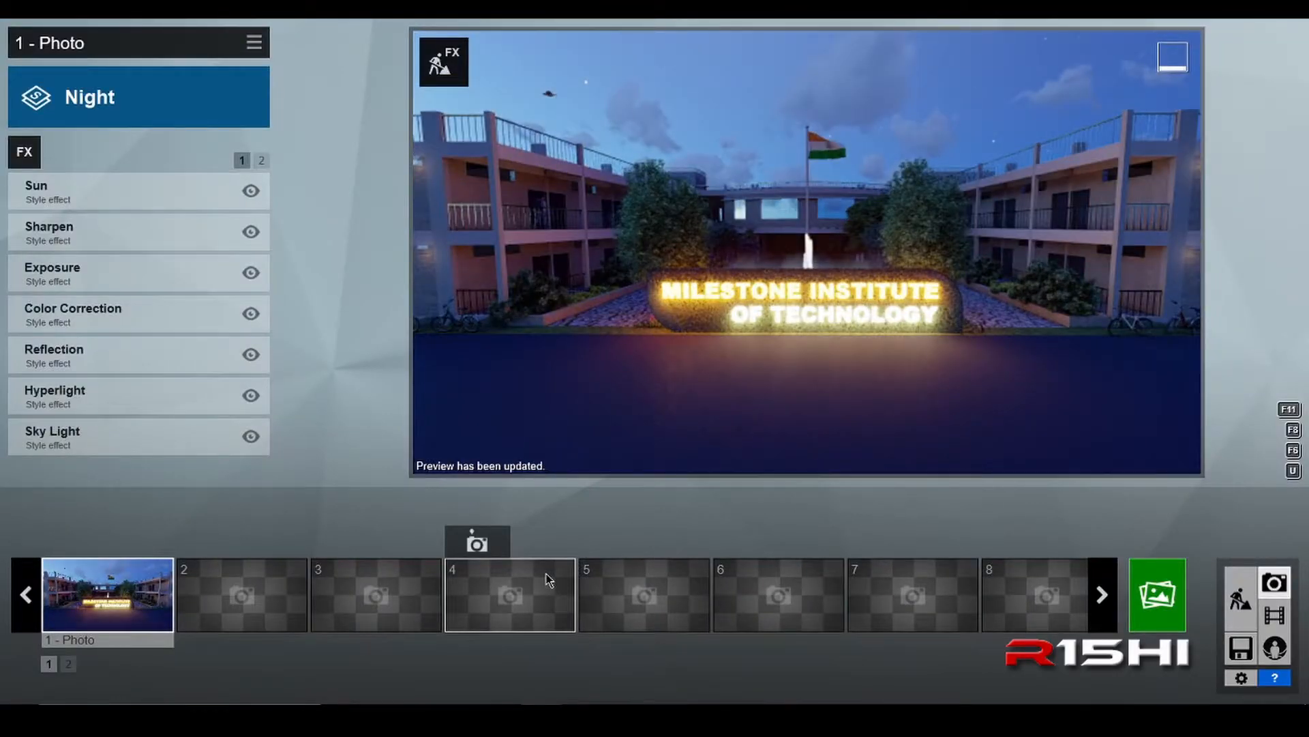
pyautogui.click(1241, 599)
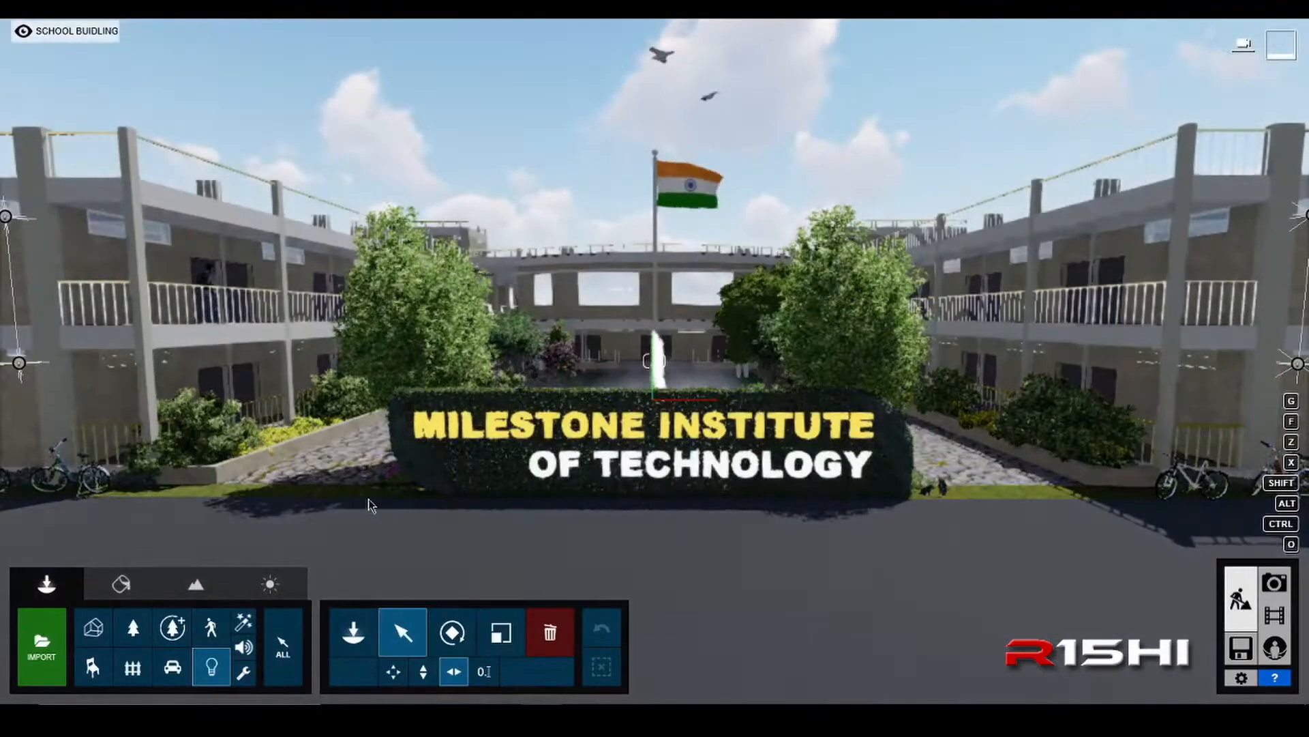
pyautogui.moveTo(1083, 363); pyautogui.dragTo(1080, 358)
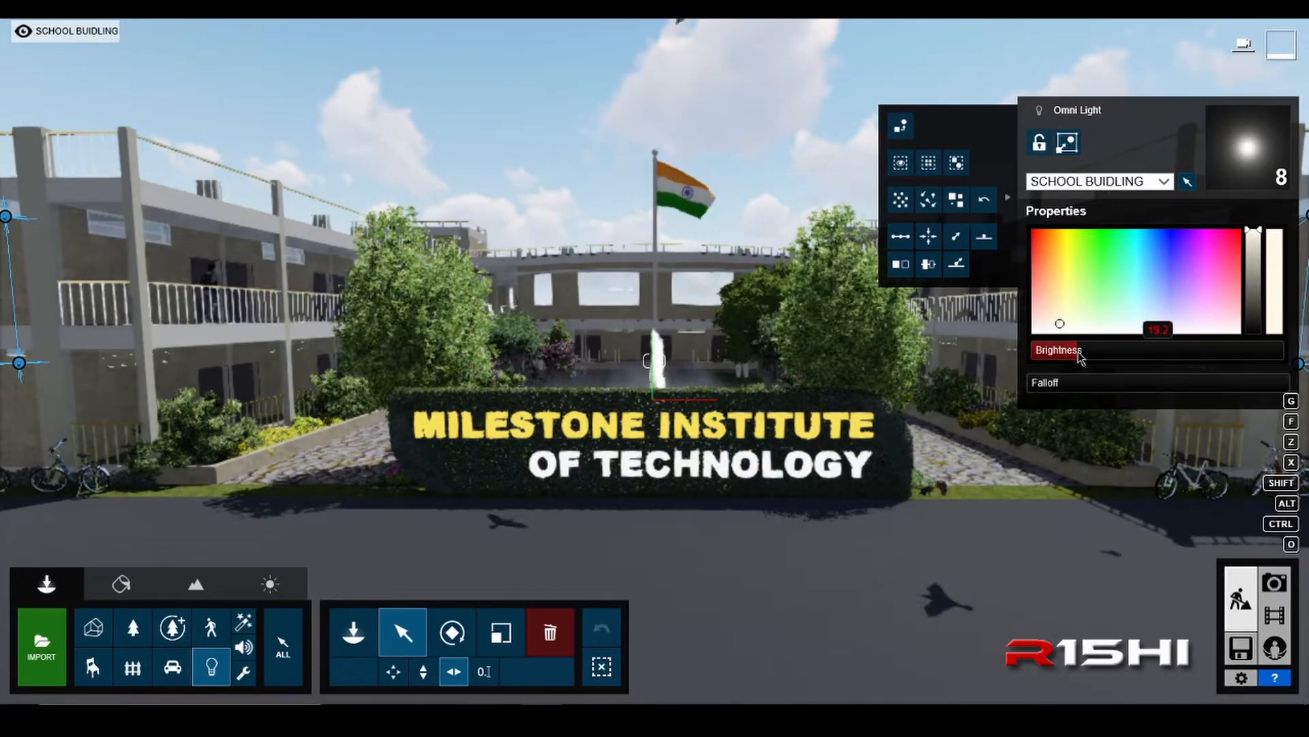
pyautogui.press('BackSpace')
pyautogui.press('BackSpace')
pyautogui.press('BackSpace')
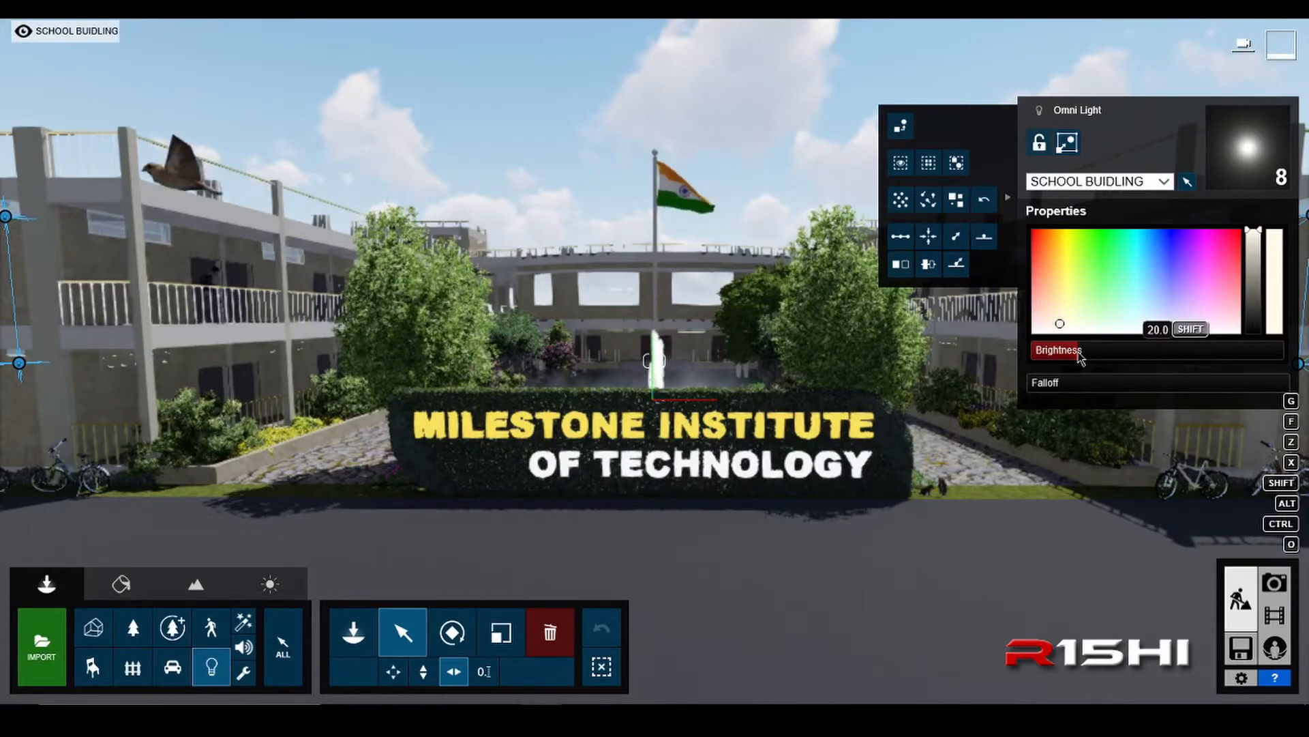
pyautogui.click(1275, 581)
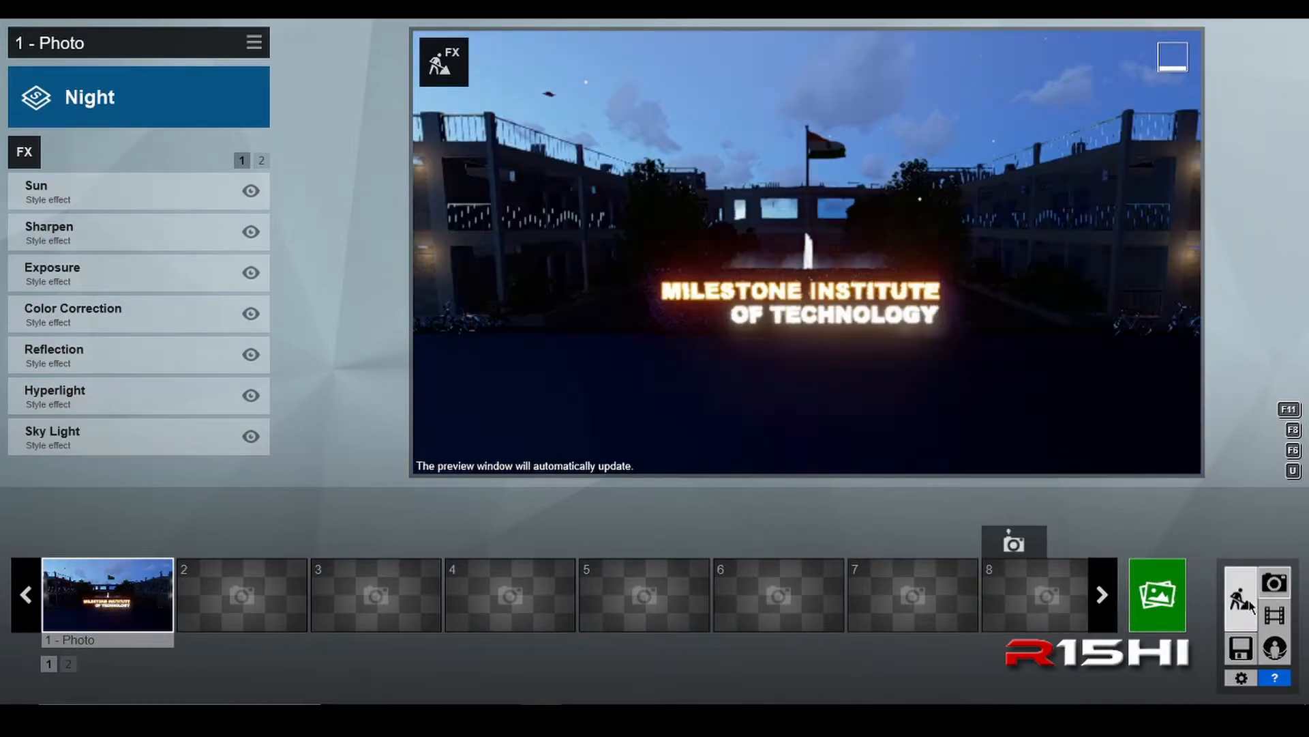
pyautogui.click(1241, 600)
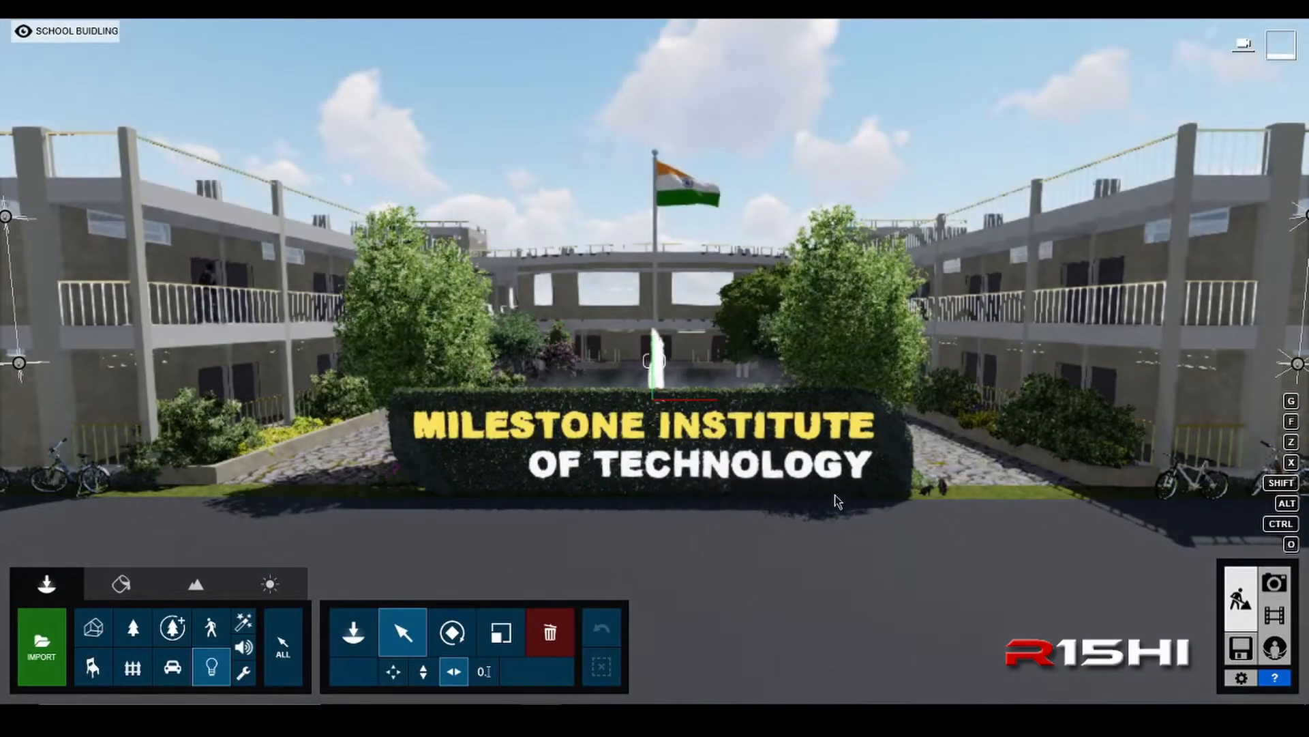
# - Examine the corridor ceiling area light's width, length, light source and brightness settings
pyautogui.press('s')
pyautogui.moveTo(838, 502); pyautogui.dragTo(819, 529, button='right')
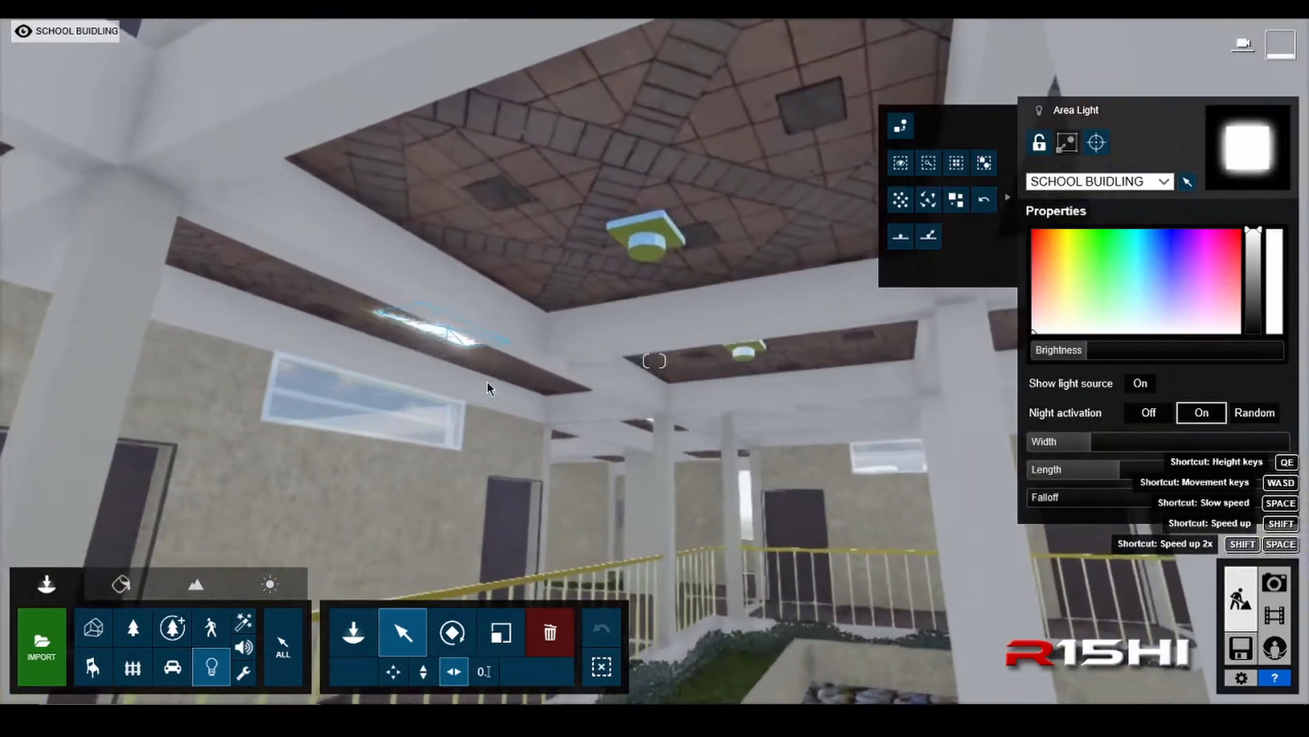
pyautogui.press('a')
pyautogui.press('w')
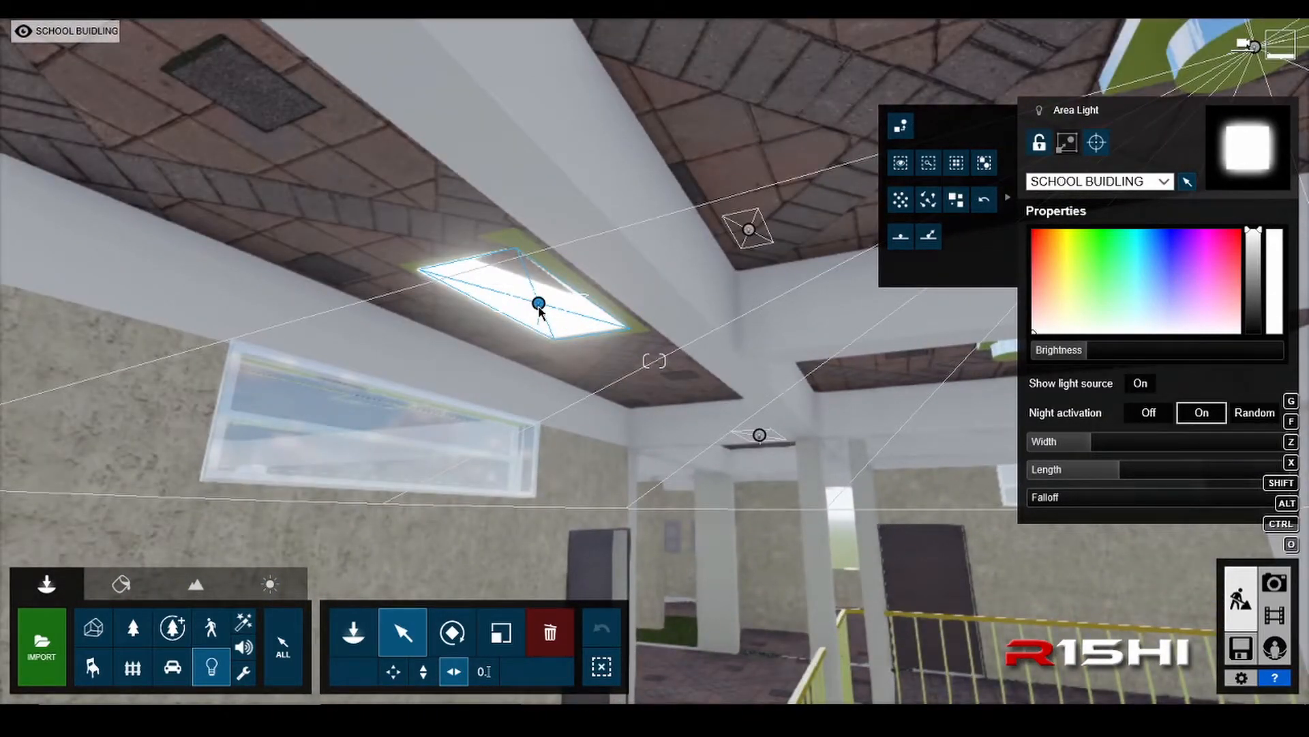
pyautogui.moveTo(1068, 447); pyautogui.dragTo(1124, 476)
pyautogui.moveTo(1091, 476)
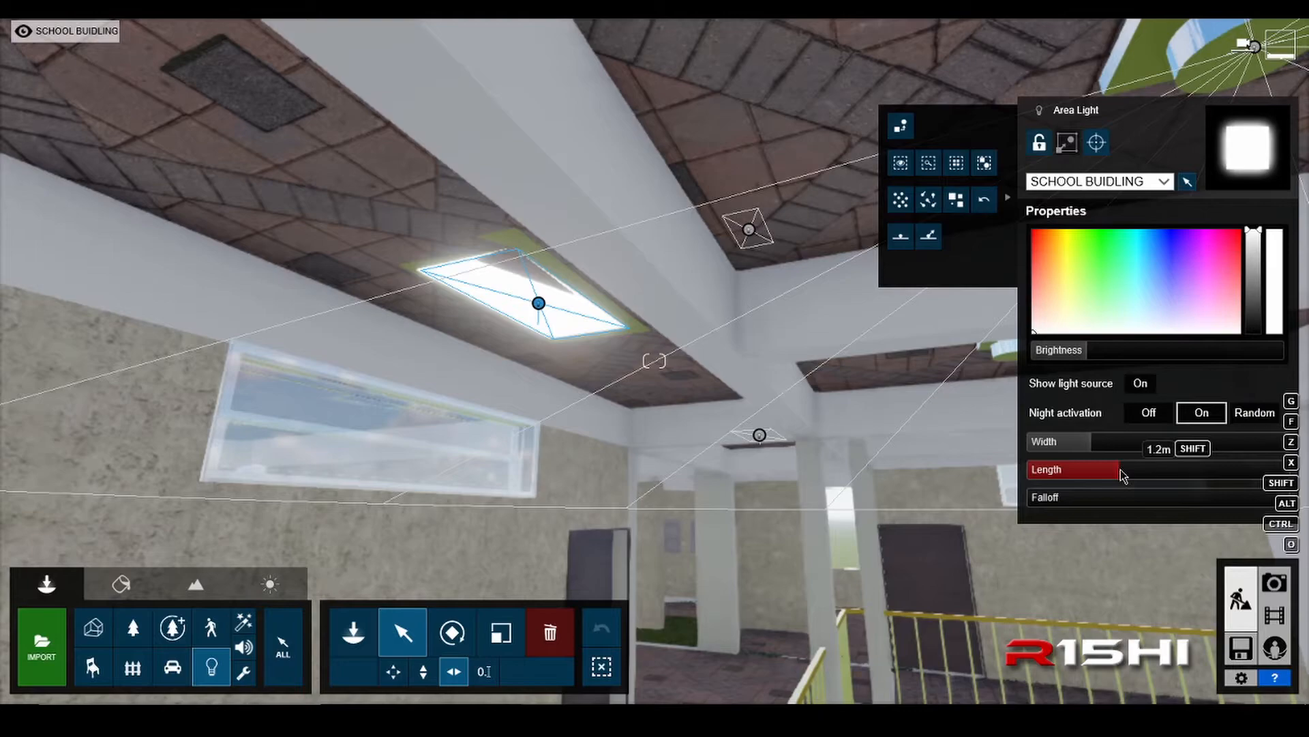
pyautogui.moveTo(1120, 451)
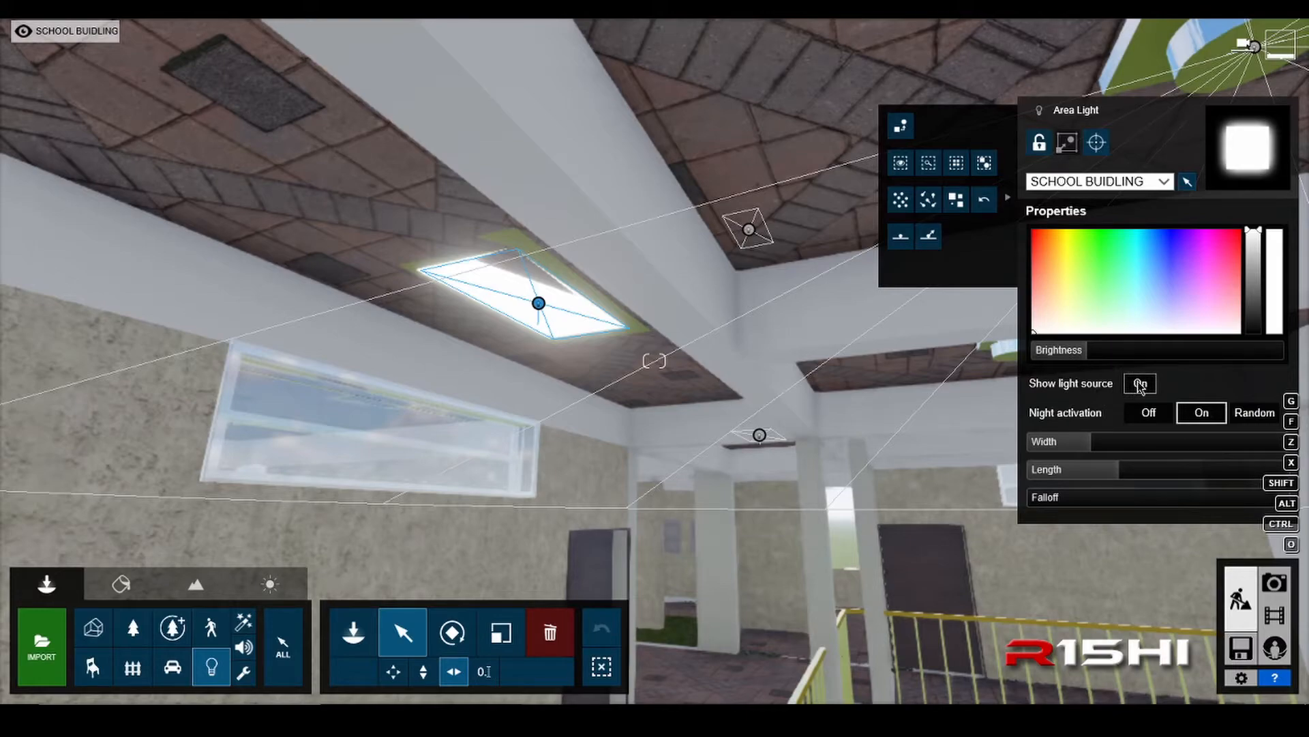
pyautogui.moveTo(1077, 356)
# - Narrow the cone angle of the spotlight under the corridor's ceiling lamp and check the falloff setting of the outer wall lamp's omni light
pyautogui.press('s')
pyautogui.press('d')
pyautogui.click(625, 238)
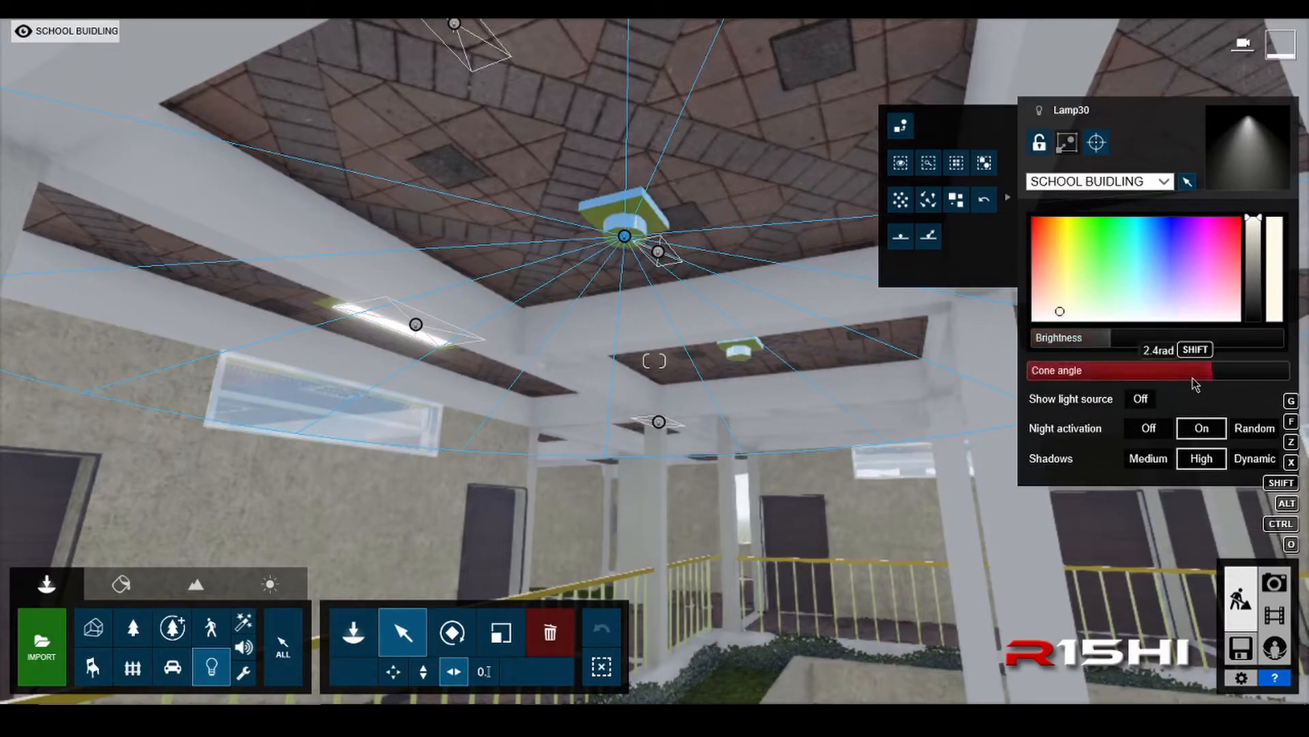
pyautogui.moveTo(1207, 380); pyautogui.dragTo(1152, 383)
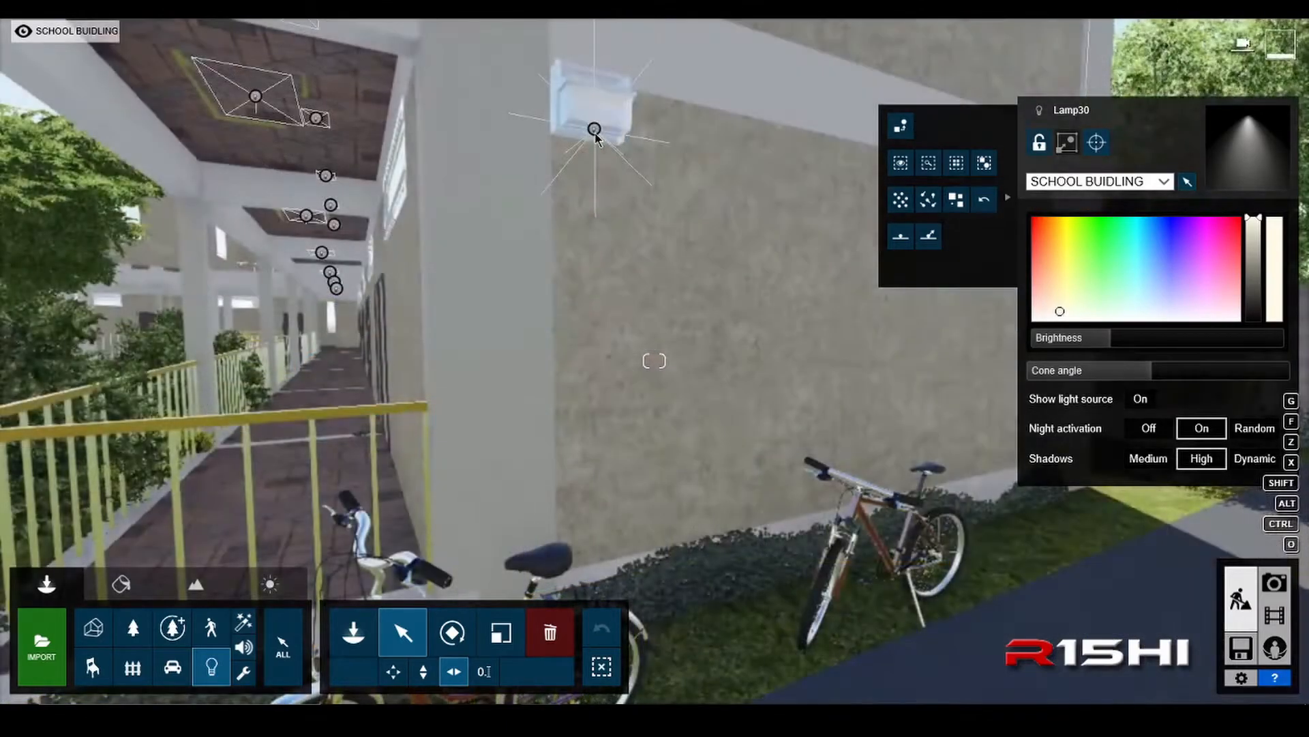
pyautogui.click(595, 130)
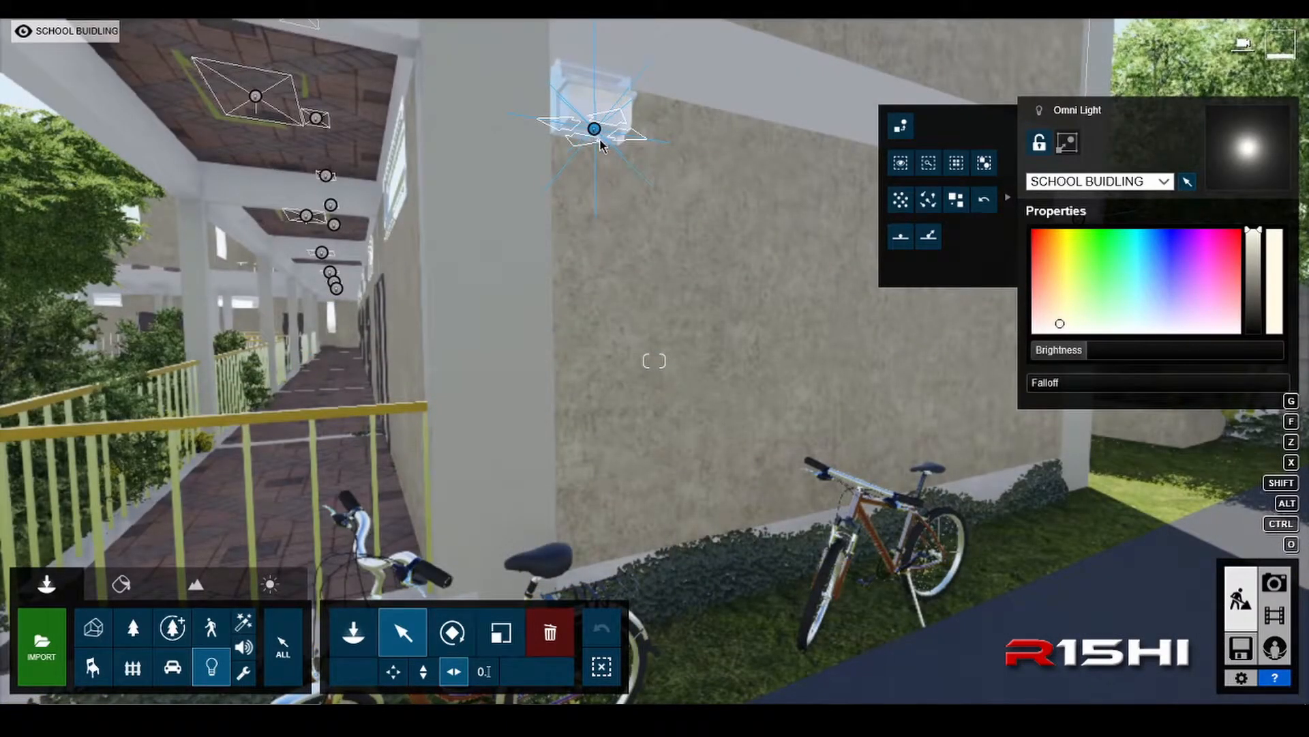
pyautogui.moveTo(1038, 396); pyautogui.dragTo(975, 409)
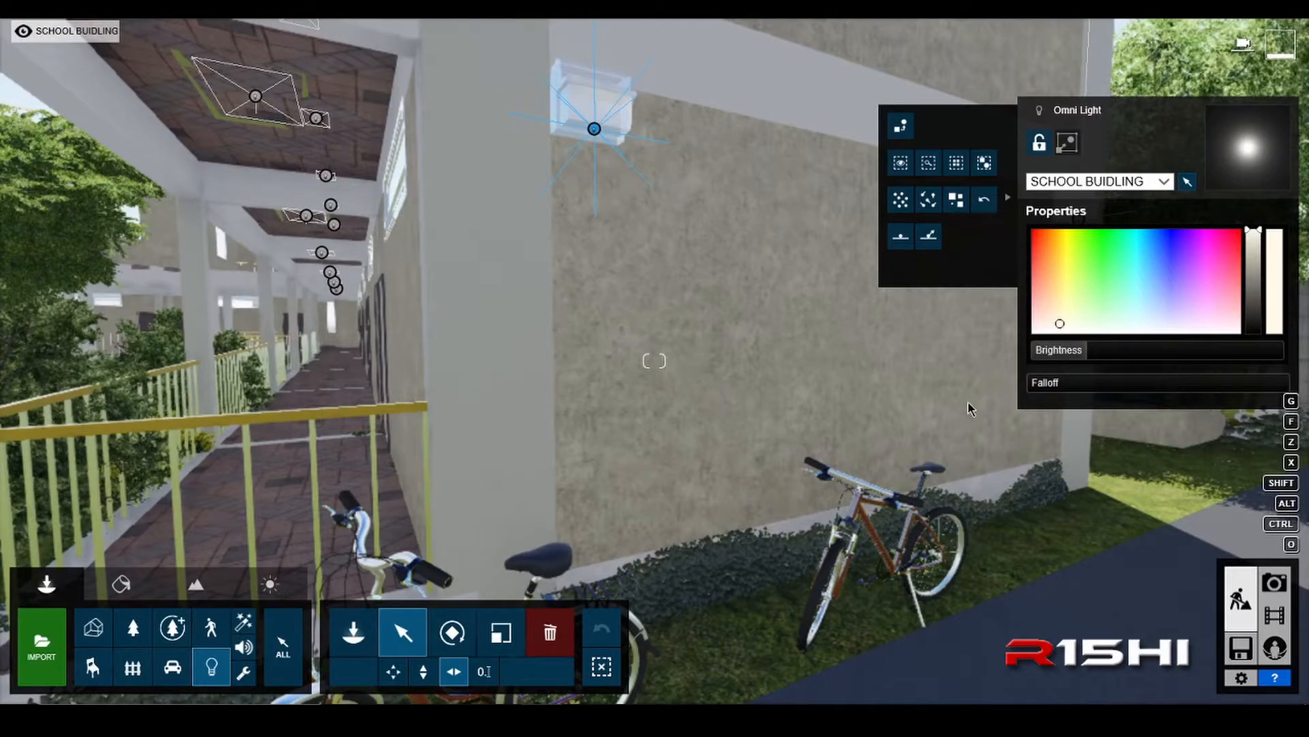
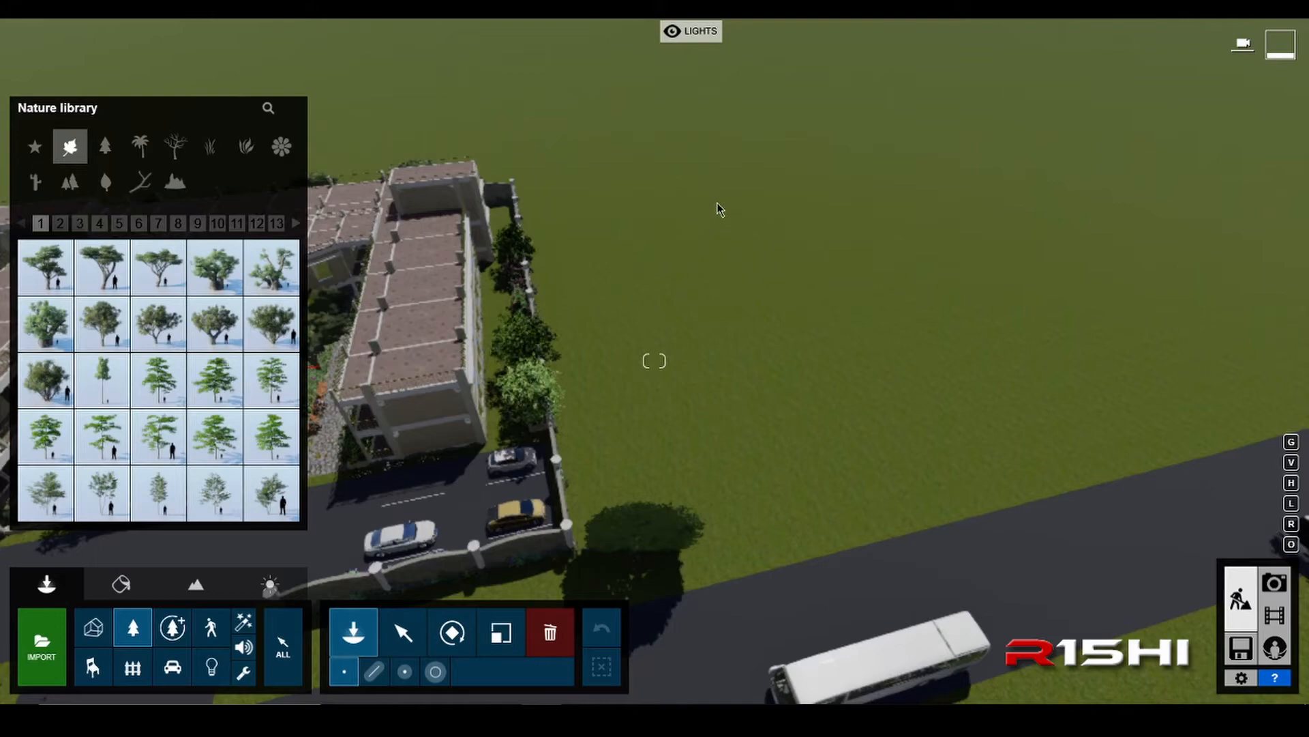
# - Place several clusters of a broadleaf tree from the second Nature library page on the open lawn beside the building
pyautogui.click(406, 673)
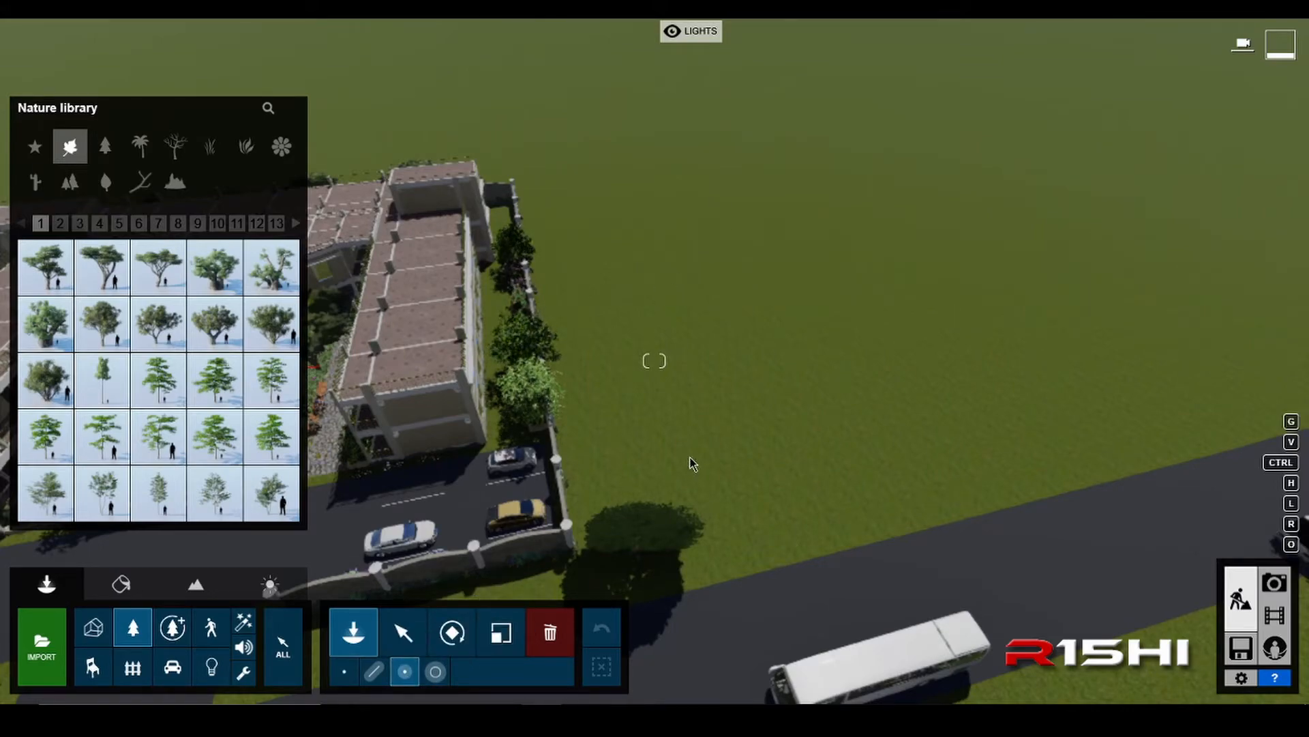
pyautogui.click(60, 283)
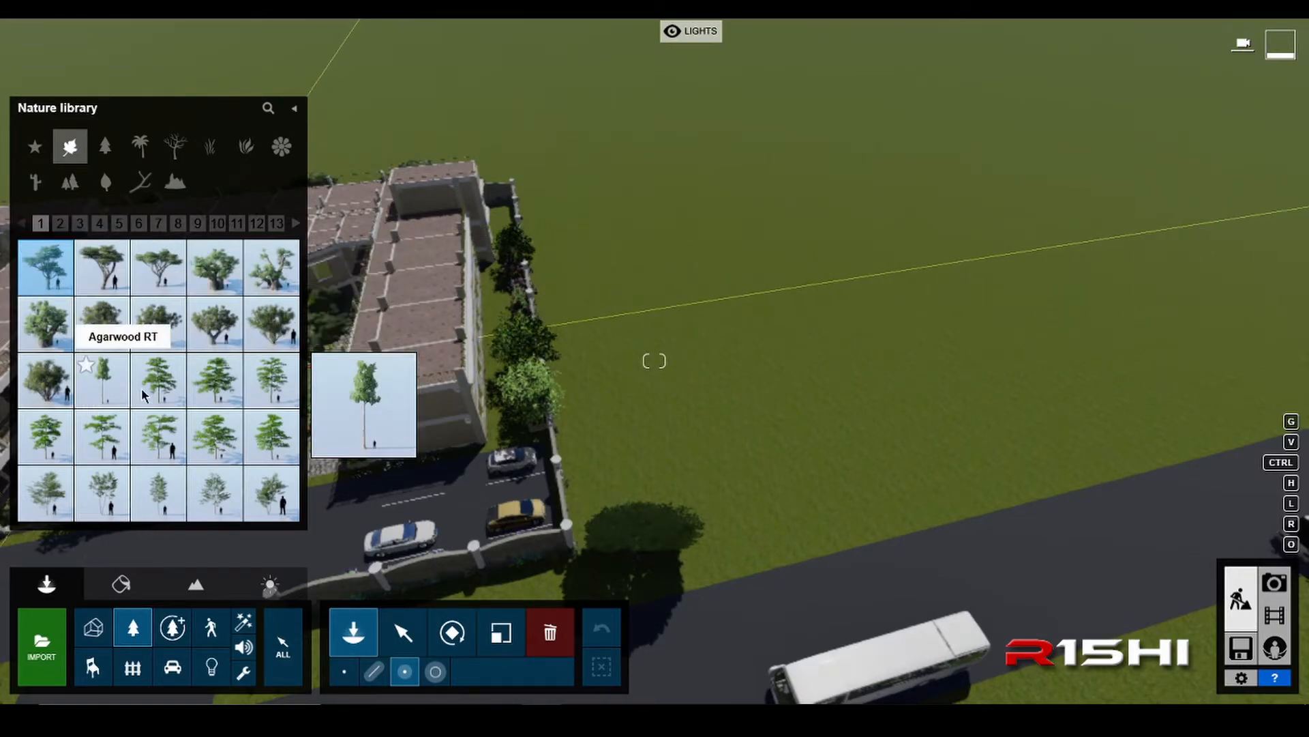
pyautogui.click(61, 226)
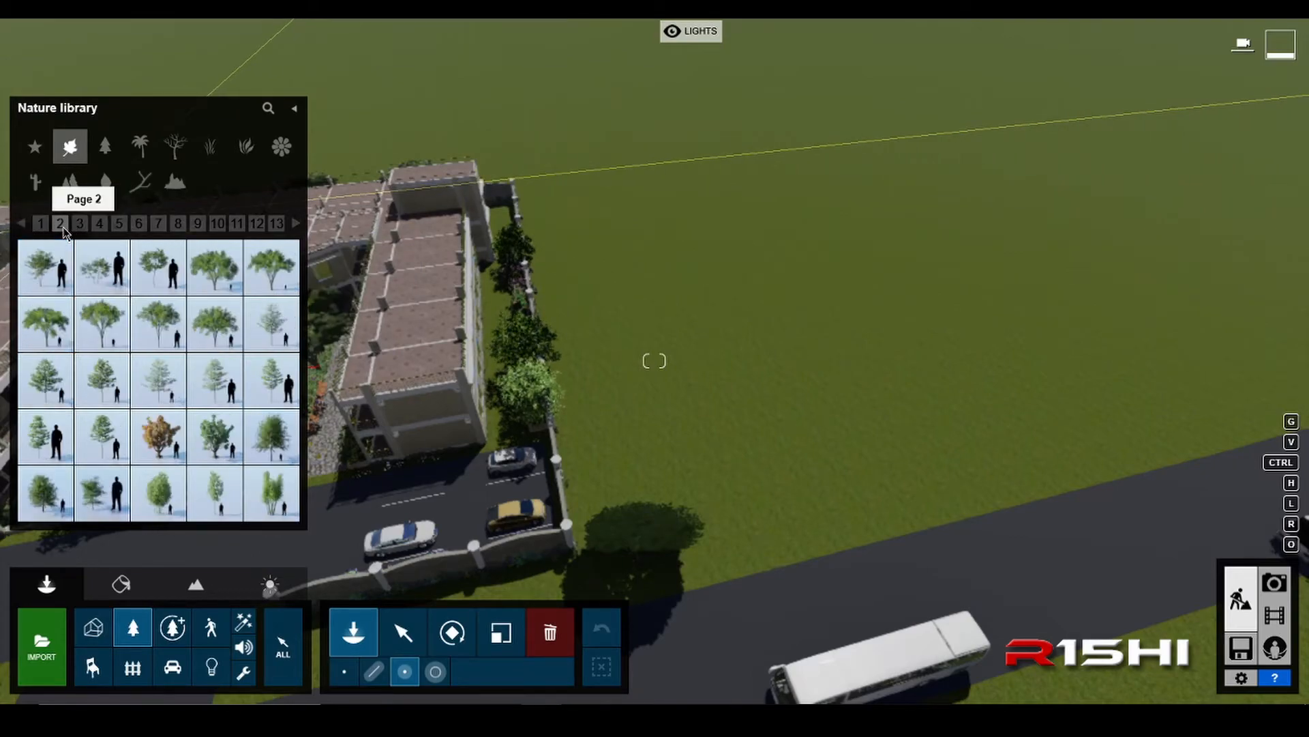
pyautogui.click(274, 440)
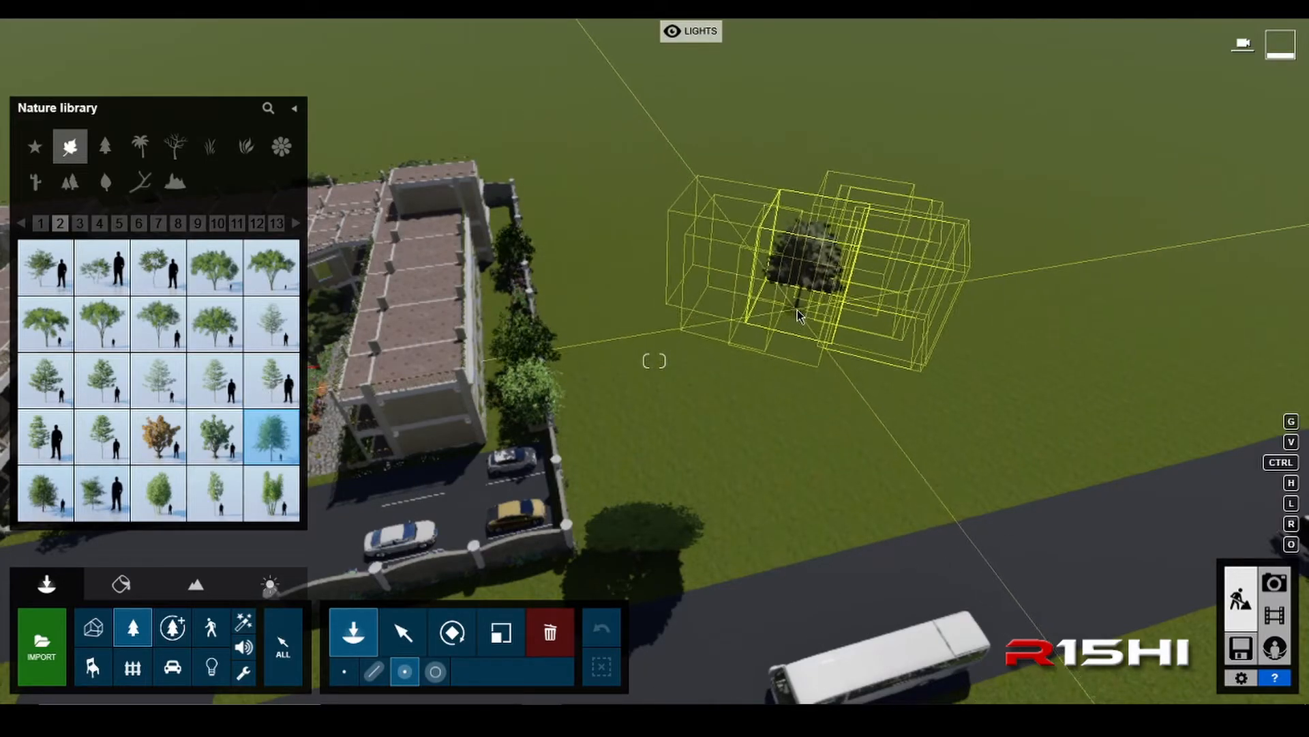
pyautogui.click(807, 321)
pyautogui.click(678, 178)
pyautogui.press('w')
pyautogui.press('a')
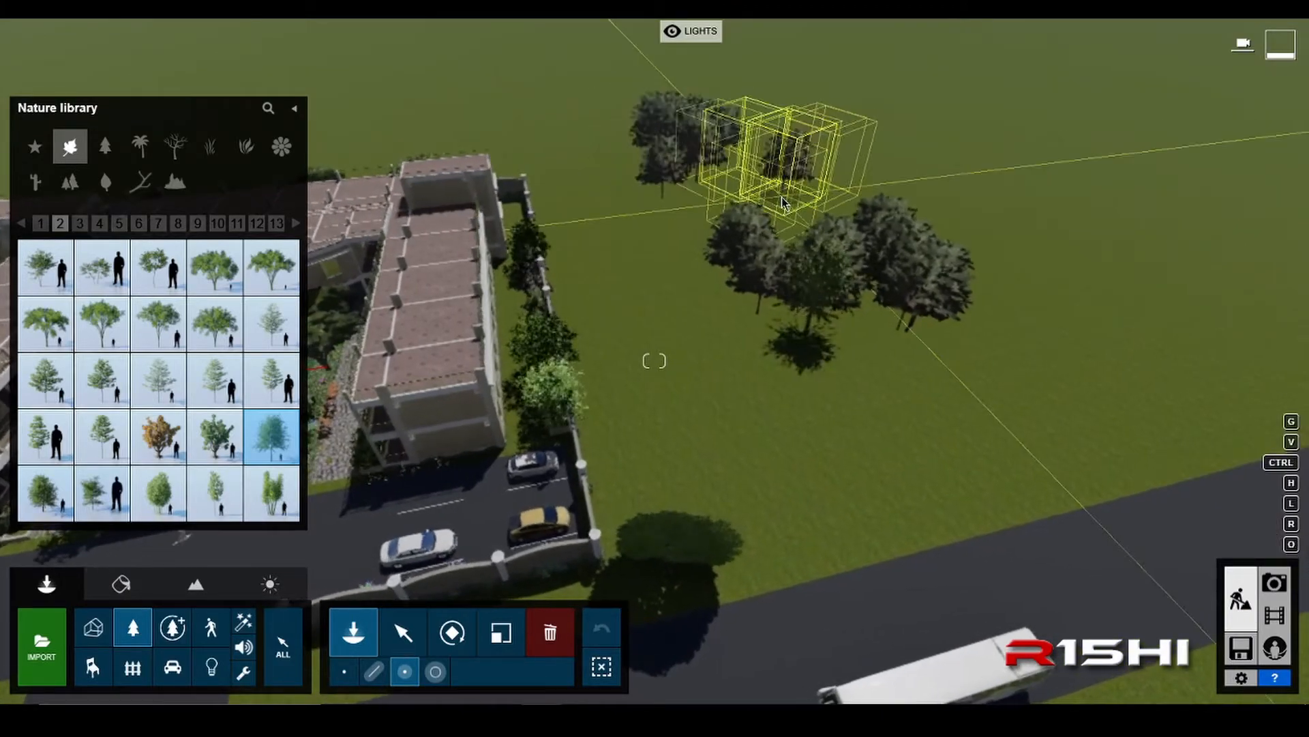
pyautogui.click(860, 443)
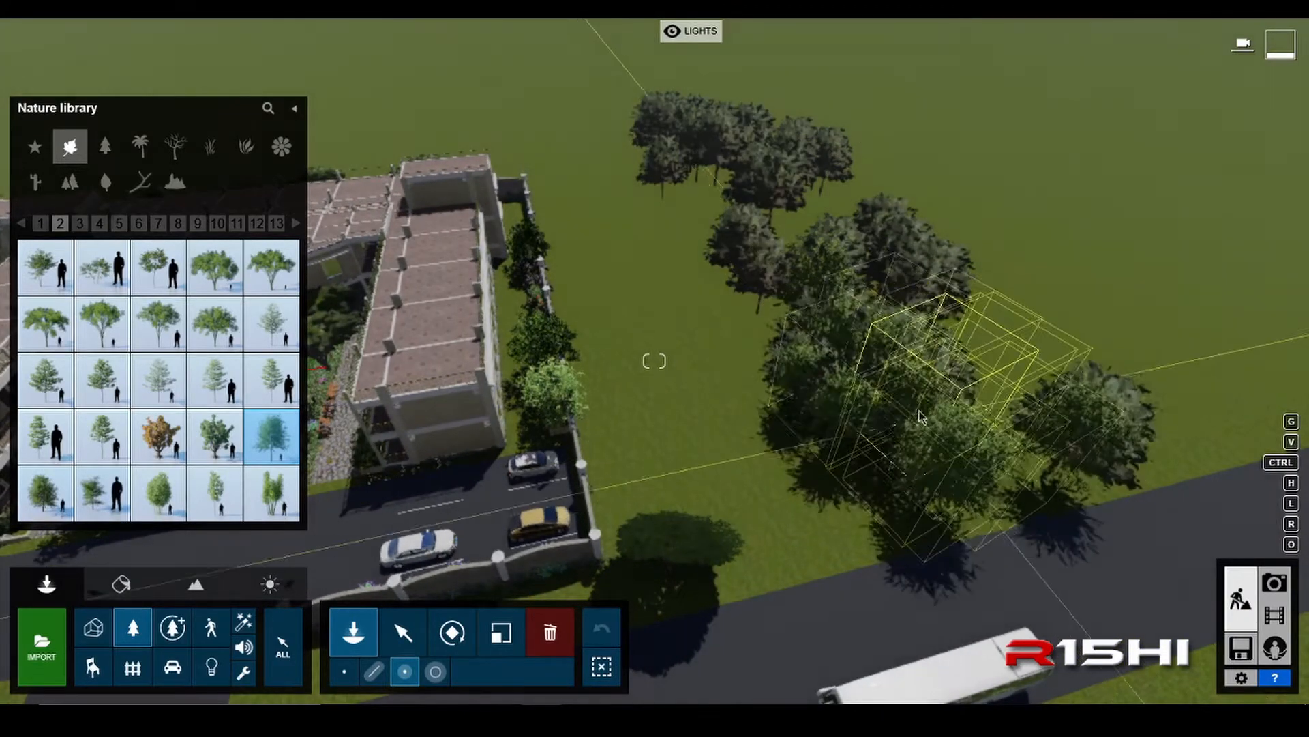
pyautogui.click(860, 262)
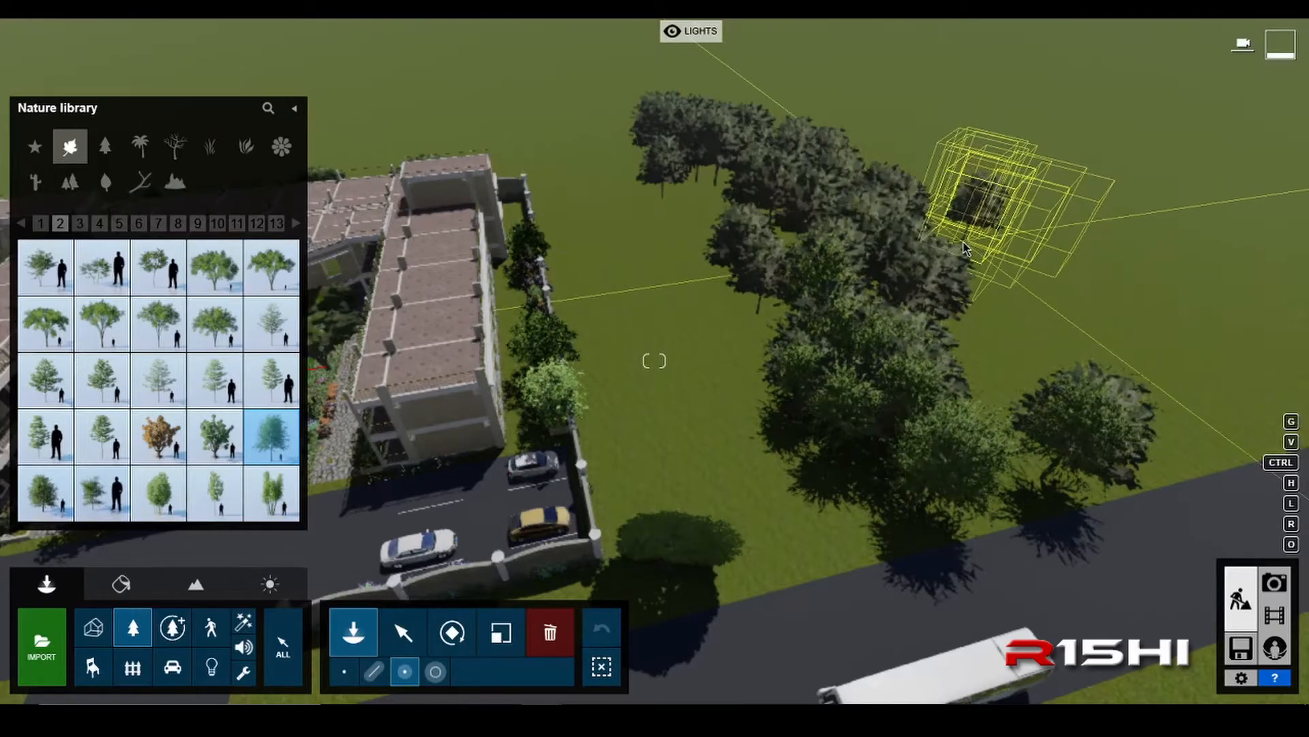
# - Examine the placed tree clusters from above and at ground level beside the boundary wall
pyautogui.press('s')
pyautogui.press('s')
pyautogui.moveTo(926, 290); pyautogui.dragTo(942, 251, button='right')
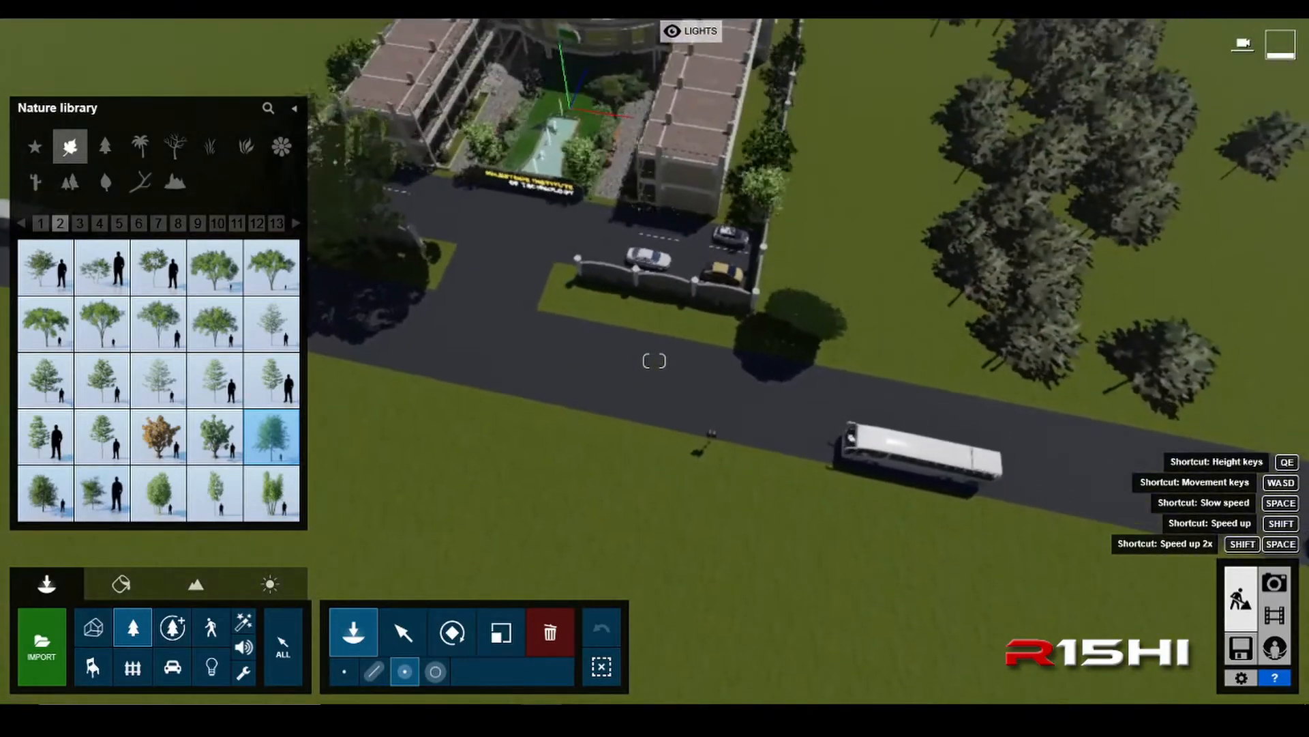
pyautogui.press('w')
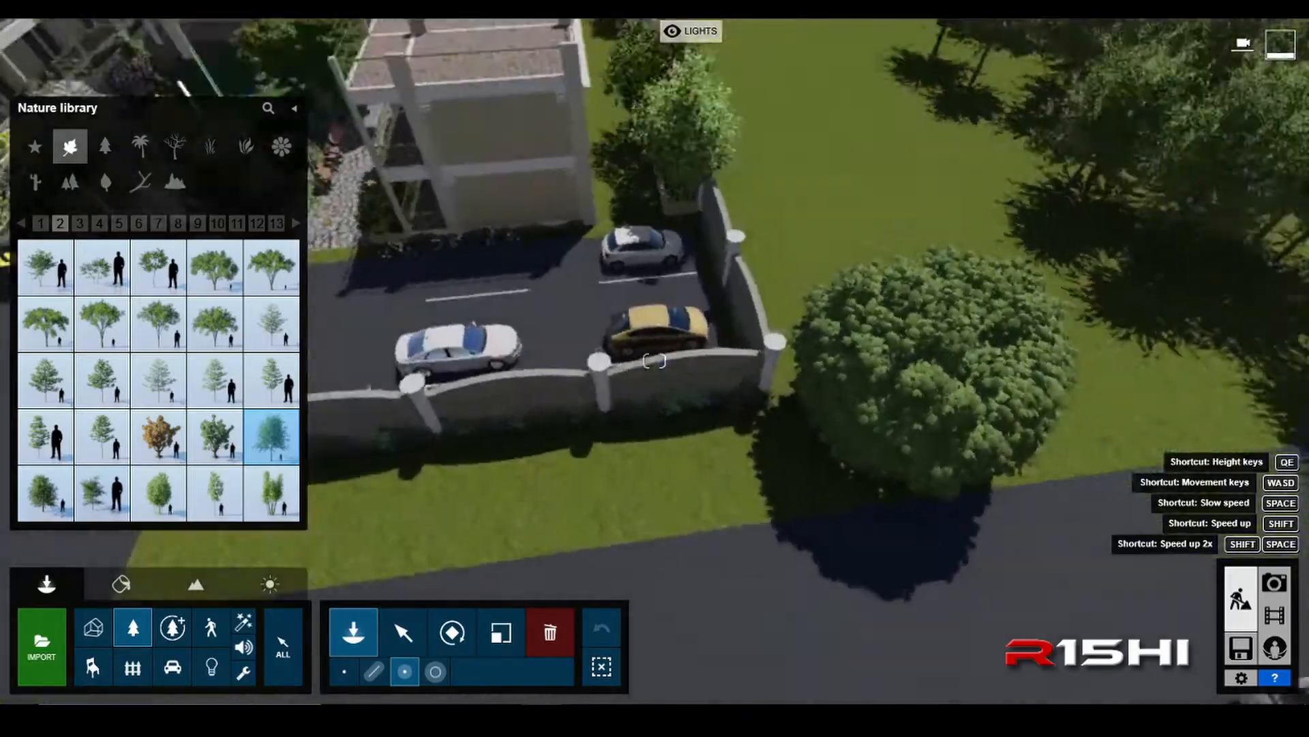
pyautogui.press('w')
pyautogui.moveTo(655, 361); pyautogui.dragTo(729, 252, button='right')
pyautogui.press('w')
pyautogui.press('w')
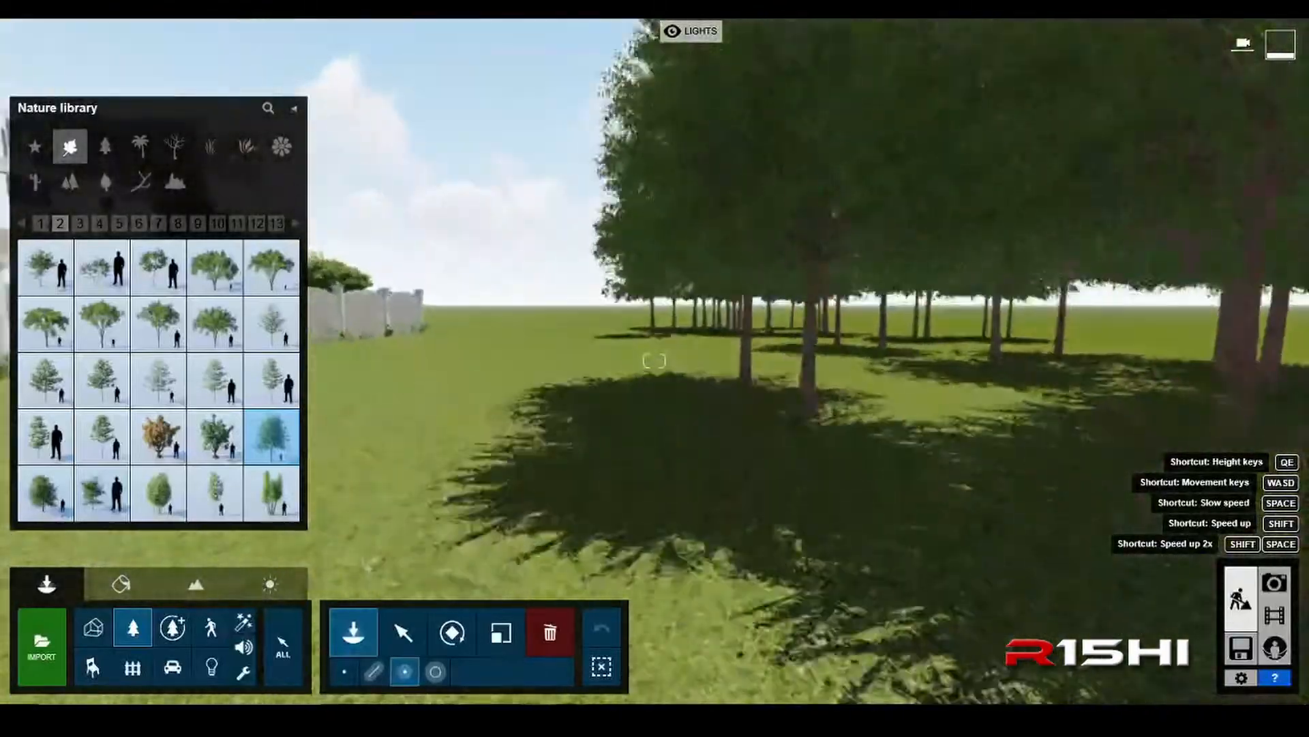
pyautogui.press('w')
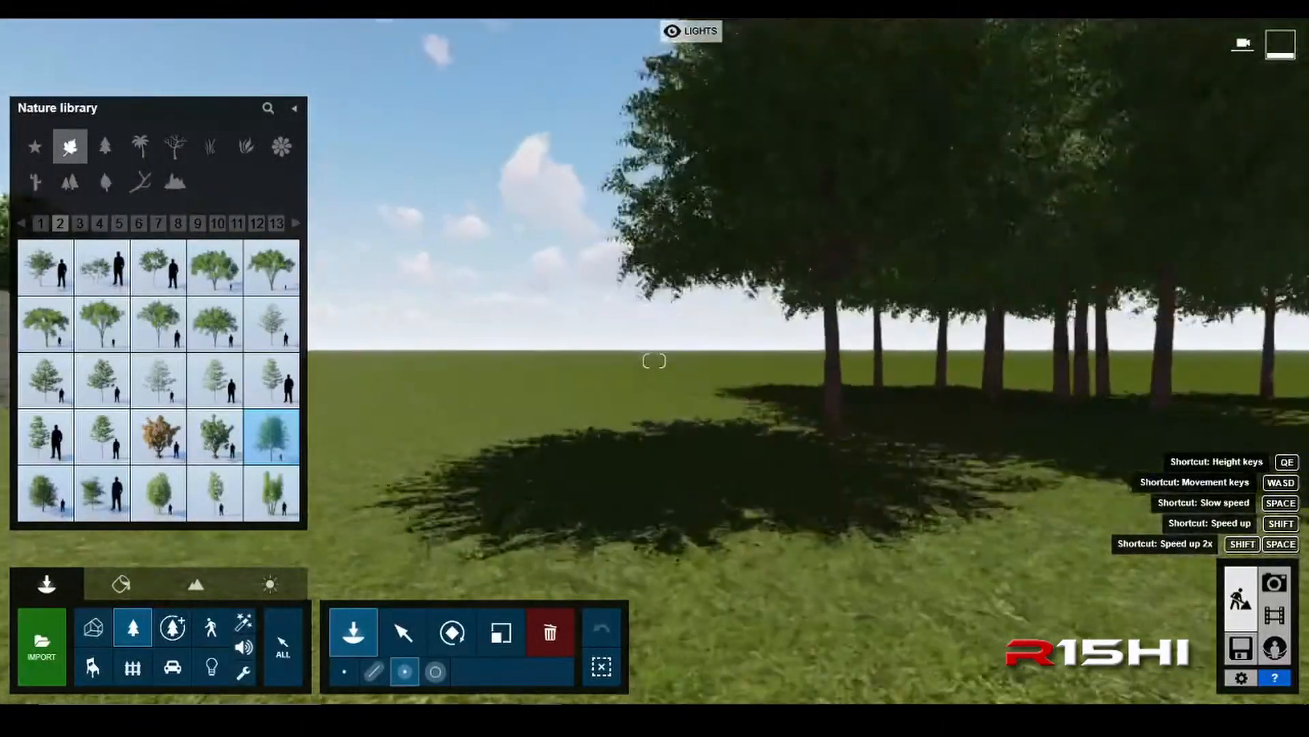
pyautogui.press('w')
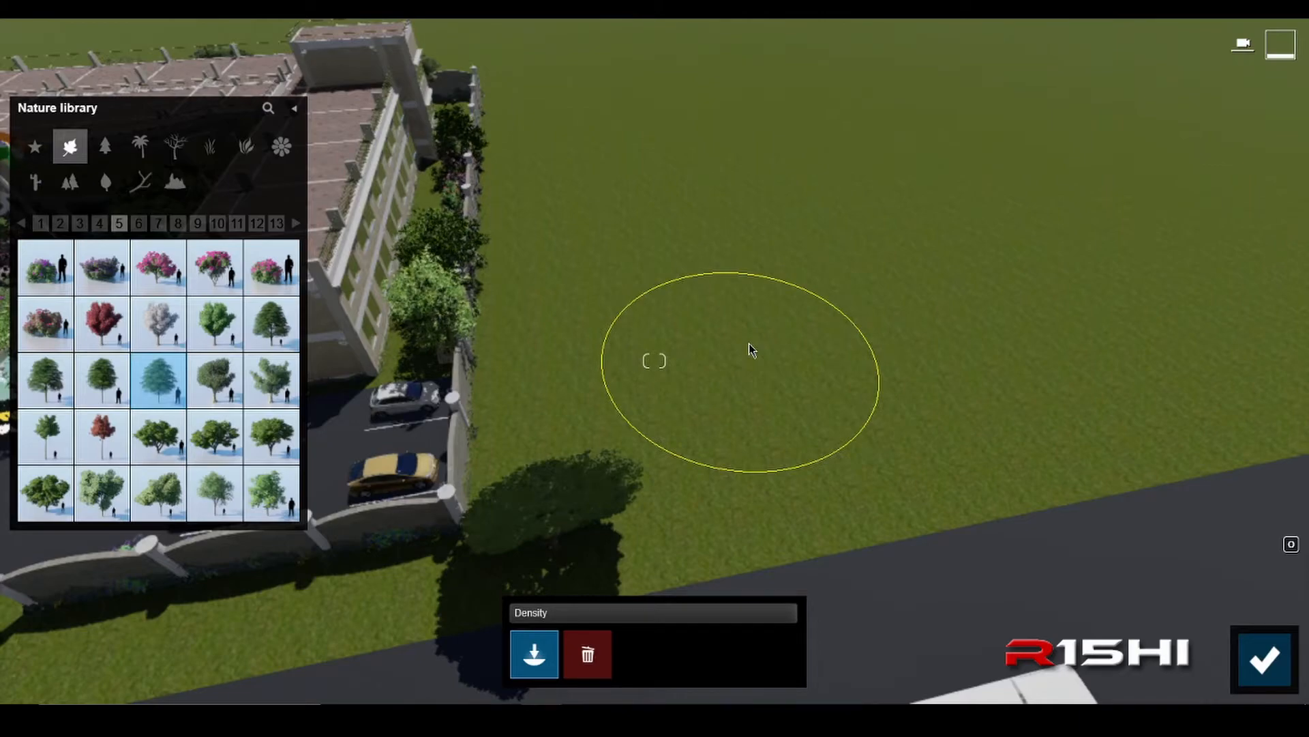
# - Paint a dense grove of Bur Oak-S RT trees across the open lawn beside the building with Paint Placement
pyautogui.press('Escape')
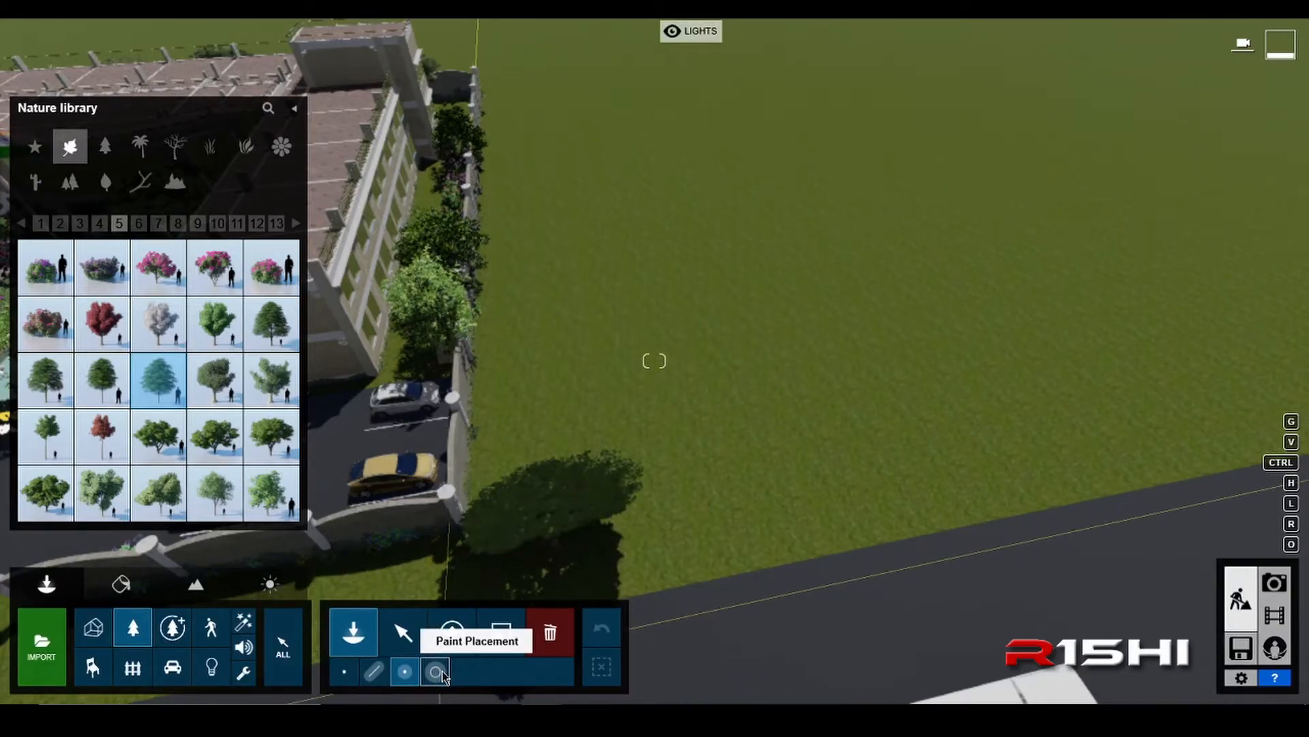
pyautogui.click(442, 672)
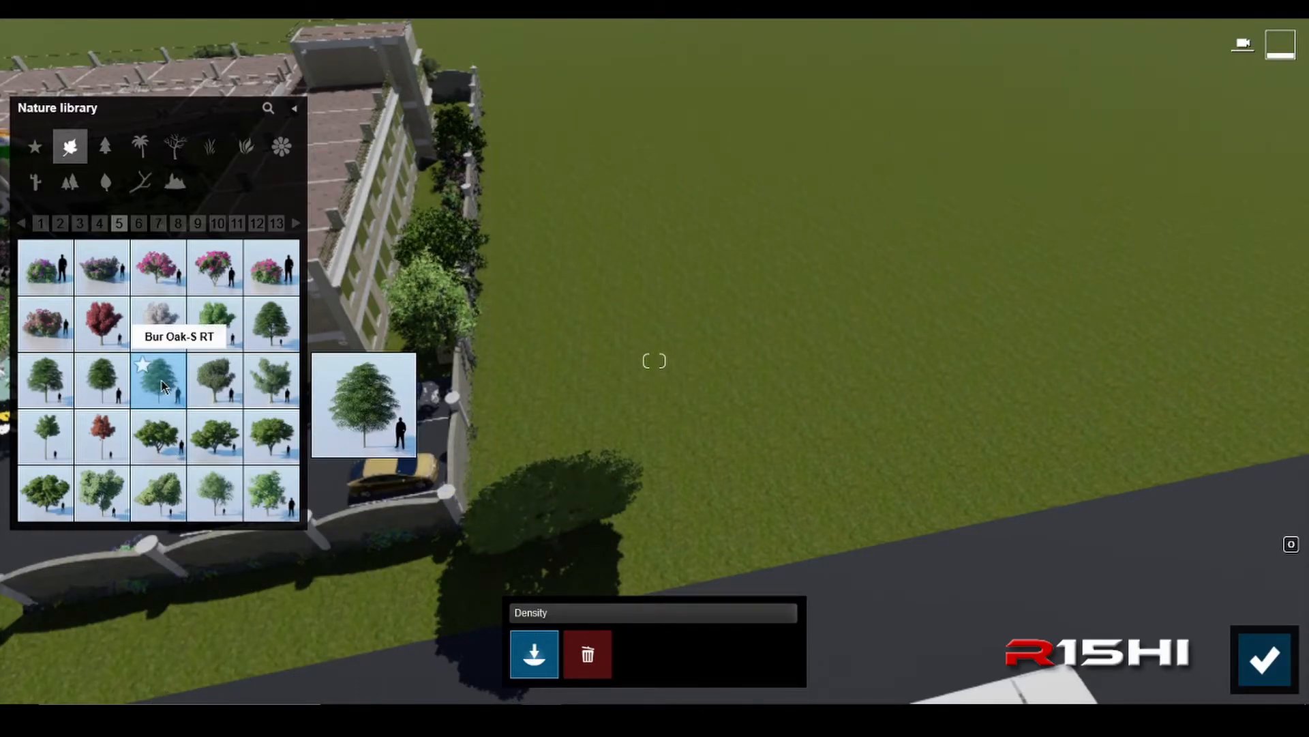
pyautogui.scroll(-3, 746, 334)
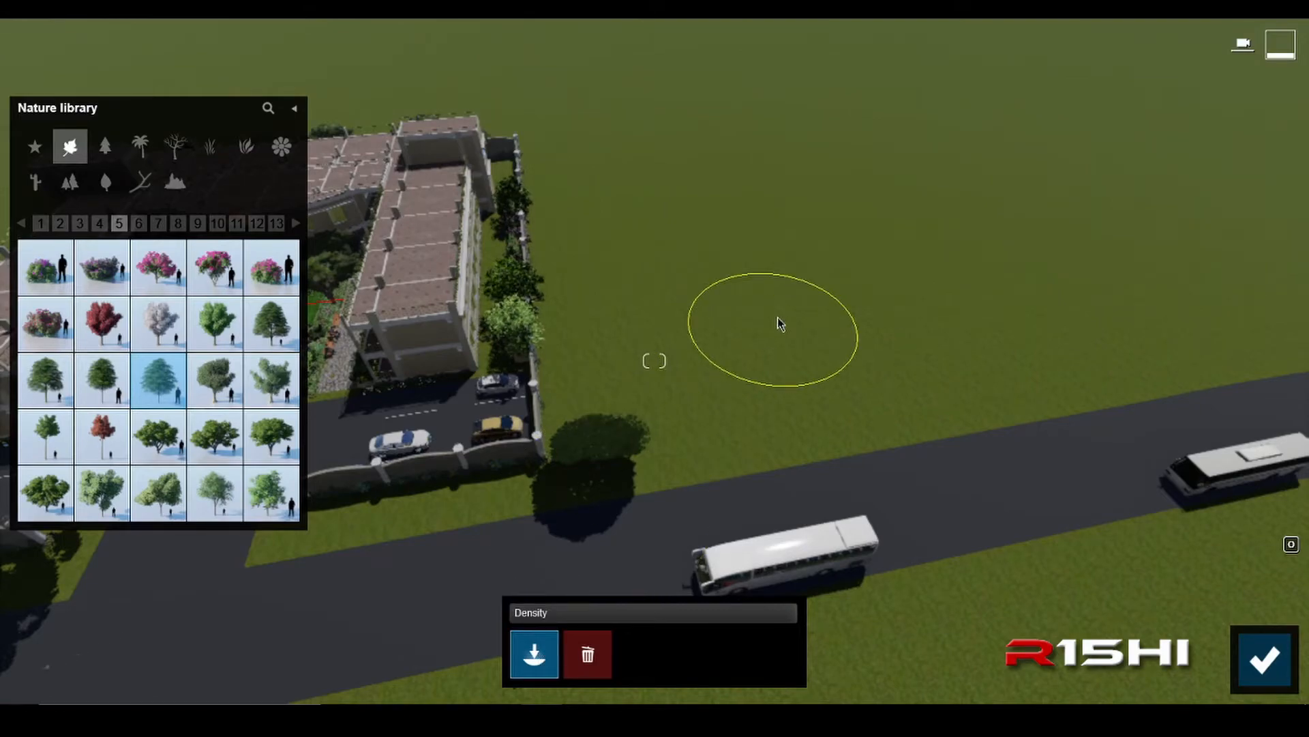
pyautogui.press('q')
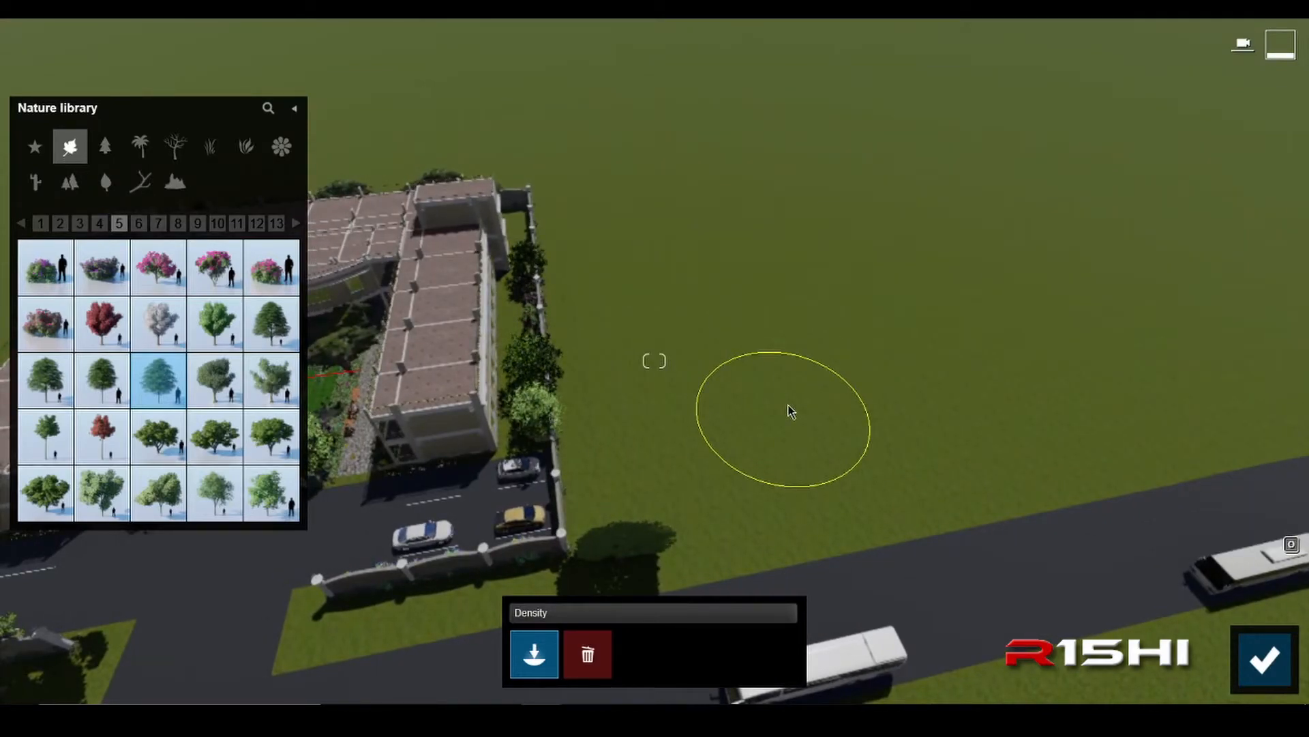
pyautogui.moveTo(790, 410)
pyautogui.mouseDown()
pyautogui.moveTo(639, 174)
pyautogui.moveTo(517, 109)
pyautogui.moveTo(379, 101)
pyautogui.mouseUp()
pyautogui.moveTo(716, 116)
pyautogui.mouseDown()
pyautogui.moveTo(745, 132)
pyautogui.moveTo(754, 225)
pyautogui.moveTo(857, 321)
pyautogui.moveTo(1043, 356)
pyautogui.moveTo(1078, 320)
pyautogui.moveTo(879, 245)
pyautogui.moveTo(914, 184)
pyautogui.moveTo(994, 249)
pyautogui.moveTo(1061, 269)
pyautogui.moveTo(1071, 341)
pyautogui.mouseUp()
pyautogui.moveTo(1017, 374)
pyautogui.mouseDown(button='right')
pyautogui.moveTo(867, 377)
pyautogui.moveTo(1036, 358)
pyautogui.moveTo(785, 362)
pyautogui.mouseUp(button='right')
pyautogui.moveTo(1034, 409); pyautogui.dragTo(1032, 355, button='right')
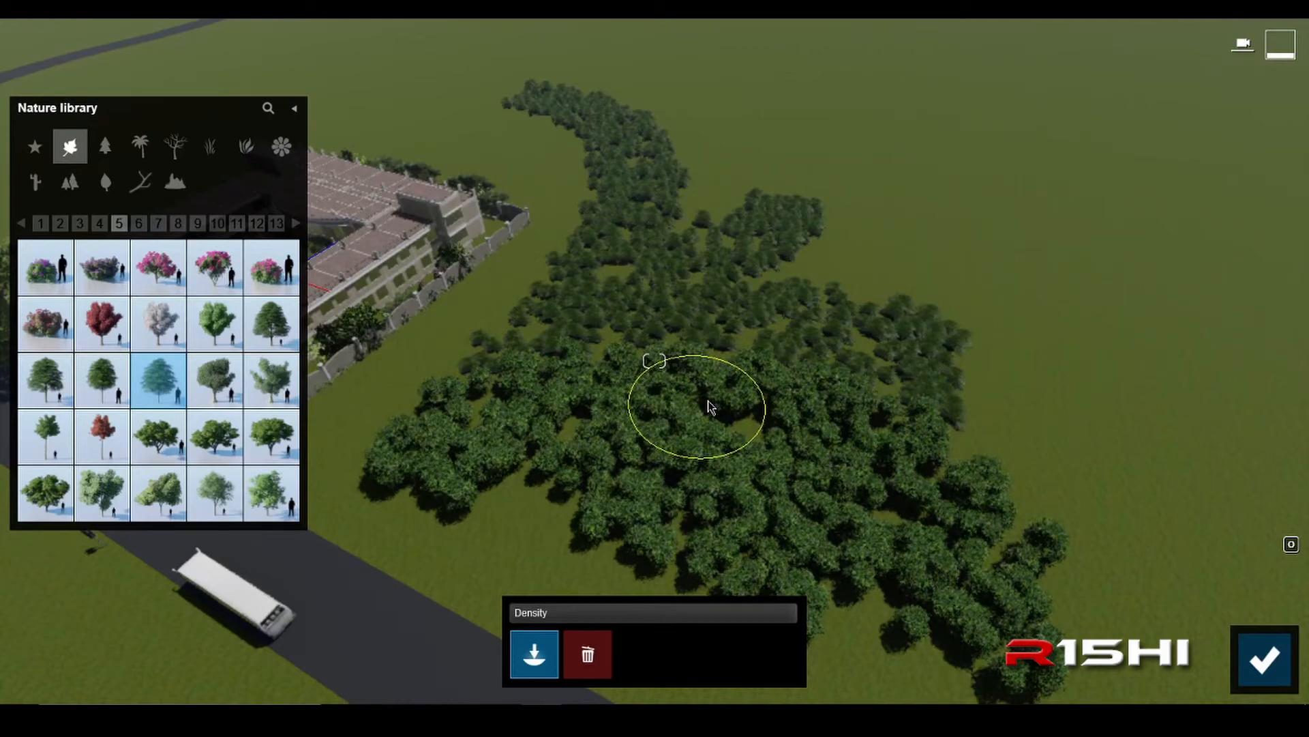
# - Erase the painted trees along the grove's road-facing side with the paint eraser and finish paint placement
pyautogui.click(587, 653)
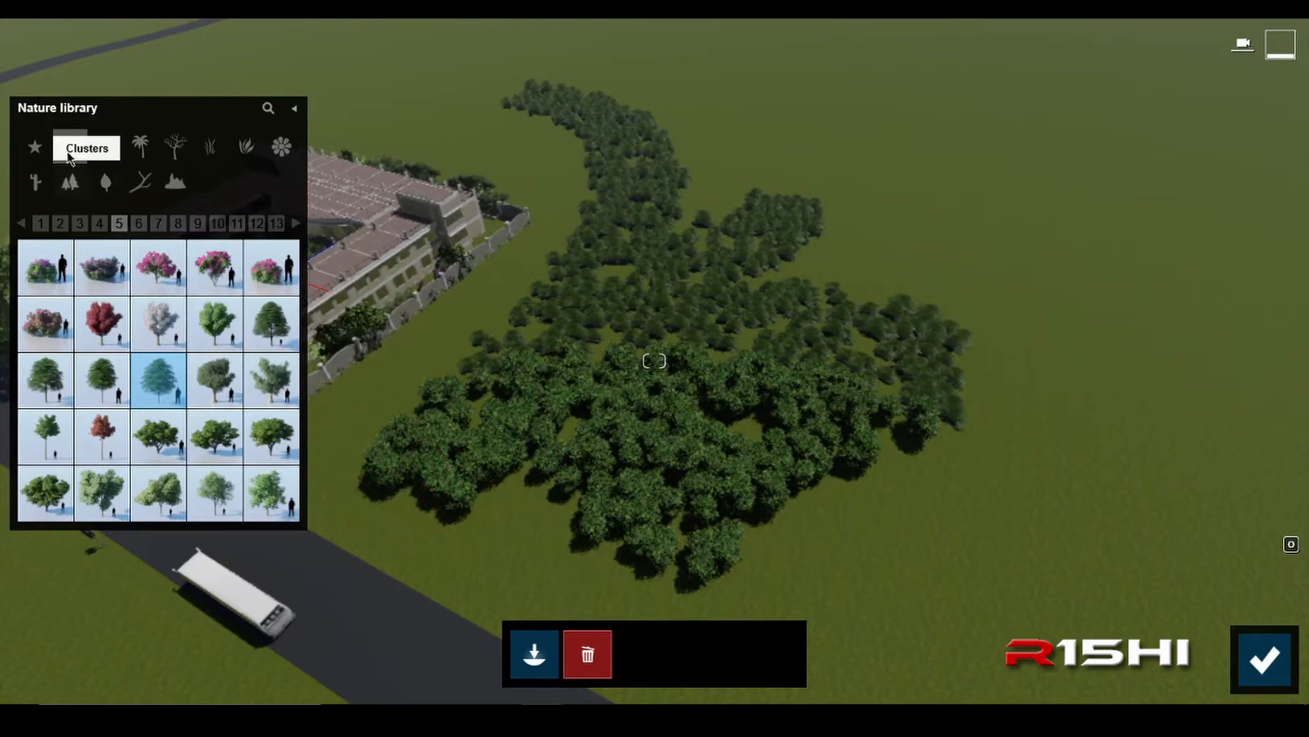
pyautogui.moveTo(495, 500); pyautogui.dragTo(438, 484)
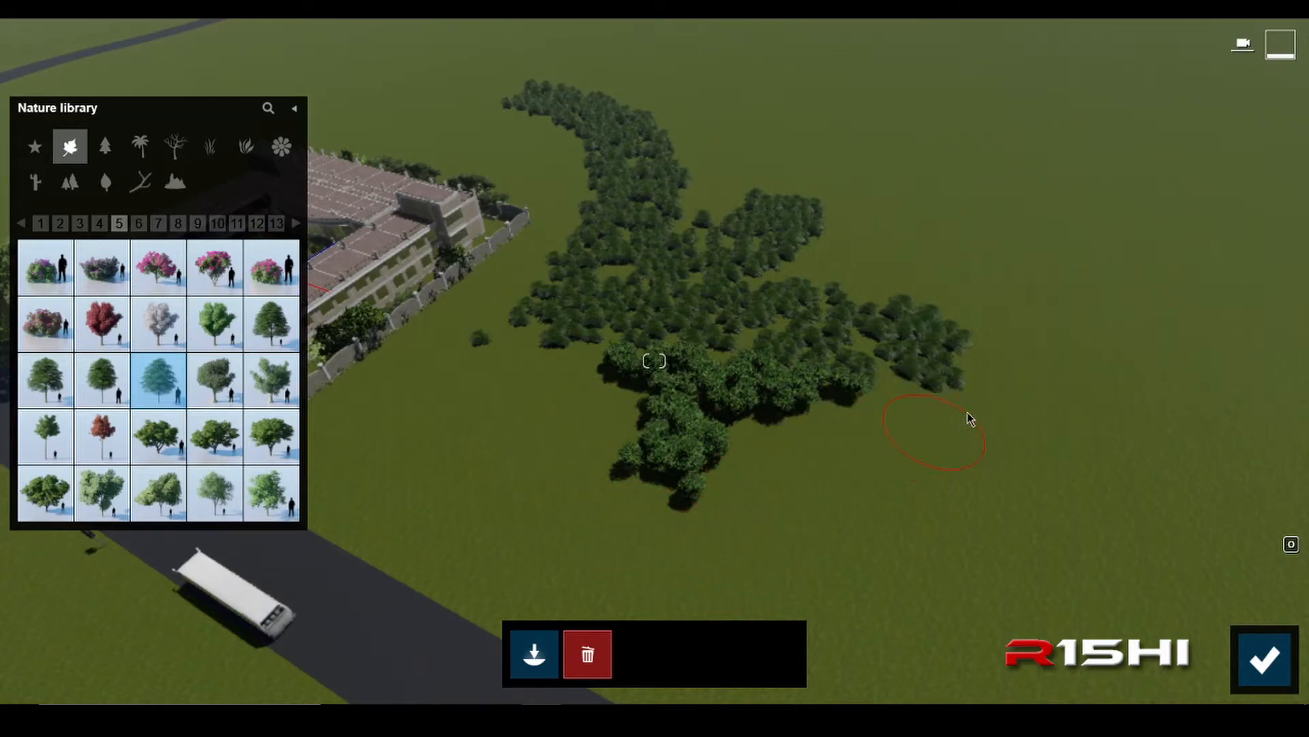
pyautogui.moveTo(910, 385); pyautogui.dragTo(653, 472)
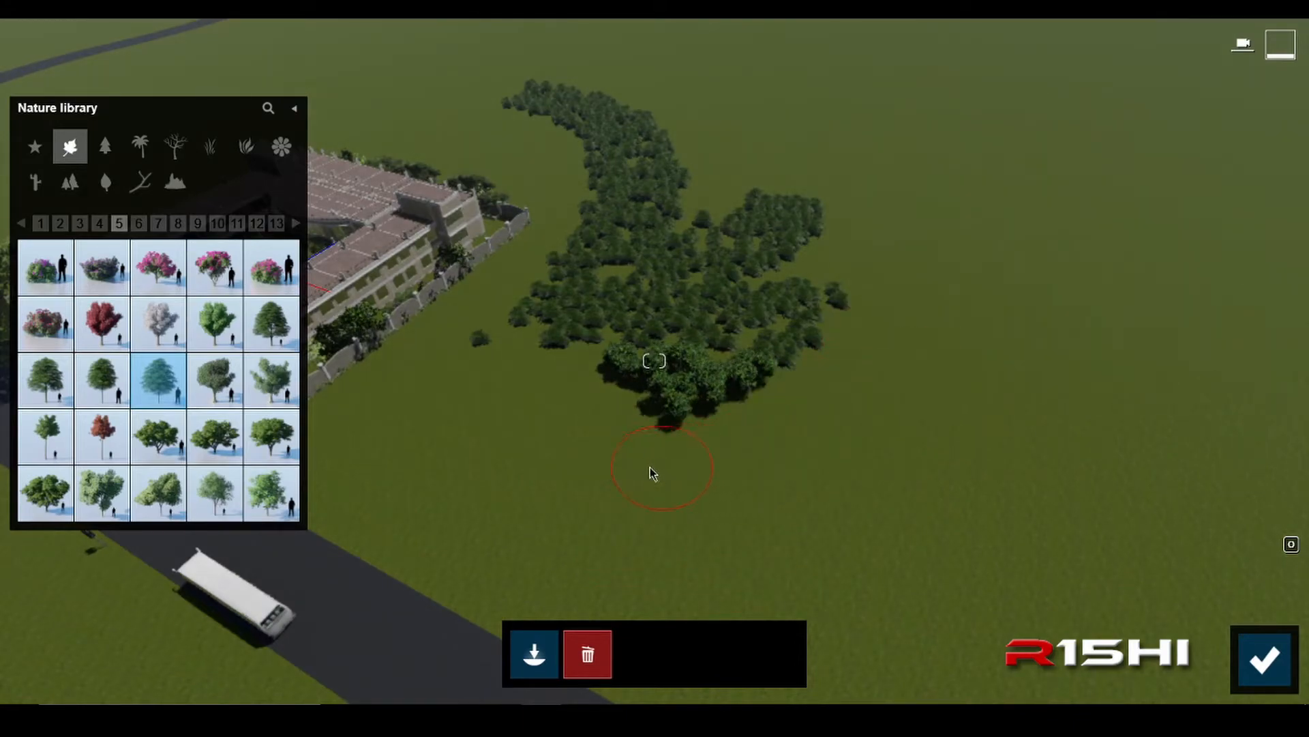
pyautogui.click(1263, 657)
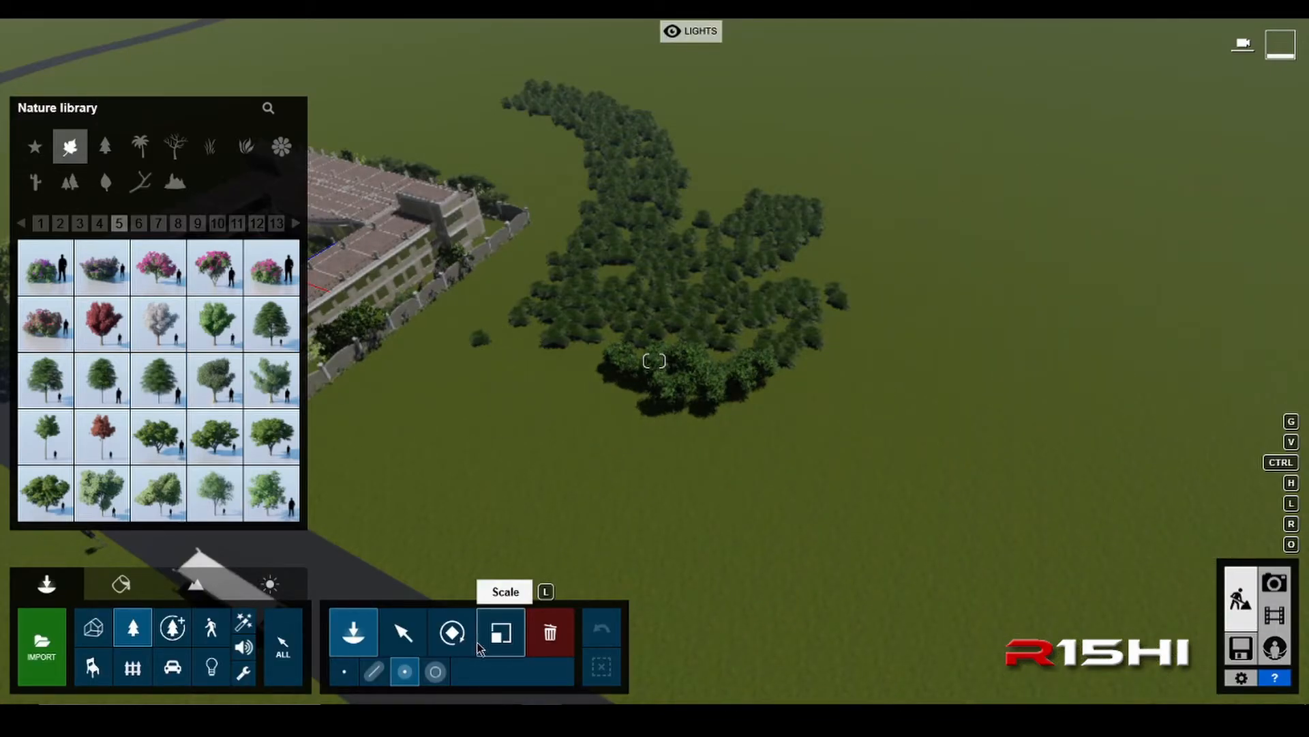
# - Select the main block of painted trees on the lawn with a selection rectangle and delete them together
pyautogui.click(556, 642)
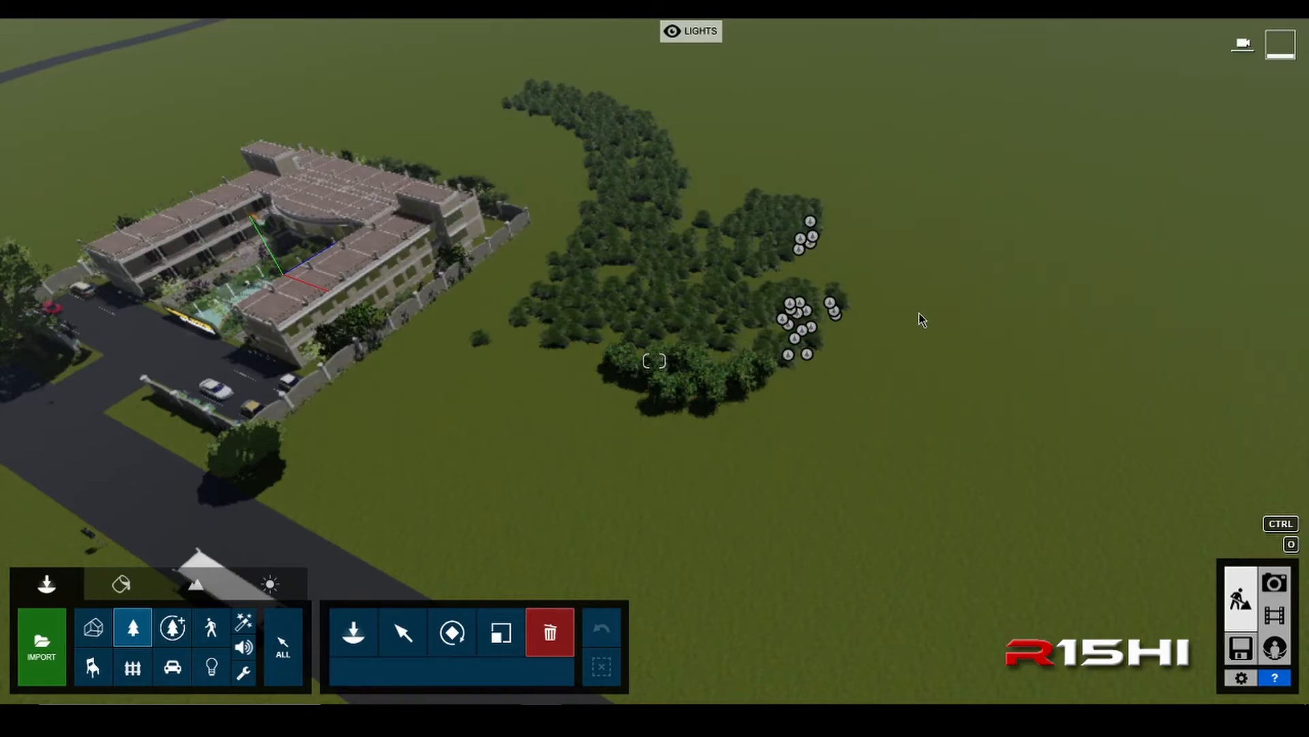
pyautogui.moveTo(922, 197); pyautogui.dragTo(572, 452)
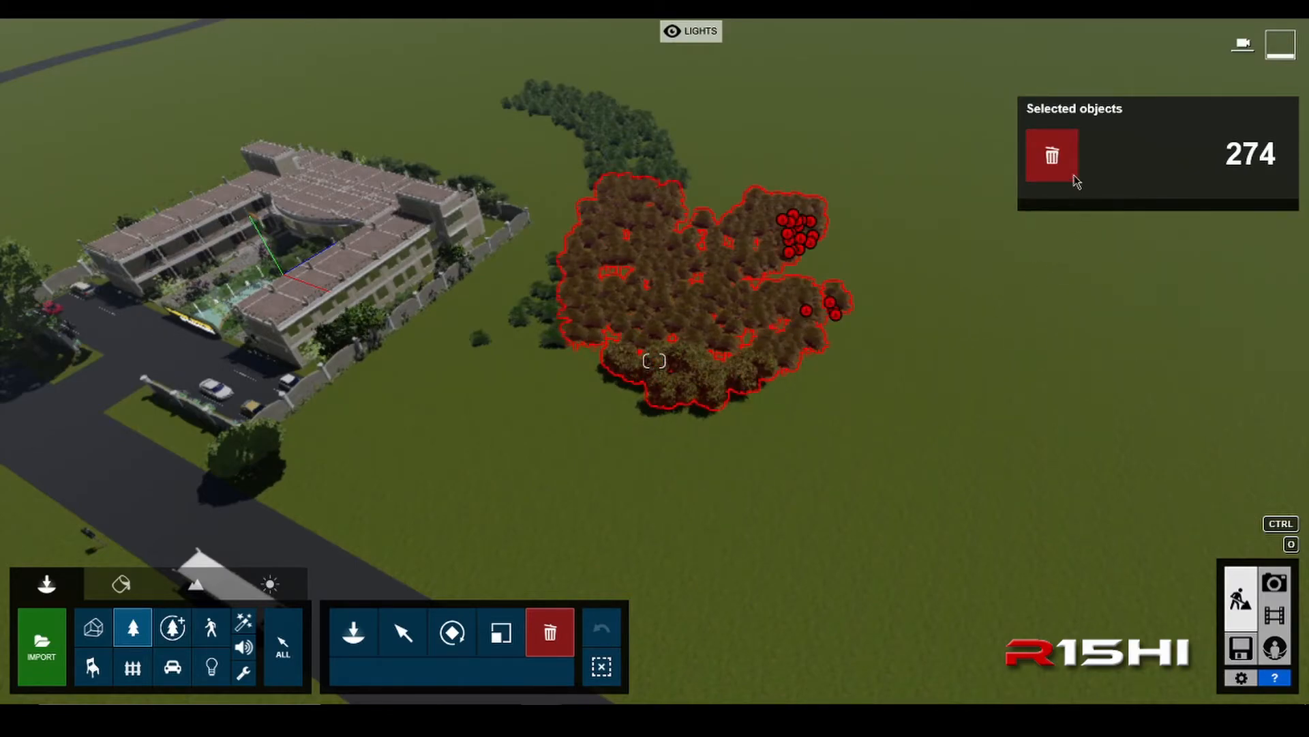
pyautogui.click(1053, 157)
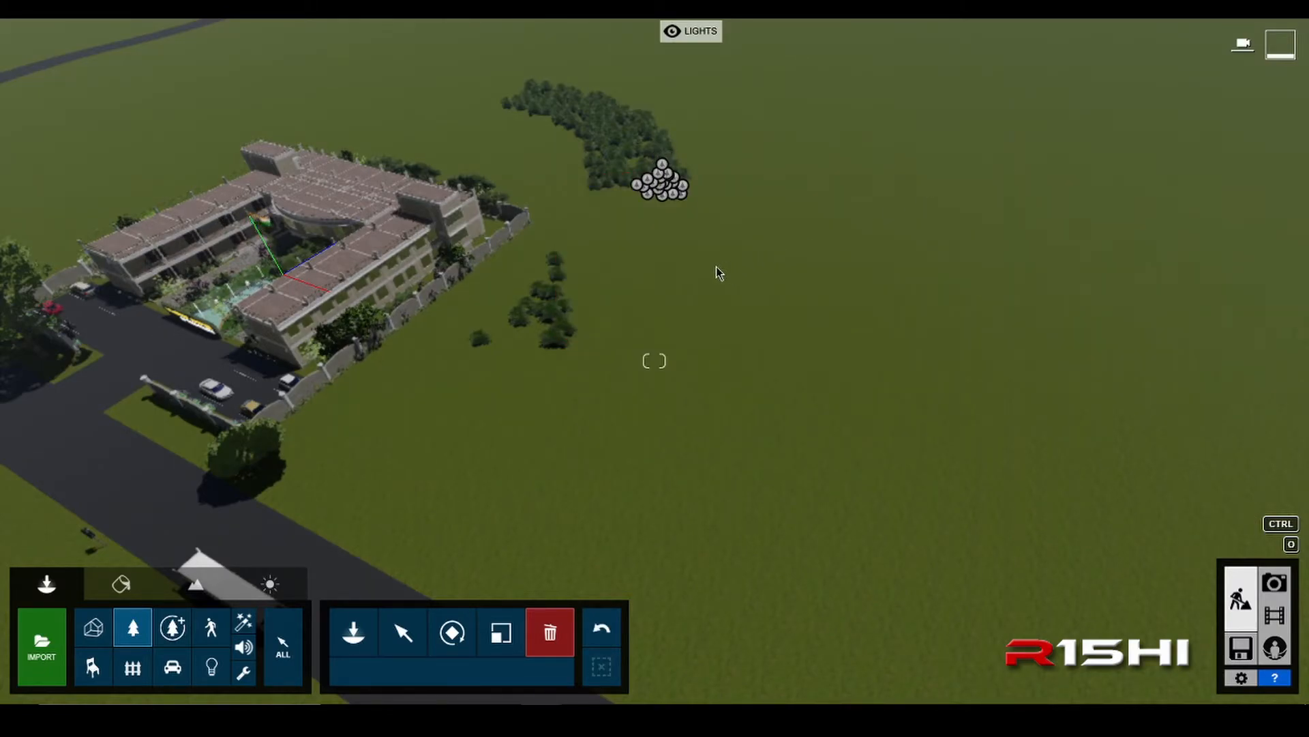
# - Select the stray group of painted trees closest to the building's boundary wall and delete it
pyautogui.moveTo(746, 293); pyautogui.dragTo(653, 211, button='right')
pyautogui.moveTo(742, 298); pyautogui.dragTo(716, 311, button='right')
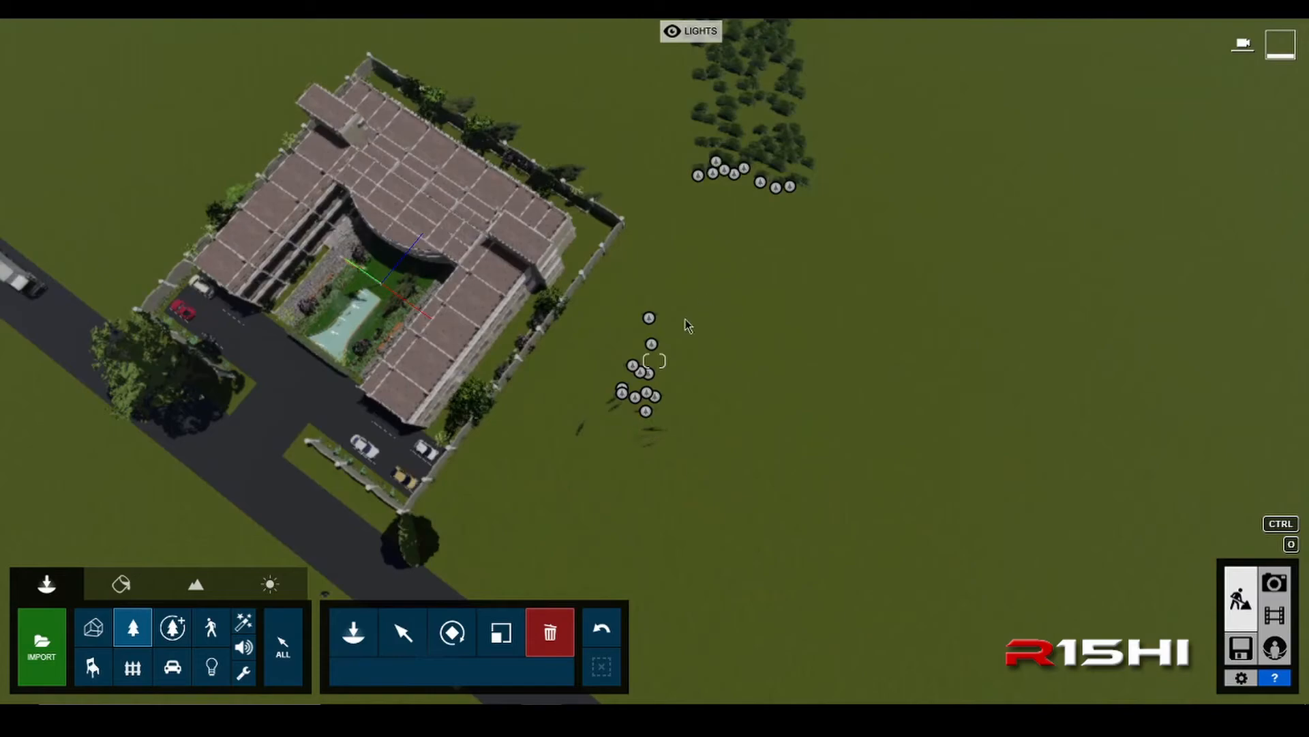
pyautogui.moveTo(709, 381); pyautogui.dragTo(748, 380, button='right')
pyautogui.keyDown('ctrl'); pyautogui.moveTo(796, 244); pyautogui.dragTo(617, 470); pyautogui.keyUp('ctrl')
pyautogui.click(1051, 156)
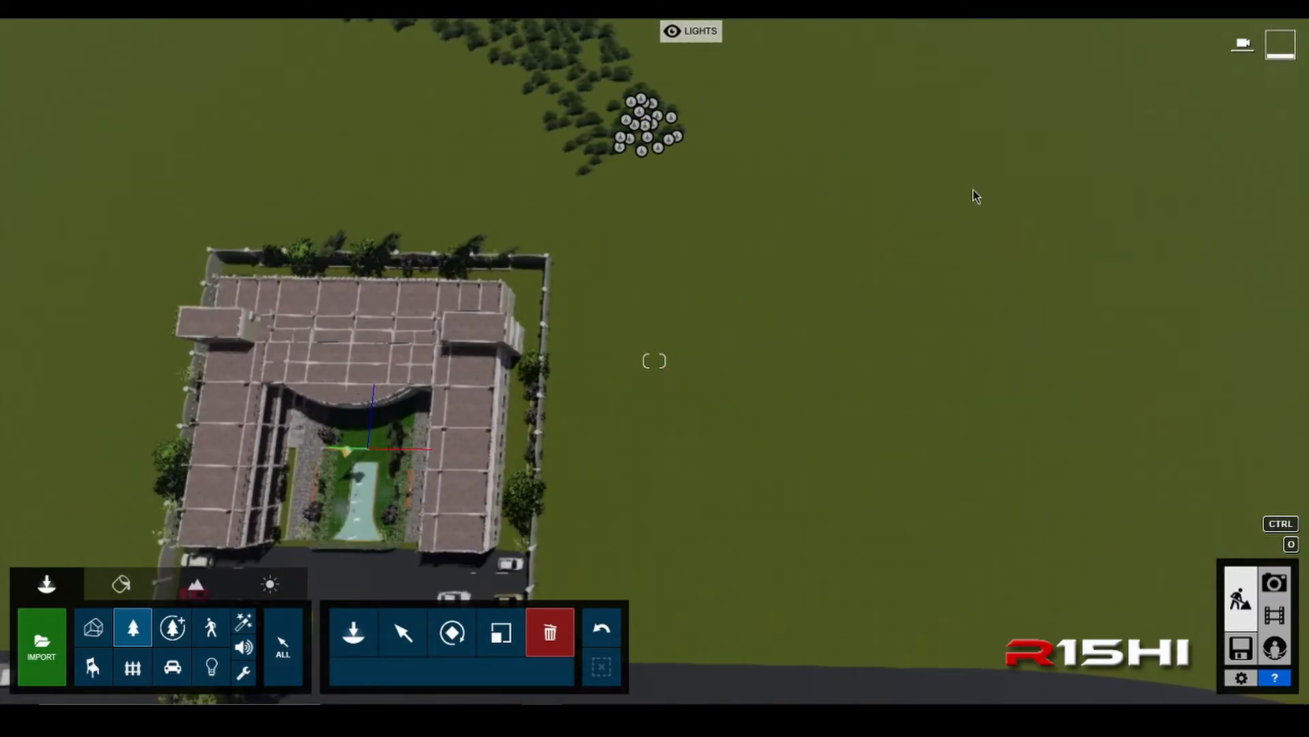
# - Select all the remaining painted trees on the lawn behind the building with a selection rectangle and delete them
pyautogui.press('w')
pyautogui.press('w')
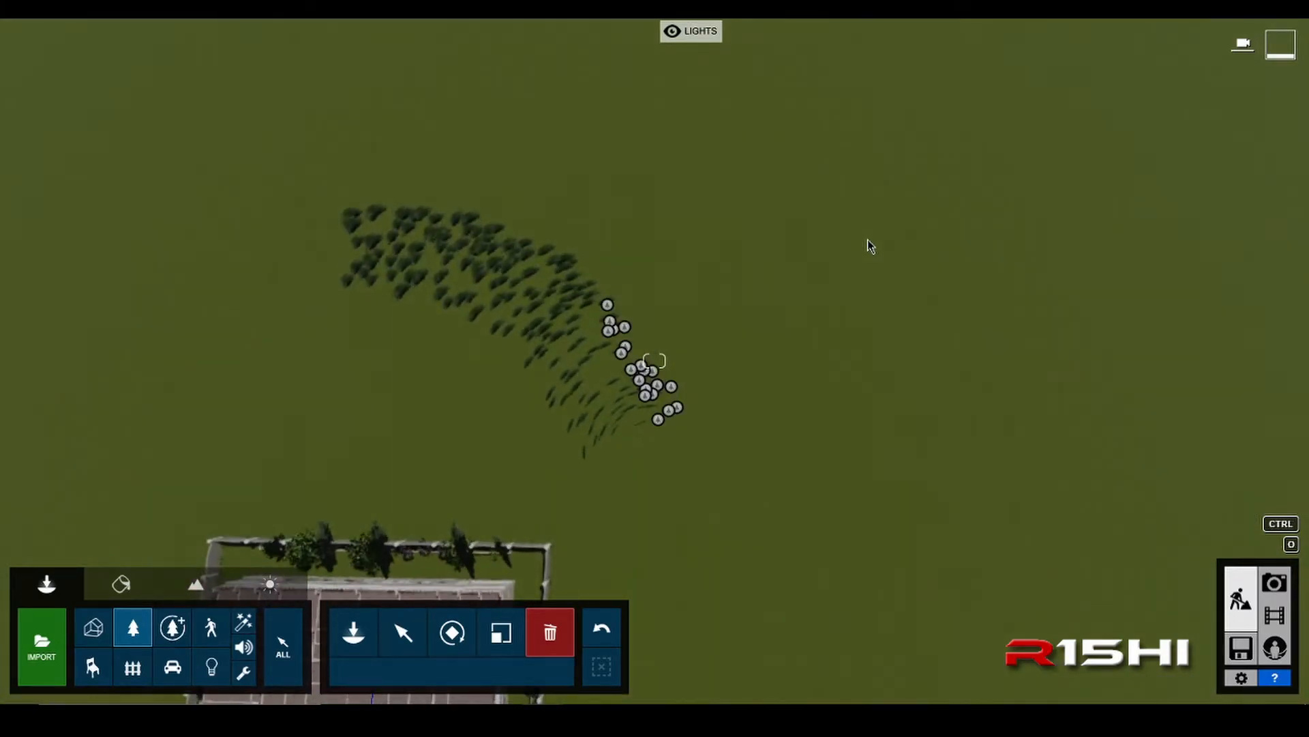
pyautogui.keyDown('ctrl'); pyautogui.moveTo(811, 104); pyautogui.dragTo(220, 487); pyautogui.keyUp('ctrl')
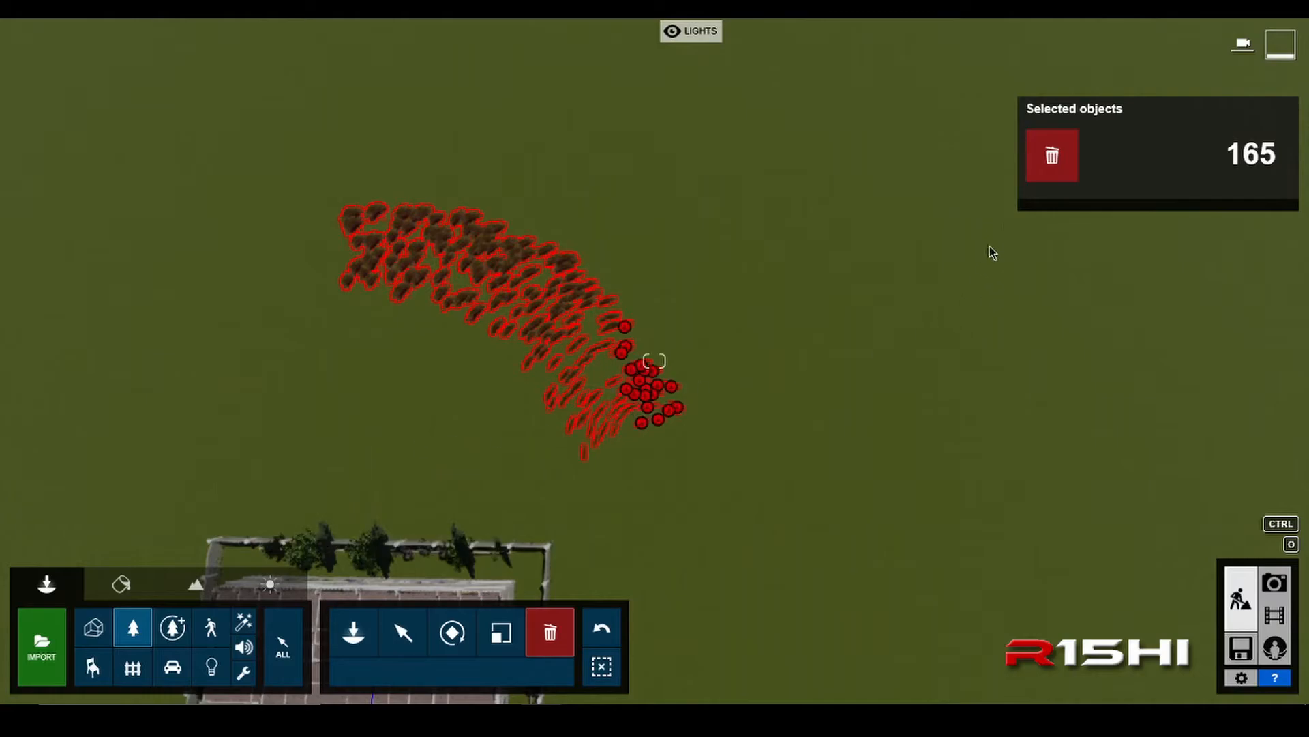
pyautogui.click(1053, 167)
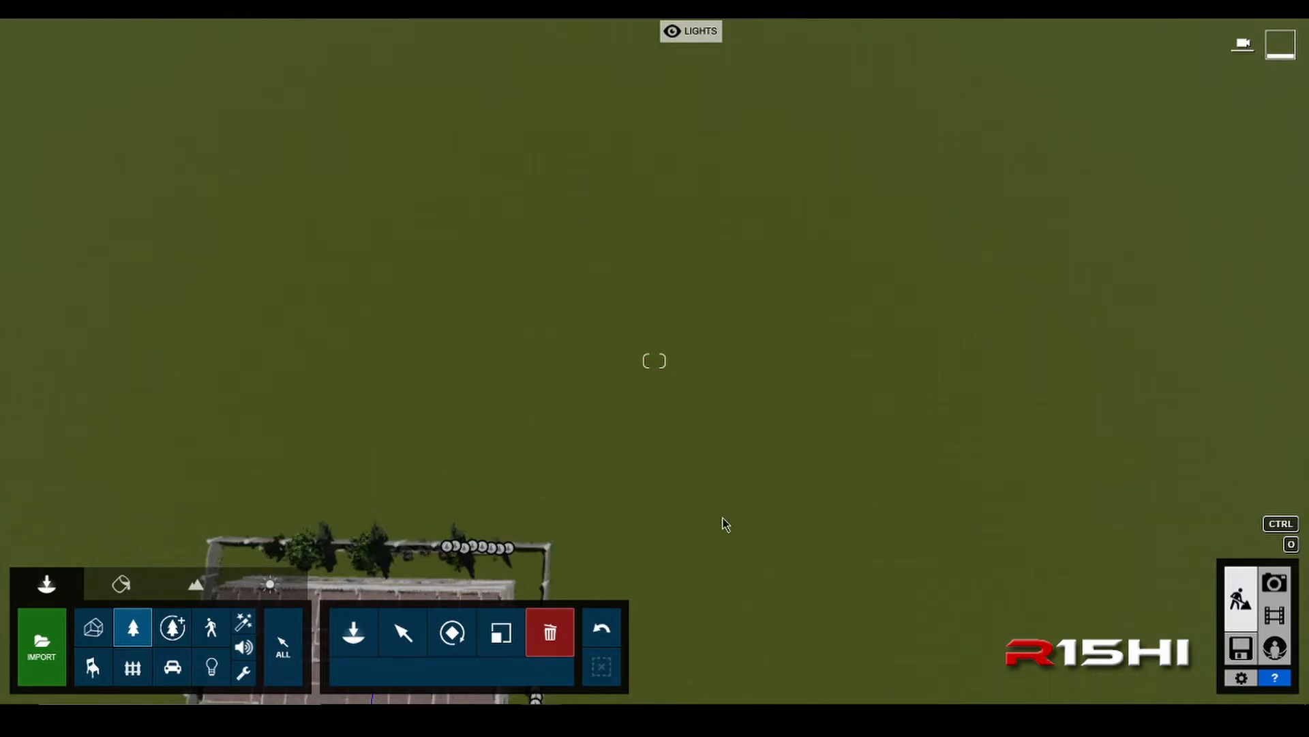
# - Examine the large roadside tree's foliage and the leafy tree near the institute sign up close in the nature category
pyautogui.click(403, 632)
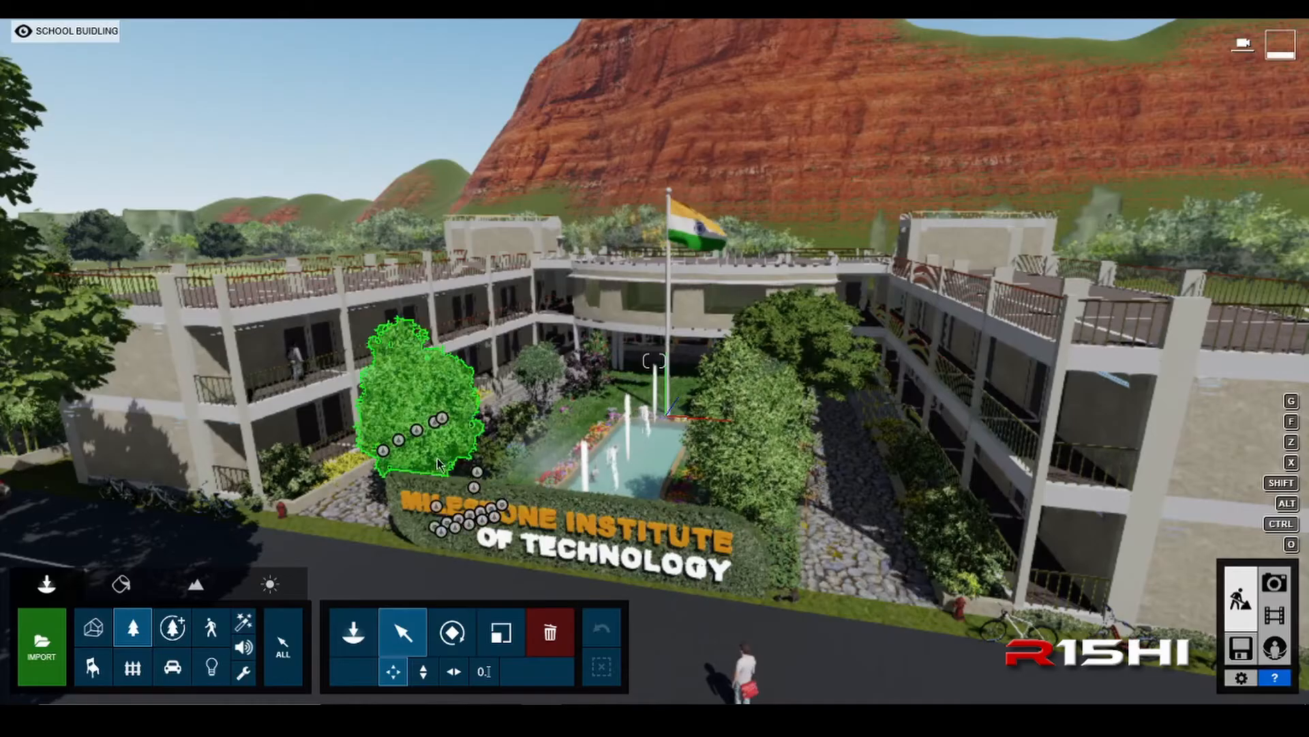
pyautogui.moveTo(731, 479); pyautogui.dragTo(456, 310, button='right')
pyautogui.press('a')
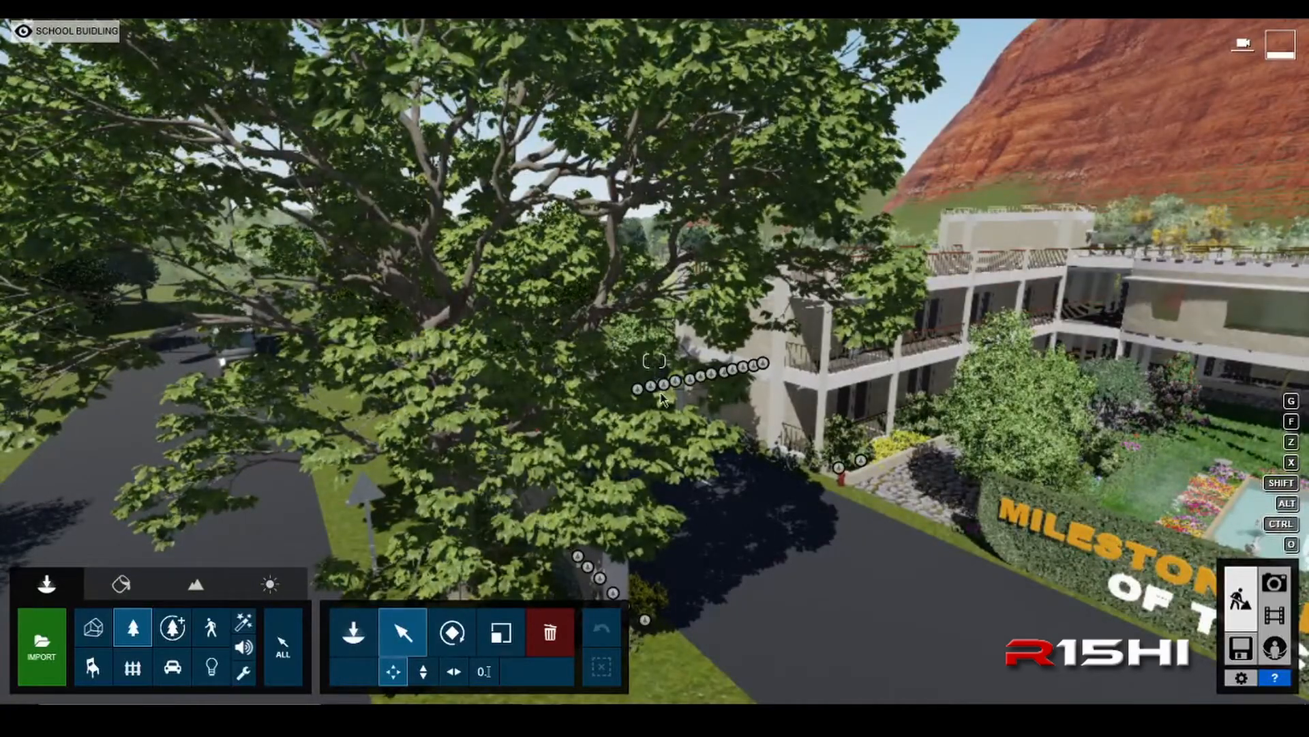
pyautogui.press('q')
pyautogui.press('w')
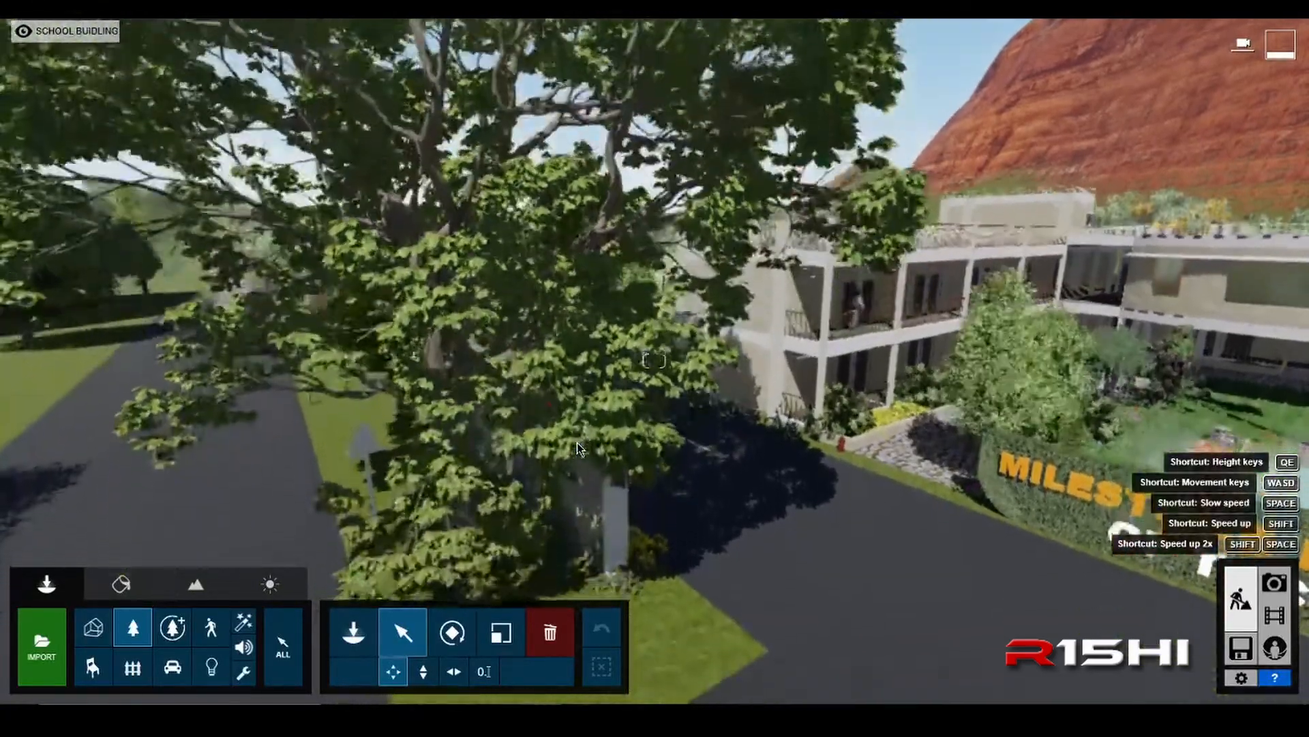
pyautogui.press('w')
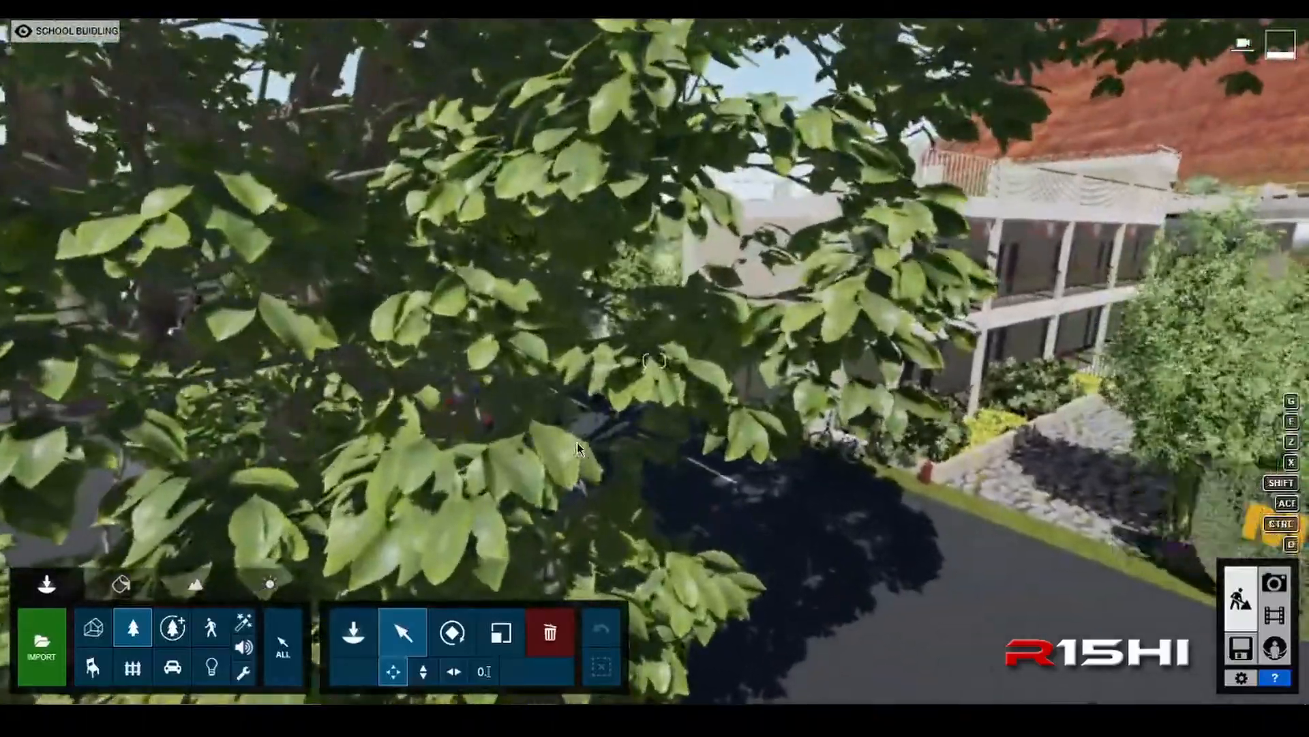
pyautogui.press('s')
pyautogui.moveTo(577, 443); pyautogui.dragTo(750, 443, button='right')
pyautogui.press('w')
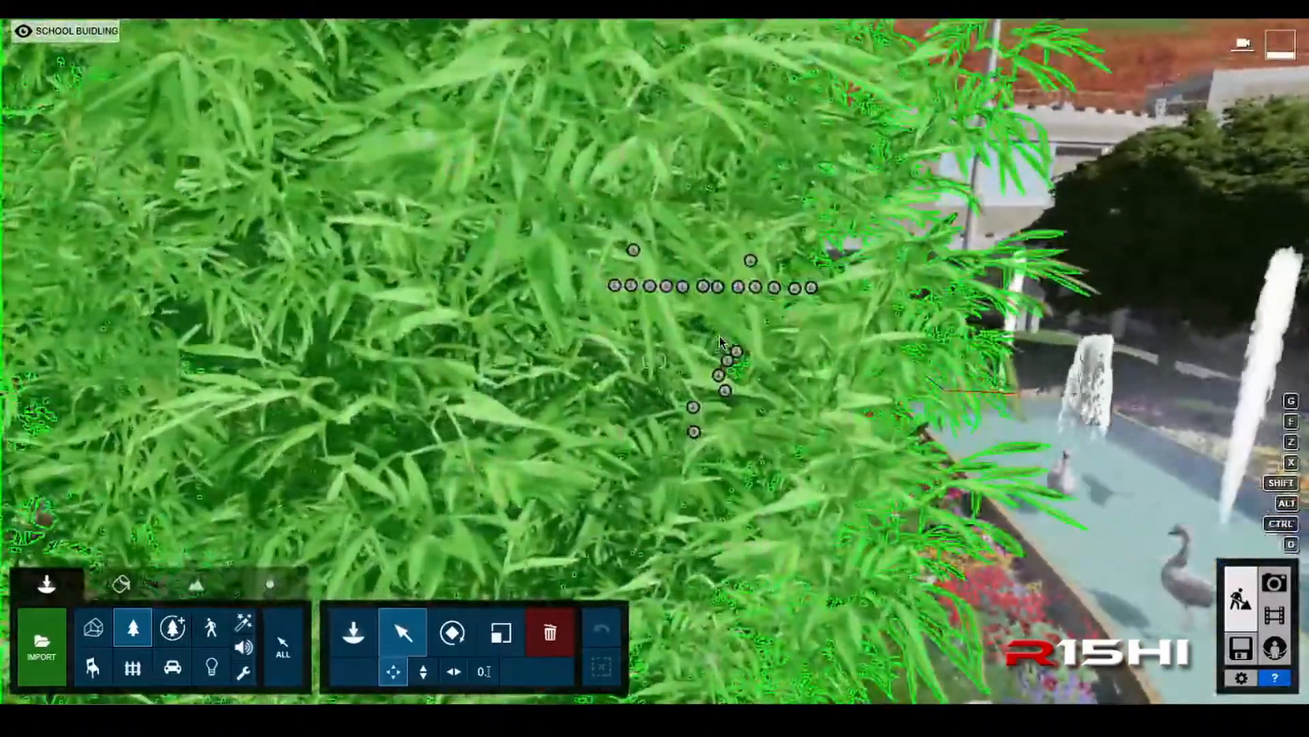
# - Examine the courtyard planting around the fountain and the whole building with its surrounding greenery from above
pyautogui.press('d')
pyautogui.press('s')
pyautogui.press('d')
pyautogui.moveTo(719, 337); pyautogui.dragTo(655, 387, button='right')
pyautogui.press('w')
pyautogui.press('s')
pyautogui.press('s')
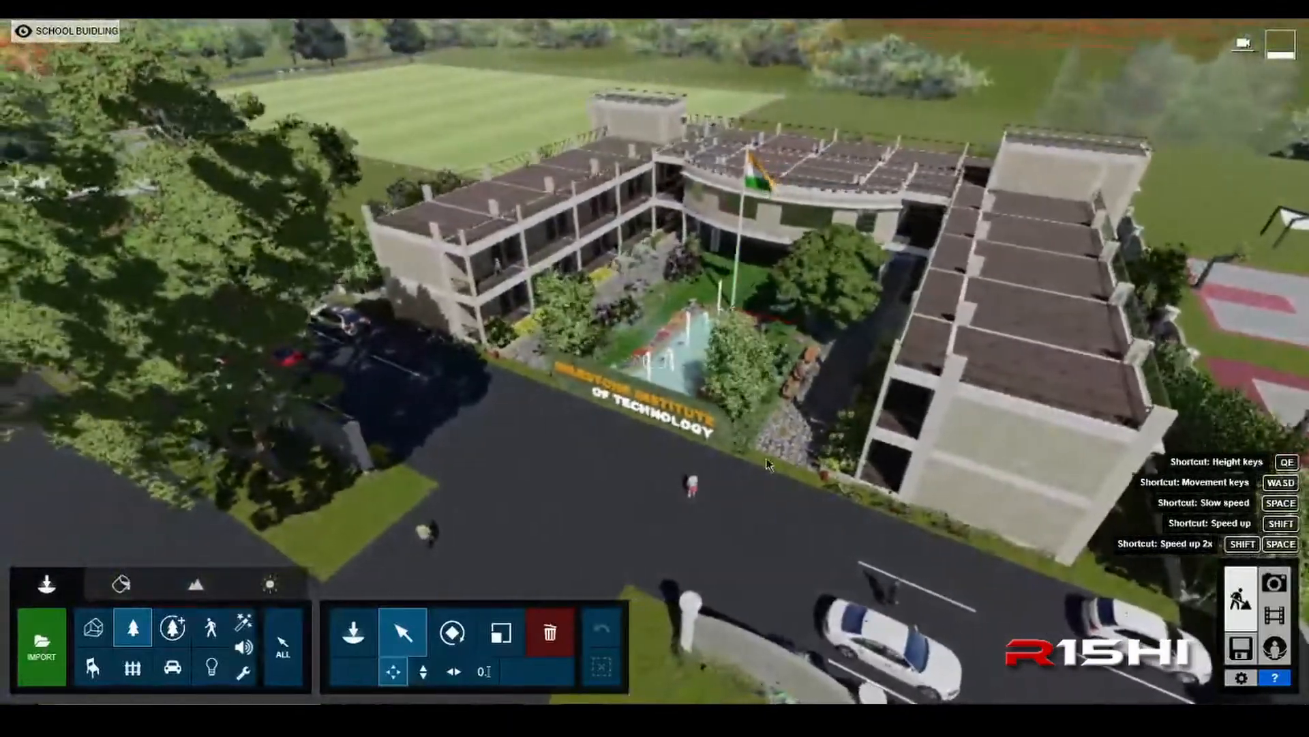
pyautogui.moveTo(680, 341); pyautogui.dragTo(624, 259, button='right')
pyautogui.press('w')
pyautogui.press('w')
pyautogui.moveTo(580, 460); pyautogui.dragTo(649, 431, button='right')
pyautogui.press('d')
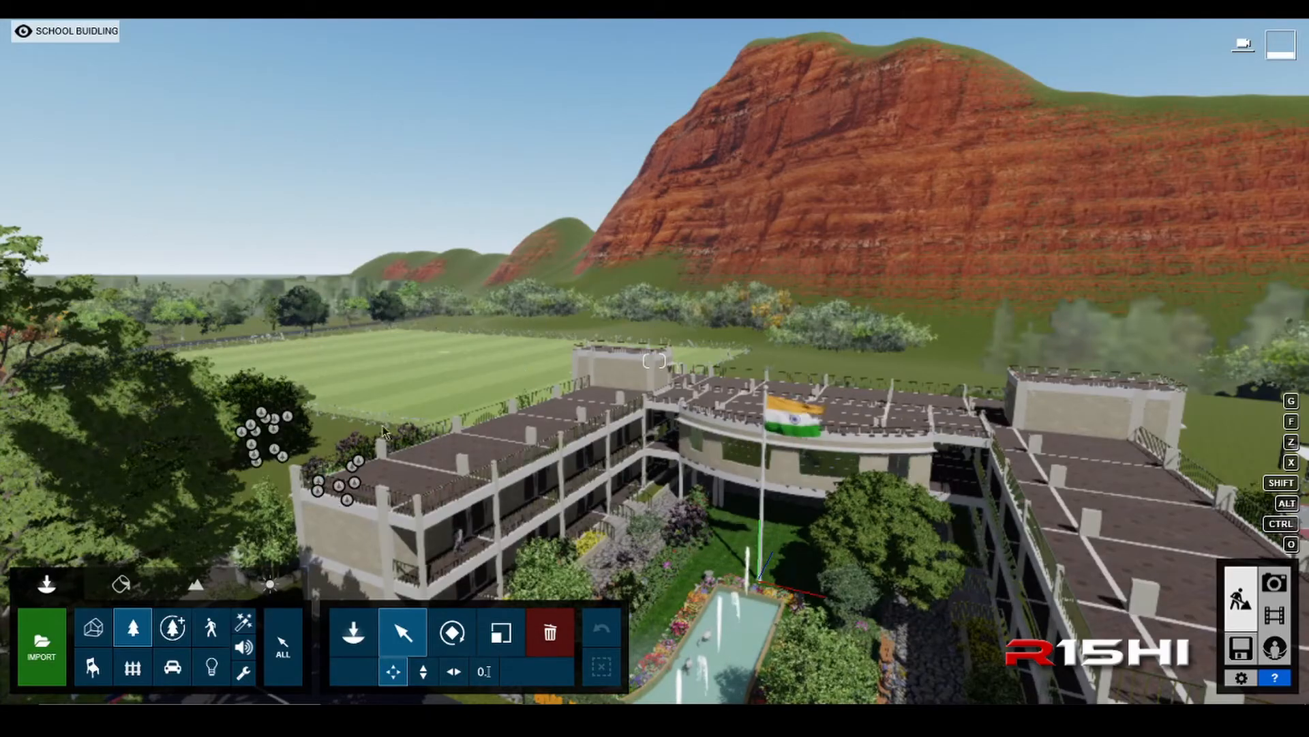
# - Bring up the tree cluster models of the nature library for placement near the football field behind the building
pyautogui.moveTo(846, 336); pyautogui.dragTo(999, 380, button='right')
pyautogui.press('w')
pyautogui.press('w')
pyautogui.press('q')
pyautogui.press('w')
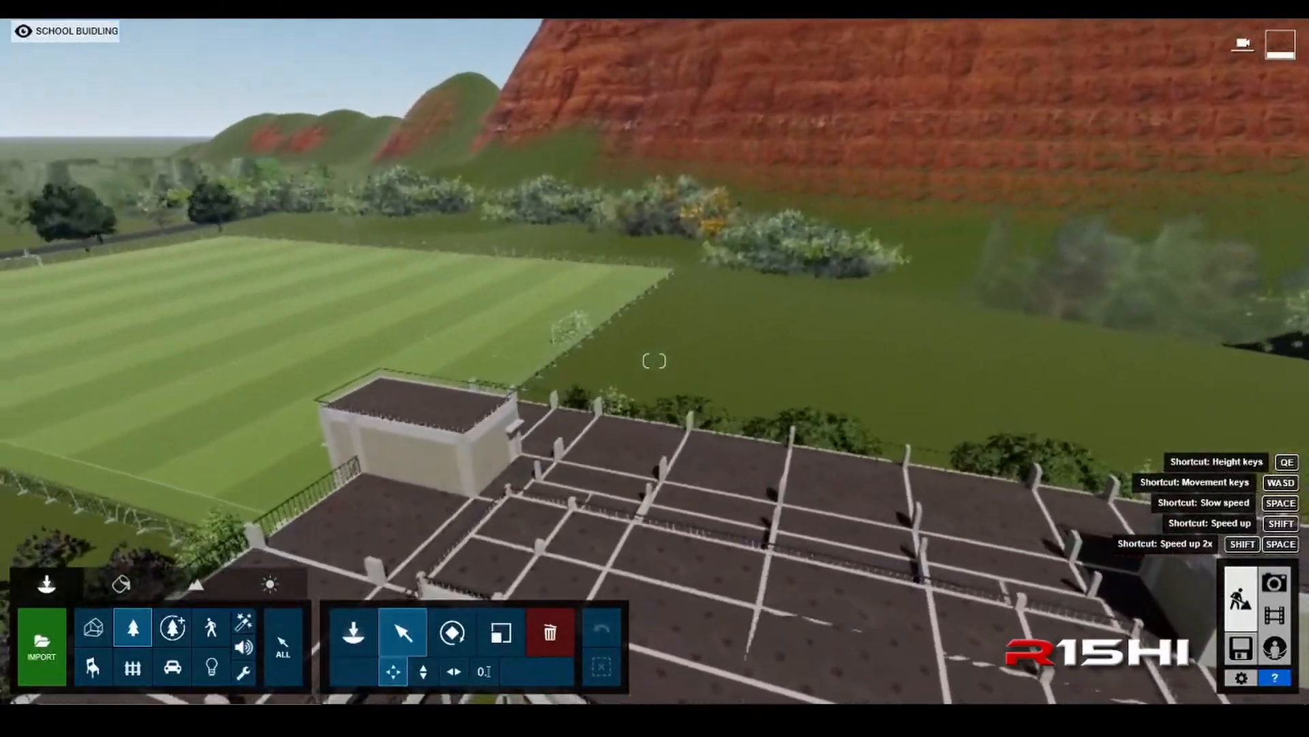
pyautogui.press('w')
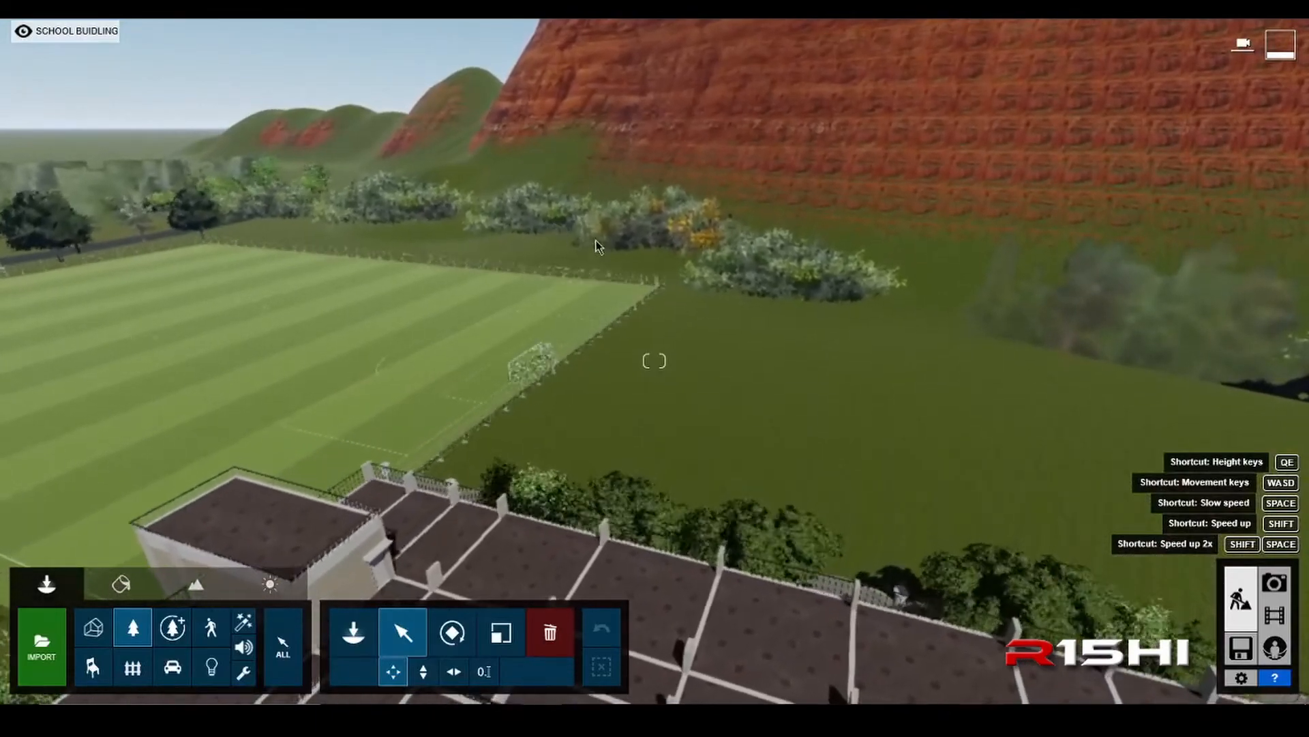
pyautogui.press('w')
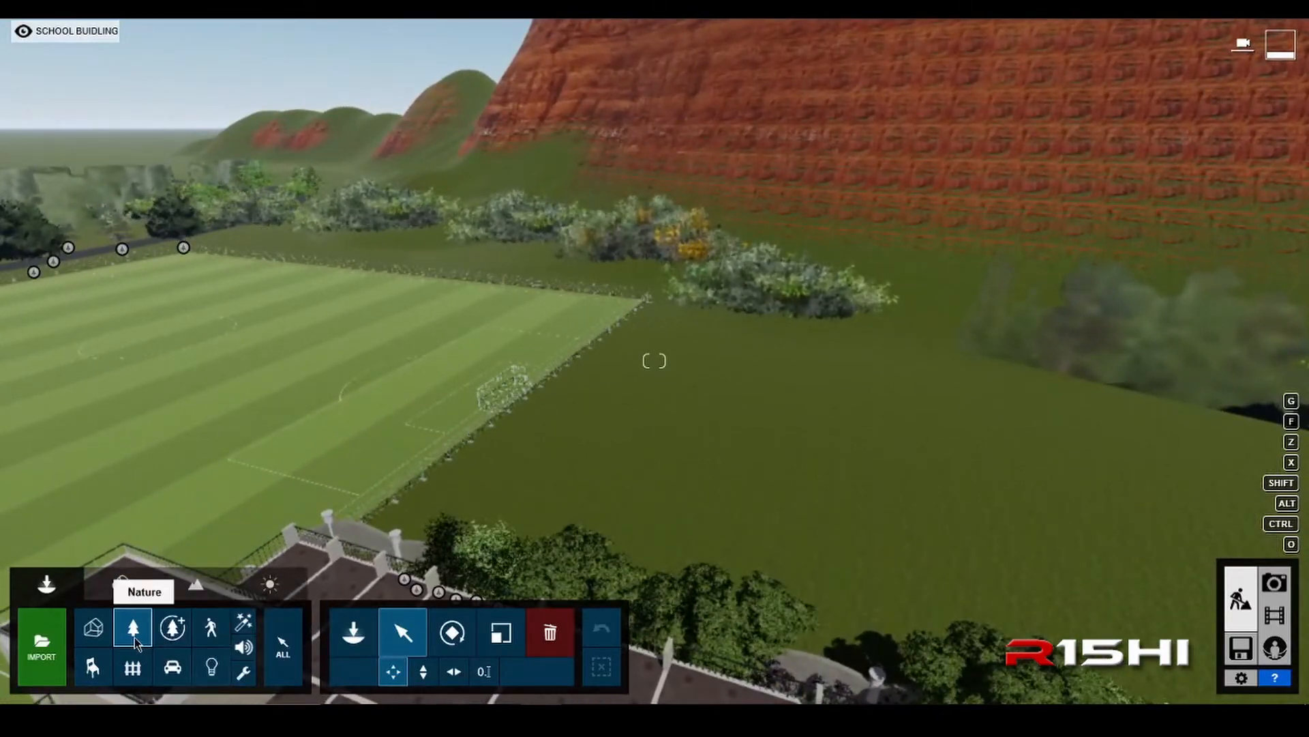
pyautogui.click(352, 634)
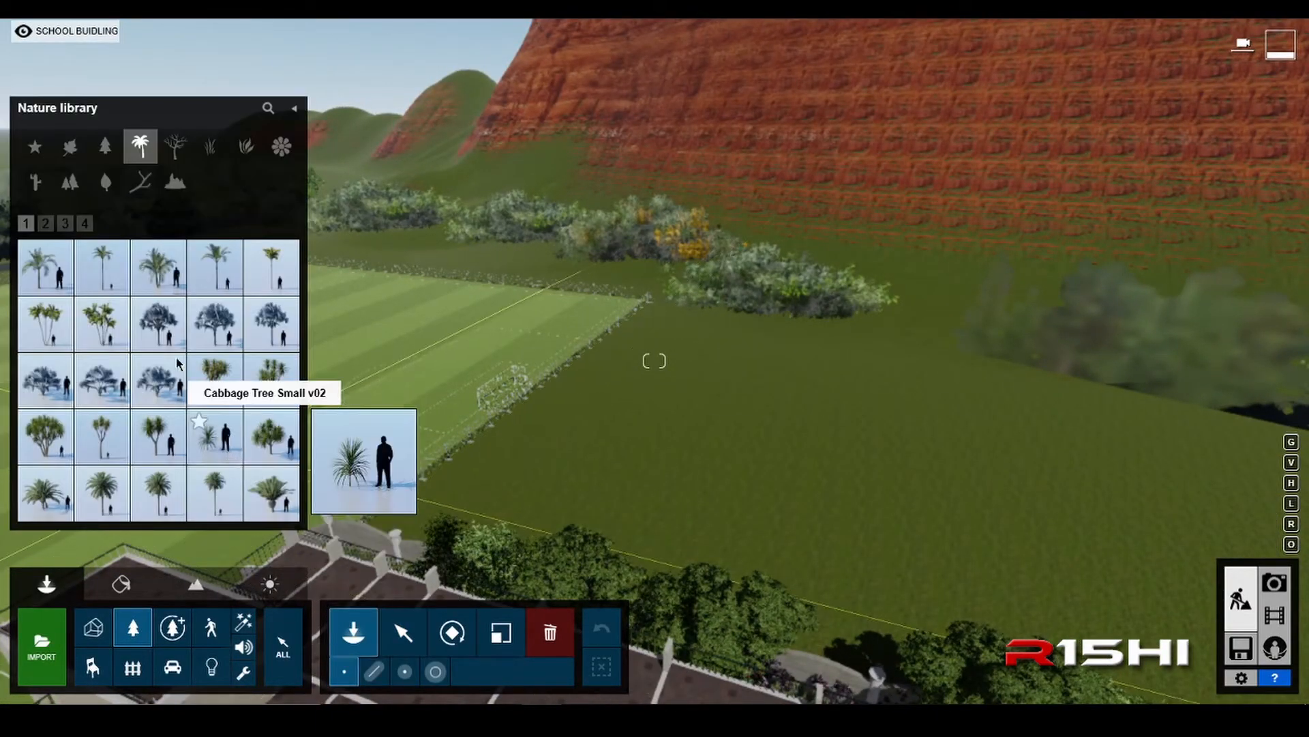
pyautogui.click(77, 187)
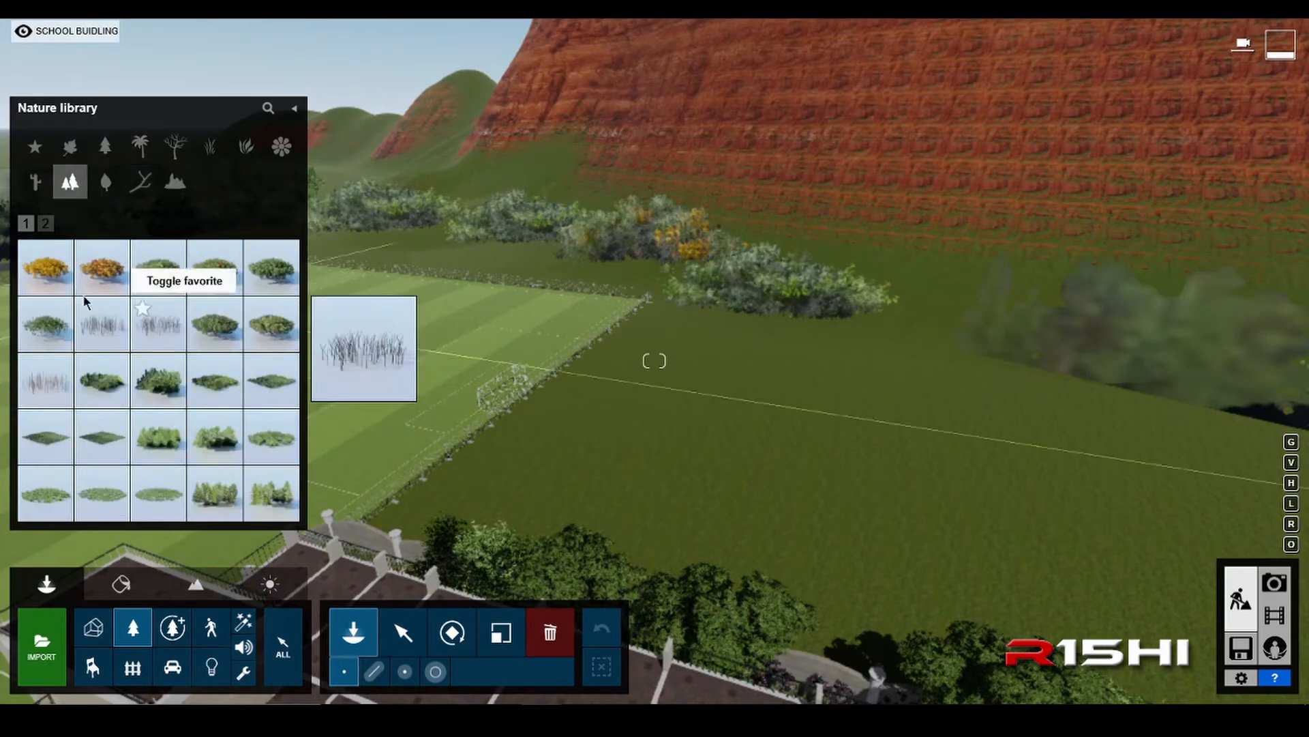
# - Examine the existing tree cluster beside the corner of the football field from afar and up close
pyautogui.press('w')
pyautogui.moveTo(786, 359); pyautogui.dragTo(804, 339, button='right')
pyautogui.press('w')
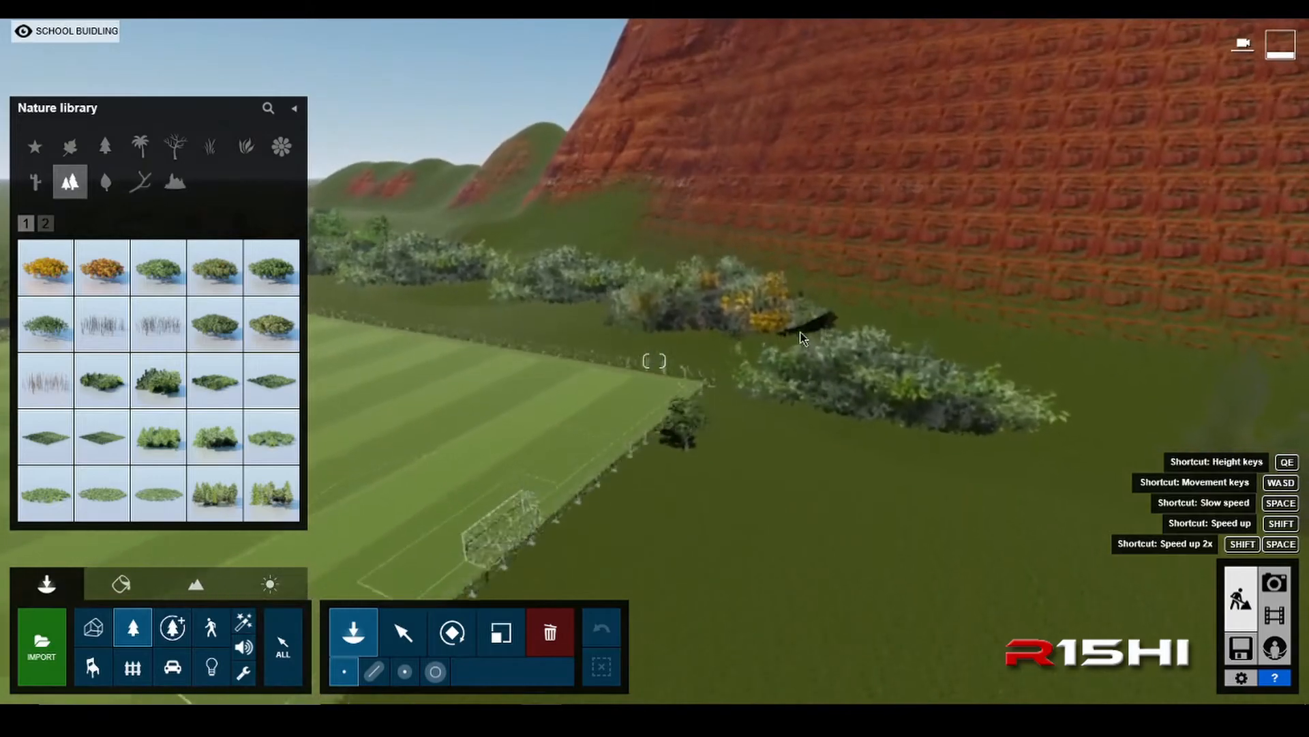
pyautogui.press('w')
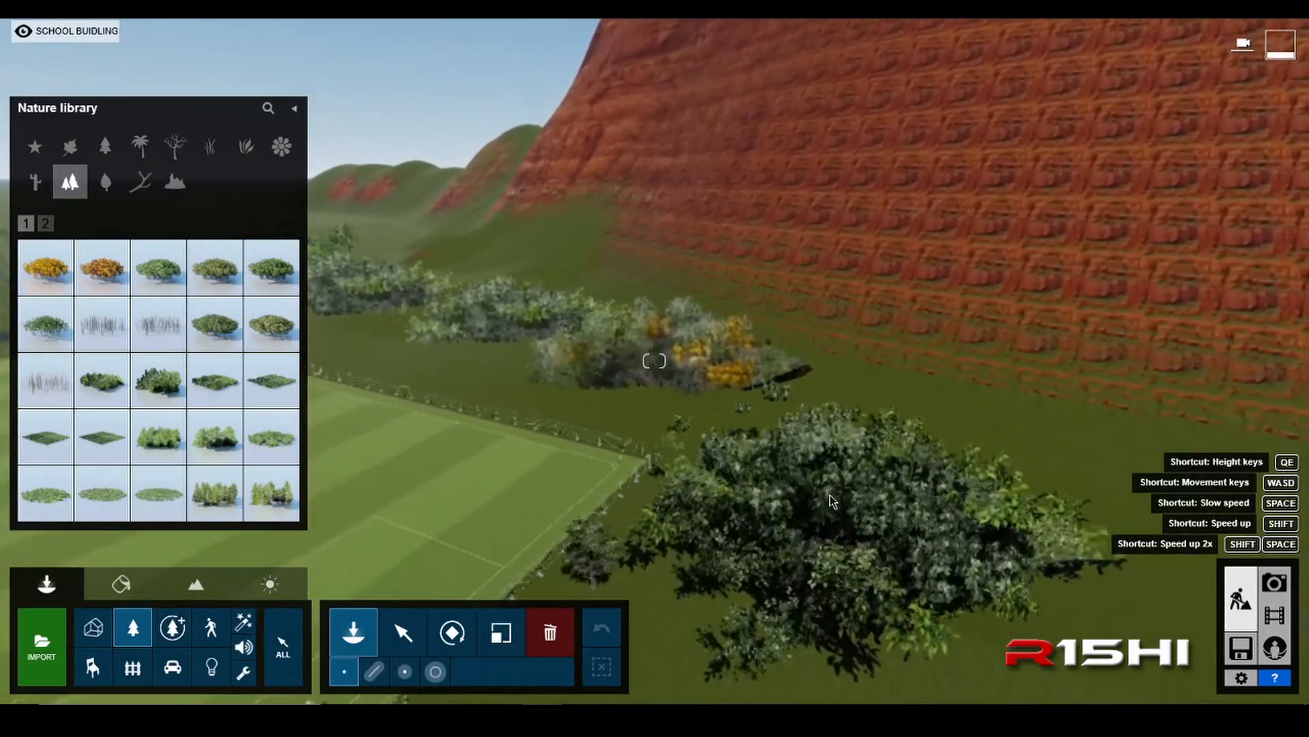
pyautogui.press('s')
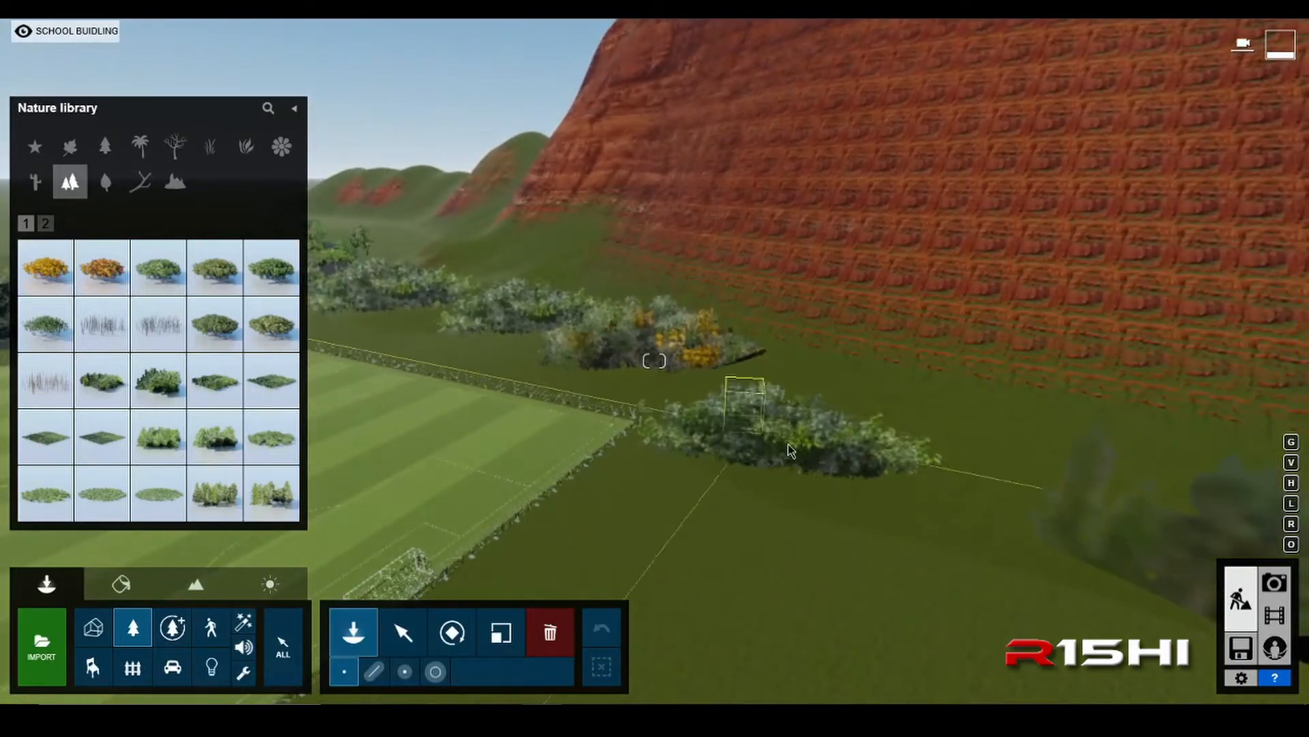
pyautogui.press('w')
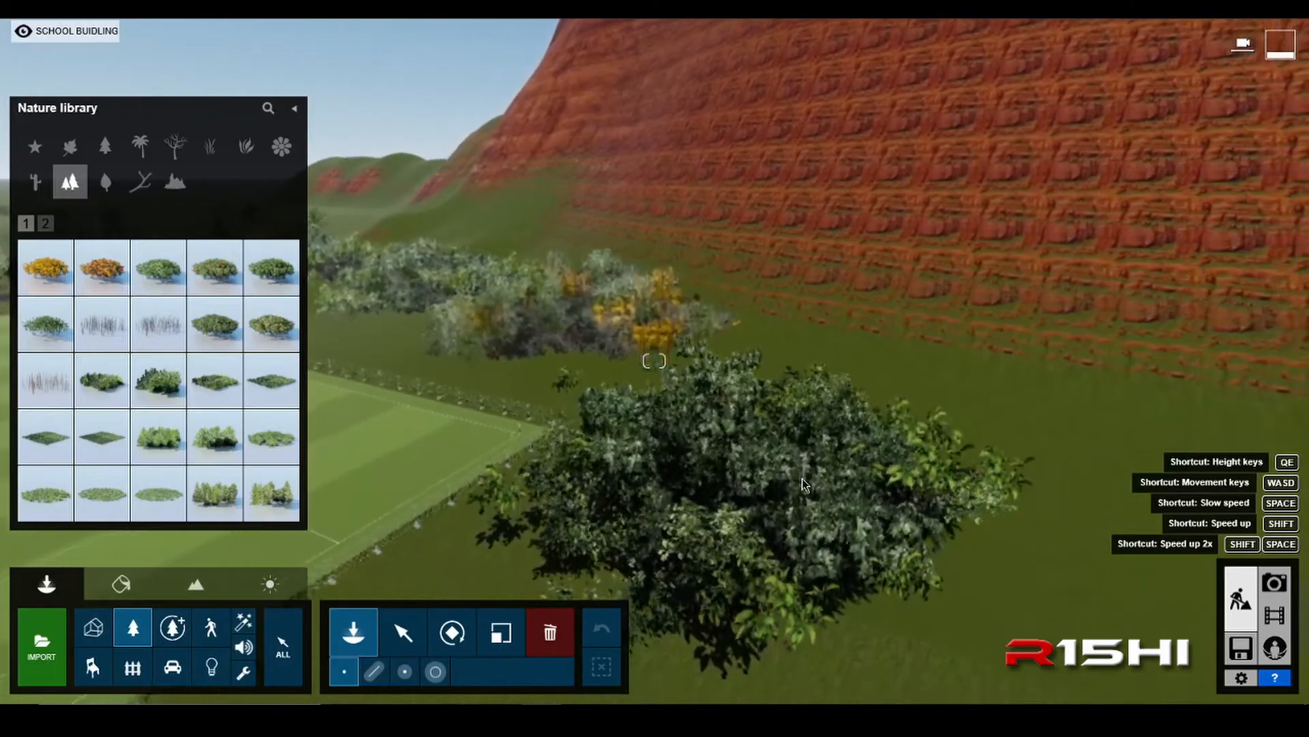
pyautogui.press('w')
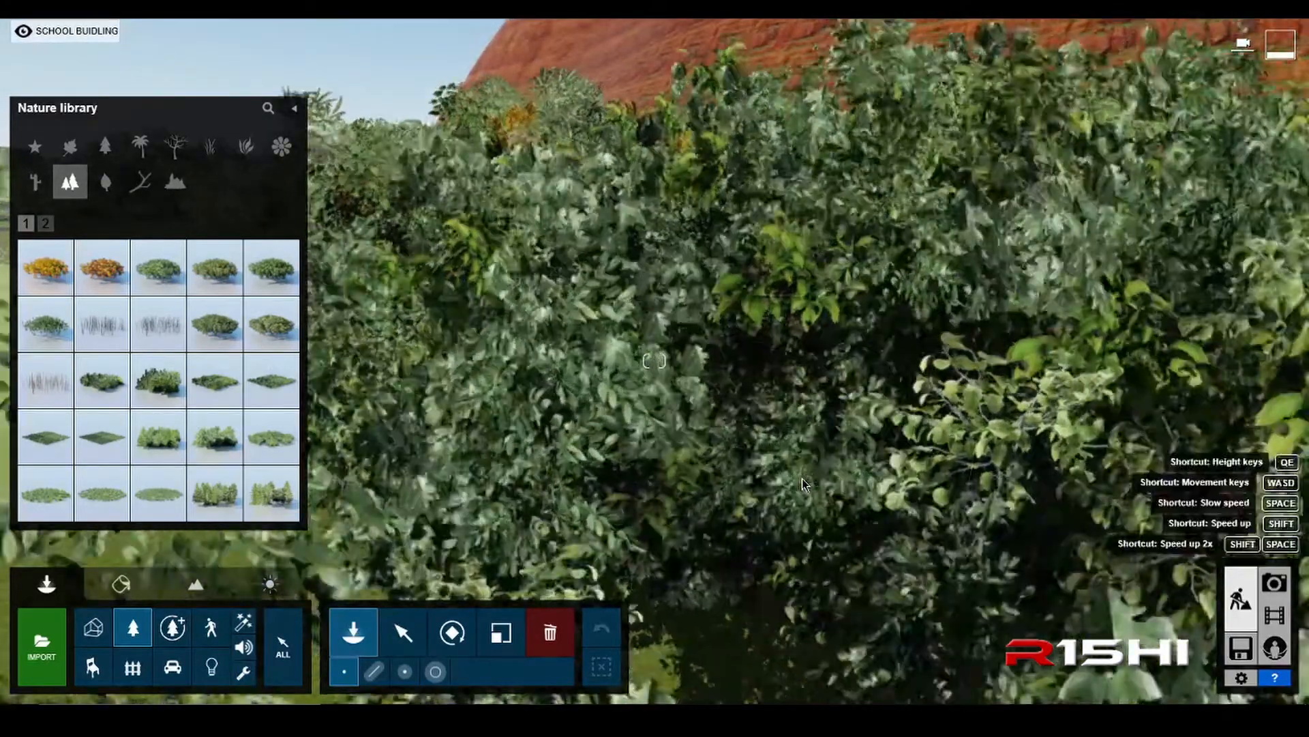
pyautogui.press('s')
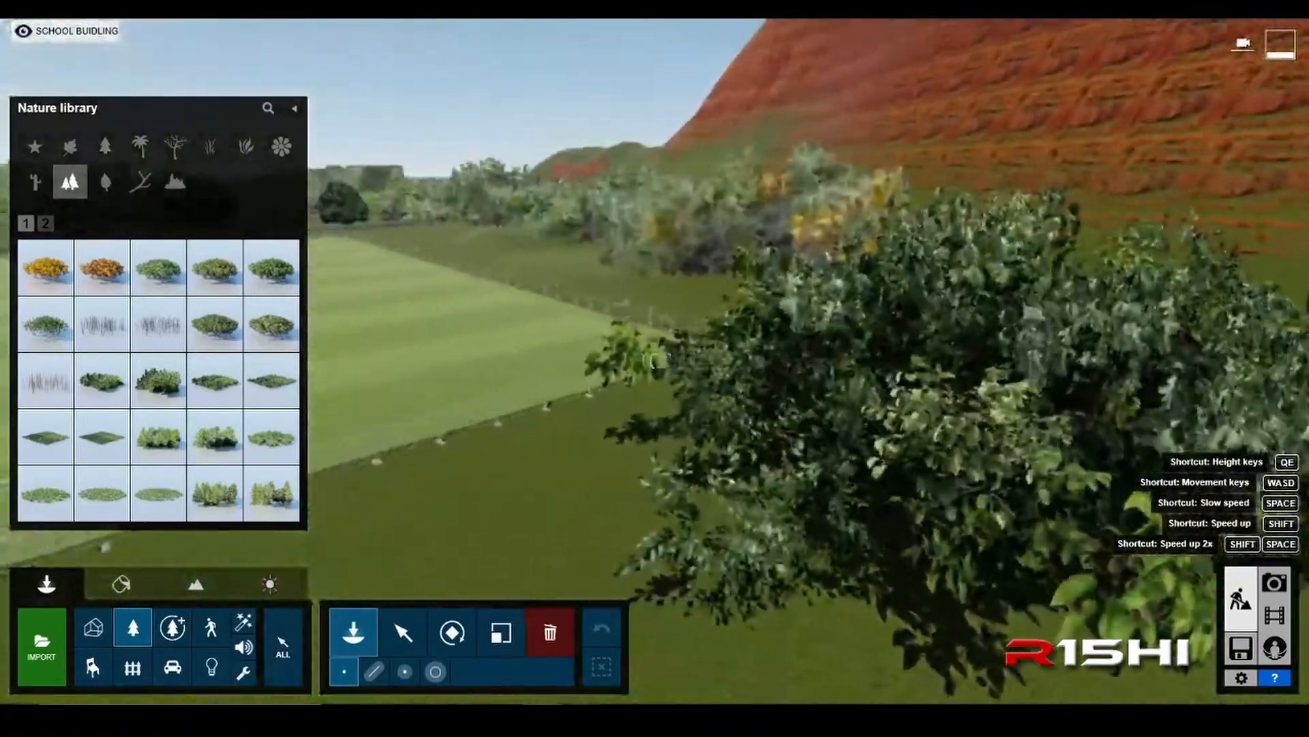
pyautogui.press('s')
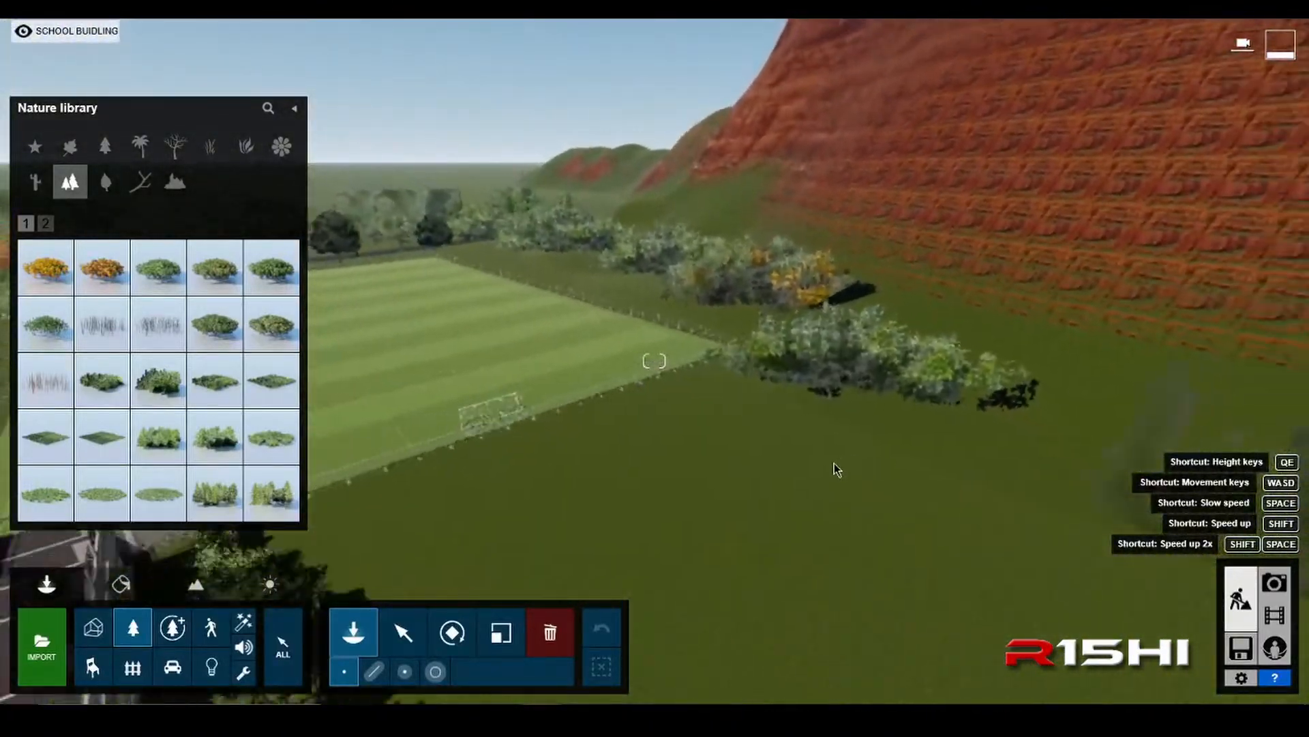
# - Examine the conifer cluster at the foot of the mountain up close and the clusters surrounding the football field
pyautogui.moveTo(836, 468); pyautogui.dragTo(1105, 477, button='right')
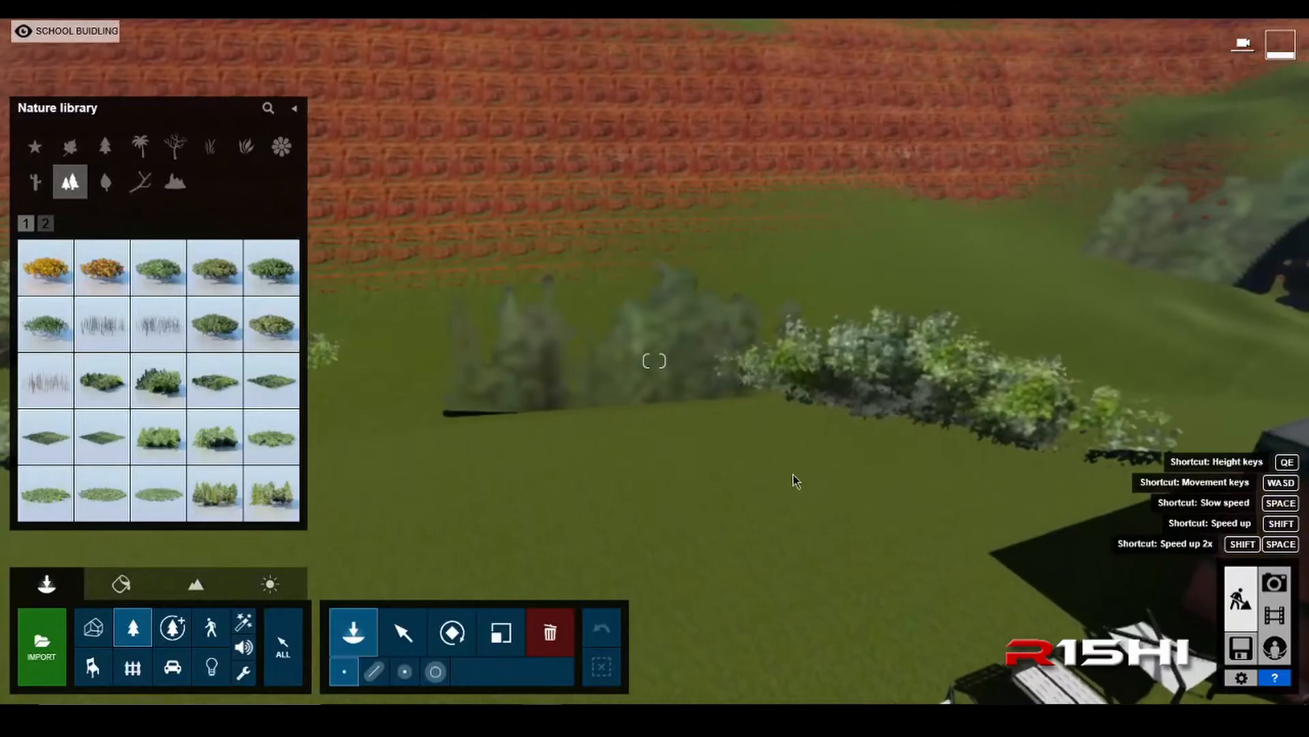
pyautogui.press('w')
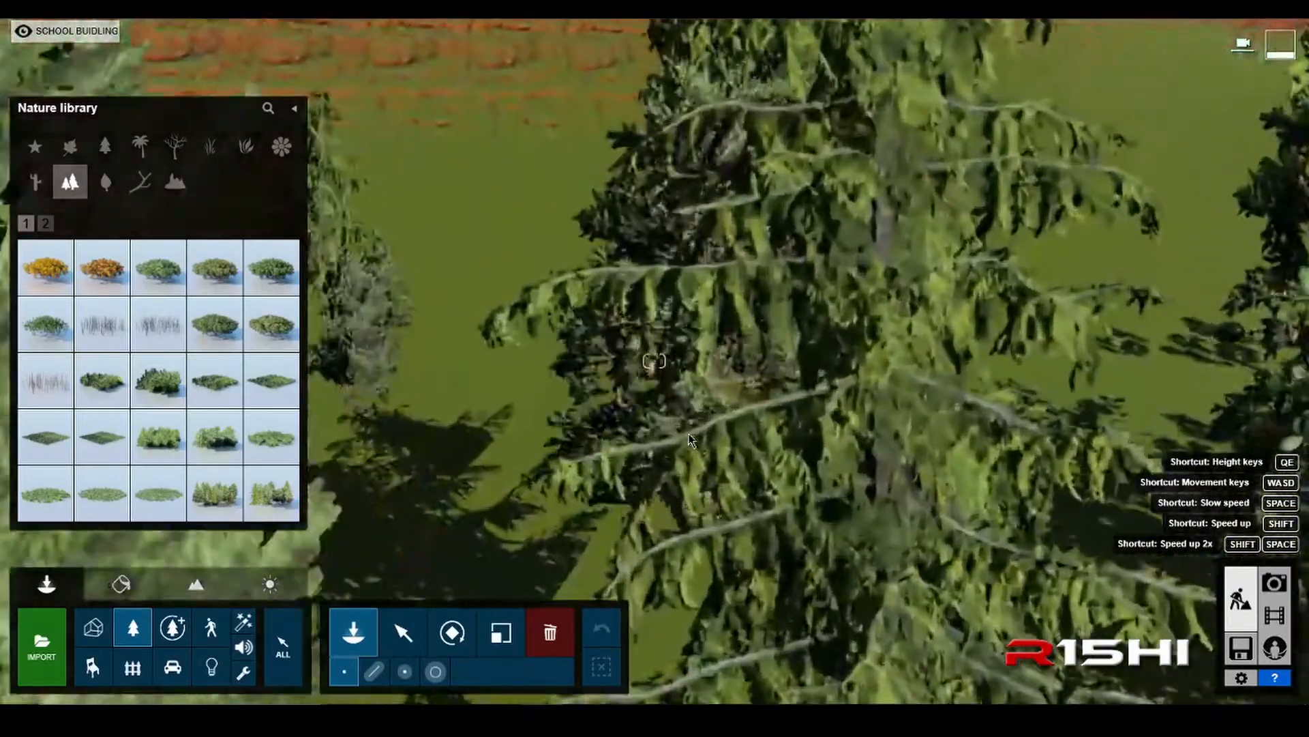
pyautogui.press('s')
pyautogui.press('s')
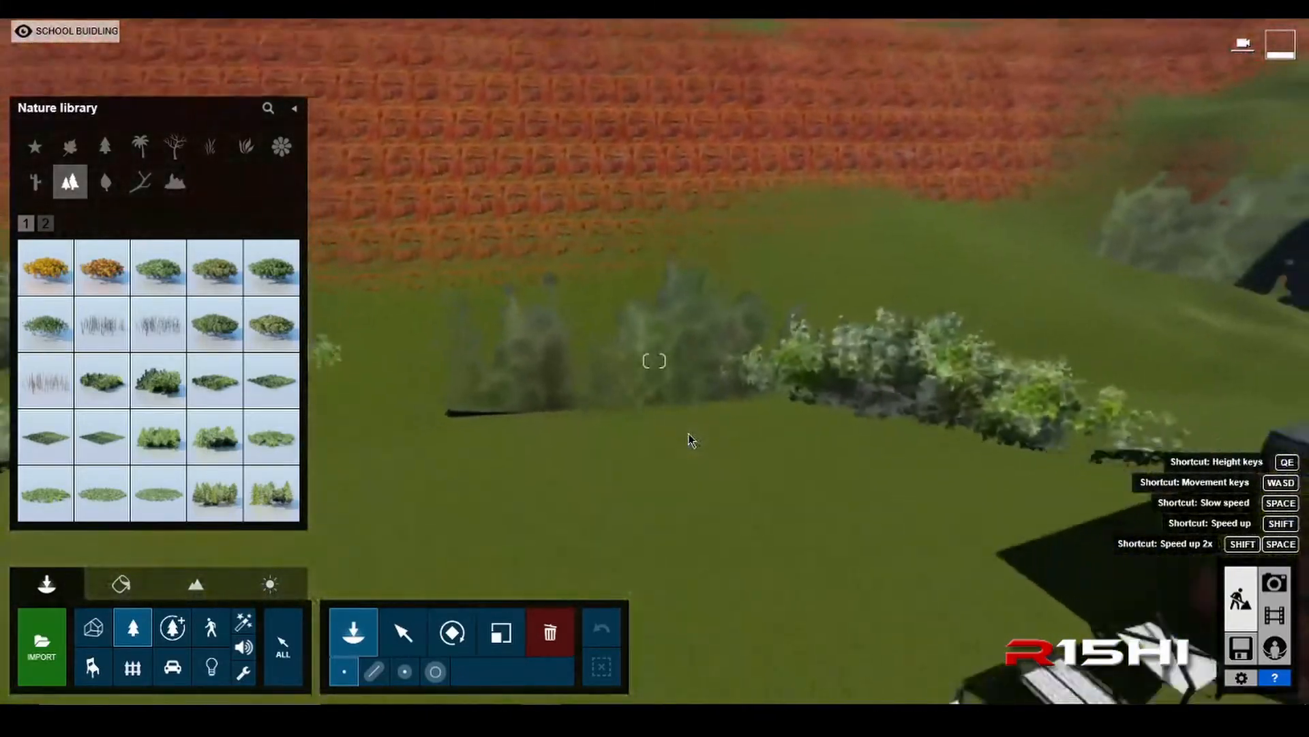
pyautogui.moveTo(691, 440); pyautogui.dragTo(529, 447, button='right')
pyautogui.press('l')
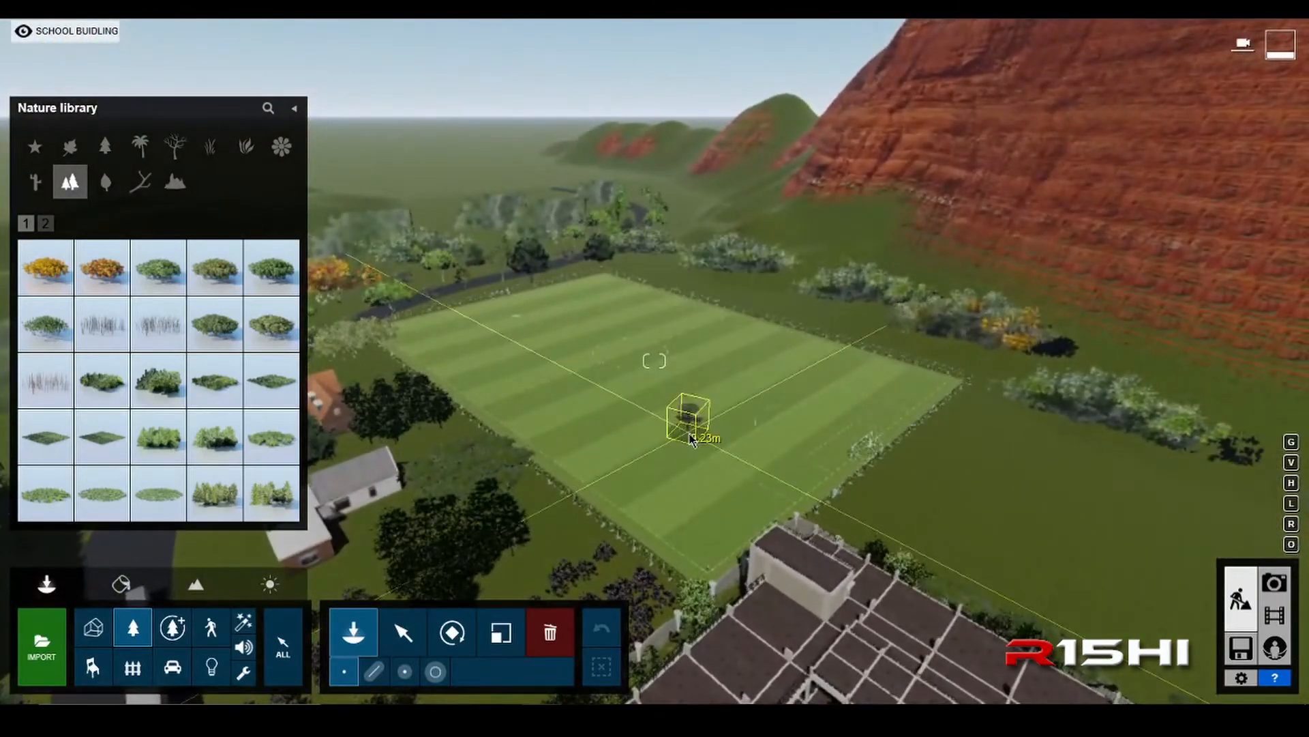
# - Place a dense broadleaf tree cluster on the green ridge of the red mountain behind the football field
pyautogui.moveTo(148, 280)
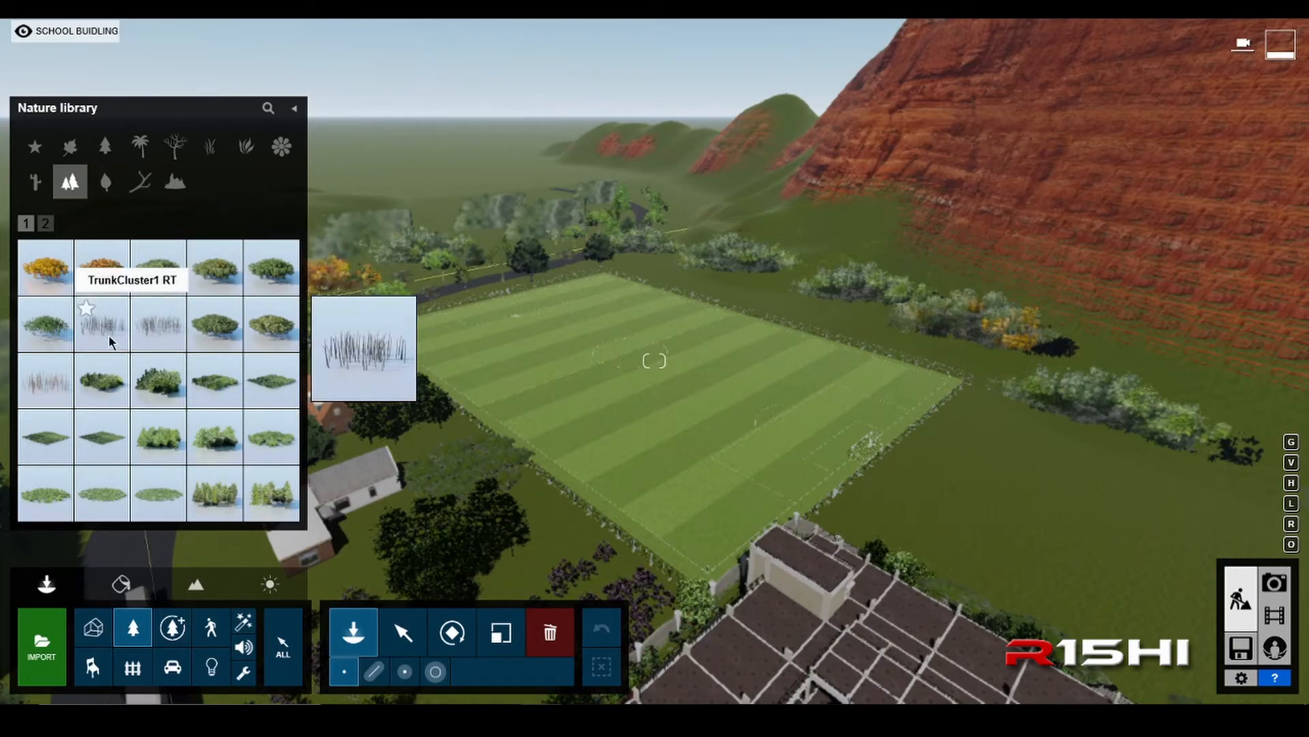
pyautogui.click(116, 386)
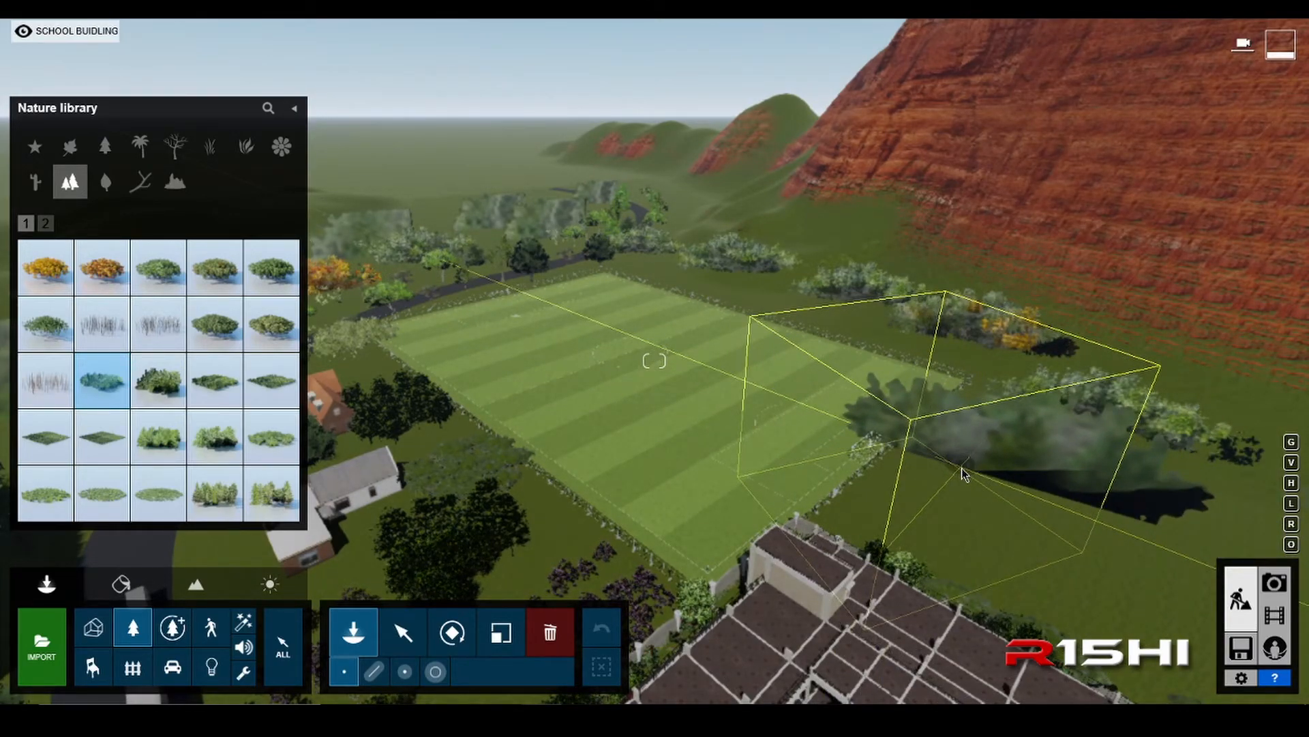
pyautogui.press('w')
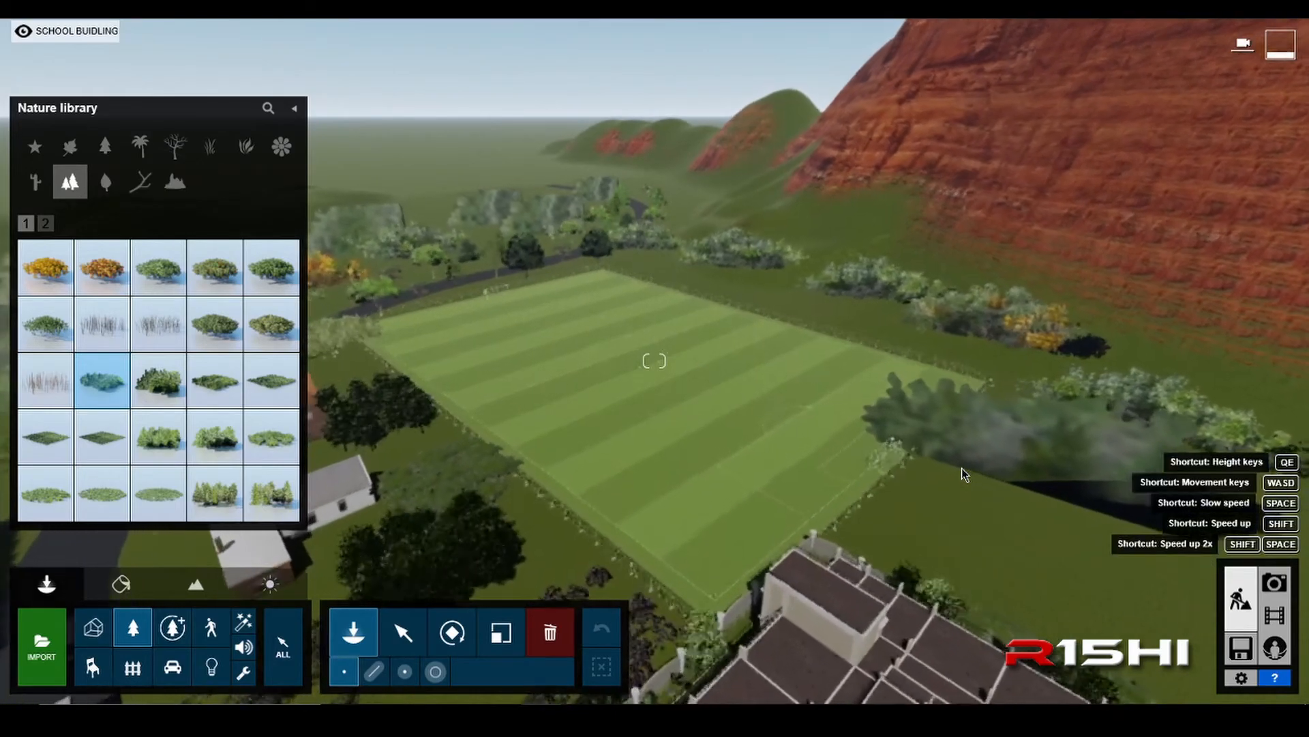
pyautogui.press('w')
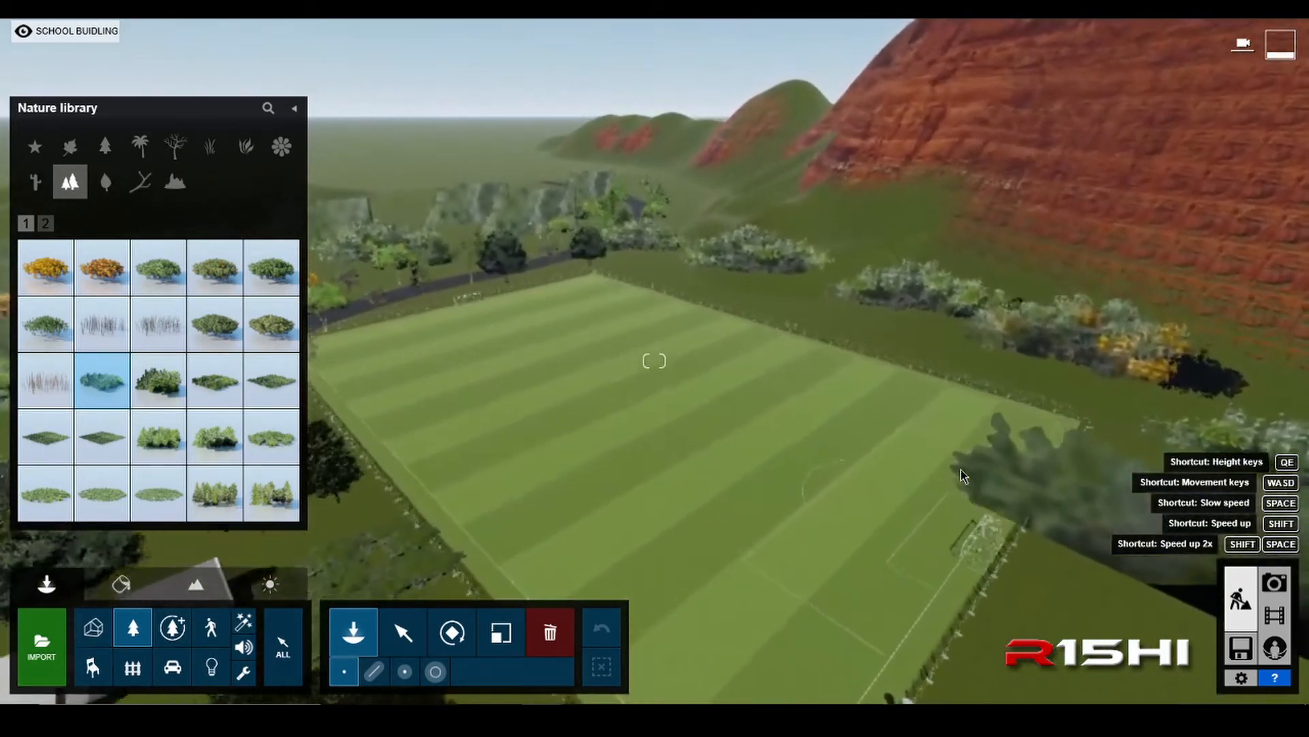
pyautogui.press('w')
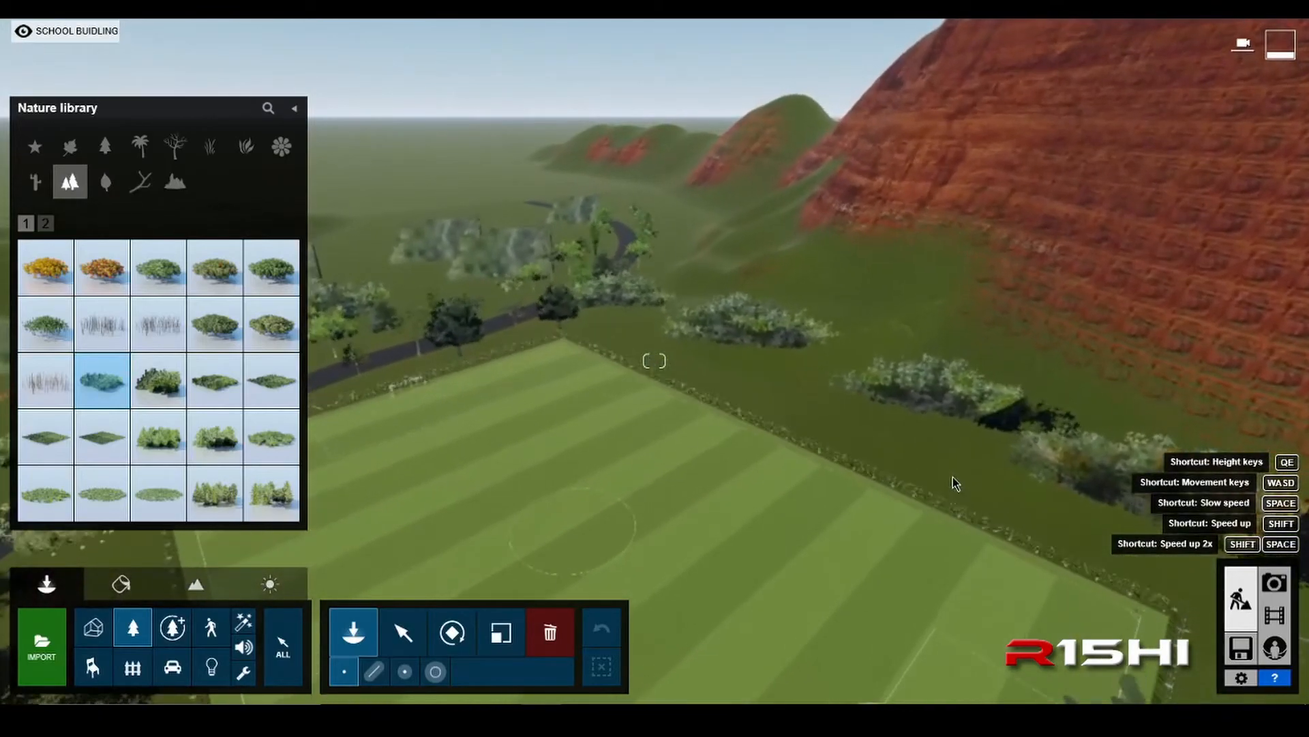
pyautogui.press('w')
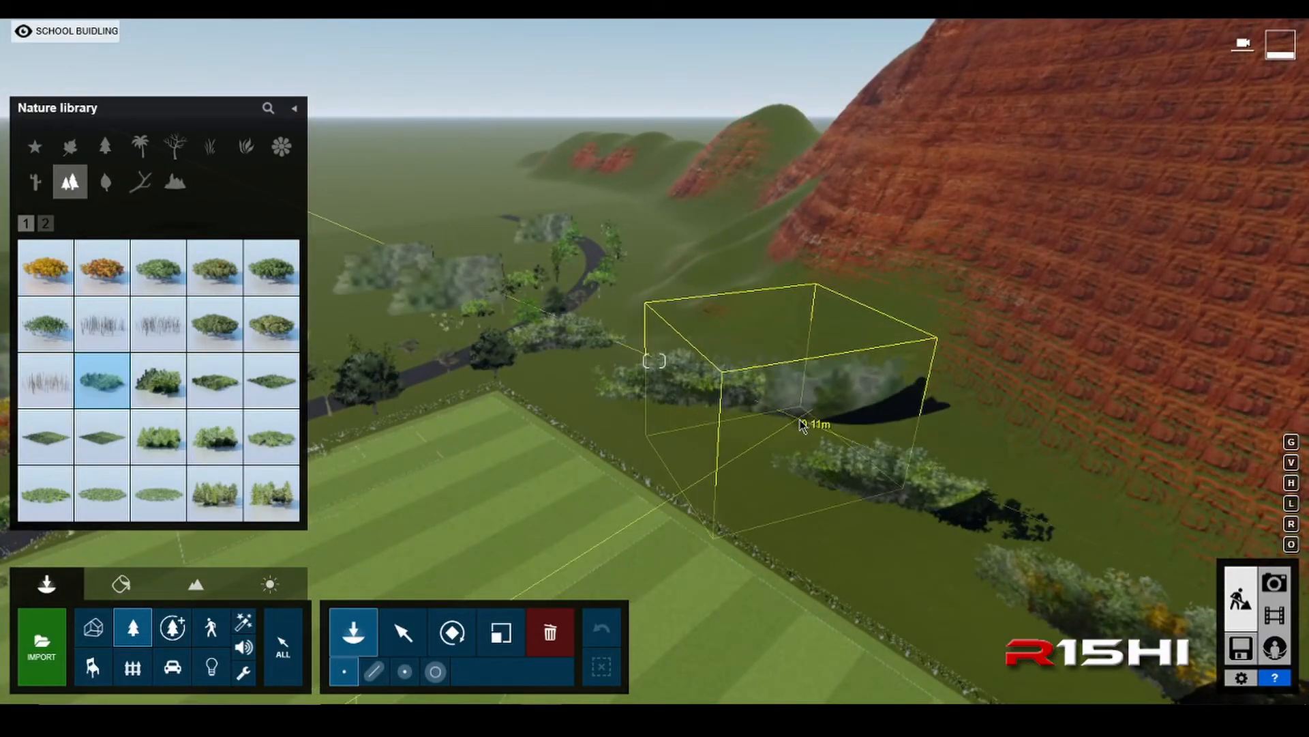
pyautogui.press('s')
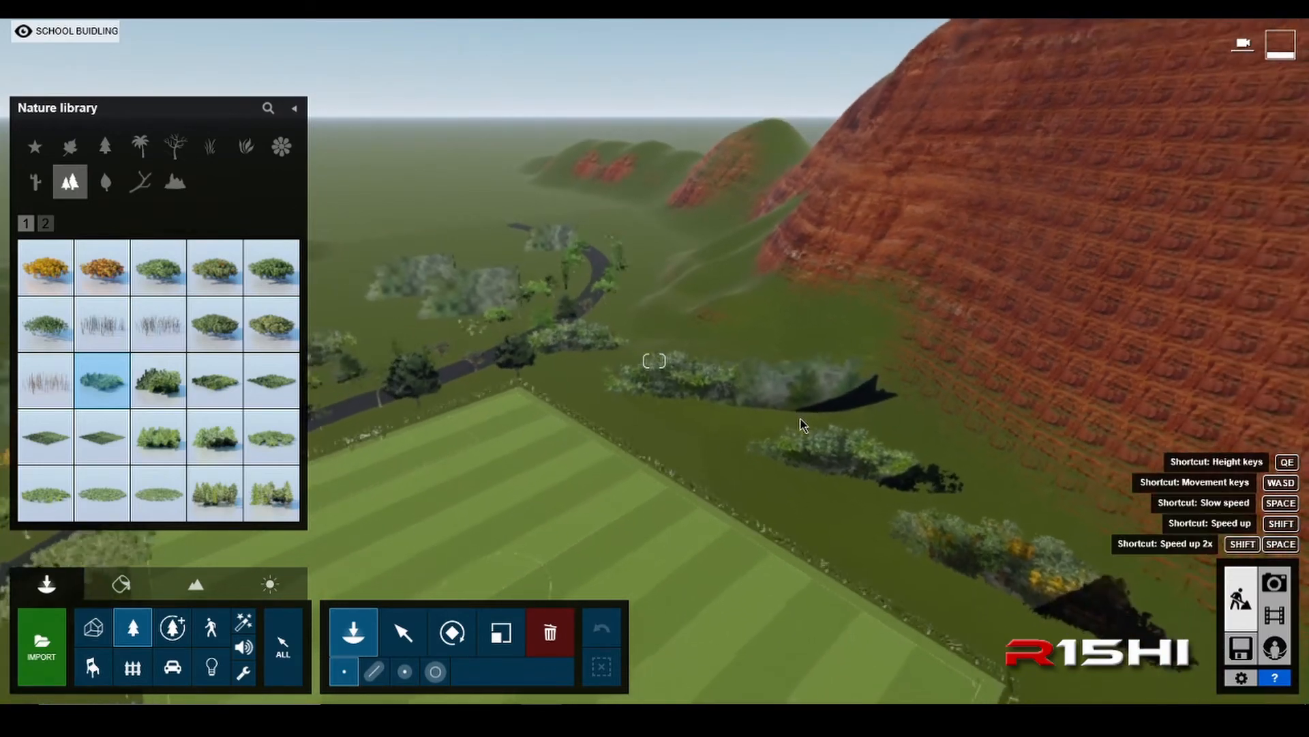
pyautogui.moveTo(804, 428); pyautogui.dragTo(1012, 402, button='right')
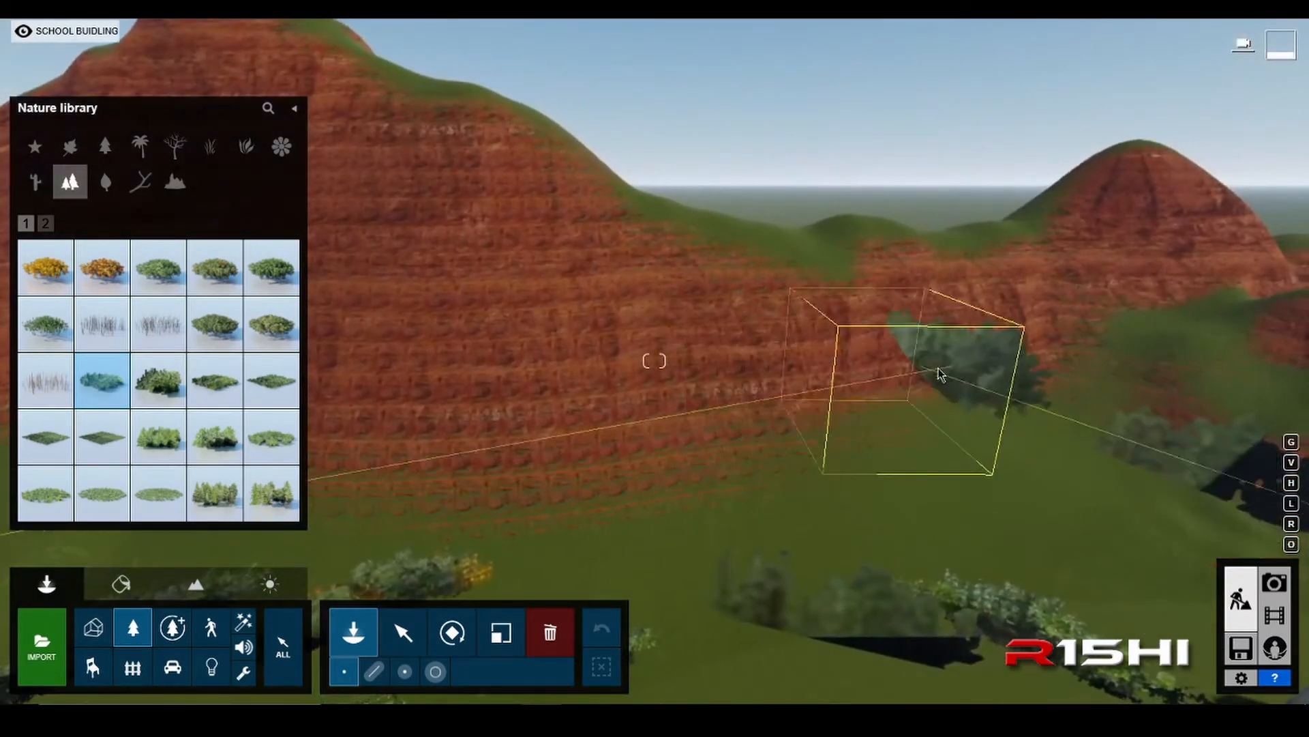
pyautogui.press('w')
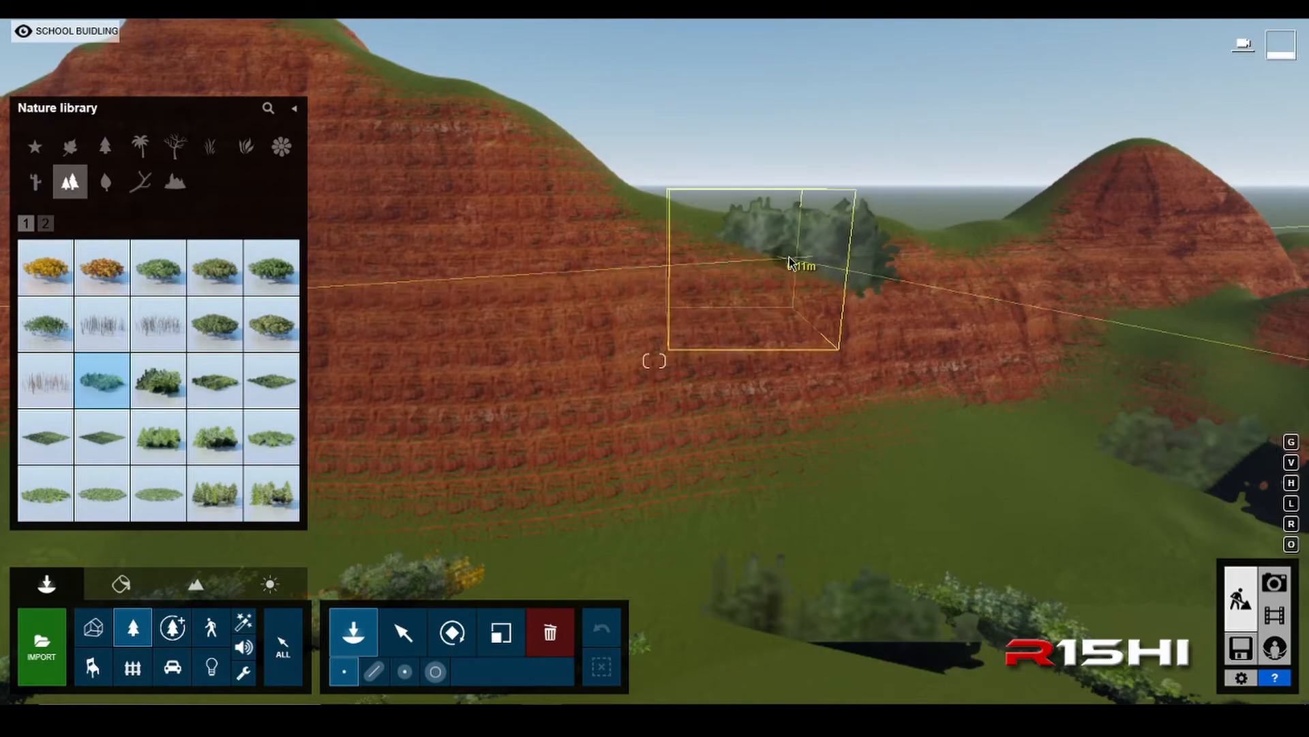
pyautogui.click(799, 266)
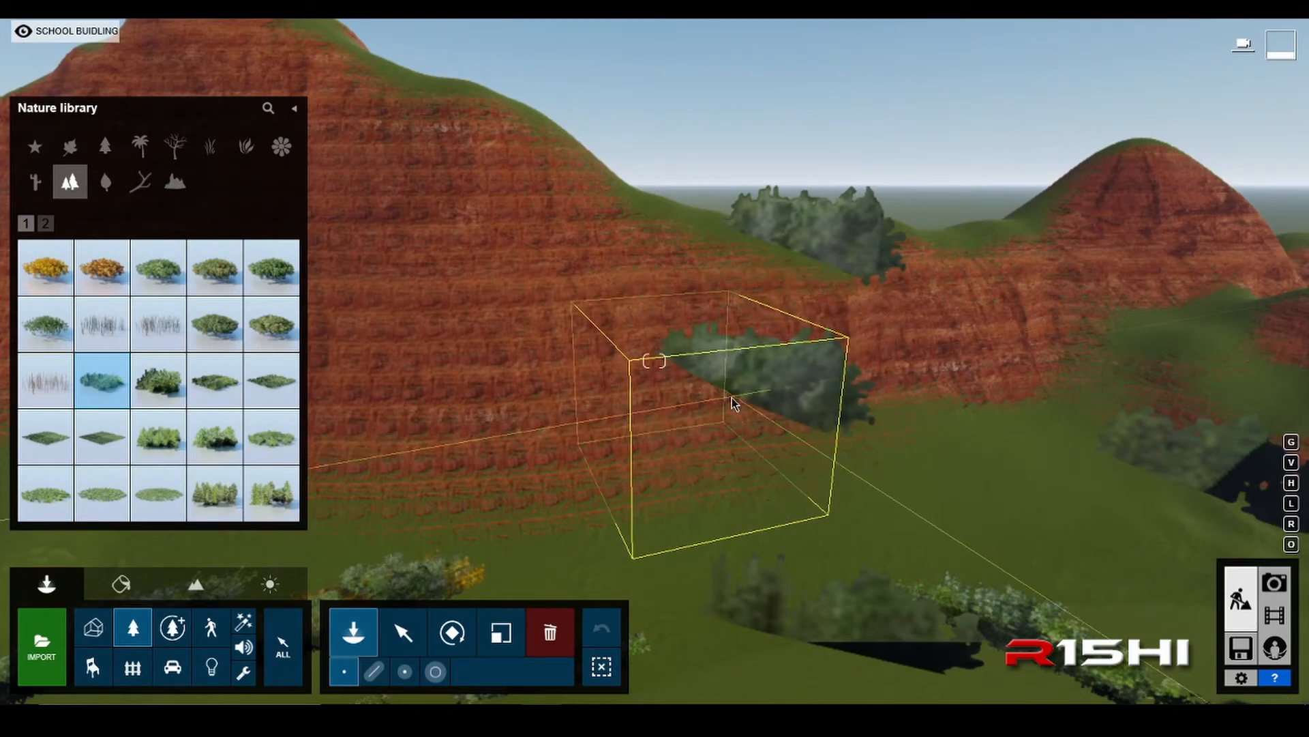
# - Place more copies of the broadleaf cluster, with varied rotation, across the mountain's lower slope, the neighbouring hill and the grassy foot
pyautogui.press('r')
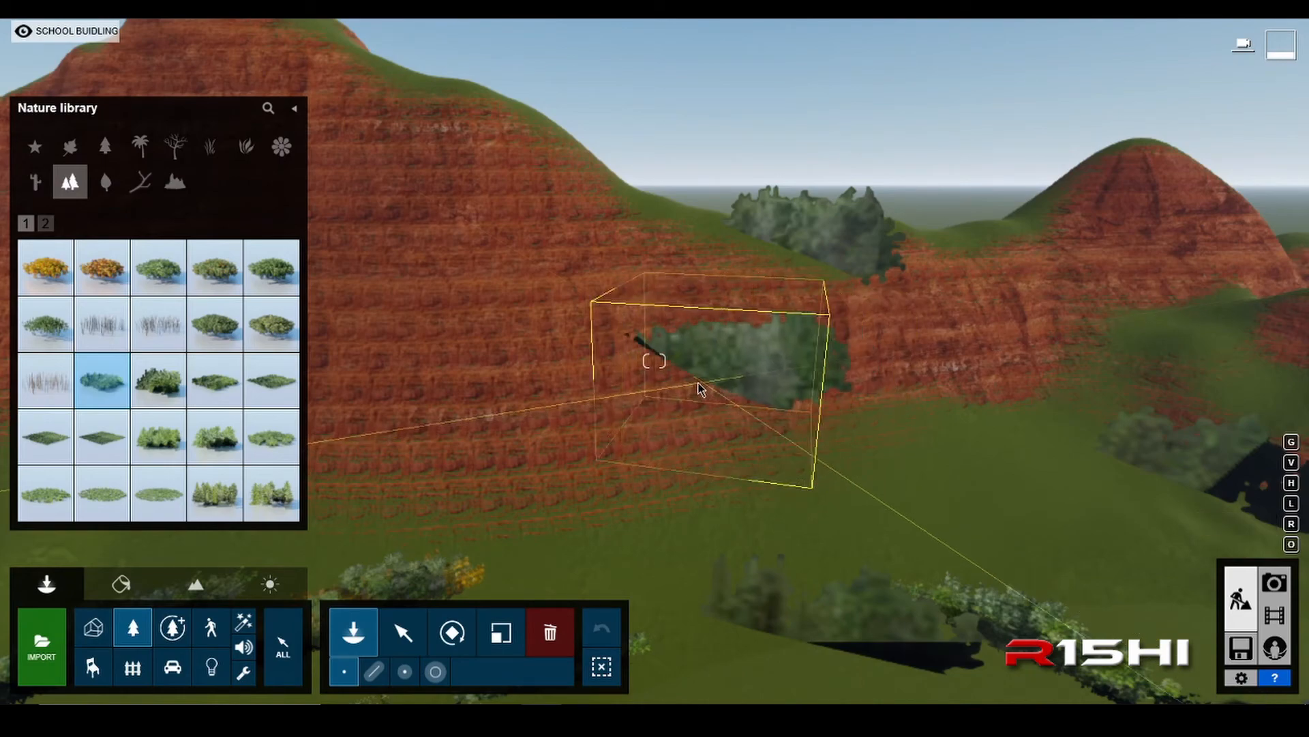
pyautogui.click(710, 398)
pyautogui.press('d')
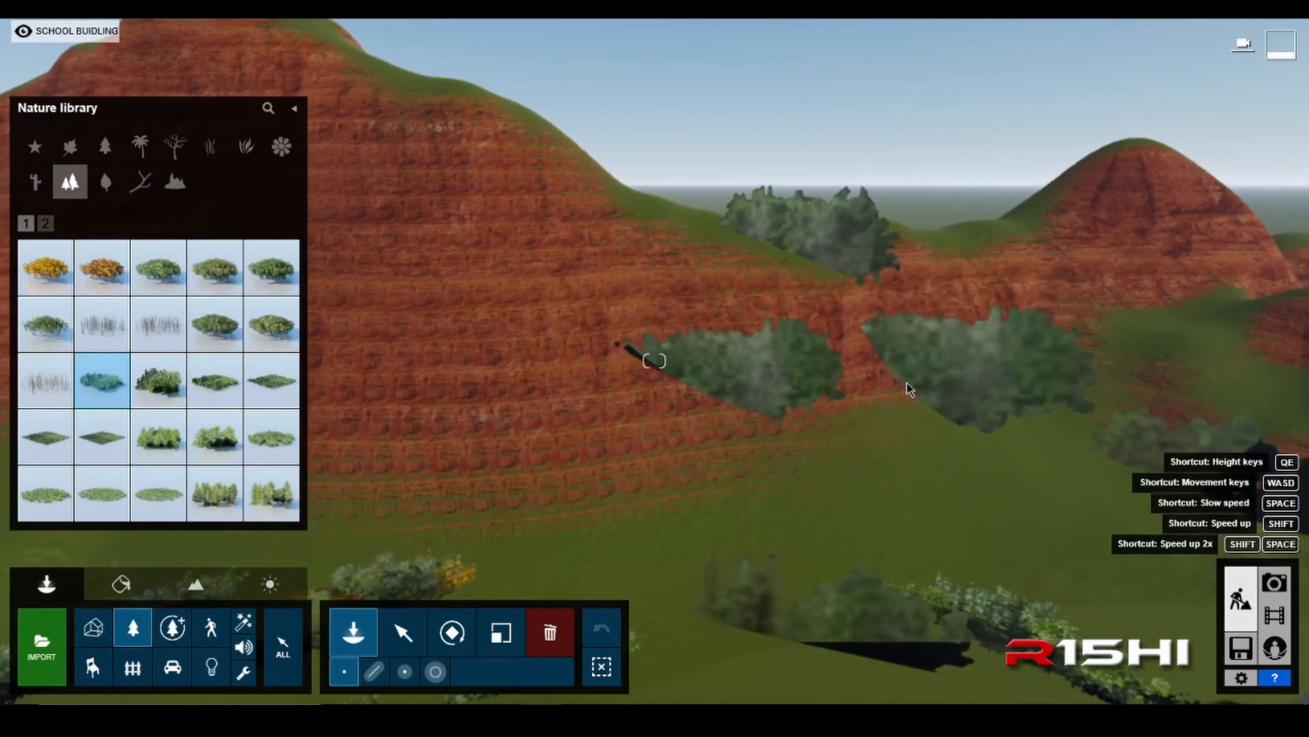
pyautogui.moveTo(883, 401); pyautogui.dragTo(772, 430, button='right')
pyautogui.press('q')
pyautogui.press('w')
pyautogui.click(937, 404)
pyautogui.click(777, 324)
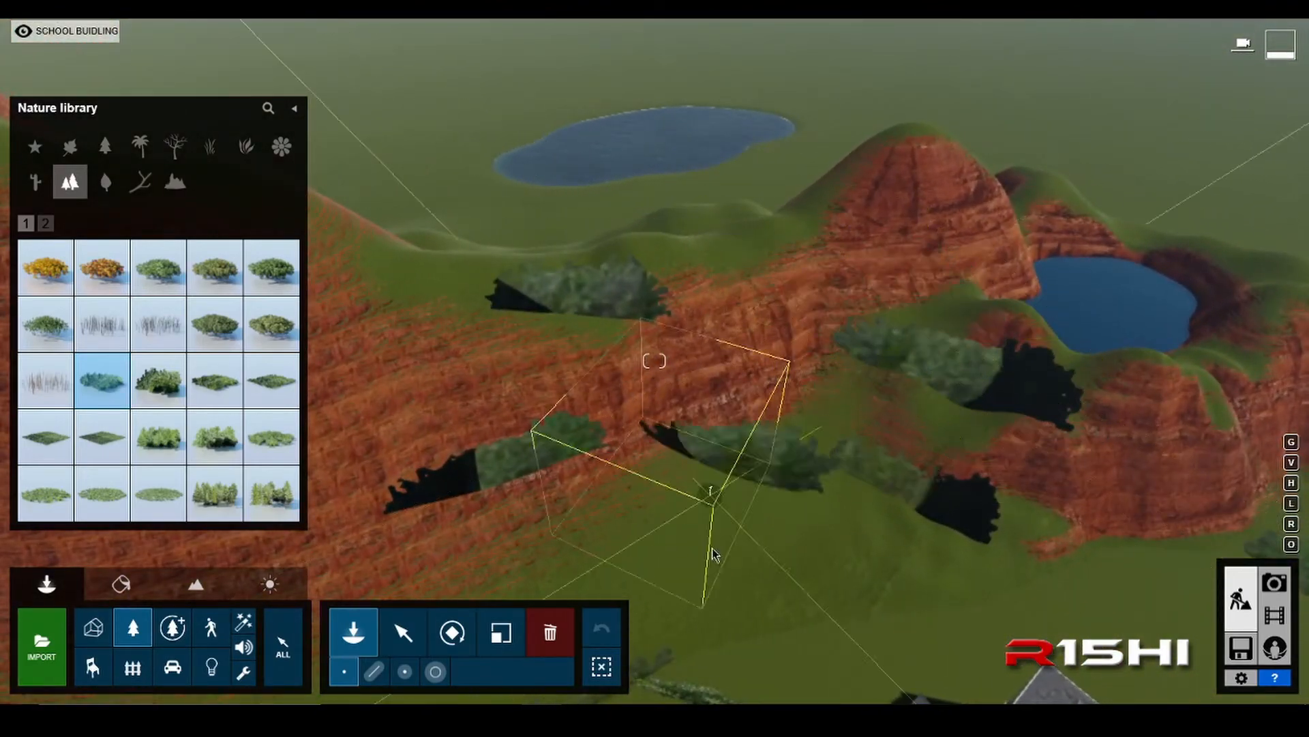
pyautogui.click(714, 503)
# - Place three conifer tree clusters on the red mountain, from its rocky slope up to the peak
pyautogui.press('s')
pyautogui.moveTo(614, 521); pyautogui.dragTo(423, 508, button='right')
pyautogui.click(226, 486)
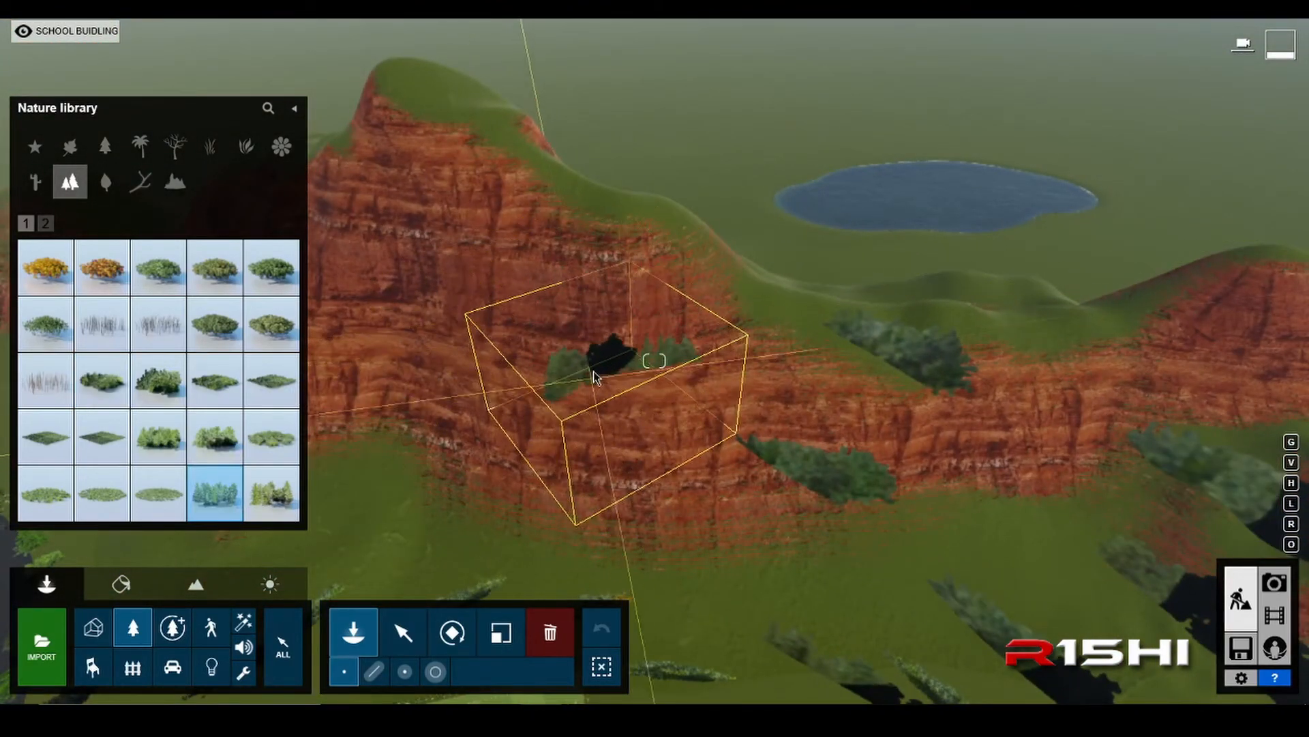
pyautogui.click(622, 341)
pyautogui.click(546, 228)
pyautogui.click(441, 94)
# - Switch to Photo mode and preview the front courtyard view of photo 4 with the planted mountain behind it
pyautogui.moveTo(442, 93); pyautogui.dragTo(307, 99, button='right')
pyautogui.press('w')
pyautogui.click(1275, 583)
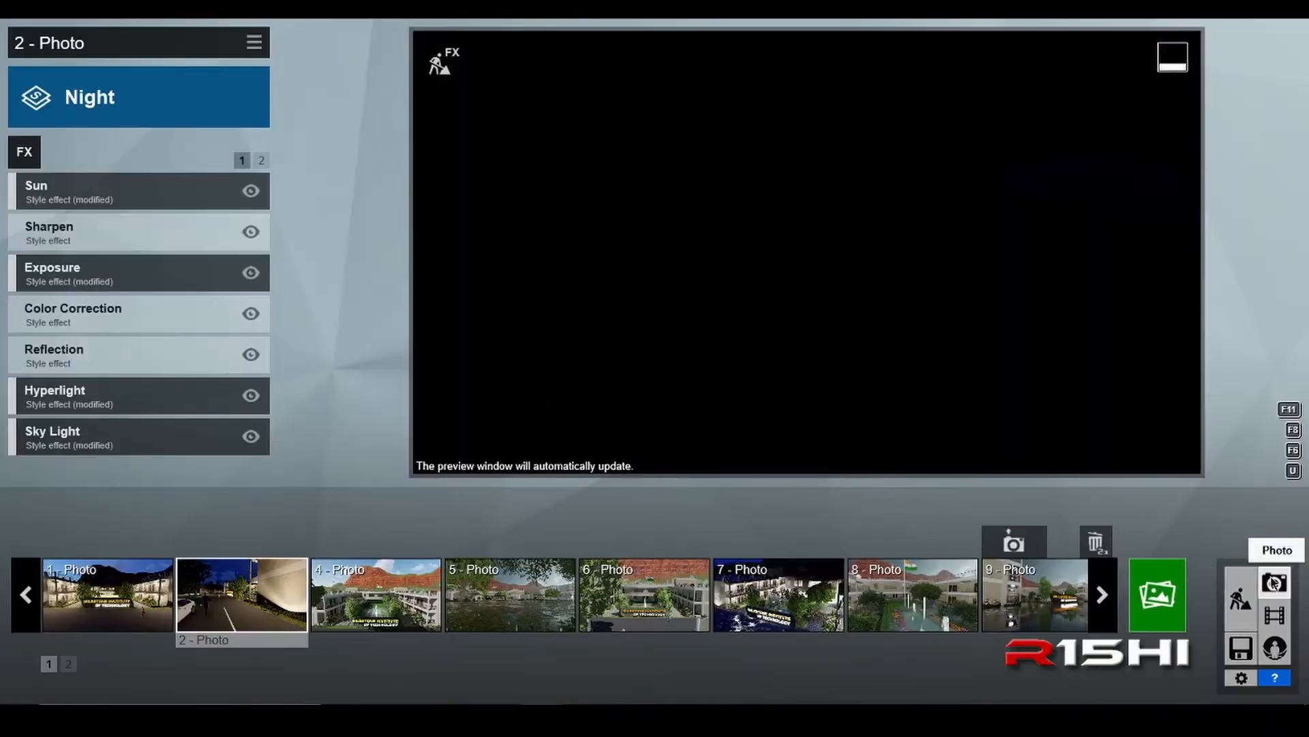
pyautogui.click(388, 601)
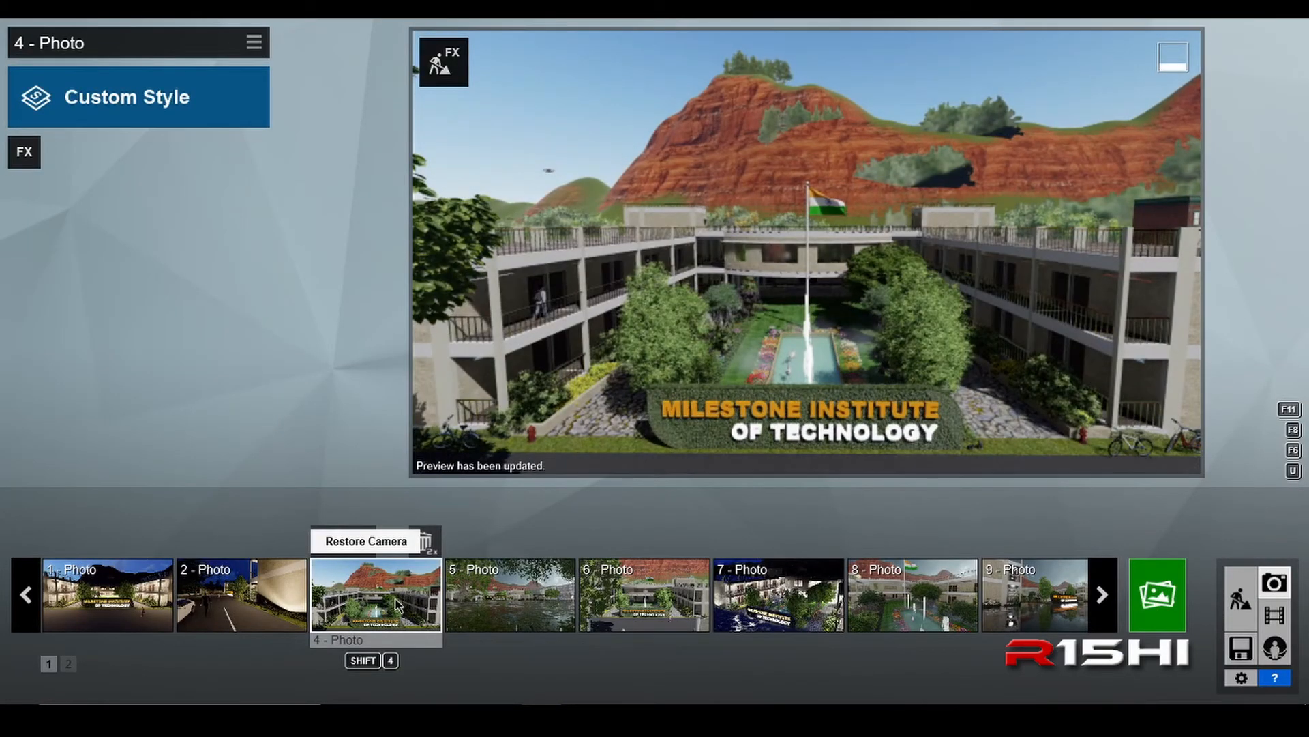
# - Render photo 4 as a 3840x2160 JPG, saving it with the number 3 at the end of the file name
pyautogui.click(1158, 595)
pyautogui.click(739, 586)
pyautogui.click(287, 171)
pyautogui.click(254, 328)
pyautogui.press('Left')
pyautogui.press('Left')
pyautogui.press('Left')
pyautogui.press('Left')
pyautogui.press('BackSpace')
pyautogui.write('3')
pyautogui.click(521, 390)
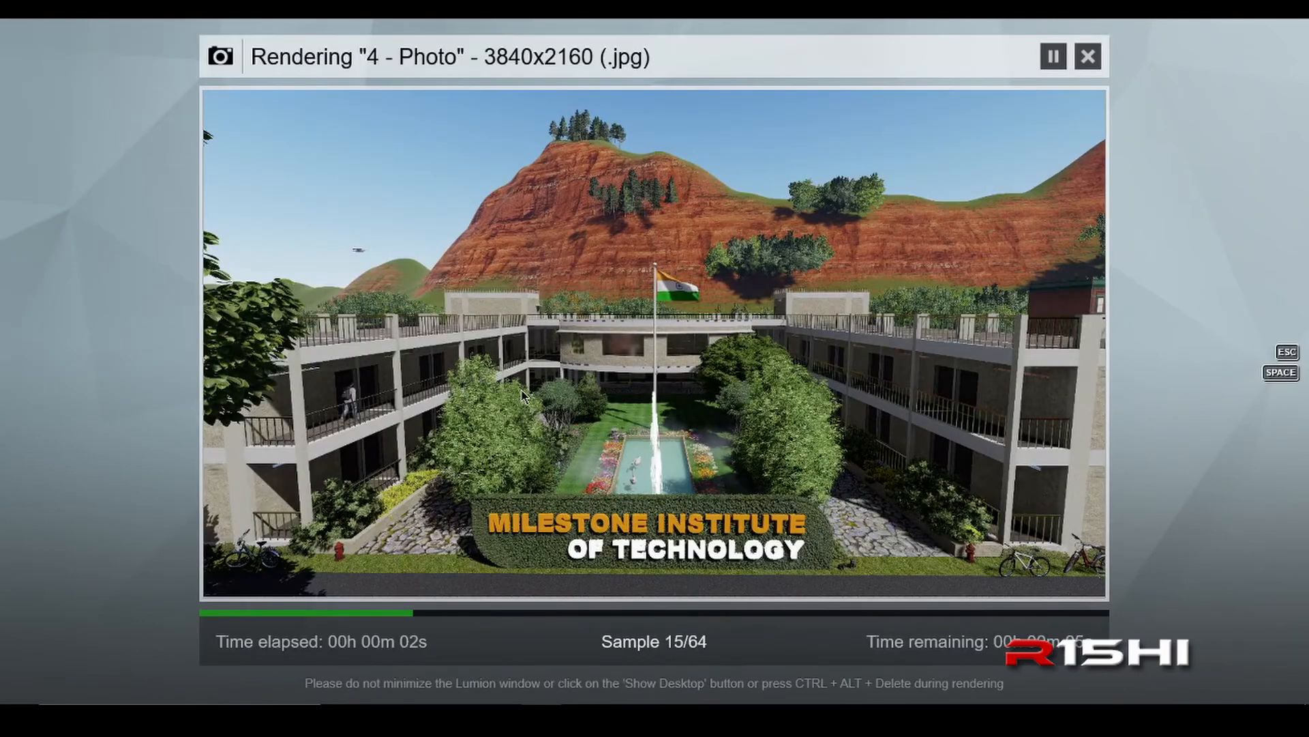